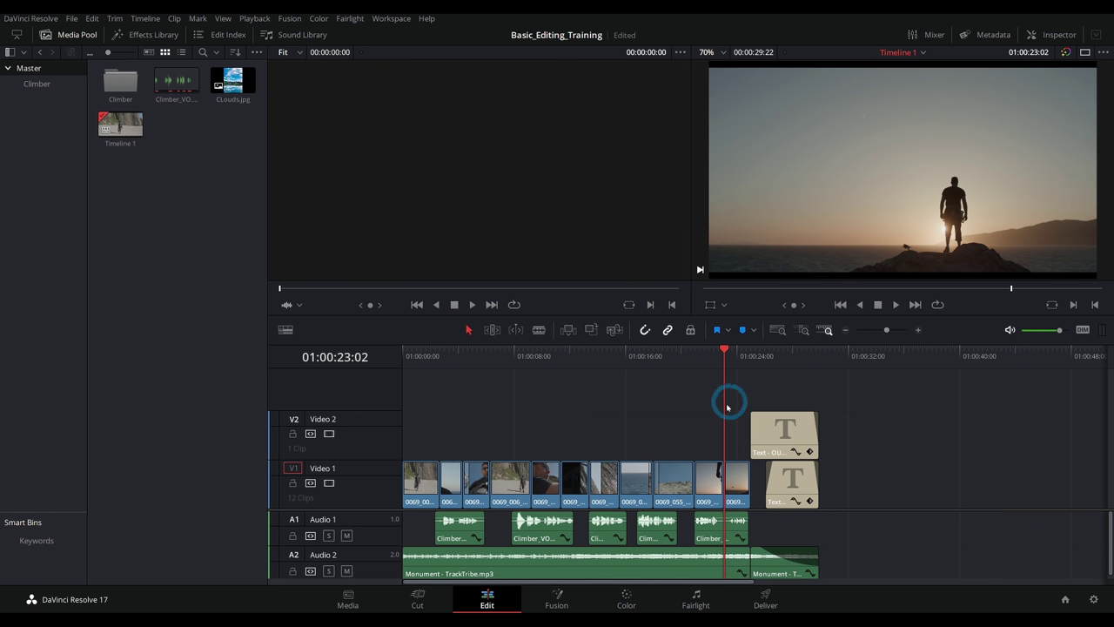
Switch to the browser and play the Storks trailer with its sound muted, pausing at the boy writing in his tent at 0:13
key(ctrl+m)
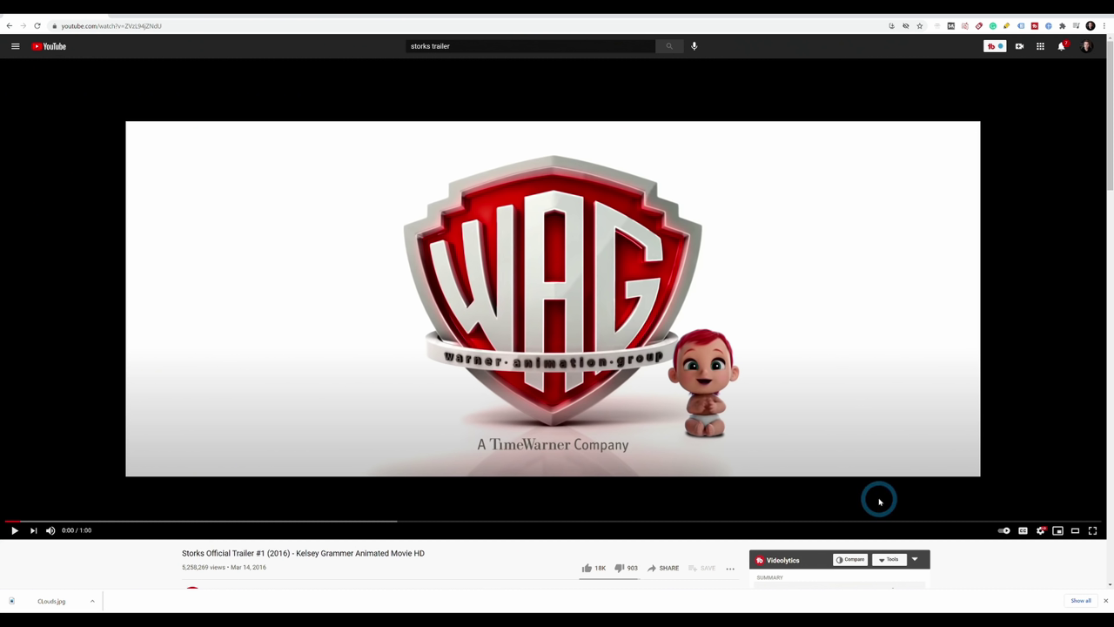
click(48, 531)
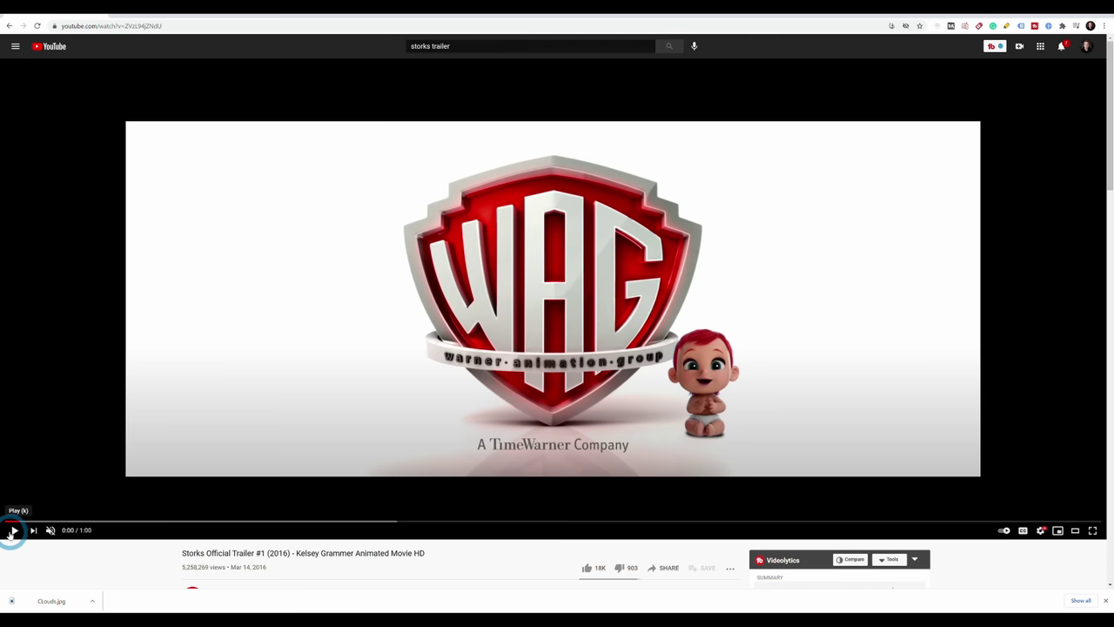
click(12, 530)
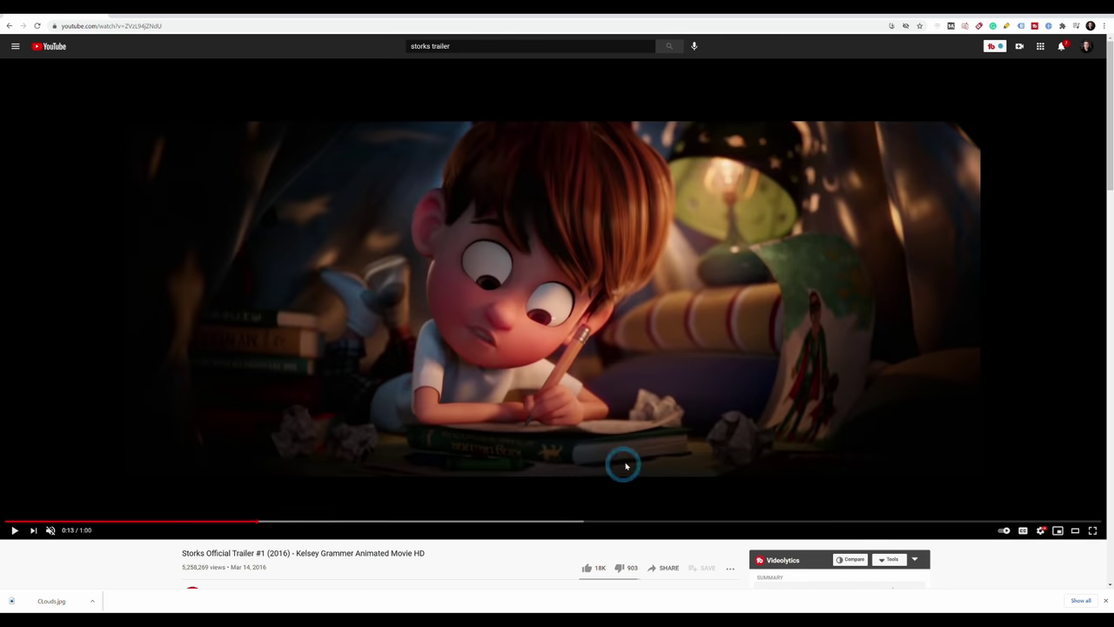
click(559, 450)
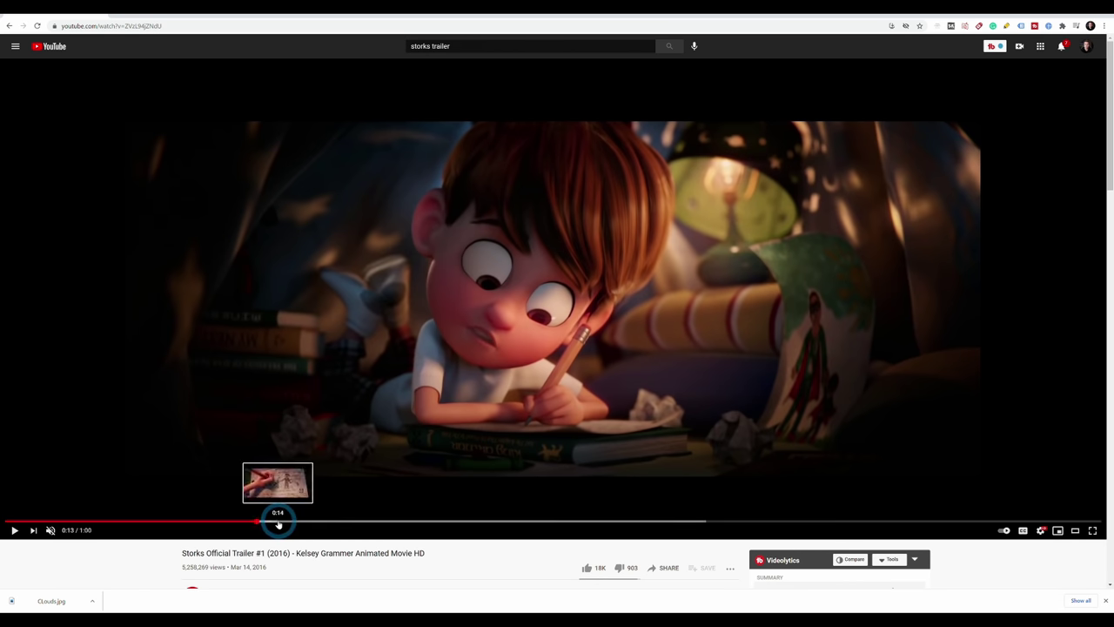
Skip ahead through the Storks trailer, replaying the stork and girl scene near 0:30 and viewing the shot at 0:35
click(278, 521)
click(564, 521)
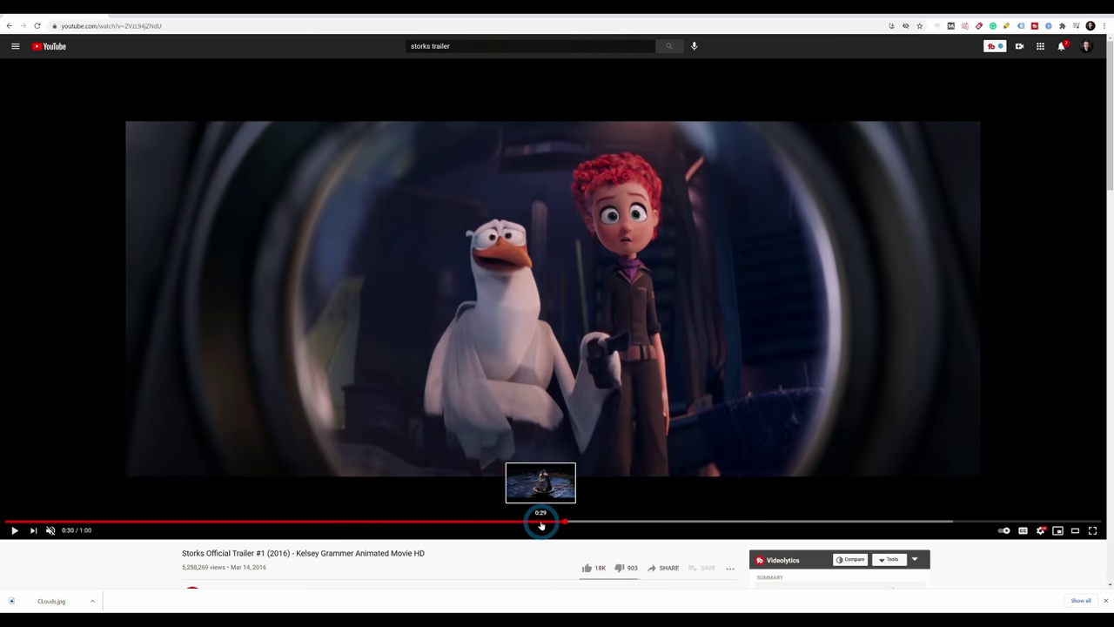
click(540, 521)
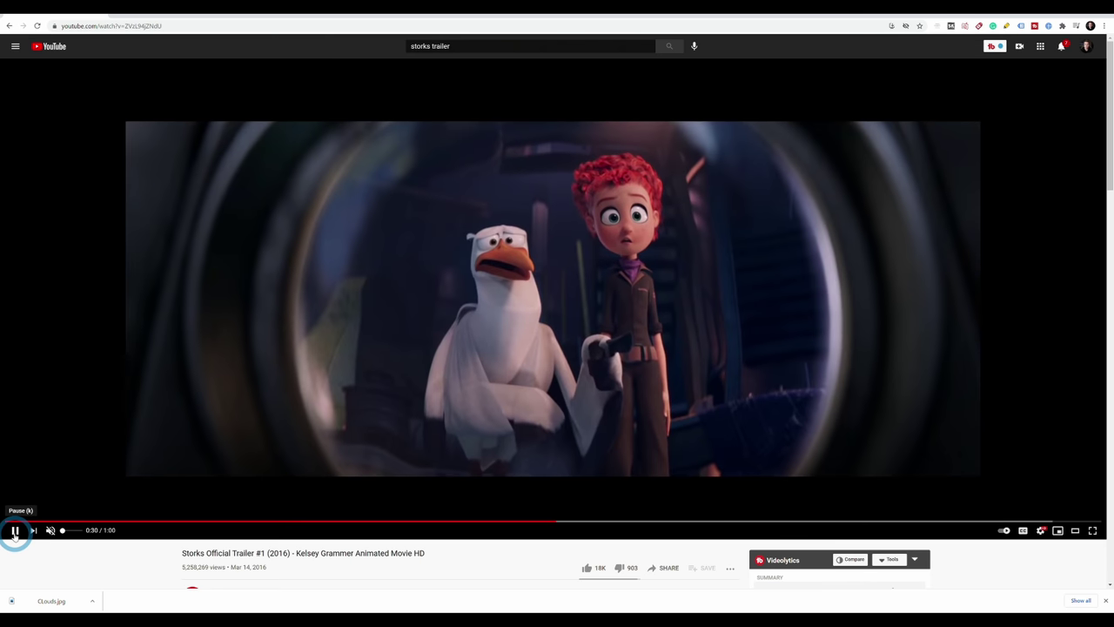
click(15, 531)
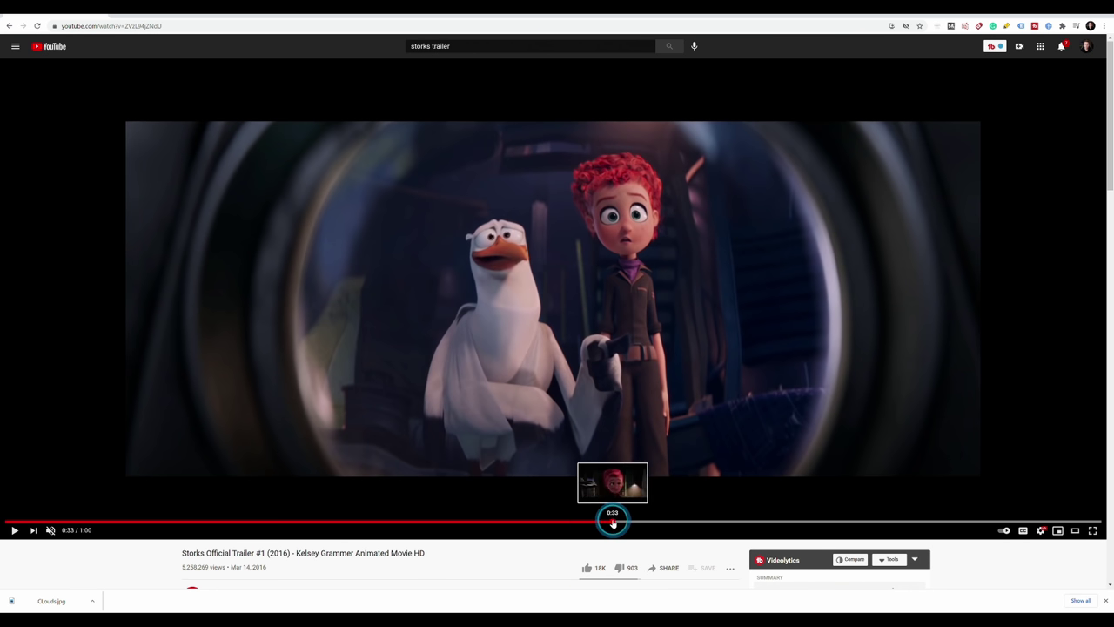
click(645, 522)
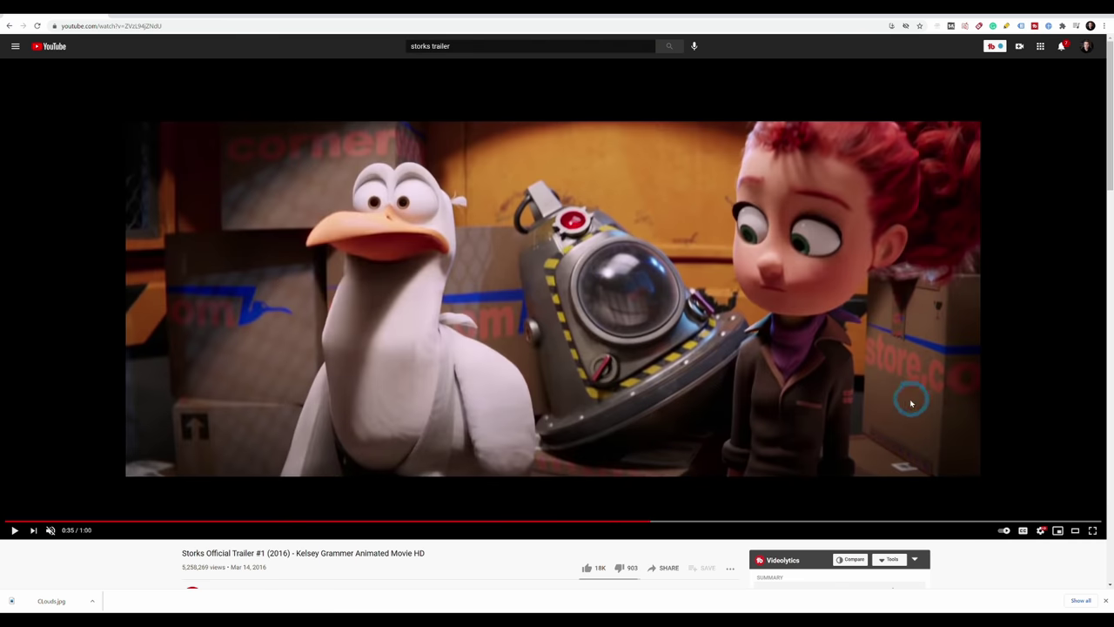
Browse the open web pages of competing video editors, from Adobe Premiere Pro and Final Cut Pro through to LumaFusion
key(alt+Tab)
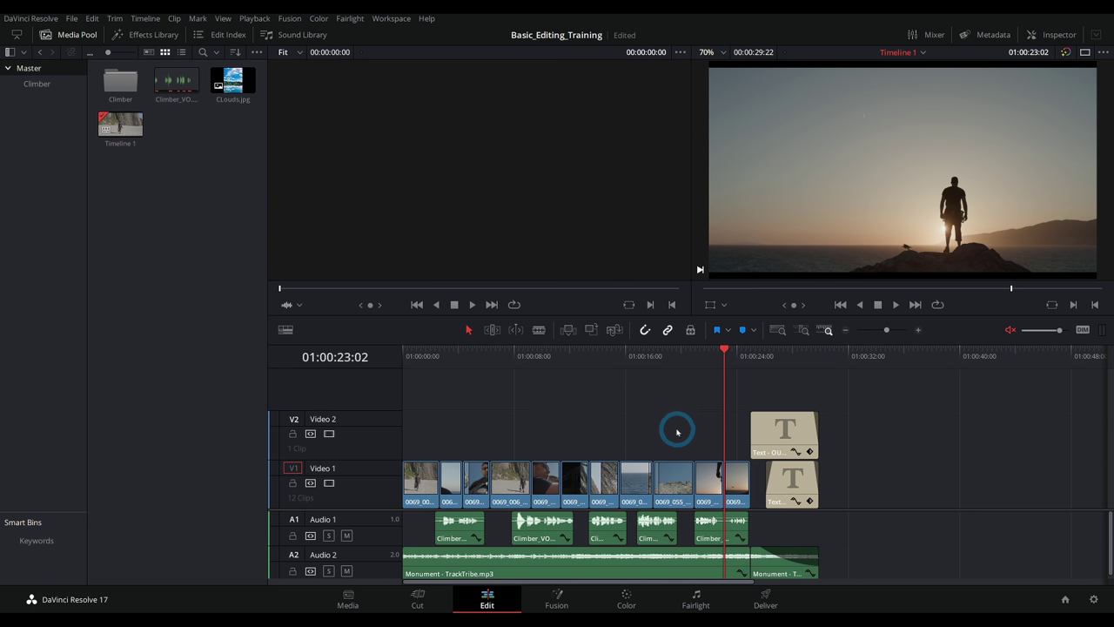
key(alt+Tab)
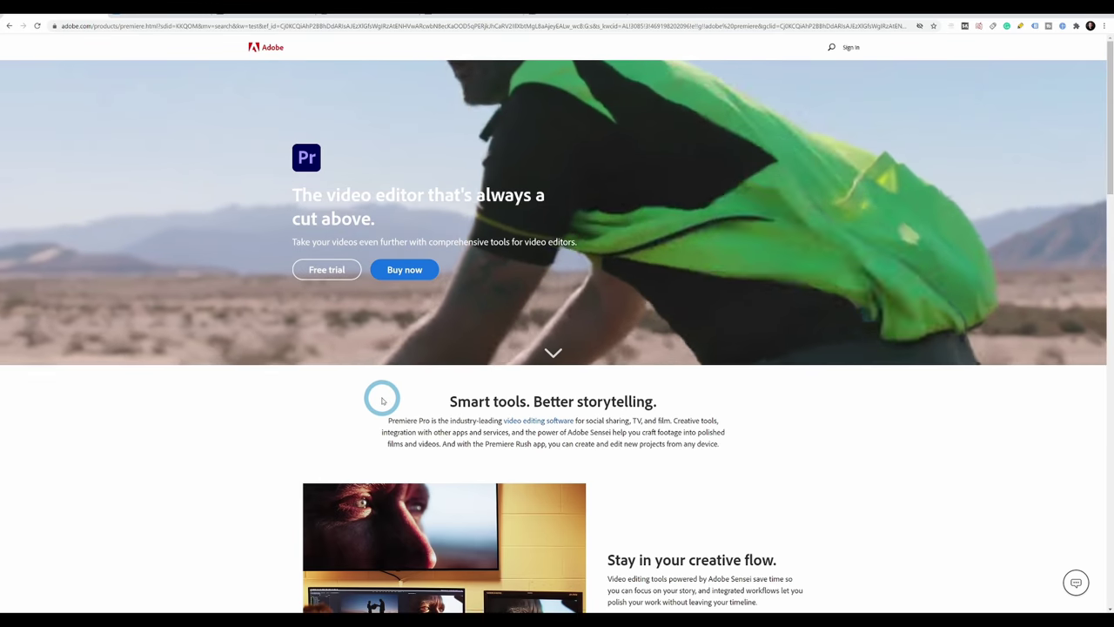
click(149, 14)
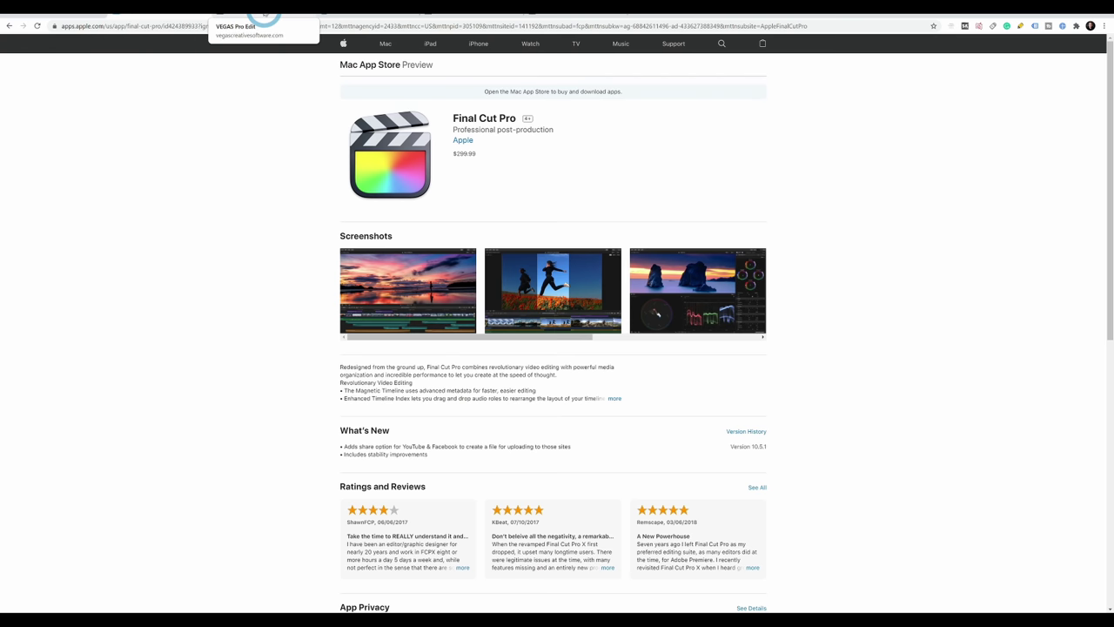
click(266, 14)
click(300, 14)
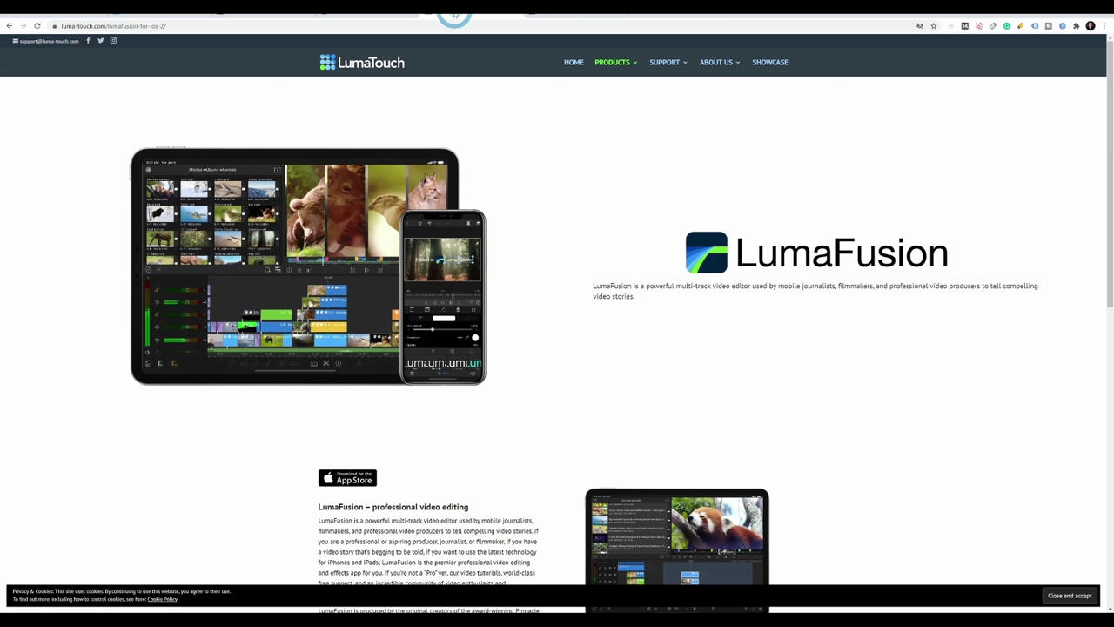
click(455, 13)
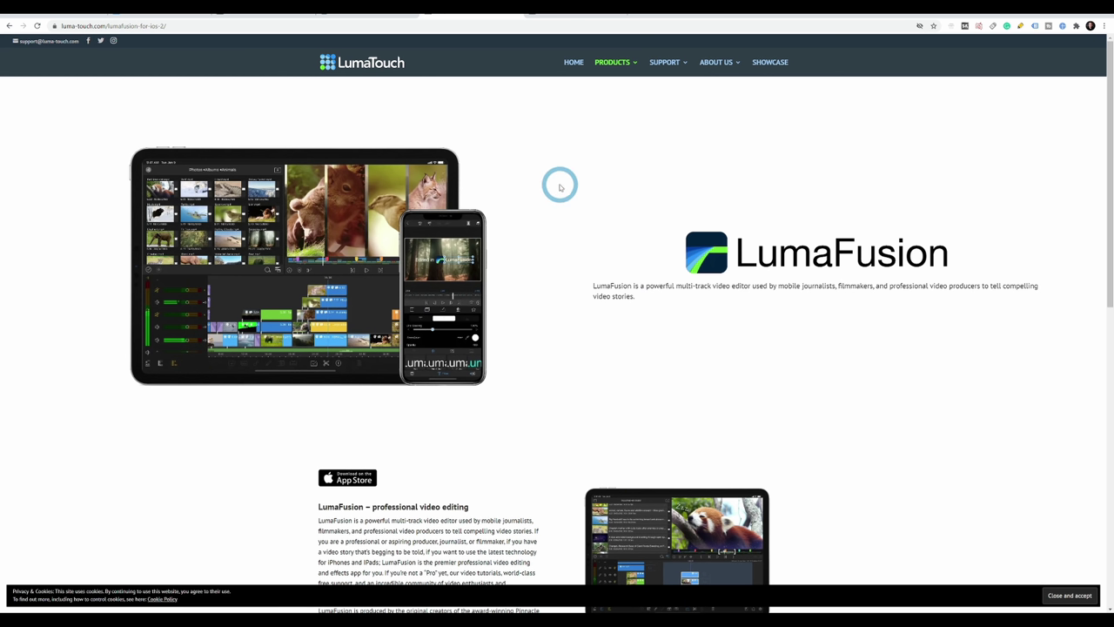
Open the DaVinci Resolve 17 What's New page and look through its new features down to Scene Cut Detection
click(562, 12)
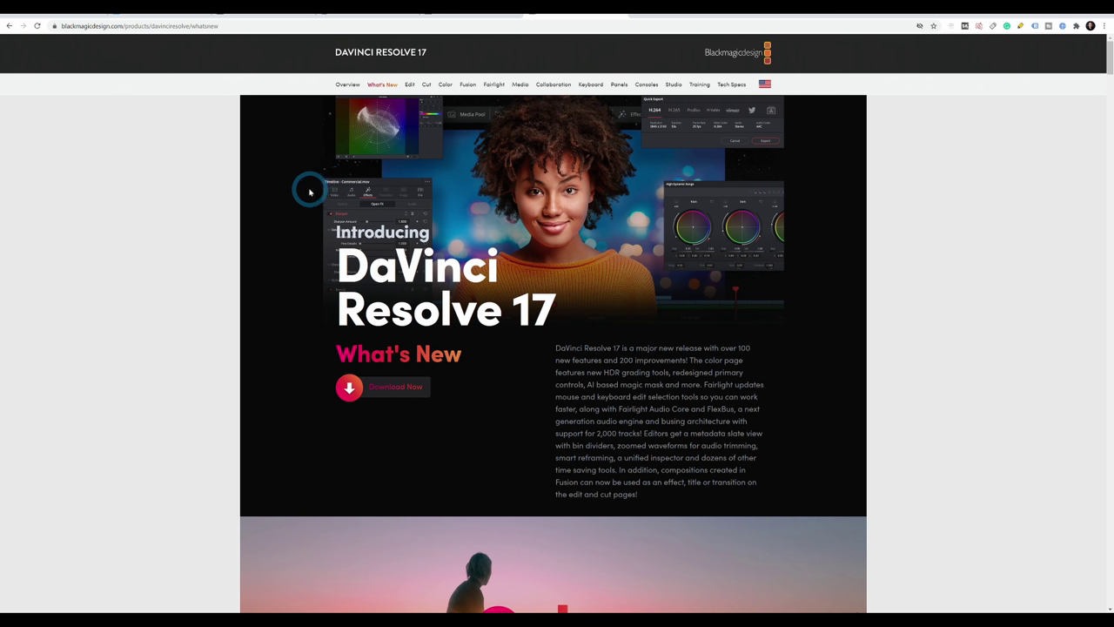
scroll(273, 266, down, 10)
scroll(273, 266, up, 1)
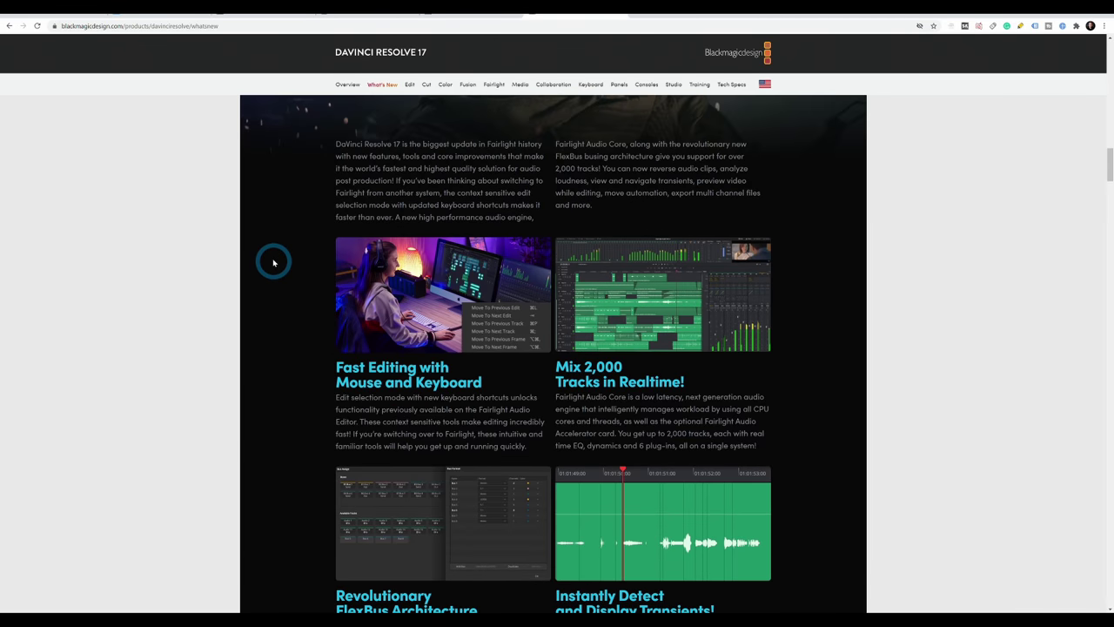
scroll(272, 260, down, 1)
scroll(272, 259, down, 12)
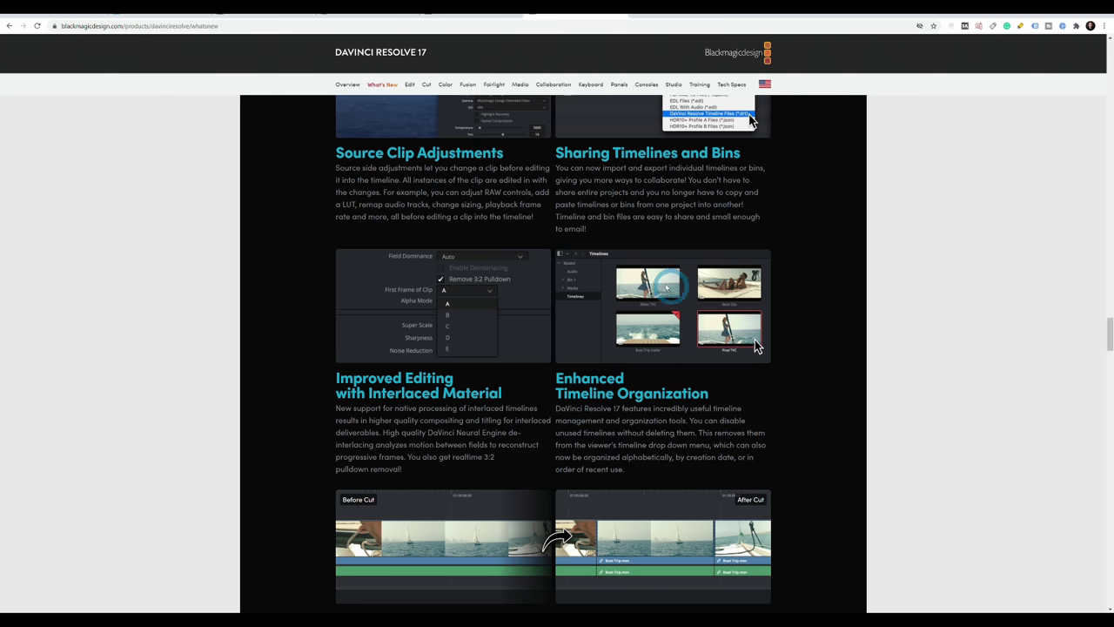
scroll(781, 391, down, 2)
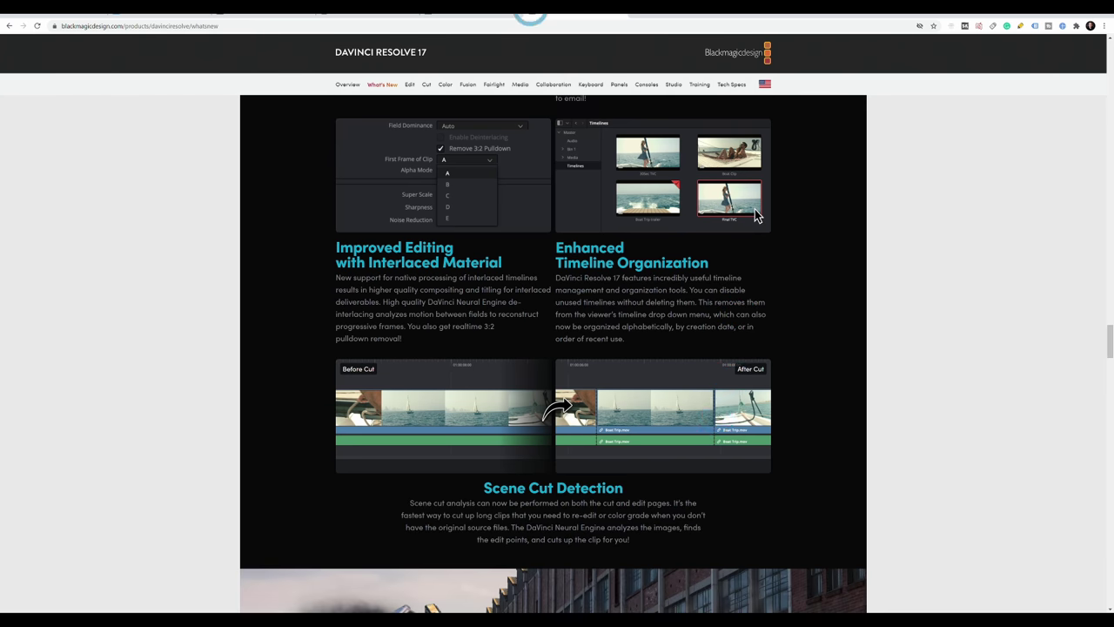
Look at the LumaFusion product page again, and return to the beginning of the DaVinci Resolve 17 What's New page
click(492, 16)
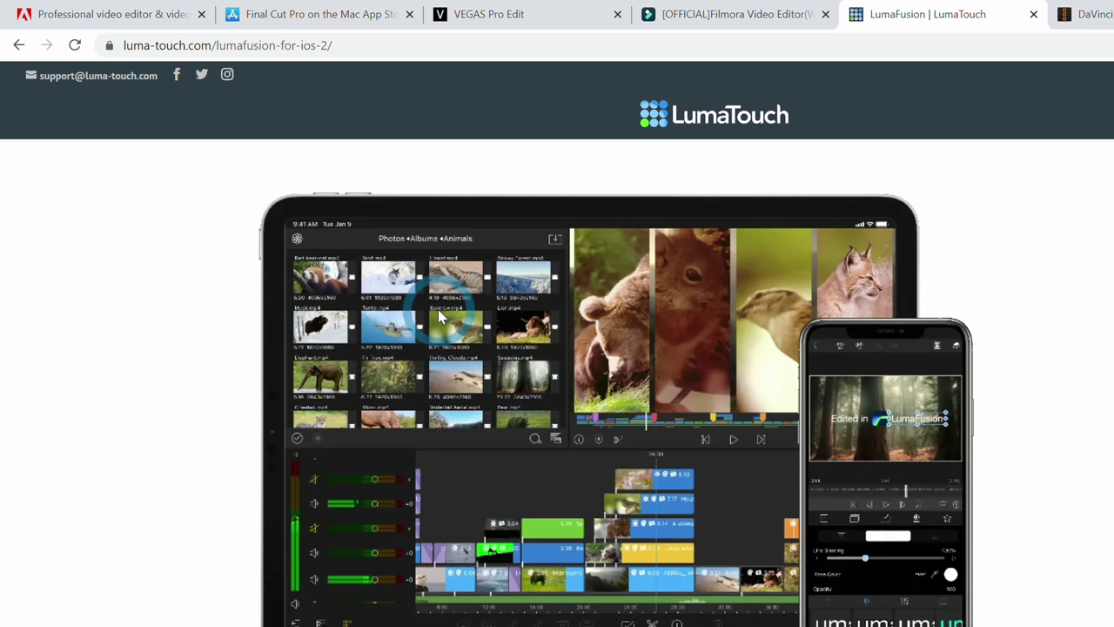
scroll(446, 329, down, 1)
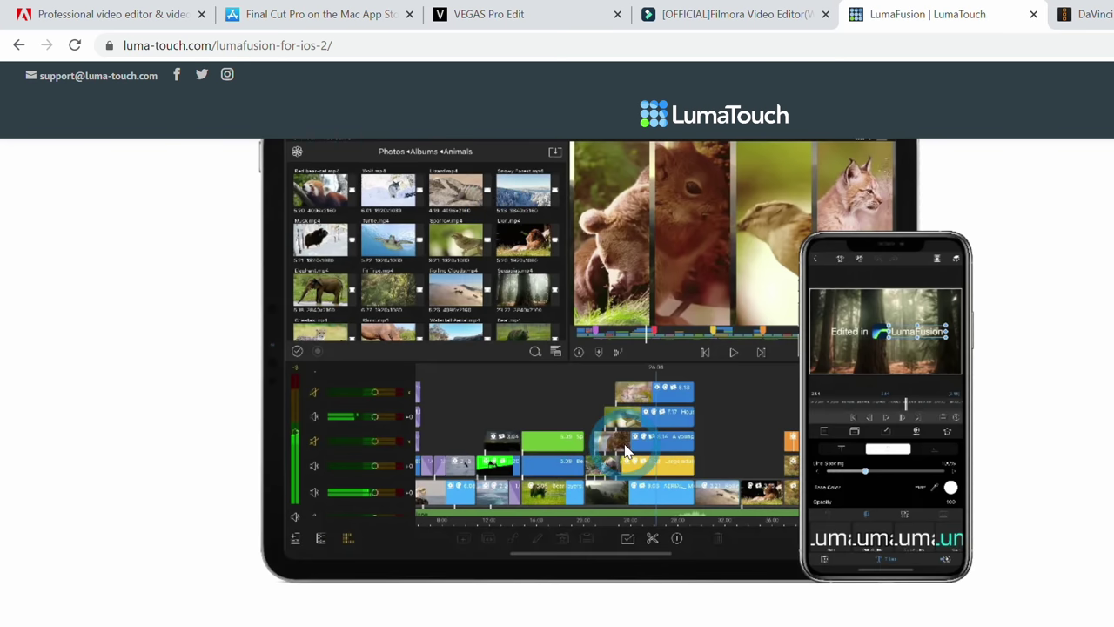
click(735, 14)
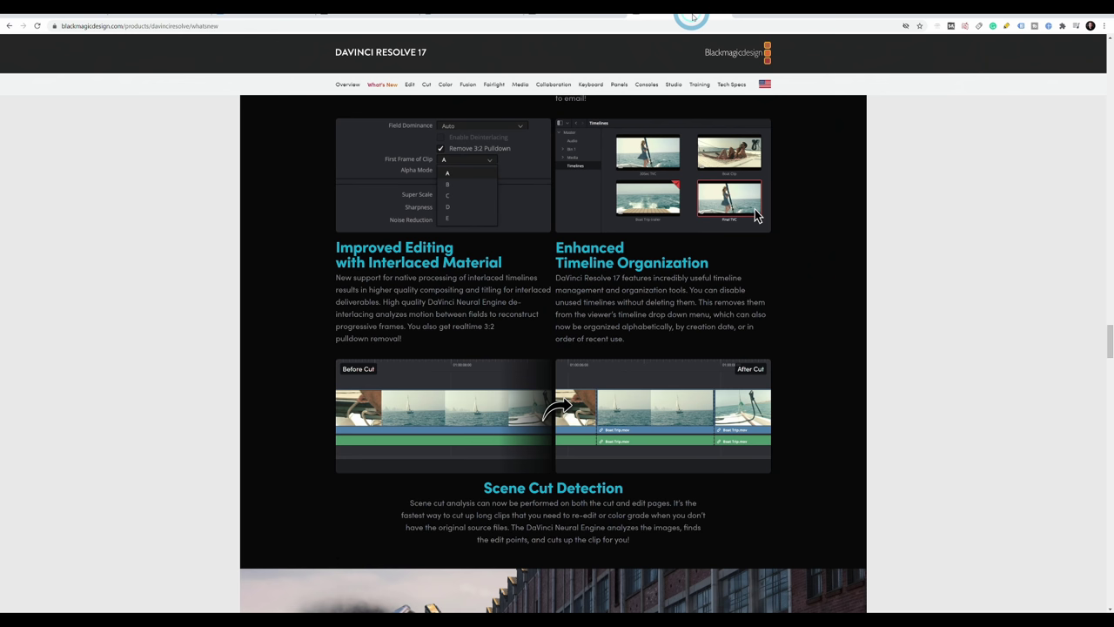
drag(1102, 341, 1094, 55)
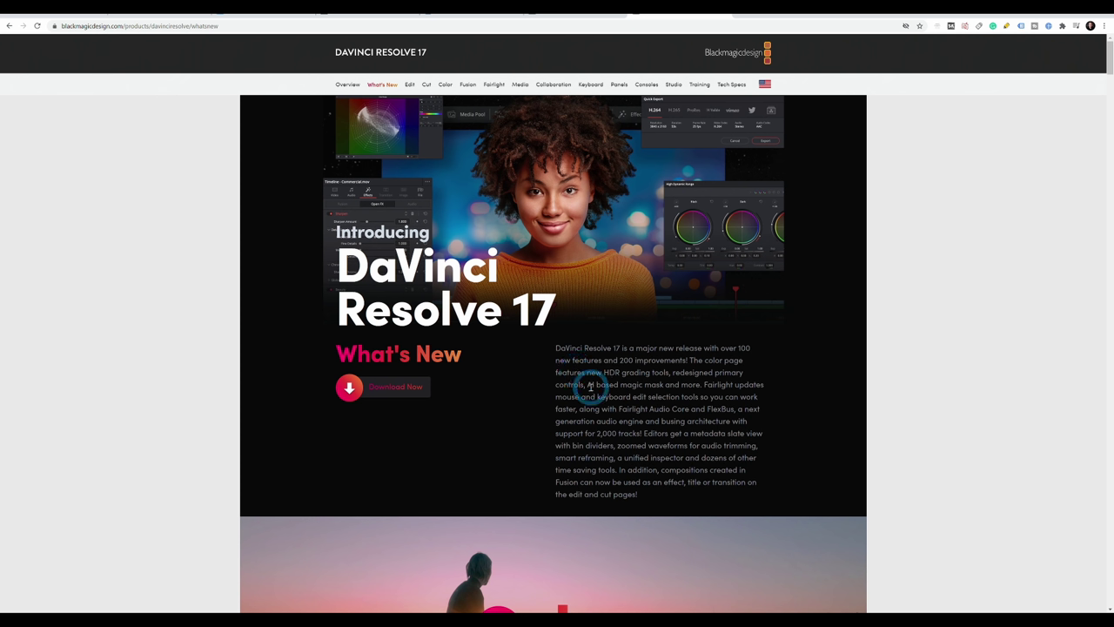
Open the Blackmagic Design Support Center and find the DaVinci Resolve 17 entry among the latest downloads
key(alt+Left)
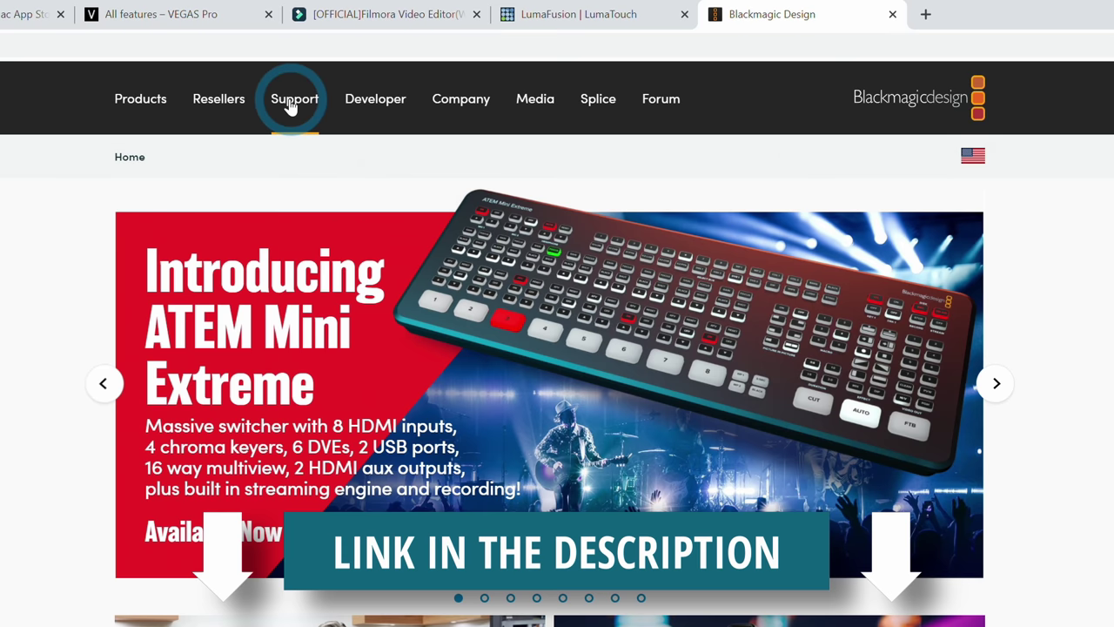
click(425, 53)
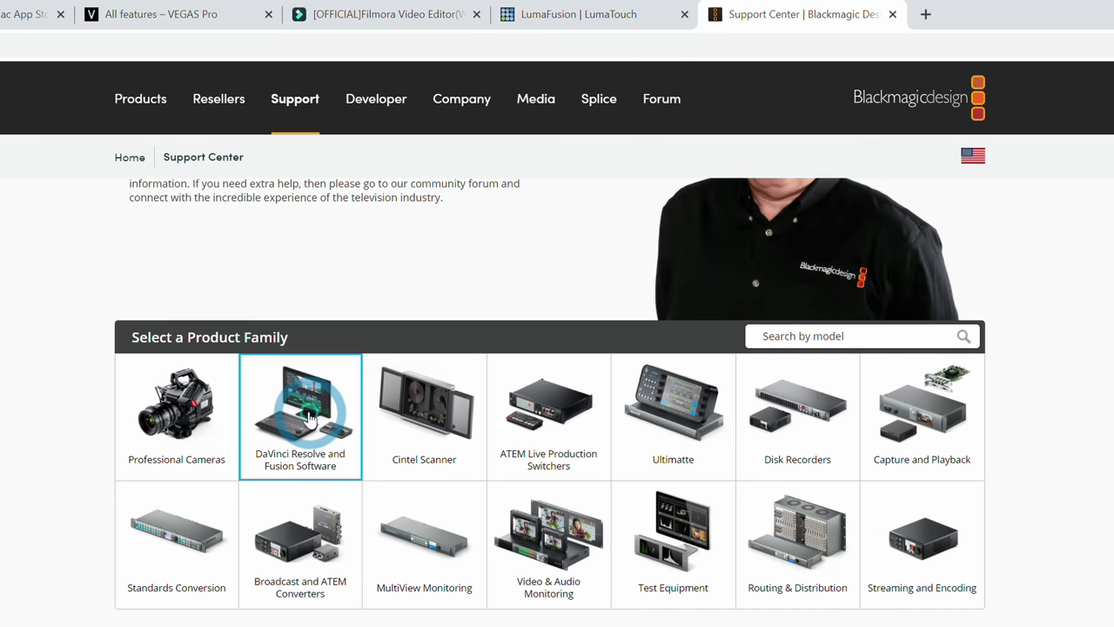
scroll(311, 418, down, 4)
scroll(246, 567, down, 2)
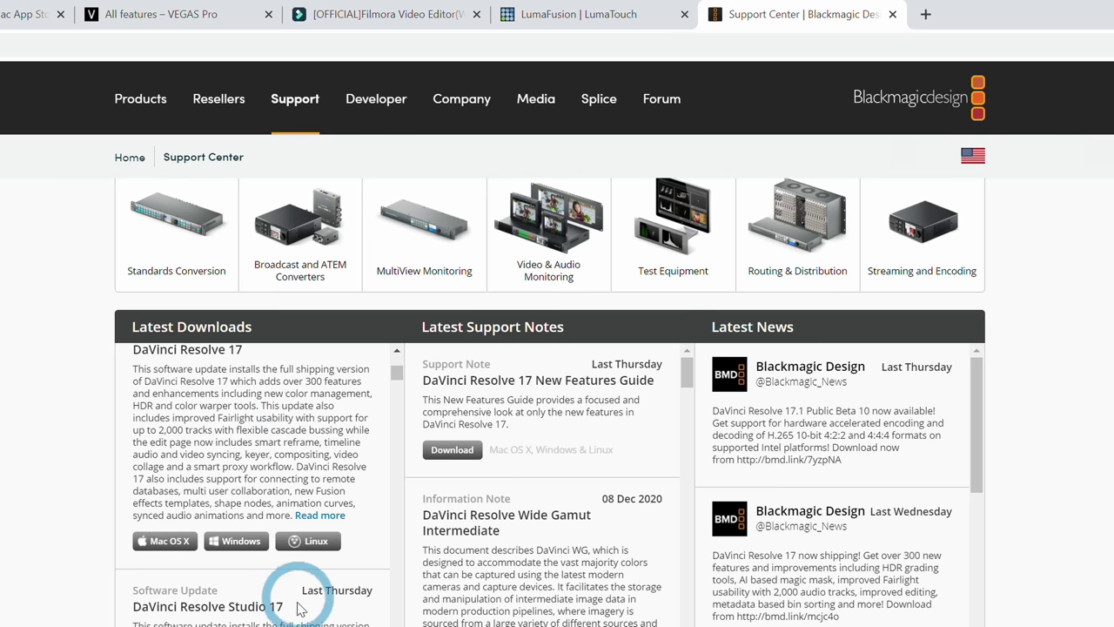
scroll(261, 583, up, 1)
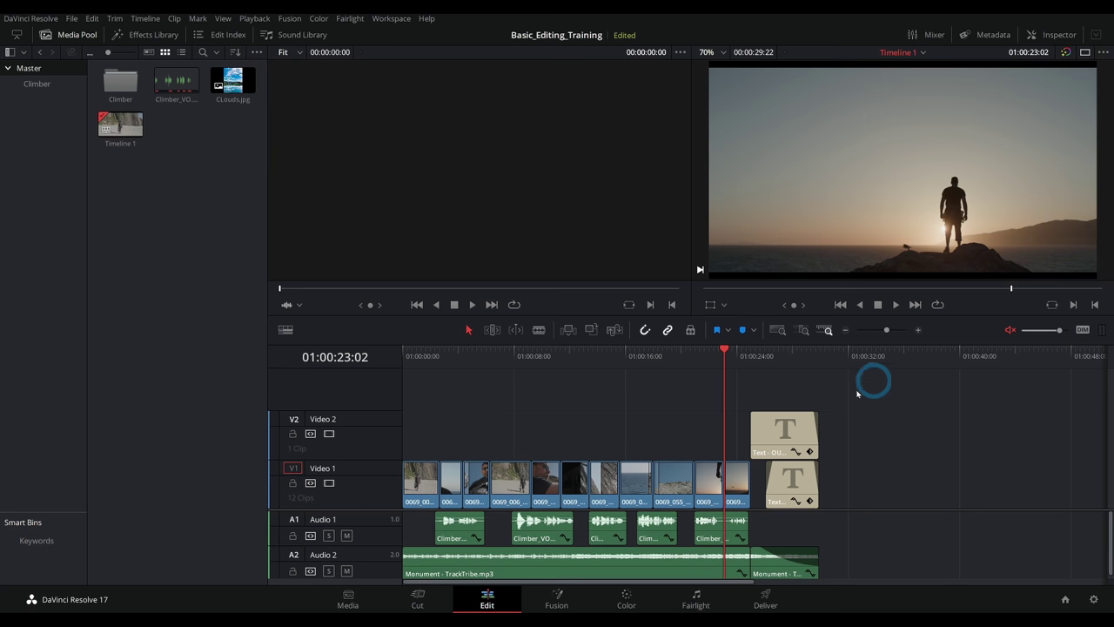
Switch to DaVinci Resolve, scrub through the climber timeline, and create a new project named "Basic Editing 2" in the Editing Training folder
drag(415, 393, 717, 378)
key(shift+1)
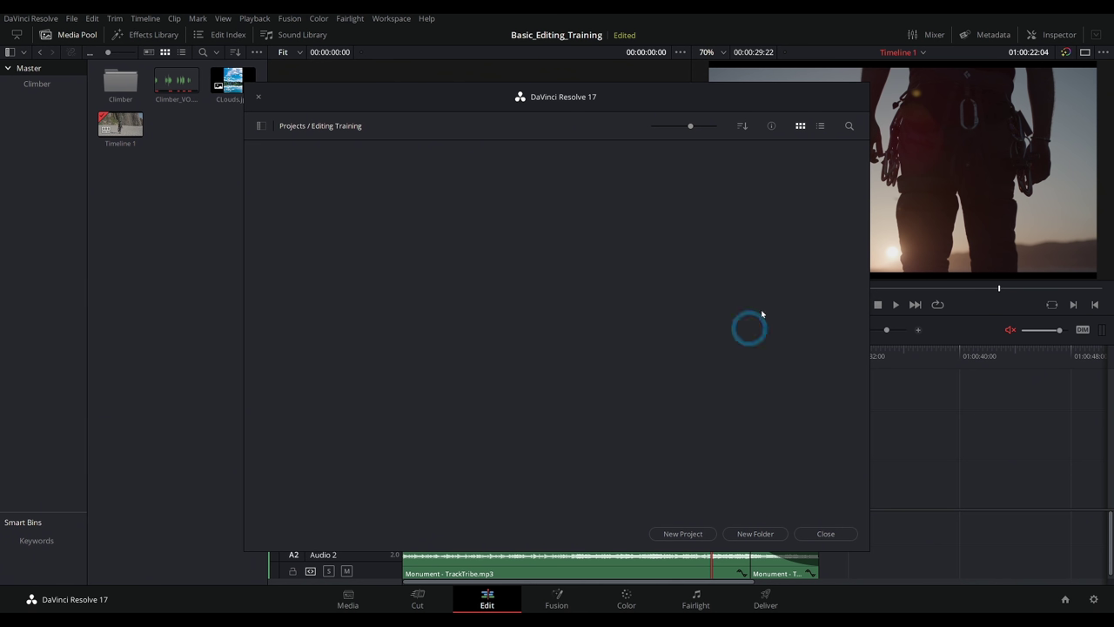
right_click(491, 241)
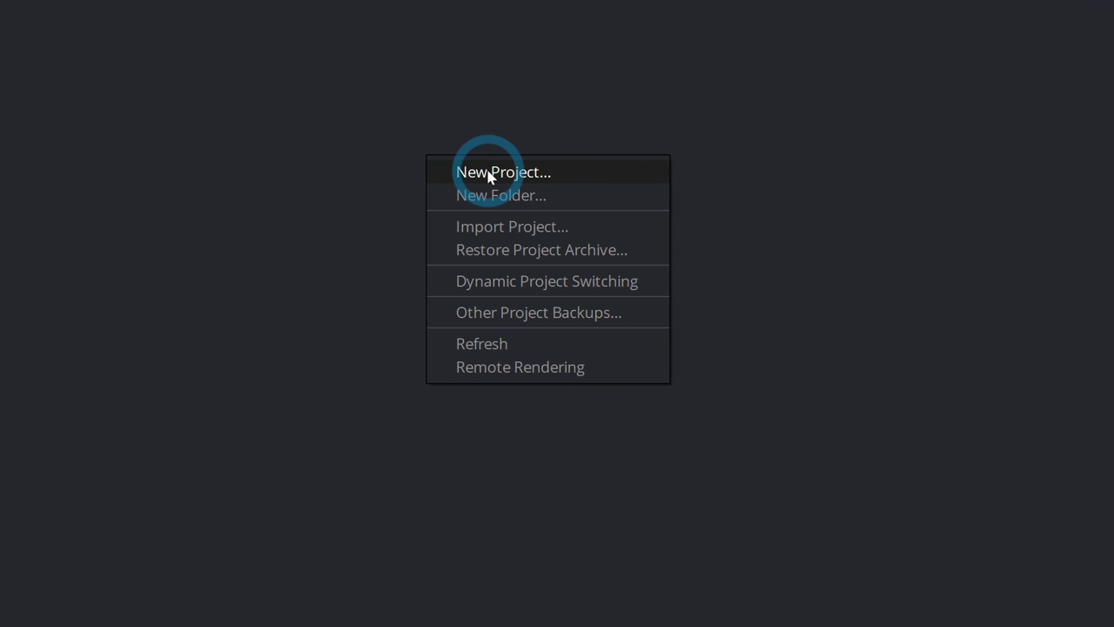
click(488, 177)
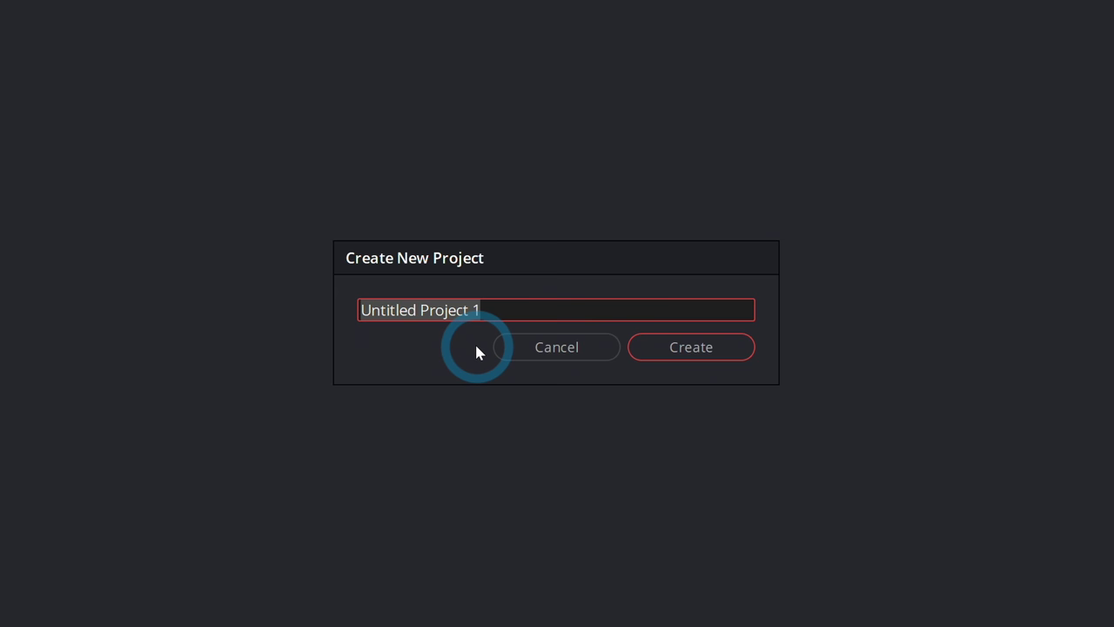
text(Basic Ed)
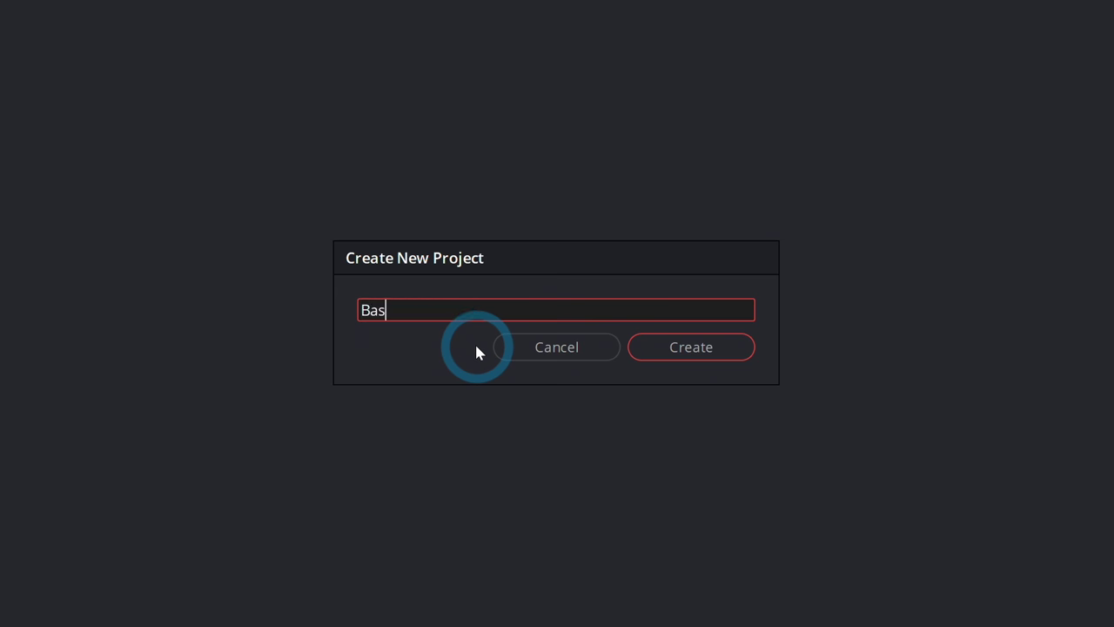
text(iting 2)
key(Return)
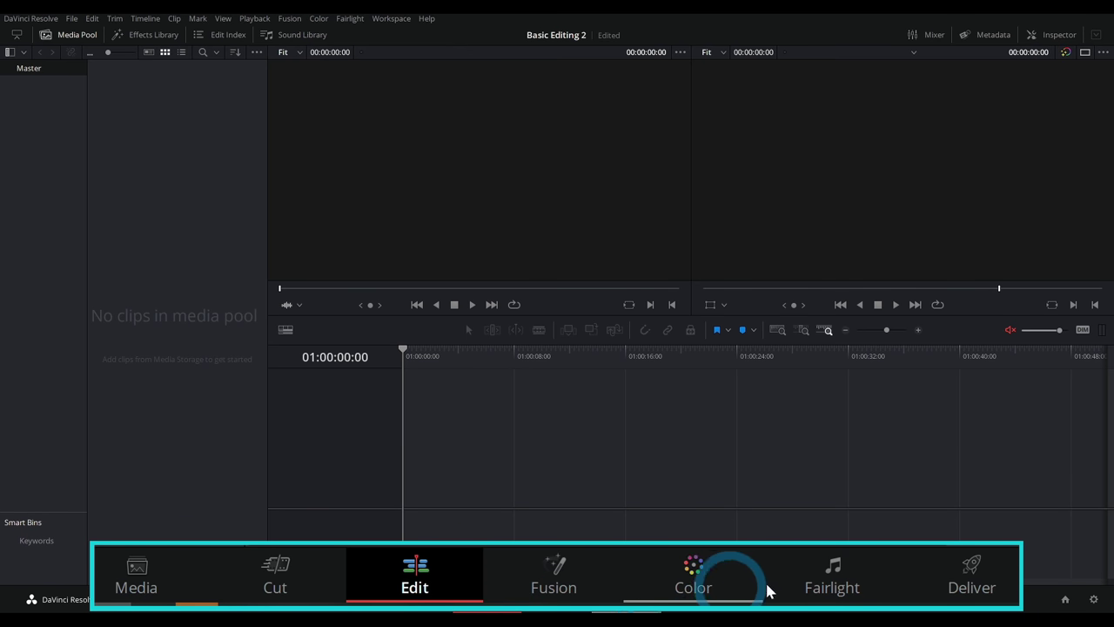
Look through the new project's Color, Fairlight, Fusion, Edit and Cut pages in turn
click(701, 579)
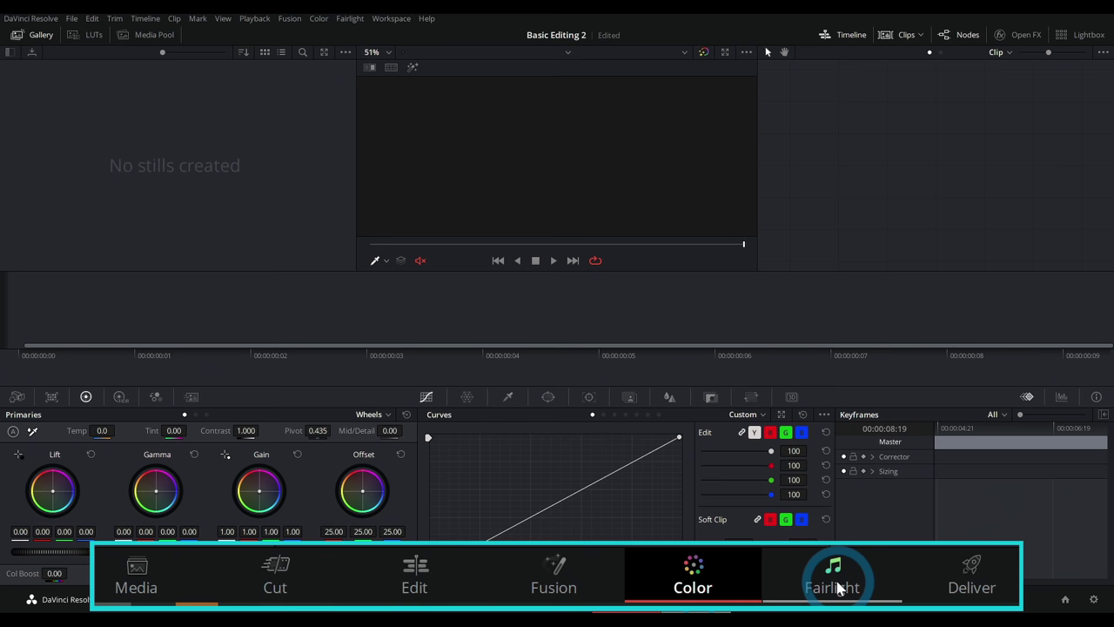
click(837, 590)
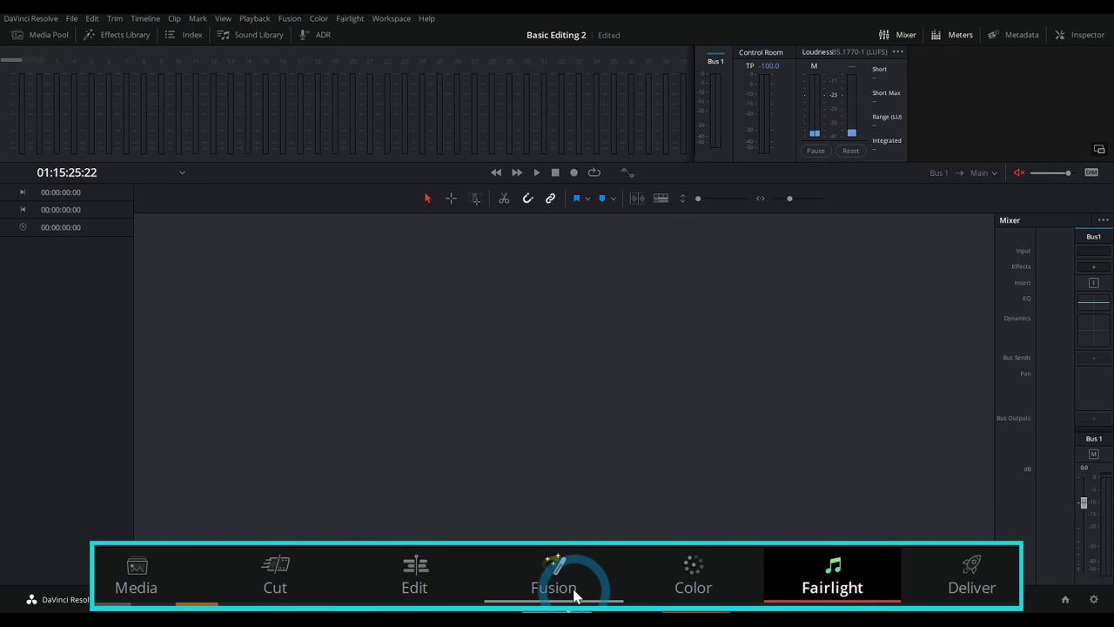
click(570, 590)
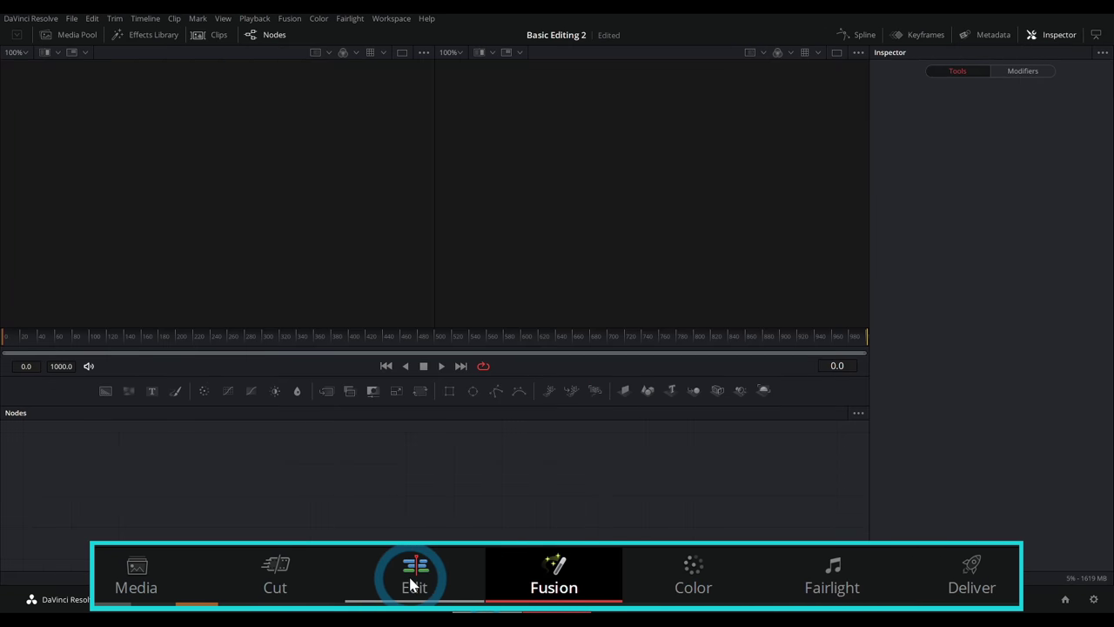
click(414, 585)
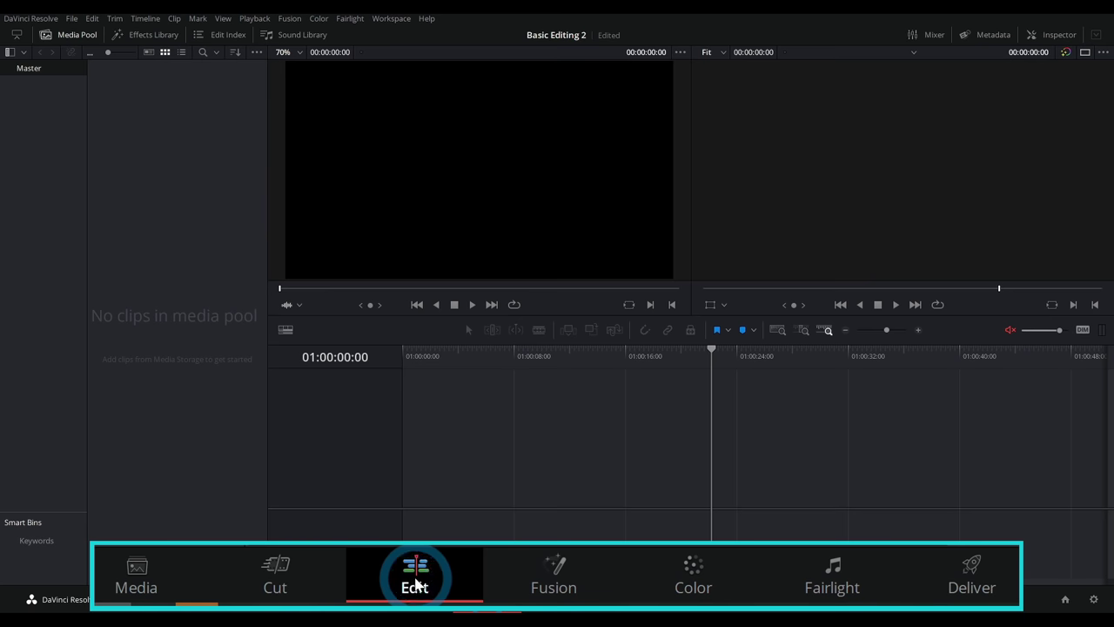
click(287, 585)
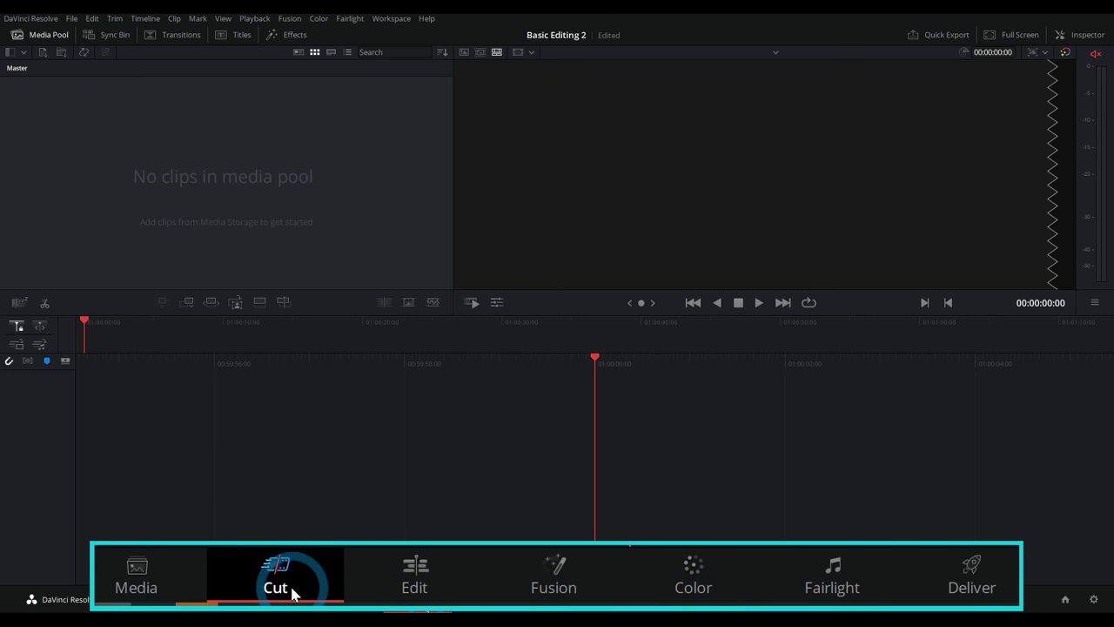
Open the Edit page and write four sticky notes in a row: the woman's first name, "RODE HER HORSE", "AT SUNSET" and "ON TUESDAY"
click(403, 585)
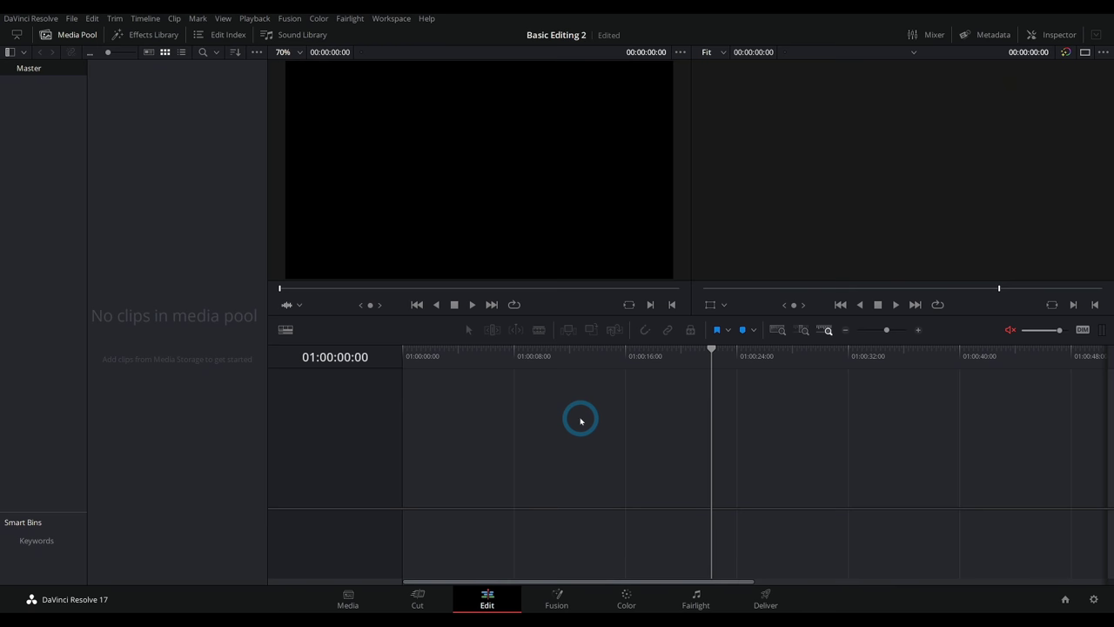
click(189, 146)
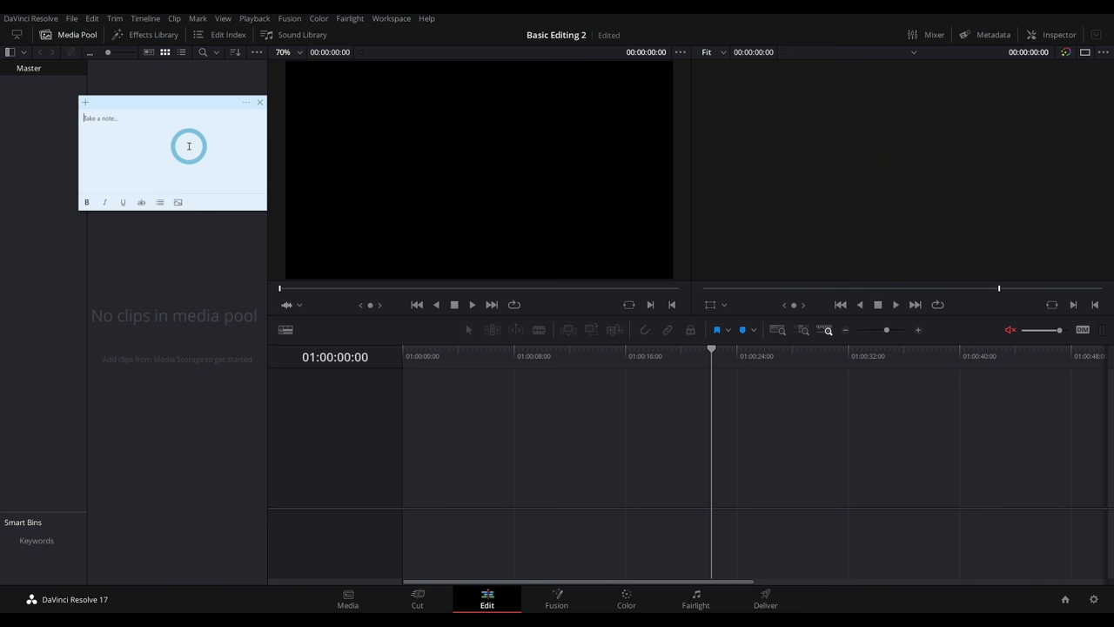
text(JESSICA)
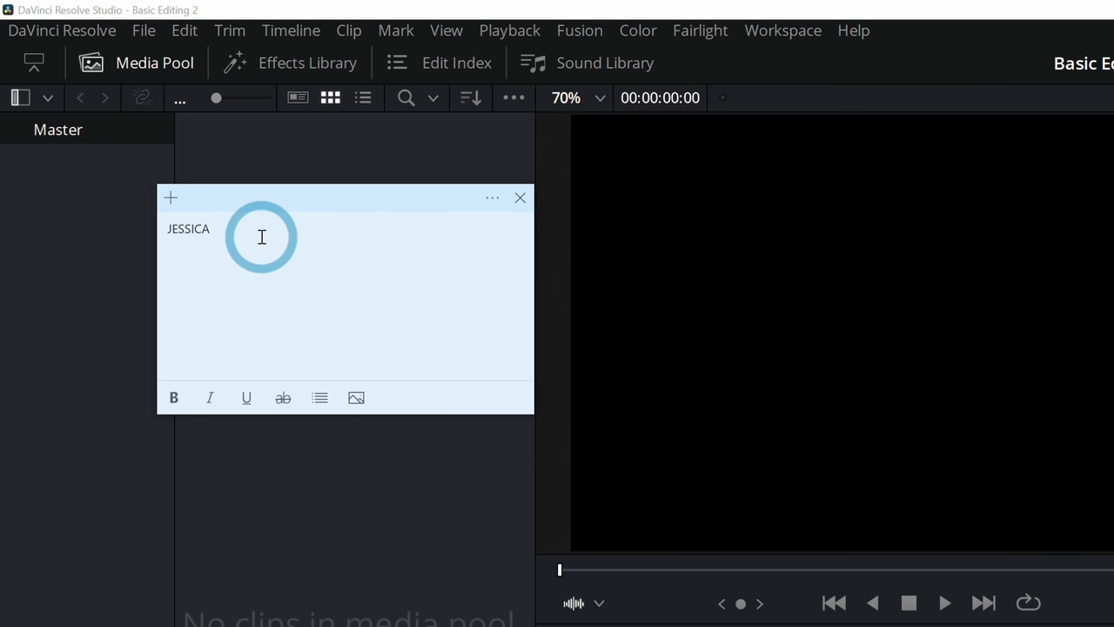
key(ctrl+n)
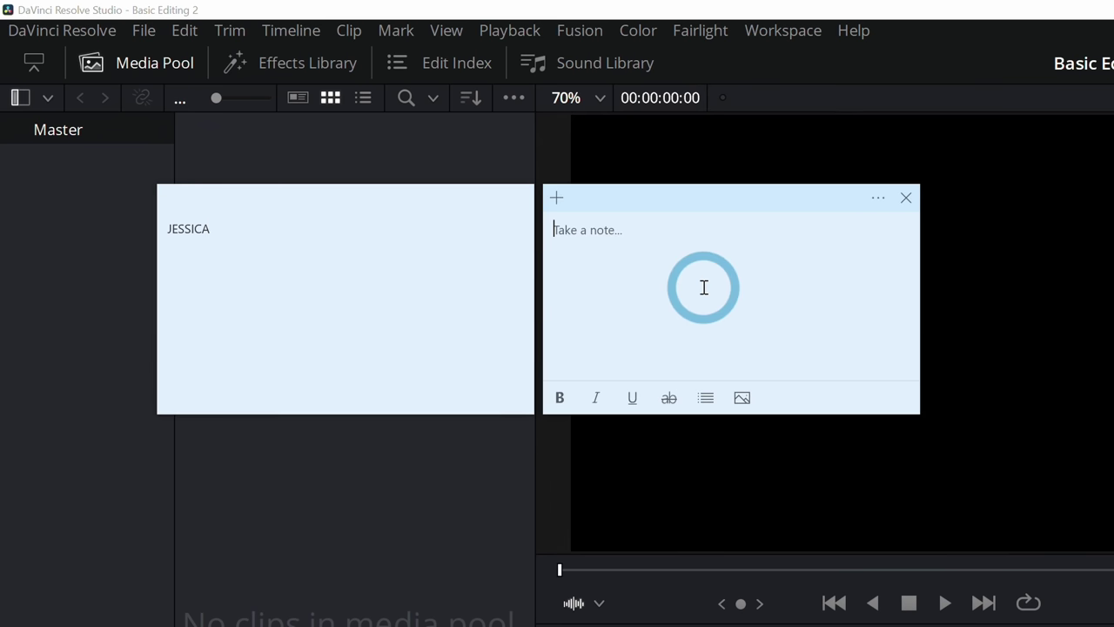
text(RODE HER HORSE)
click(557, 198)
text(AT S)
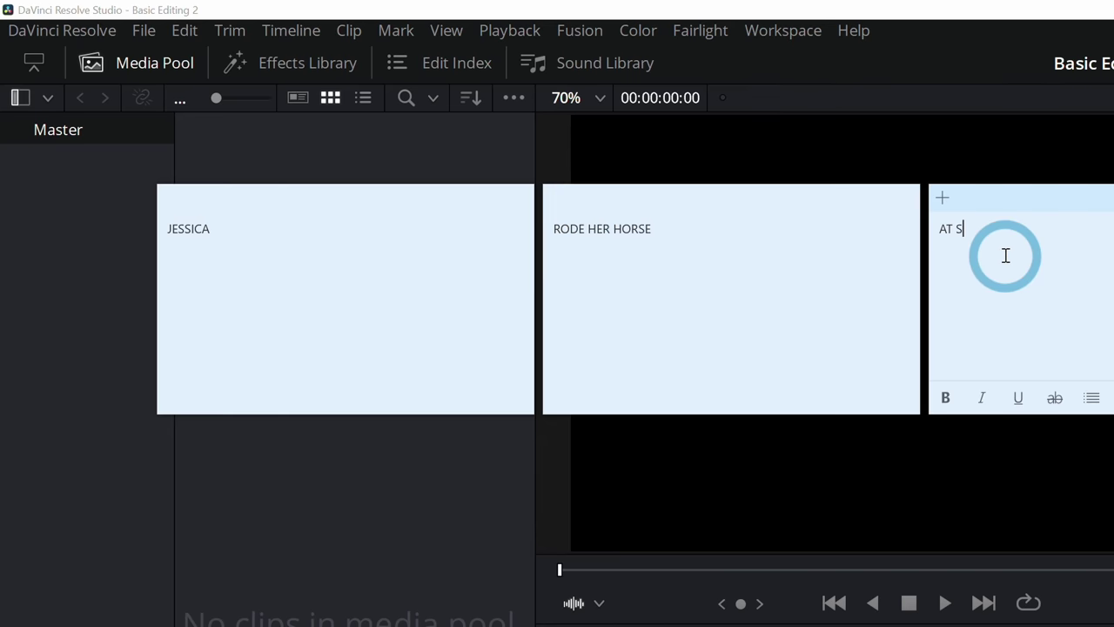
text(UNSET)
key(ctrl+n)
text(ON TUE)
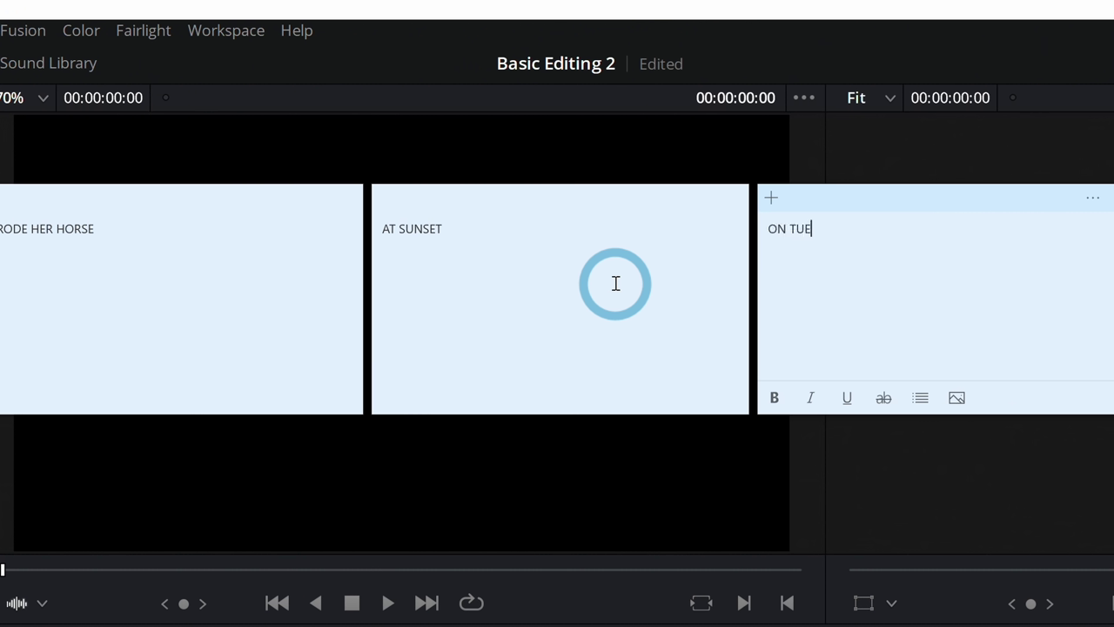
text(SDAY)
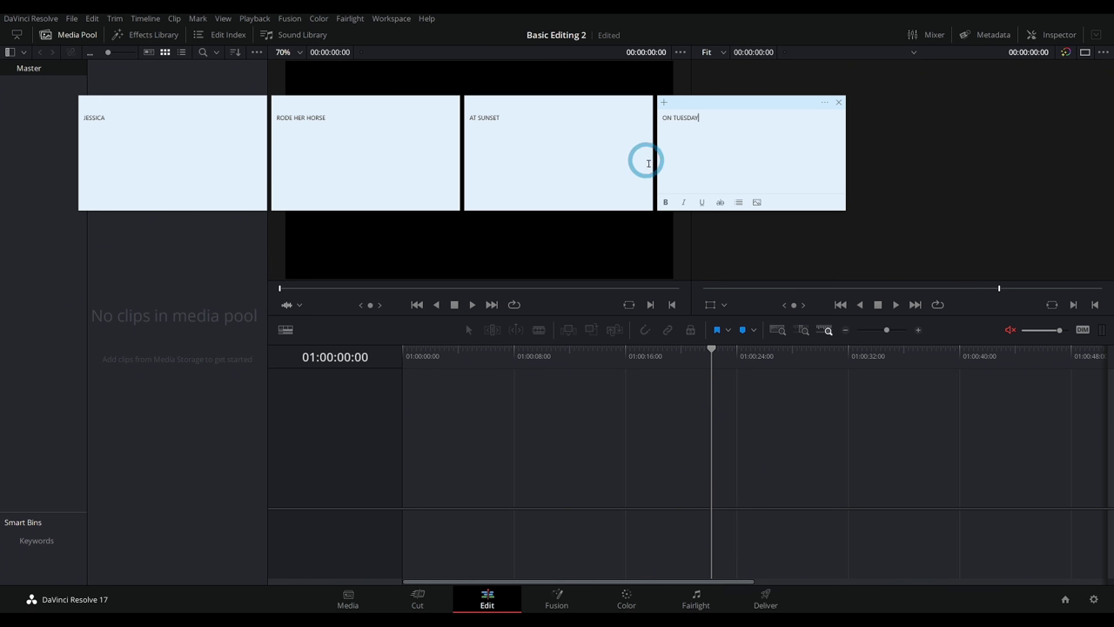
Remove the "AT SUNSET" note and move the "ON TUESDAY" note into the gap beside "RODE HER HORSE"
click(542, 118)
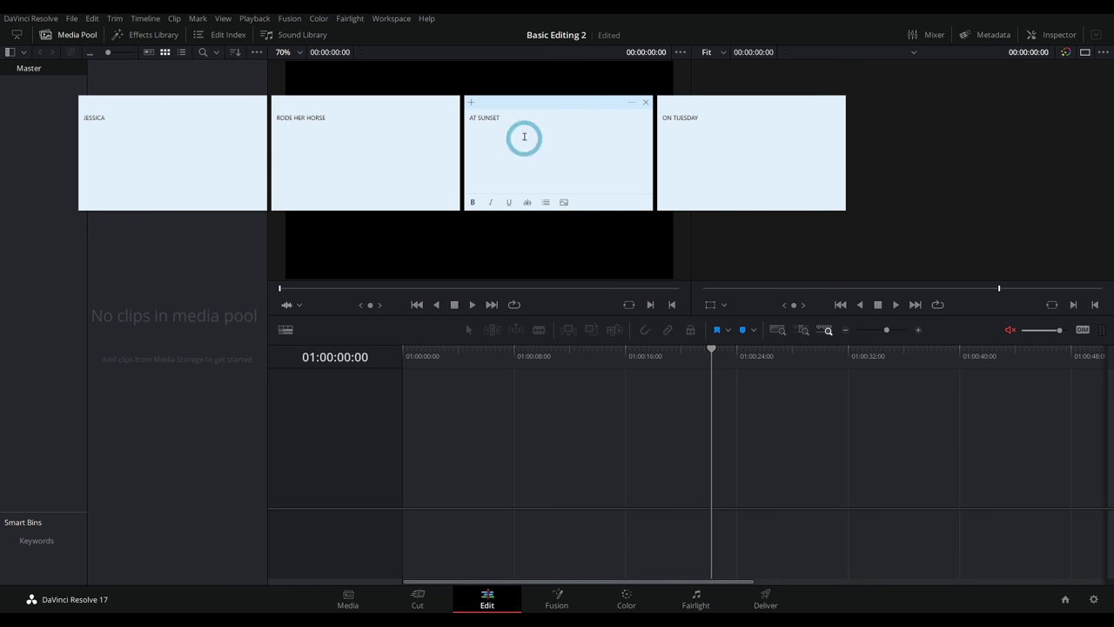
click(646, 105)
drag(696, 106, 518, 107)
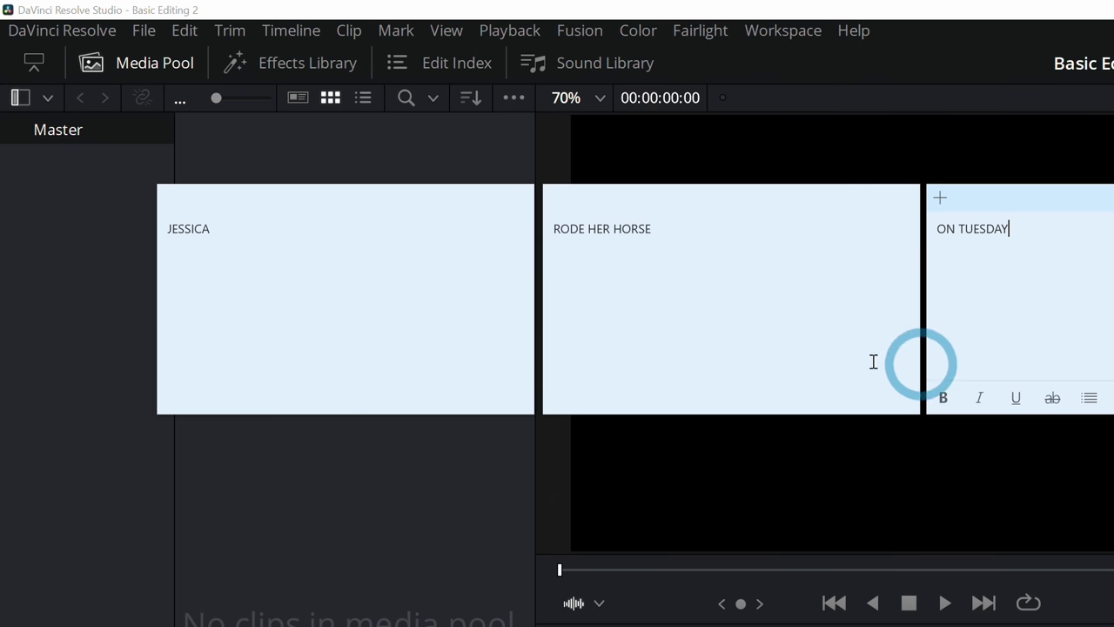
Add a note reading "AND" plus a man's first name, and place it between the woman's name and "RODE HER HORSE", shifting the other notes along
key(ctrl+n)
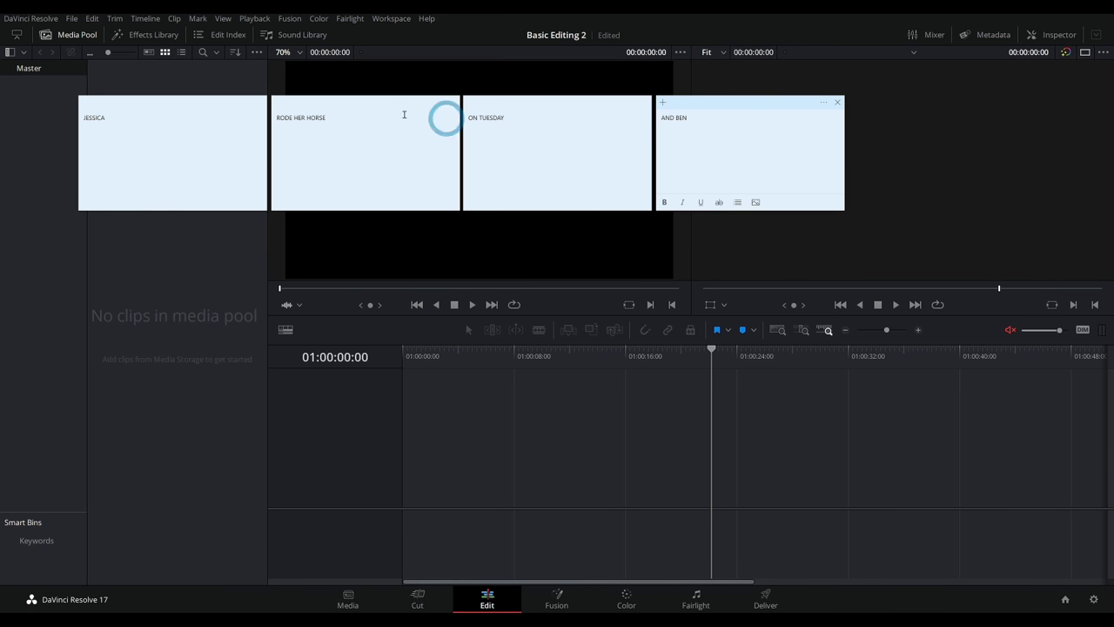
drag(682, 105, 373, 218)
drag(572, 102, 812, 104)
drag(382, 103, 614, 104)
drag(417, 223, 356, 119)
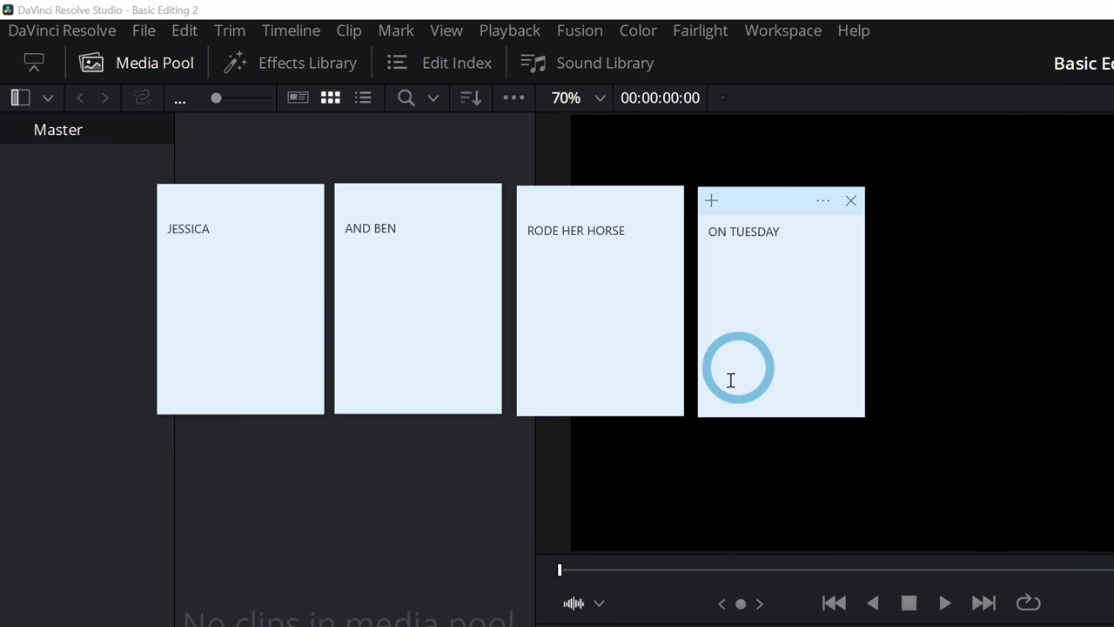
Go through the rearranged sticky notes one by one to read the sentence they form
click(218, 105)
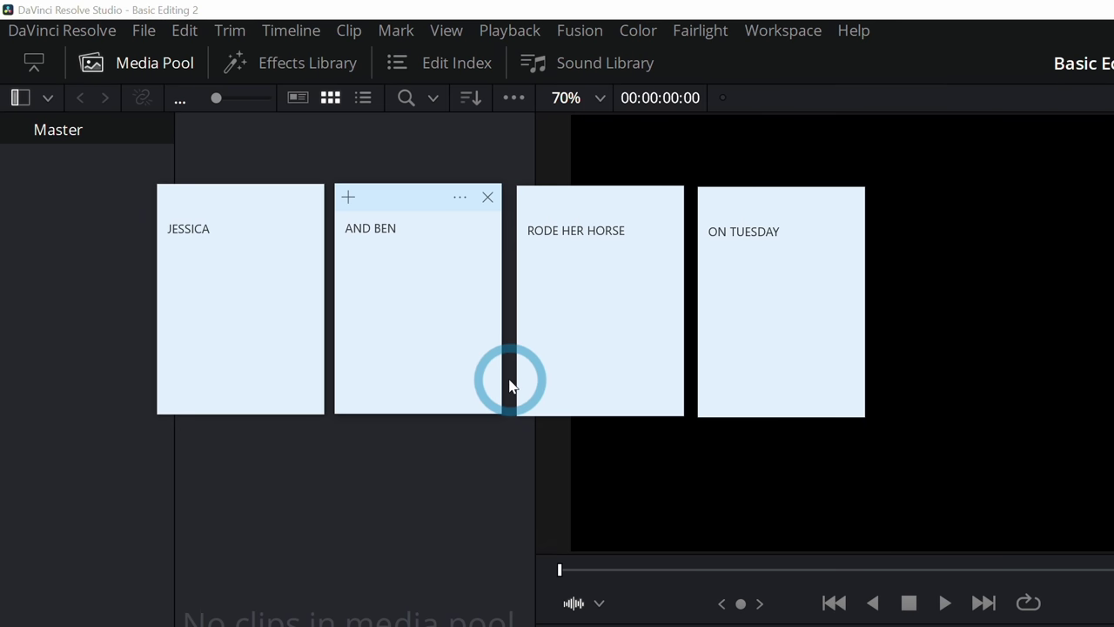
click(254, 228)
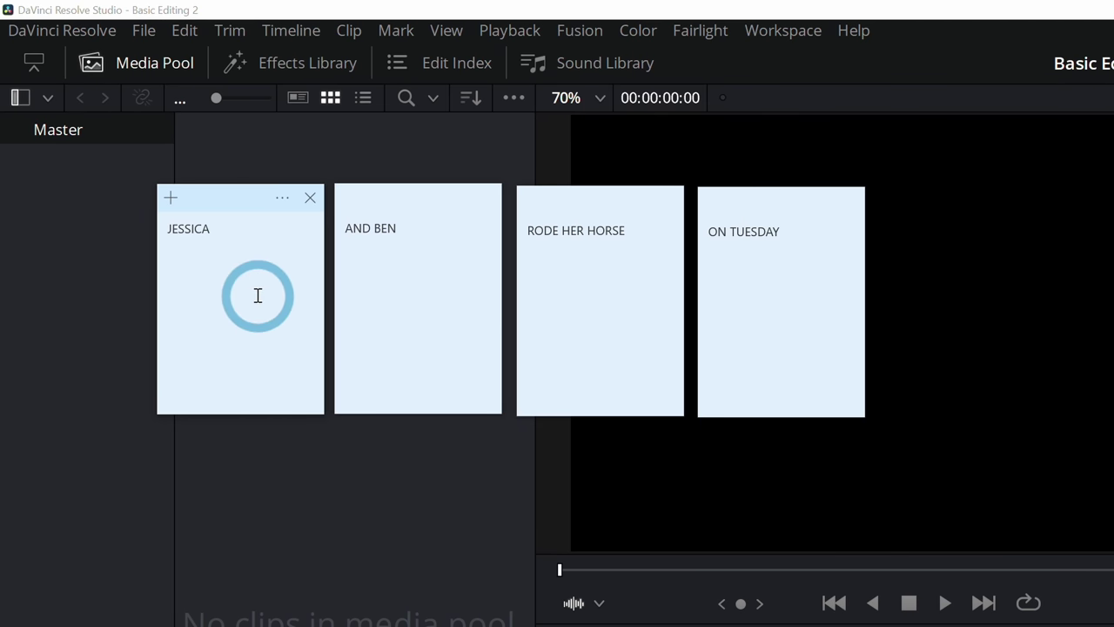
click(396, 206)
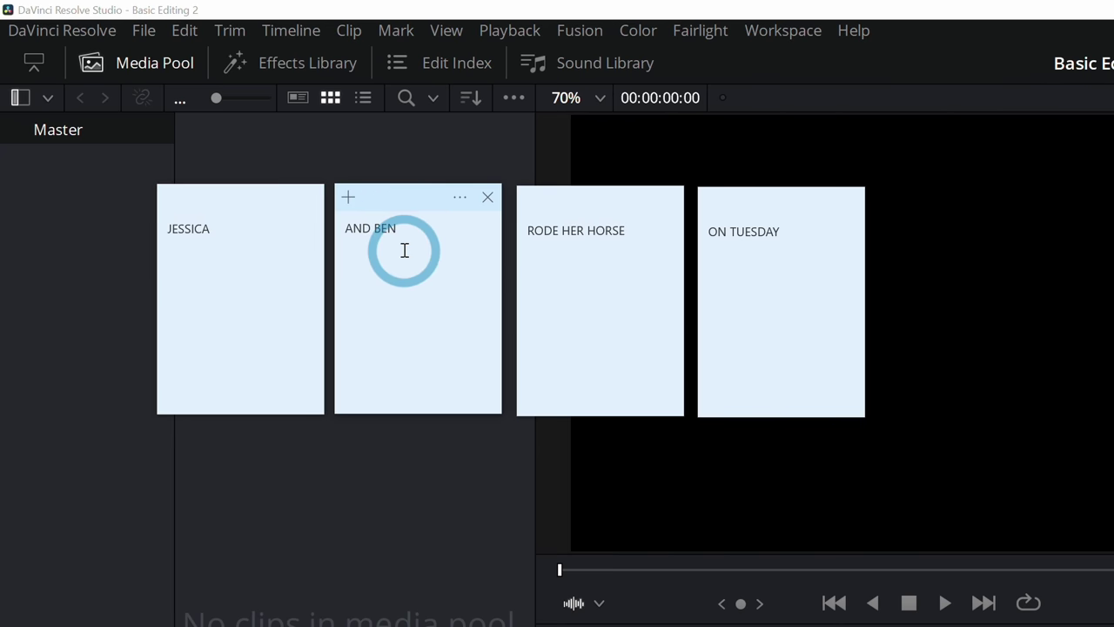
click(557, 203)
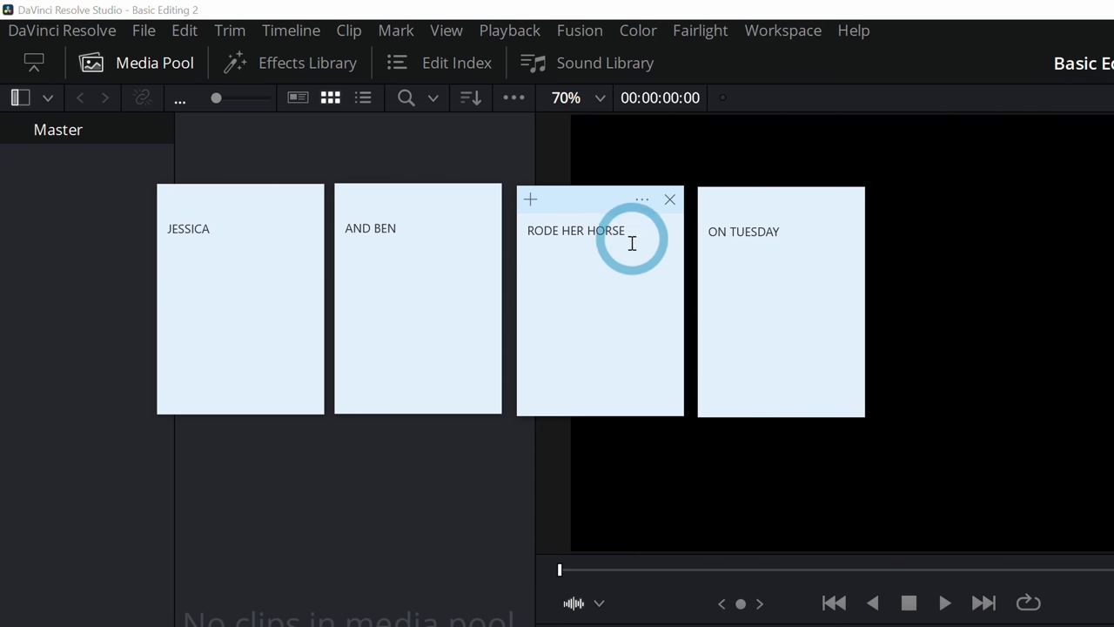
click(795, 213)
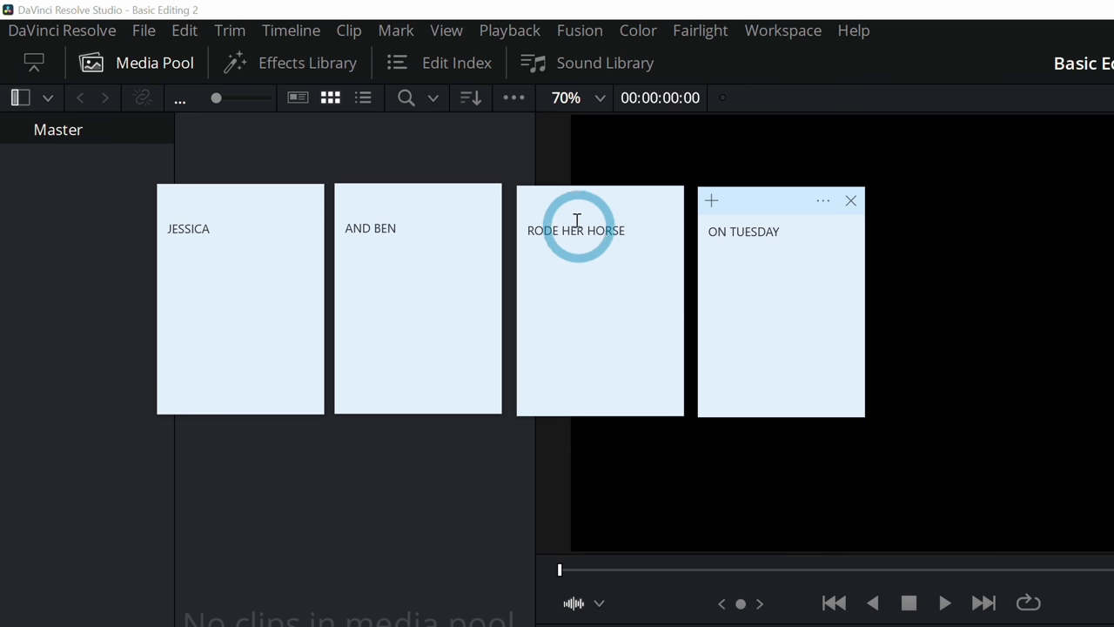
click(243, 213)
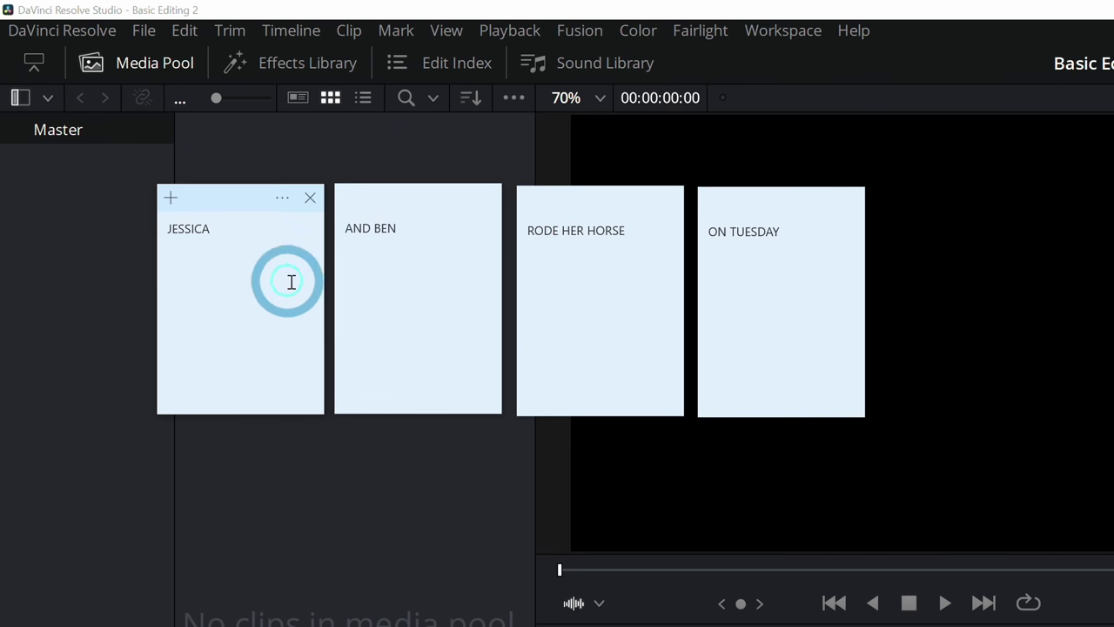
click(400, 217)
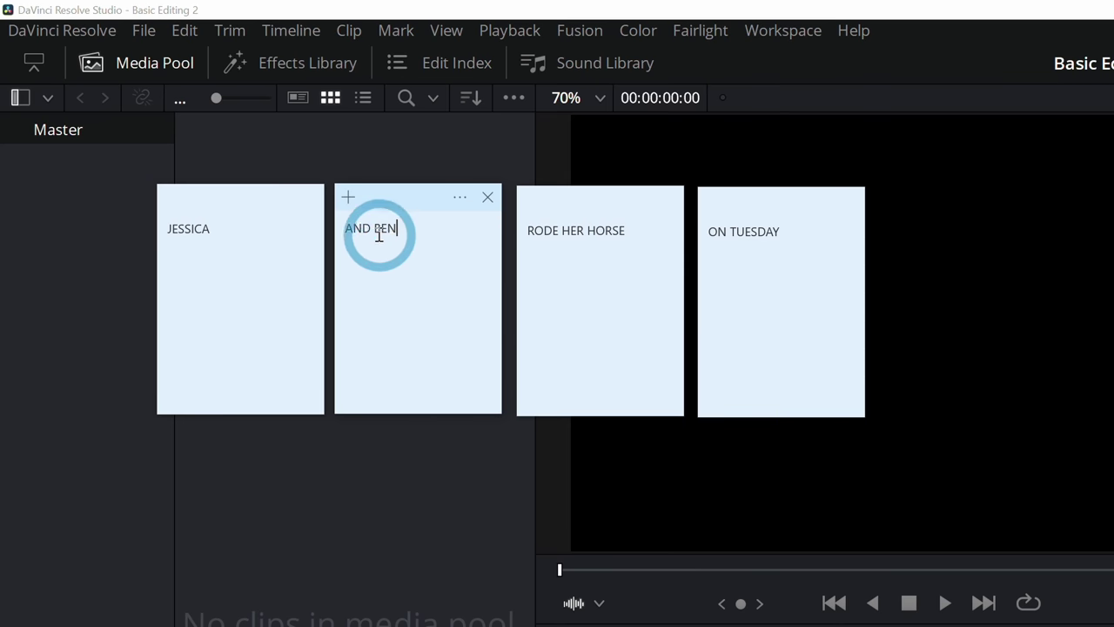
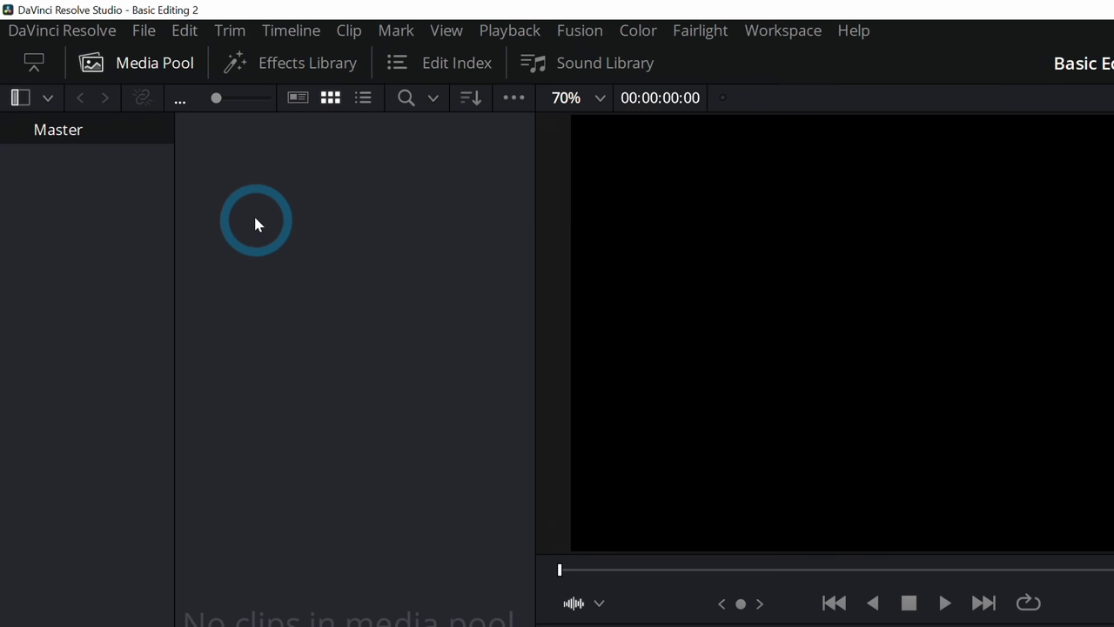
Look up the Import Media command for the media pool and the project's Import options
right_click(128, 116)
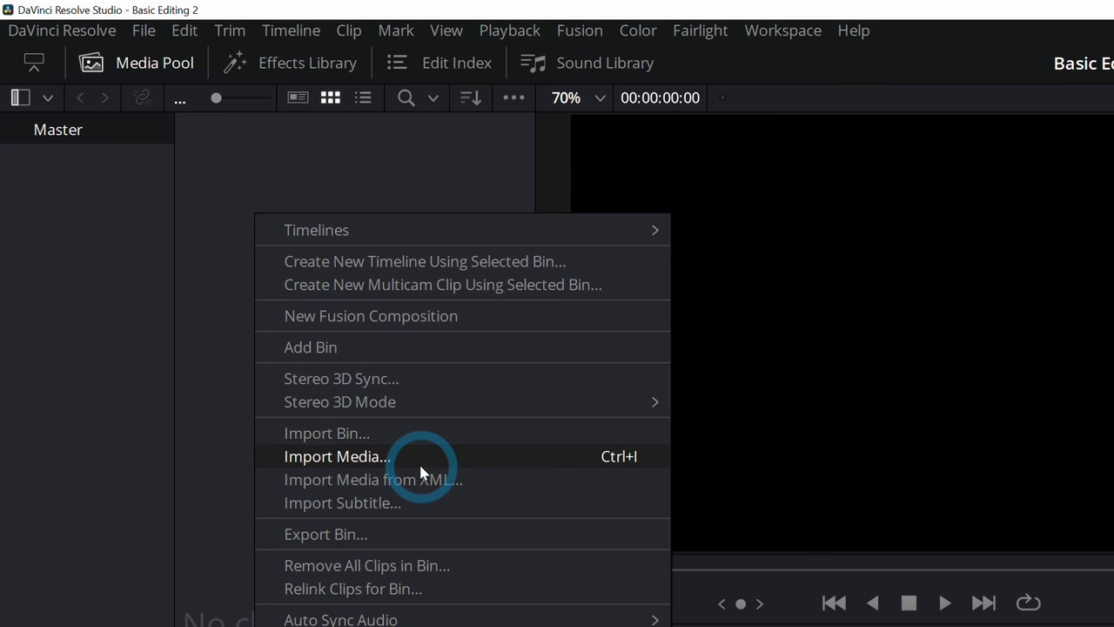
click(144, 31)
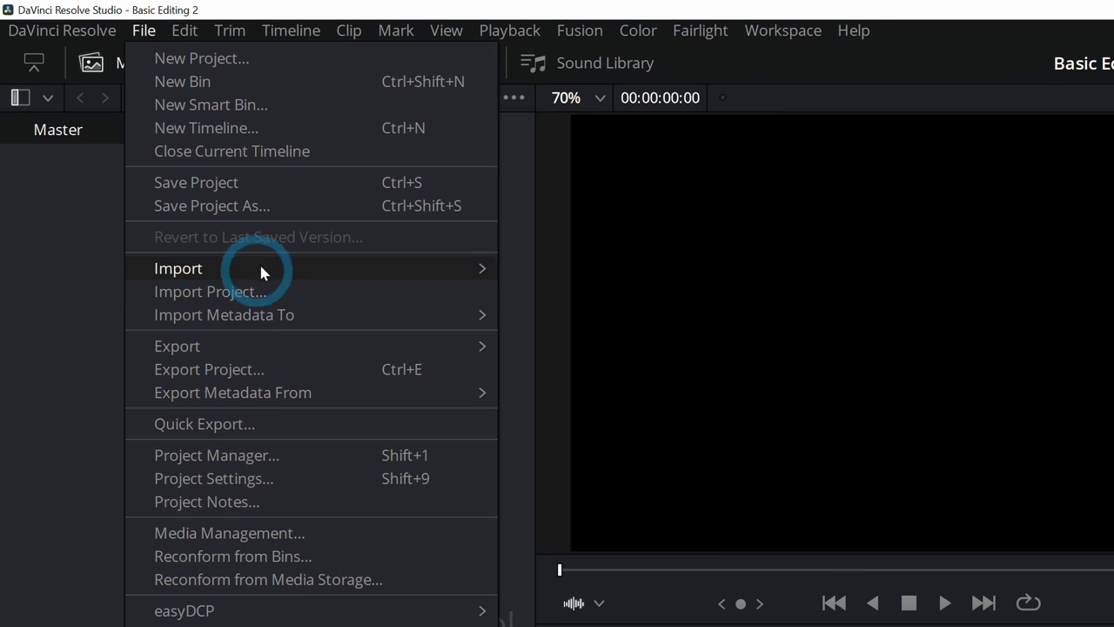
click(540, 209)
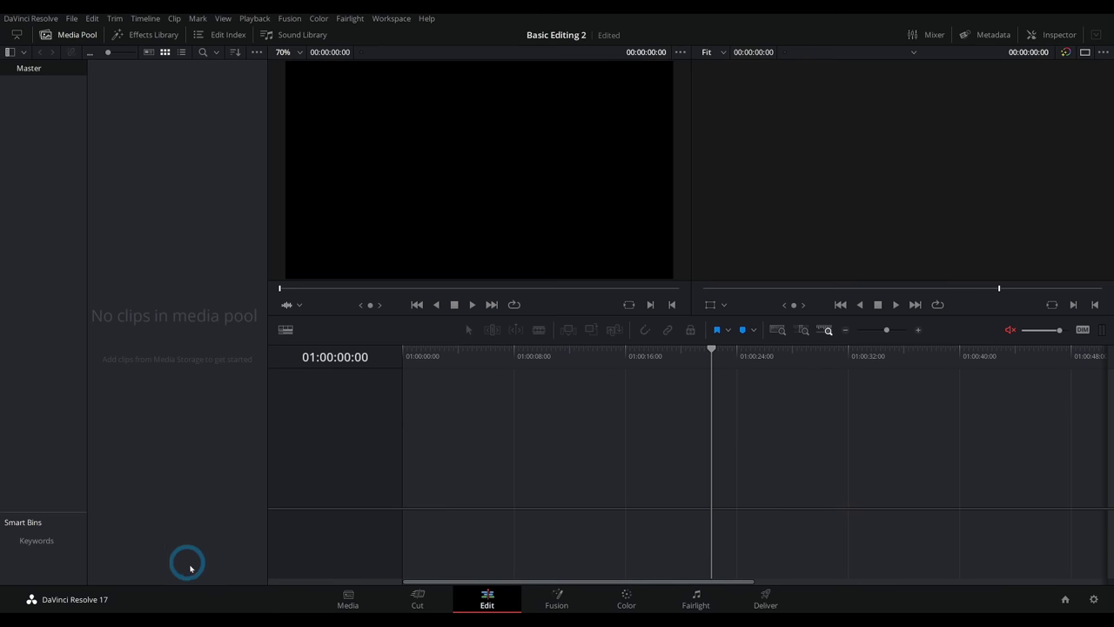
Import all the MOV clips from the Climber footage folder into the media pool's Master bin
click(503, 205)
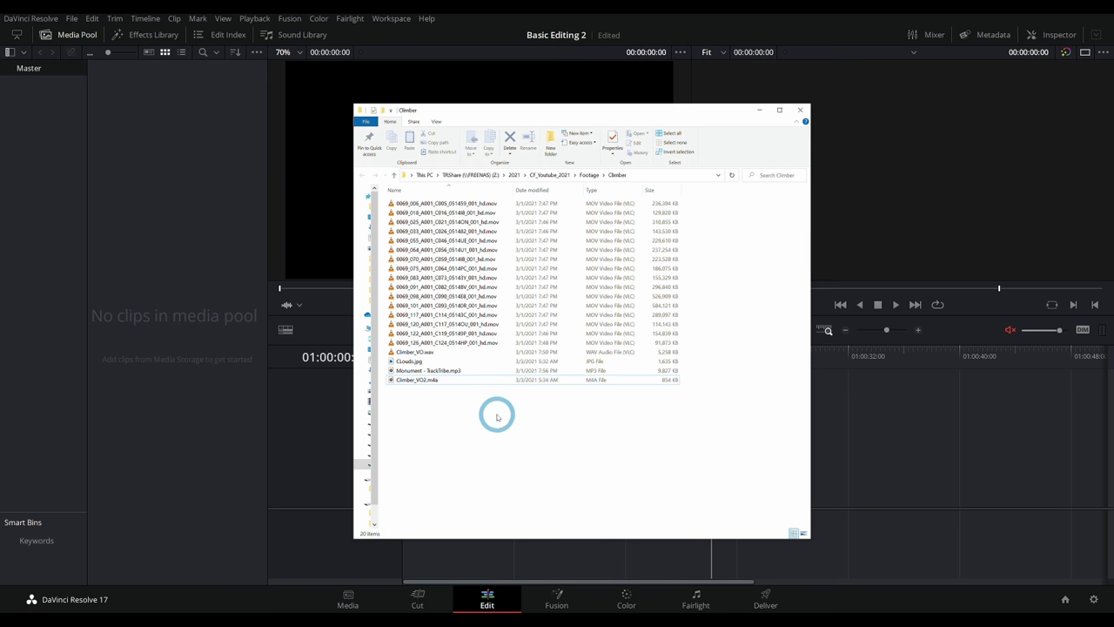
shift+click(470, 346)
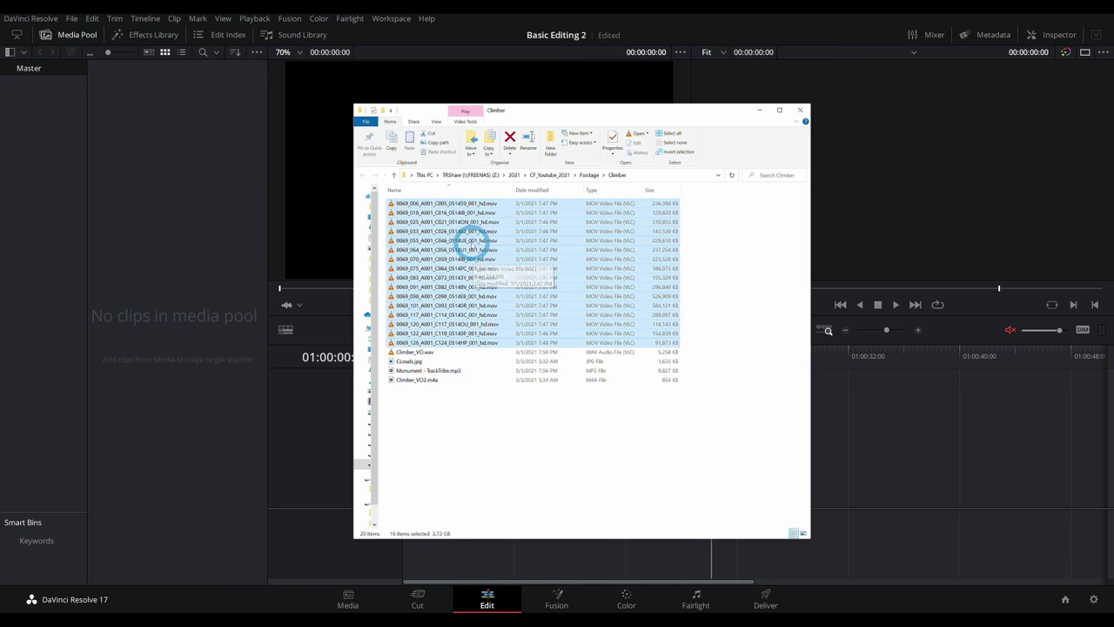
drag(439, 224, 191, 204)
click(223, 331)
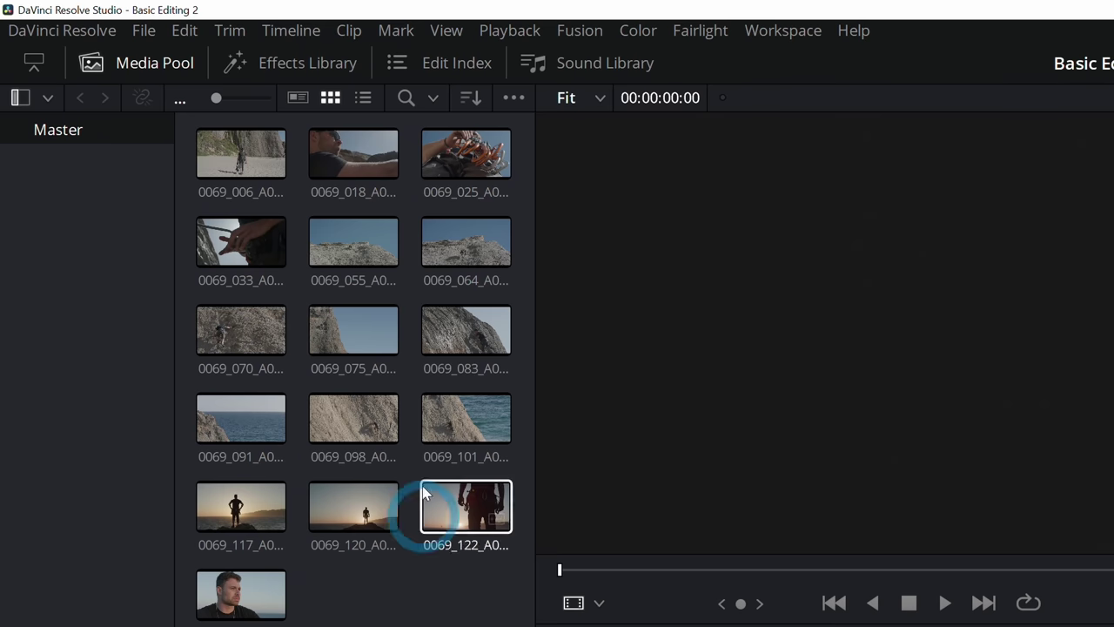
Preview the imported climber clips in the media pool, from the beach walk 0069_006 to the seaside climb 0069_101
click(479, 159)
click(346, 166)
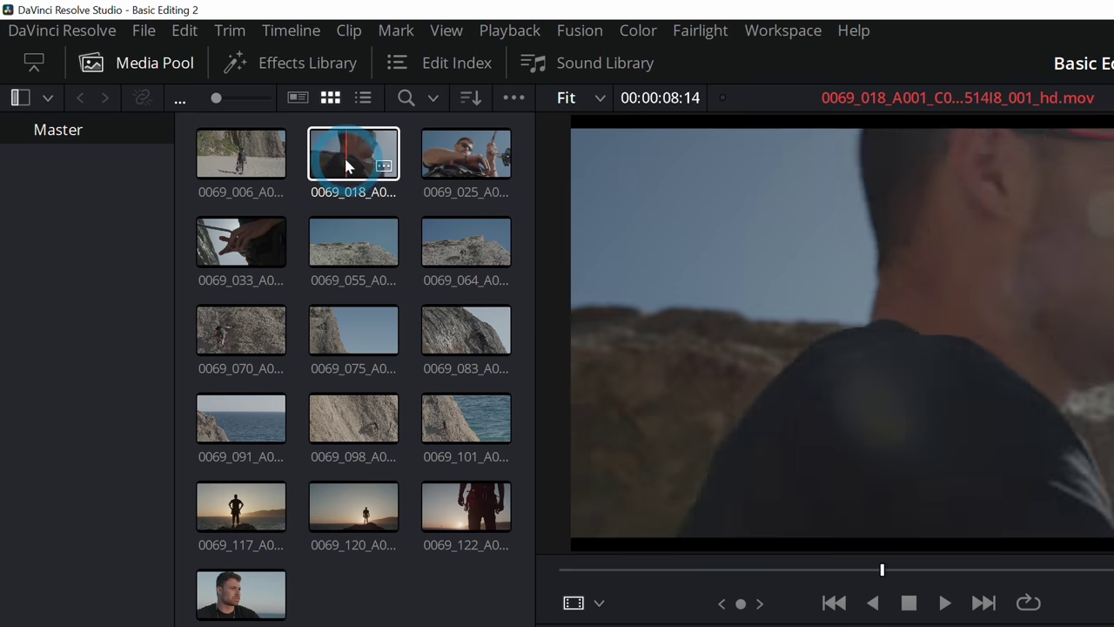
click(237, 153)
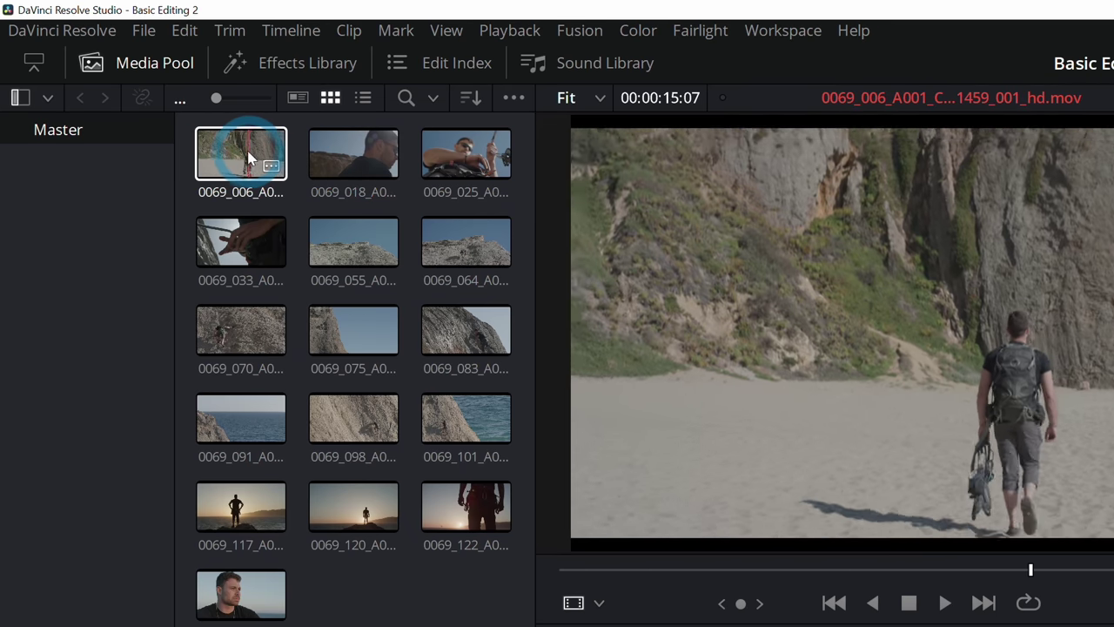
click(230, 228)
click(425, 245)
click(369, 224)
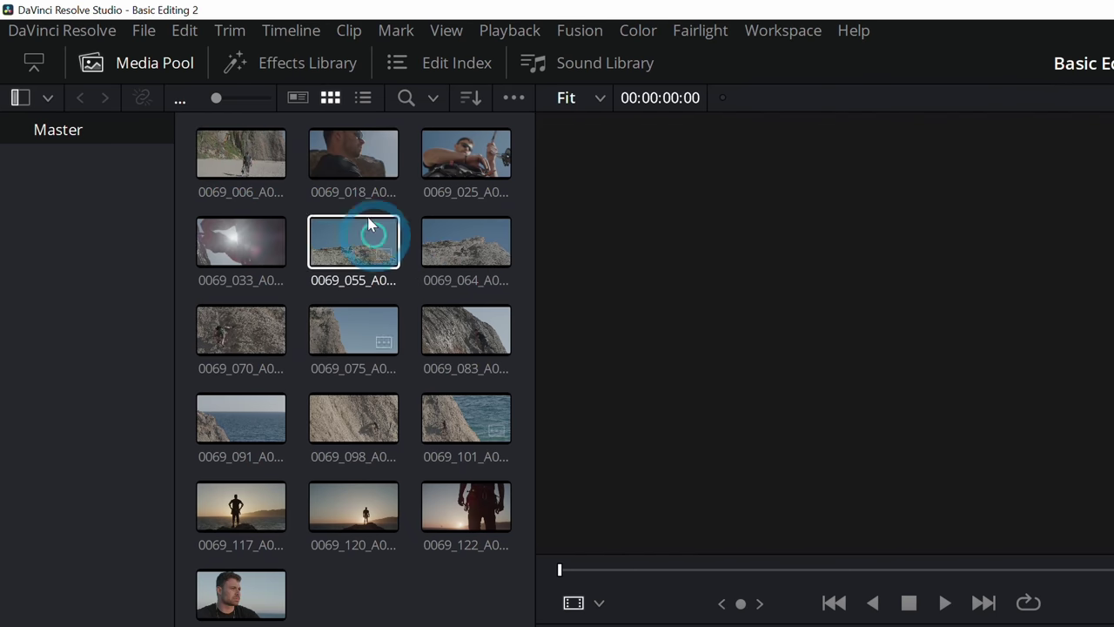
click(344, 162)
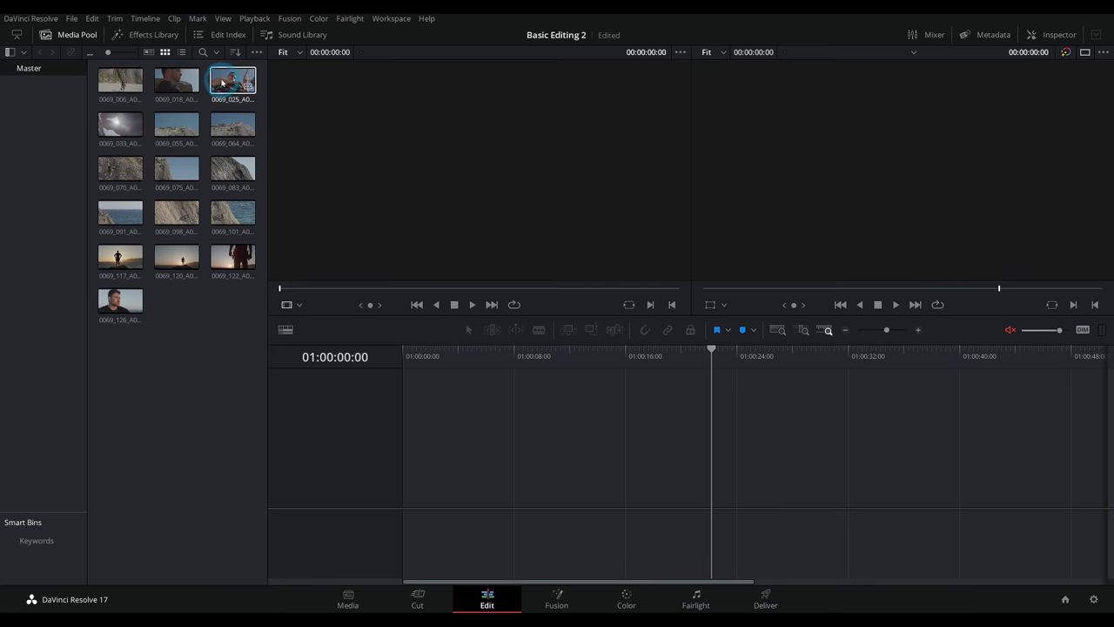
click(222, 83)
click(229, 117)
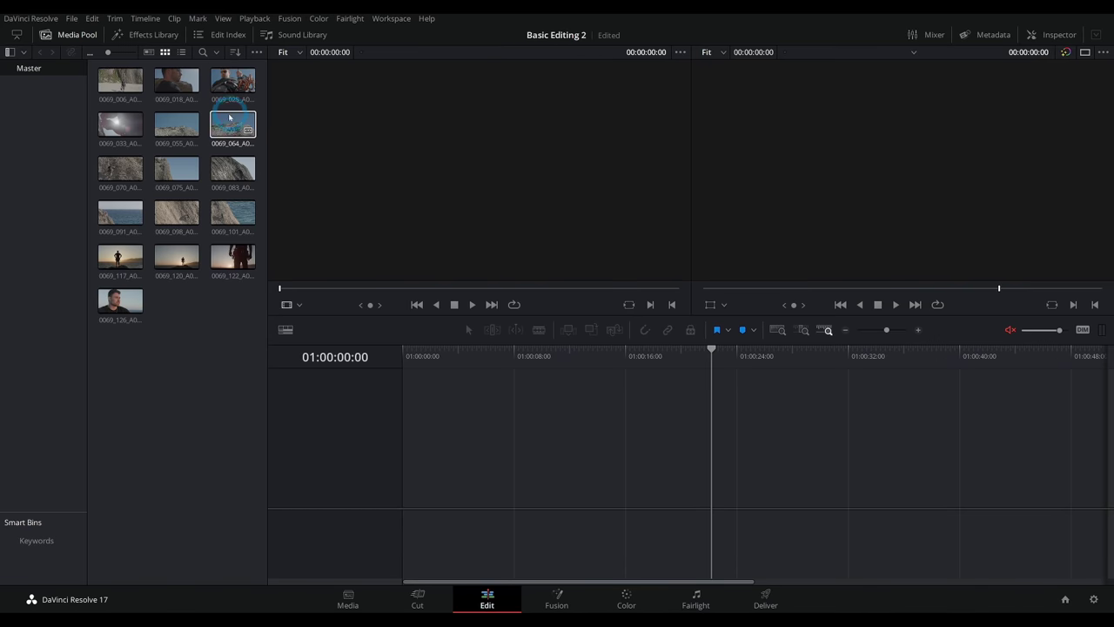
click(167, 128)
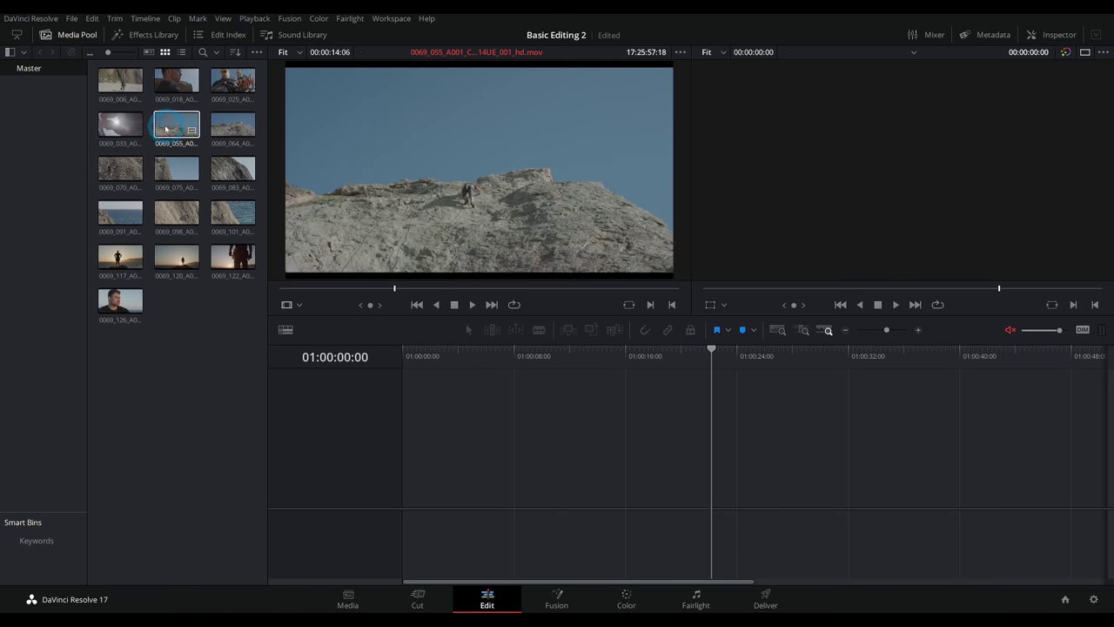
click(186, 166)
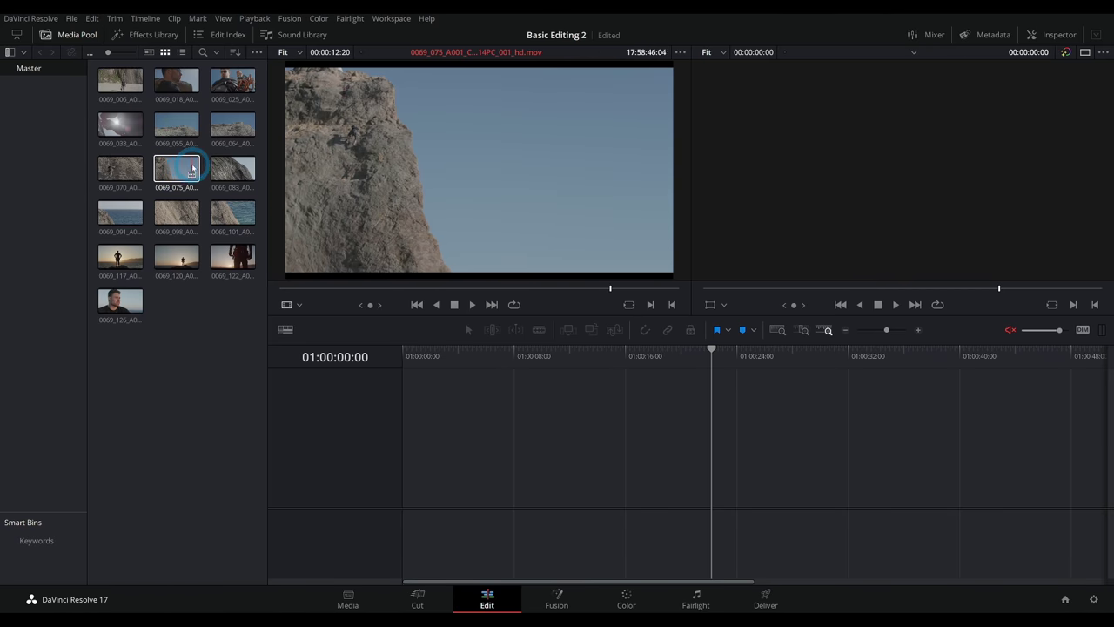
click(117, 167)
click(132, 137)
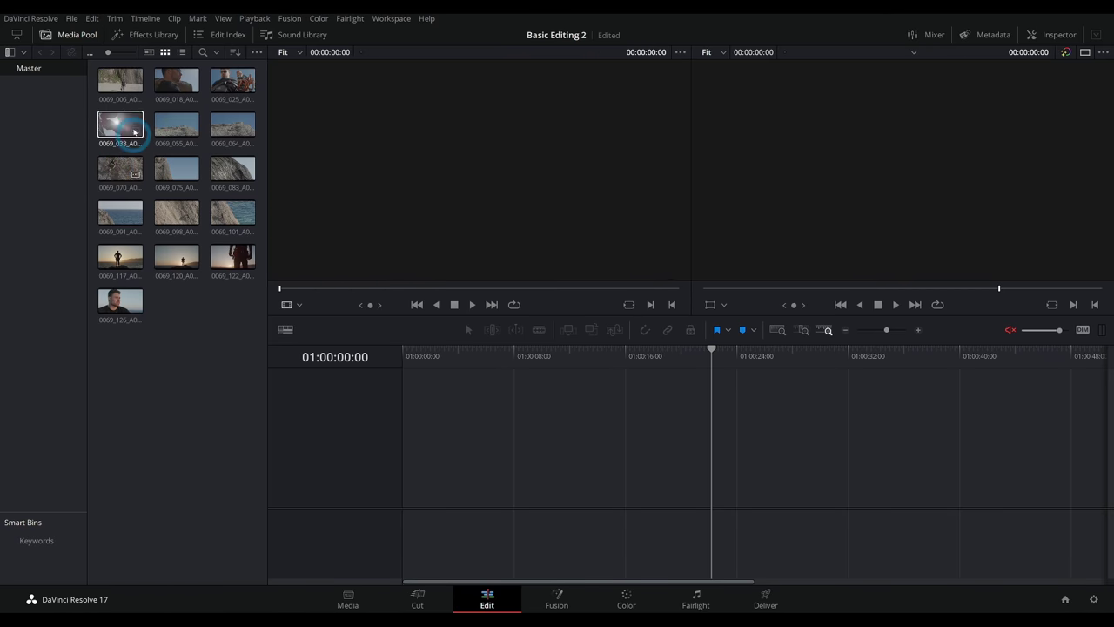
click(110, 195)
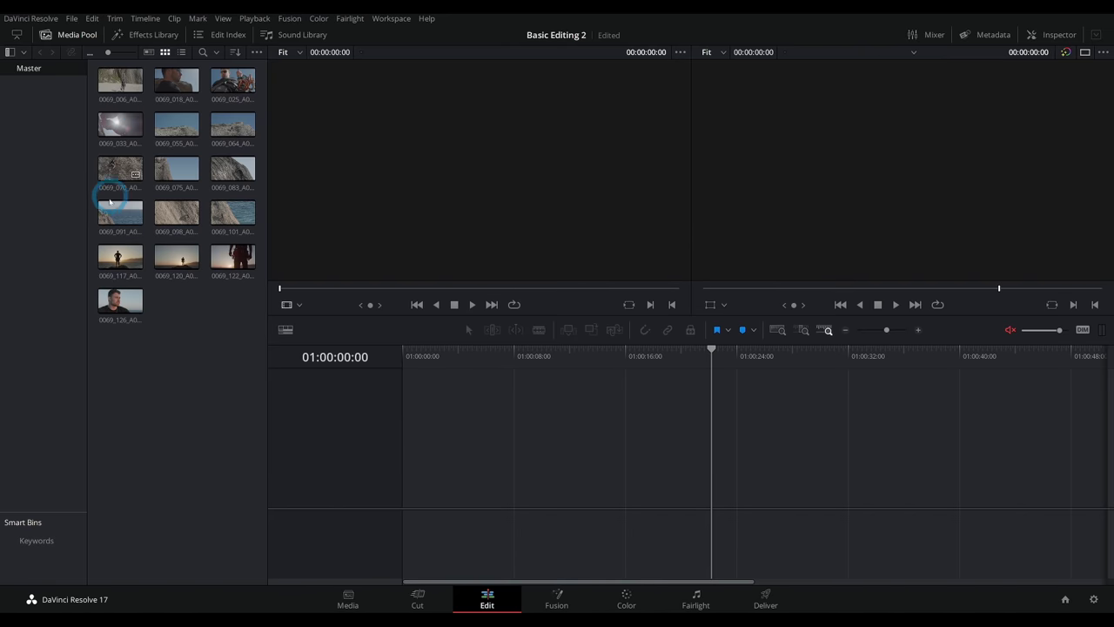
click(235, 214)
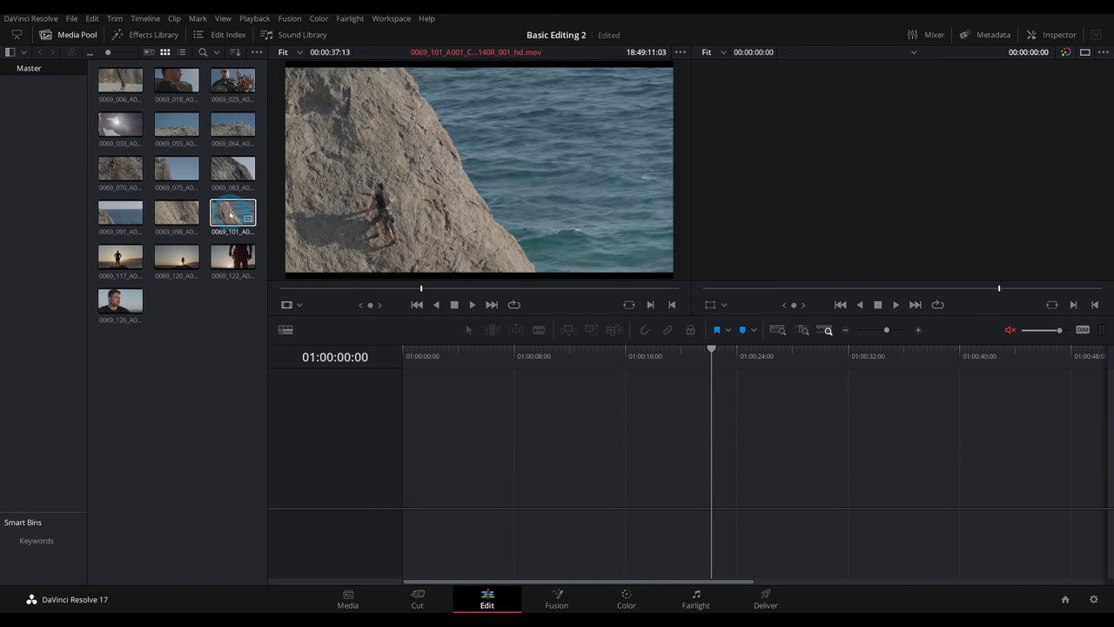
Preview the 0069_083 rock climb and the 0069_025 climbing gear clip from the media pool in the source viewer
click(207, 289)
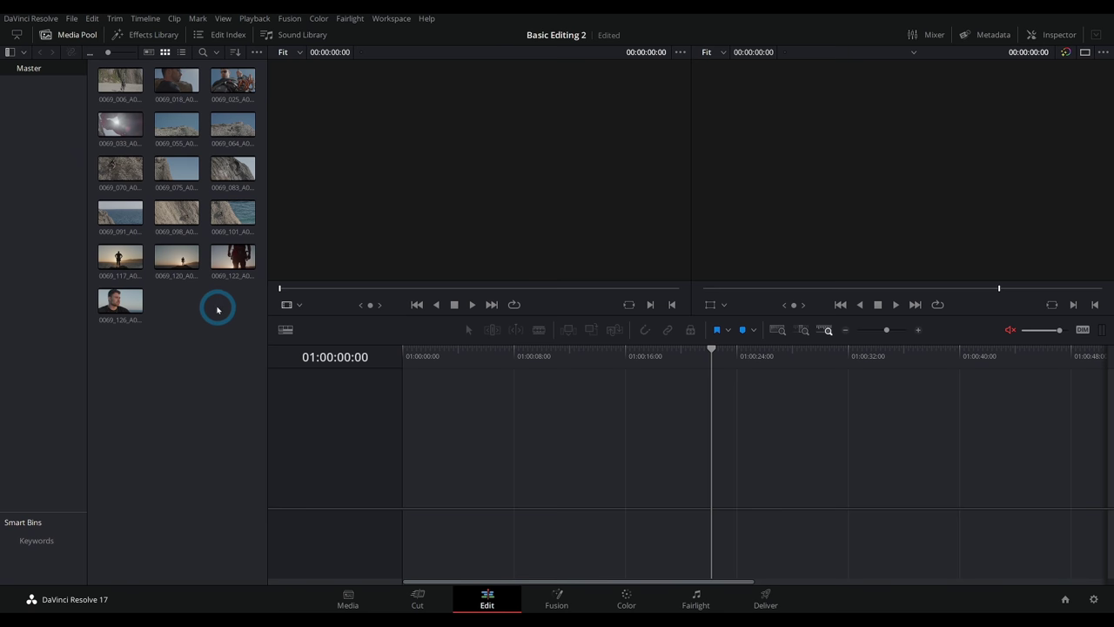
click(229, 168)
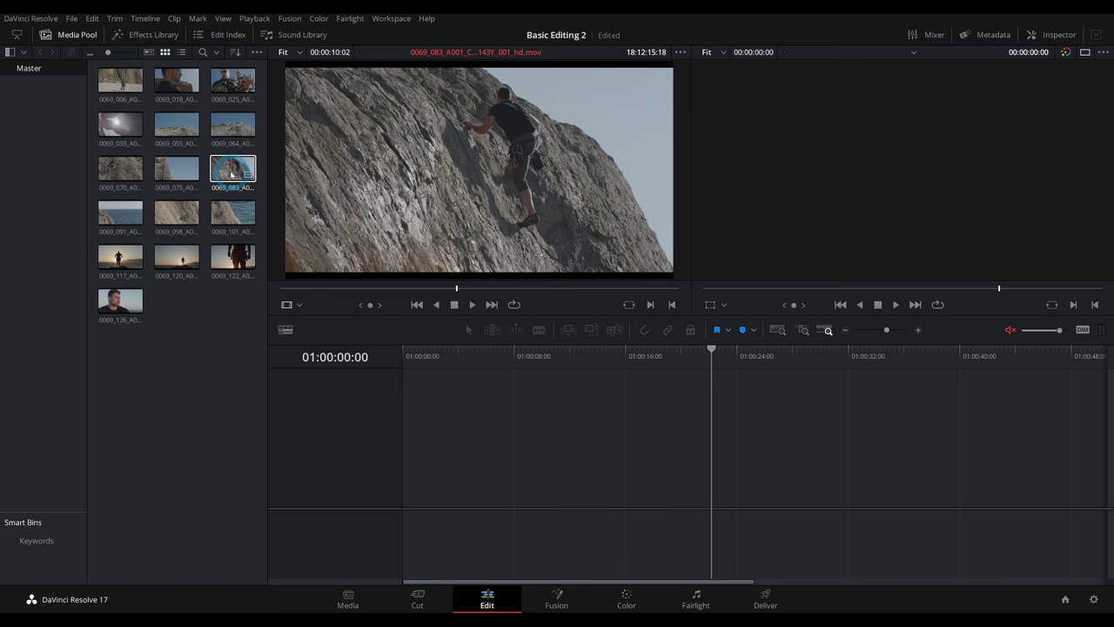
click(216, 79)
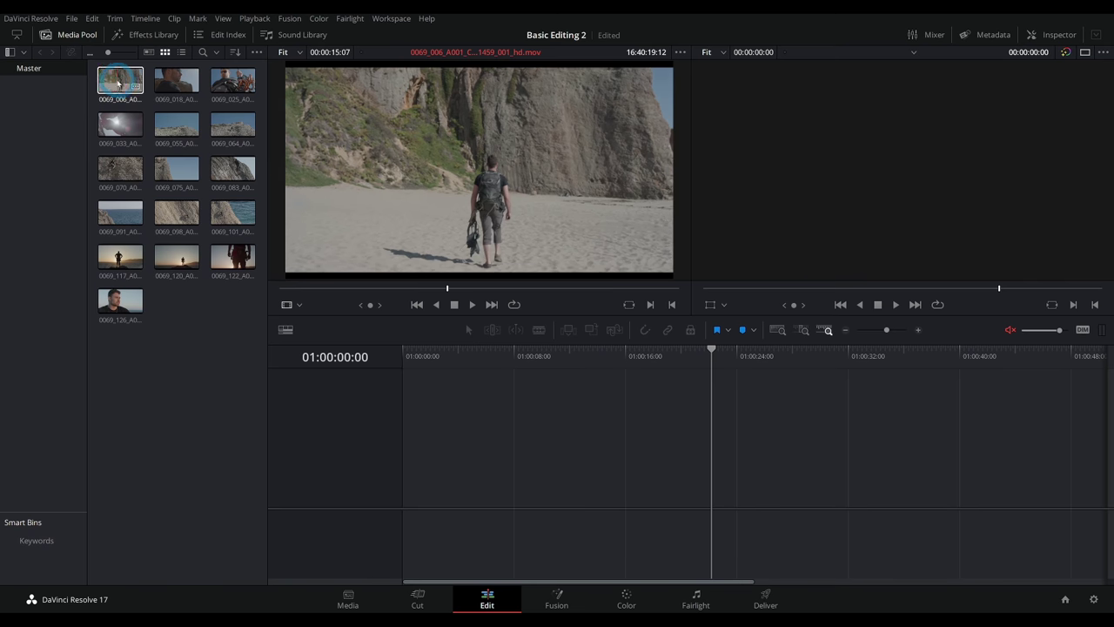
Place the 0069_006 beach walk clip on the empty timeline, starting at about 4 seconds
drag(115, 80, 238, 196)
drag(400, 344, 462, 457)
click(478, 440)
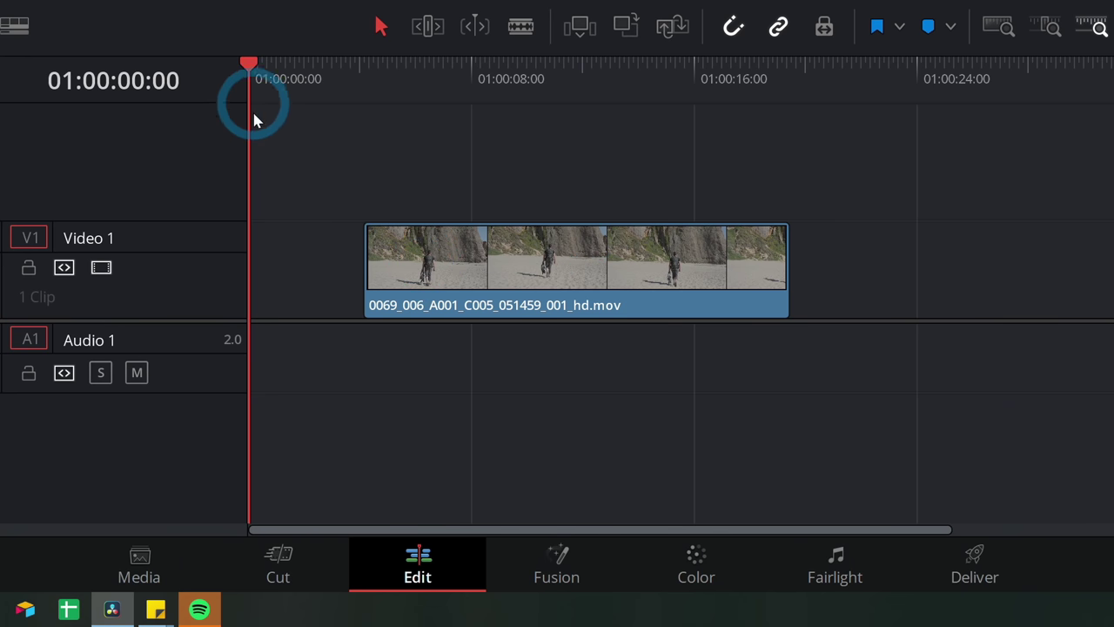
Locate the playhead at the timeline's beginning and jump it to the start of the beach walk clip
mouse_move(257, 81)
mouse_down()
mouse_move(277, 72)
mouse_move(322, 82)
mouse_move(253, 91)
mouse_up()
click(363, 127)
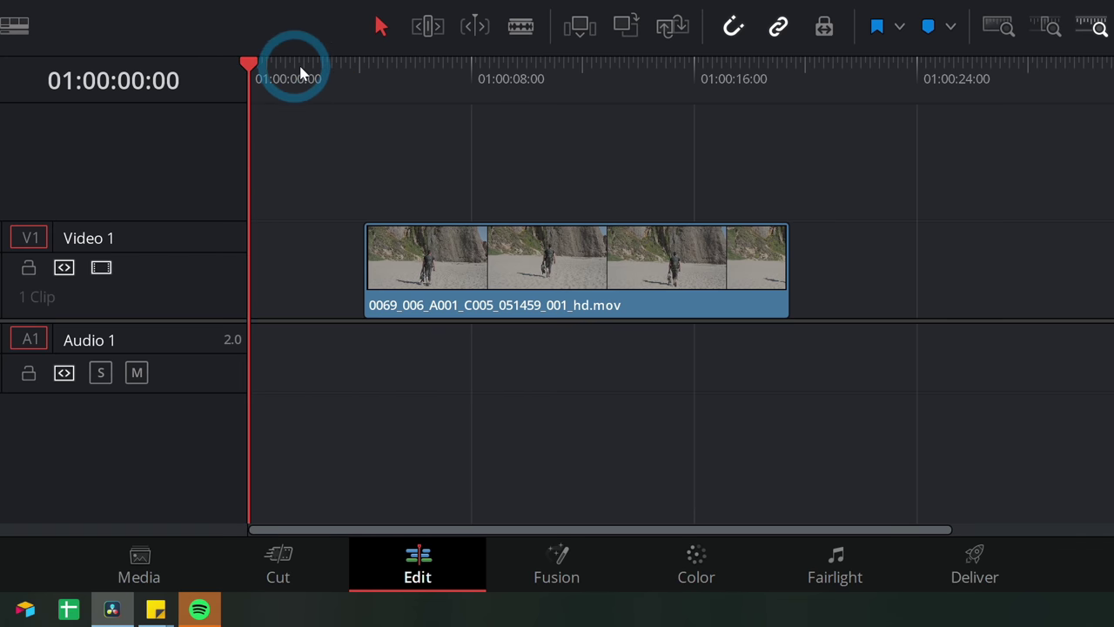
click(341, 87)
key(Down)
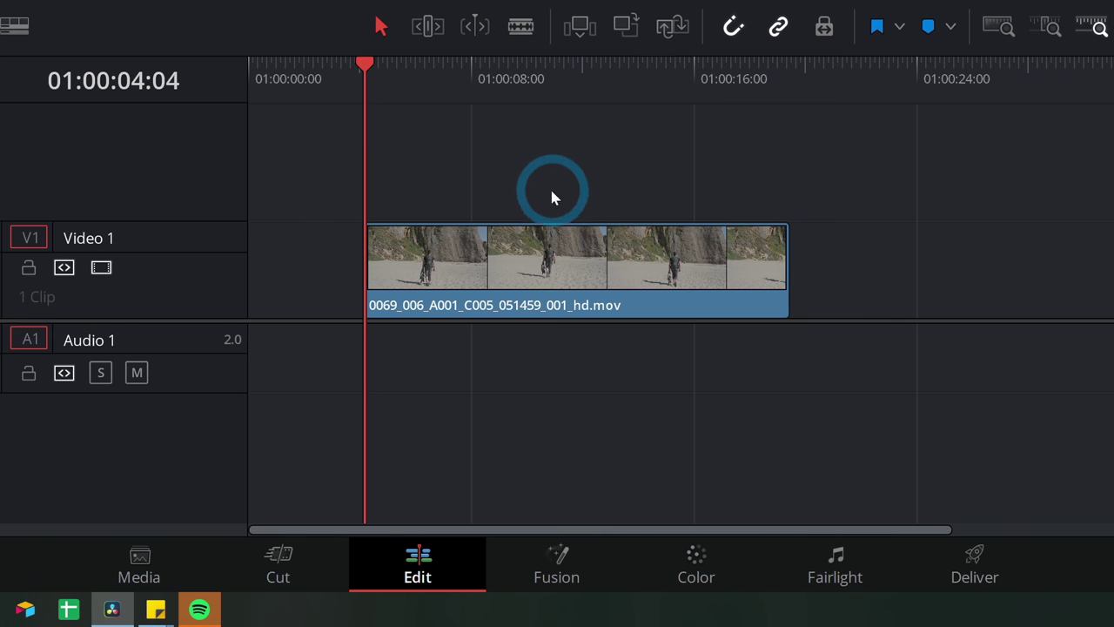
Play the beach walk clip from several points on the timeline to watch it in the timeline viewer
key(space)
click(364, 90)
key(space)
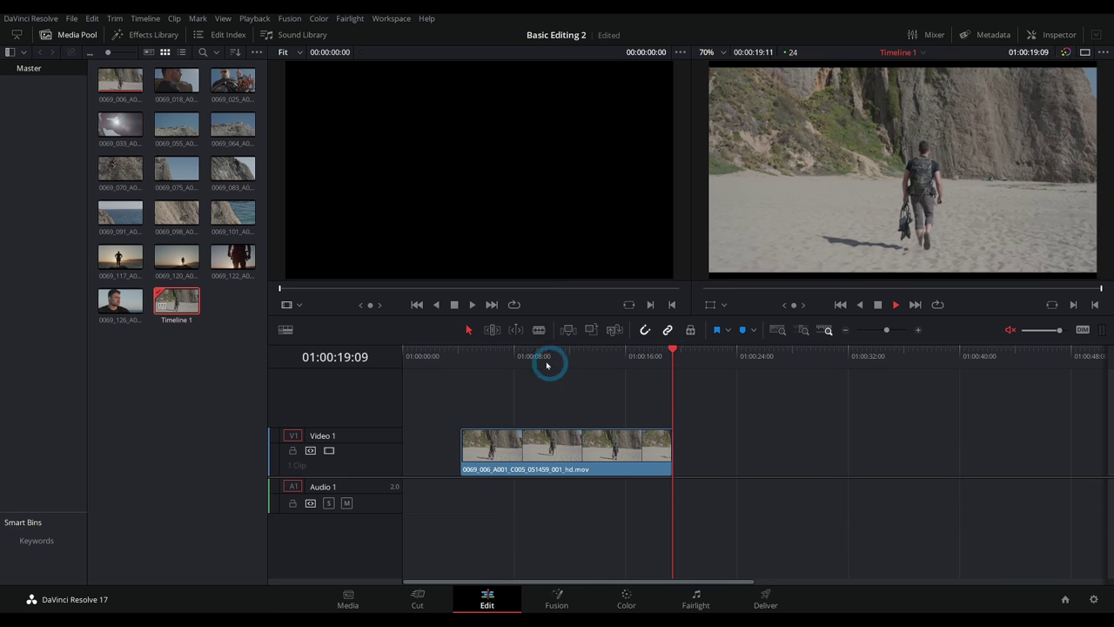
click(481, 356)
key(space)
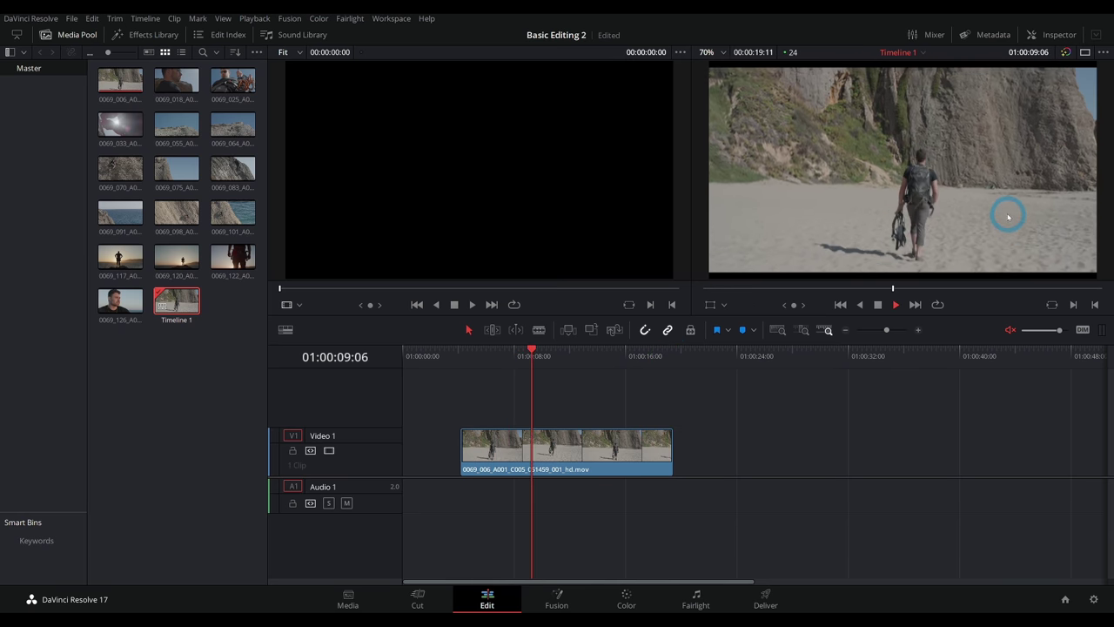
key(space)
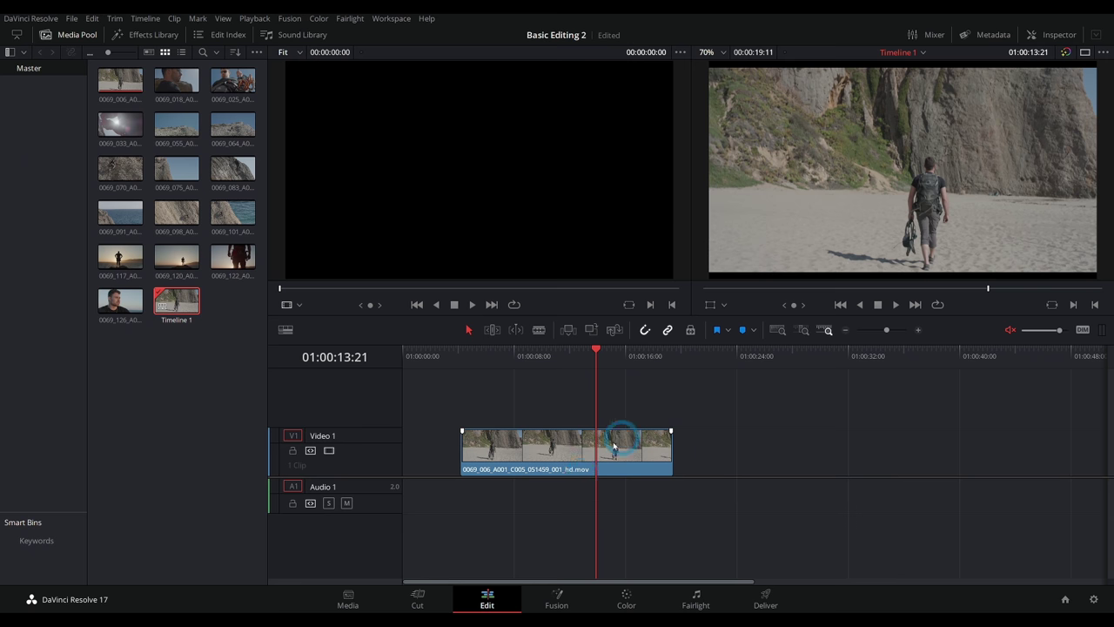
Cut the beach walk clip into four pieces with the Blade at about 7, 11 and 15.5 seconds
drag(574, 355, 564, 405)
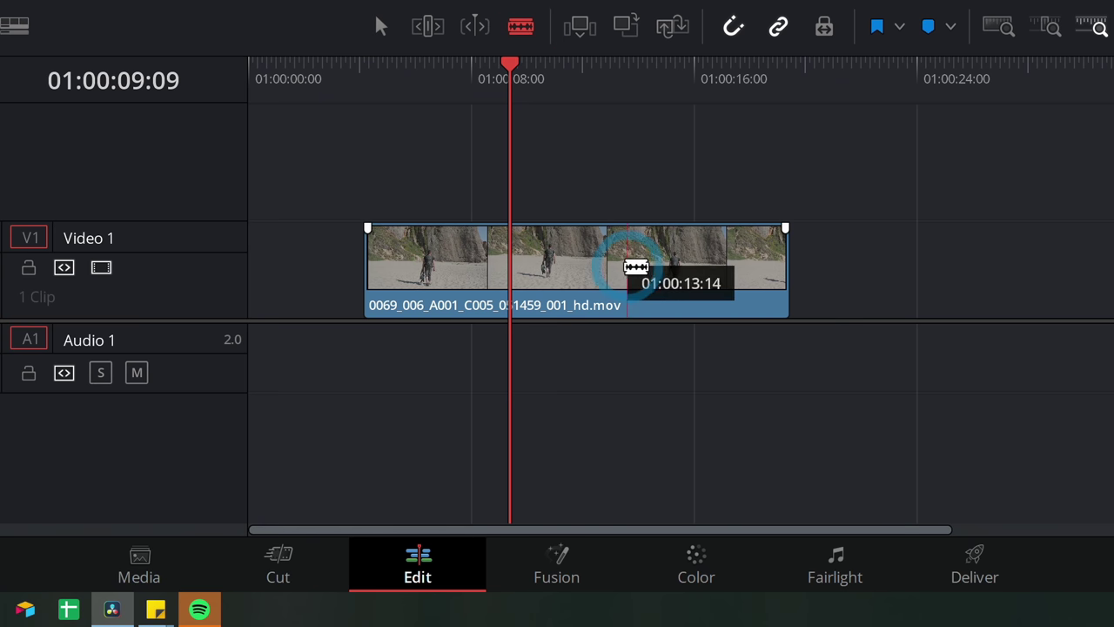
click(564, 274)
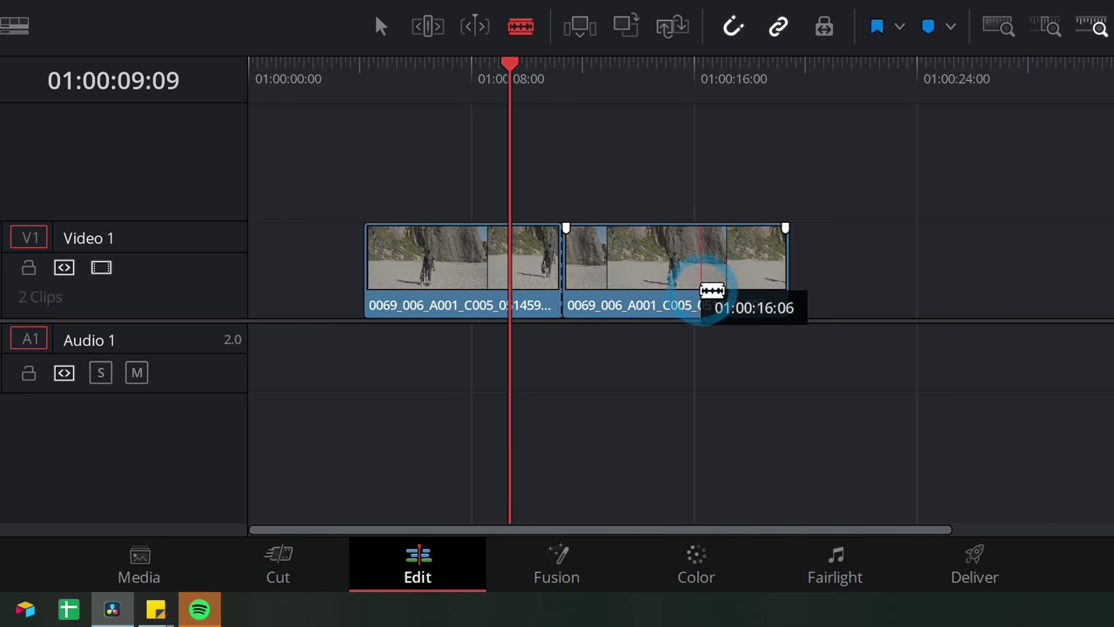
click(682, 286)
click(452, 275)
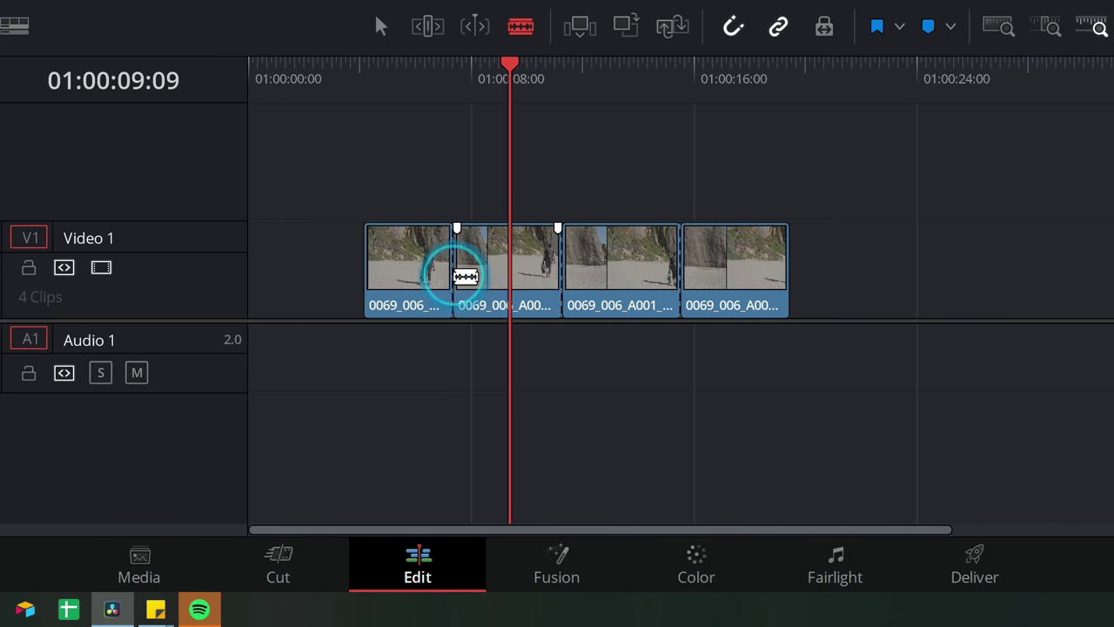
Move the last two pieces of the beach walk apart along the track and delete the third piece
click(387, 26)
click(550, 280)
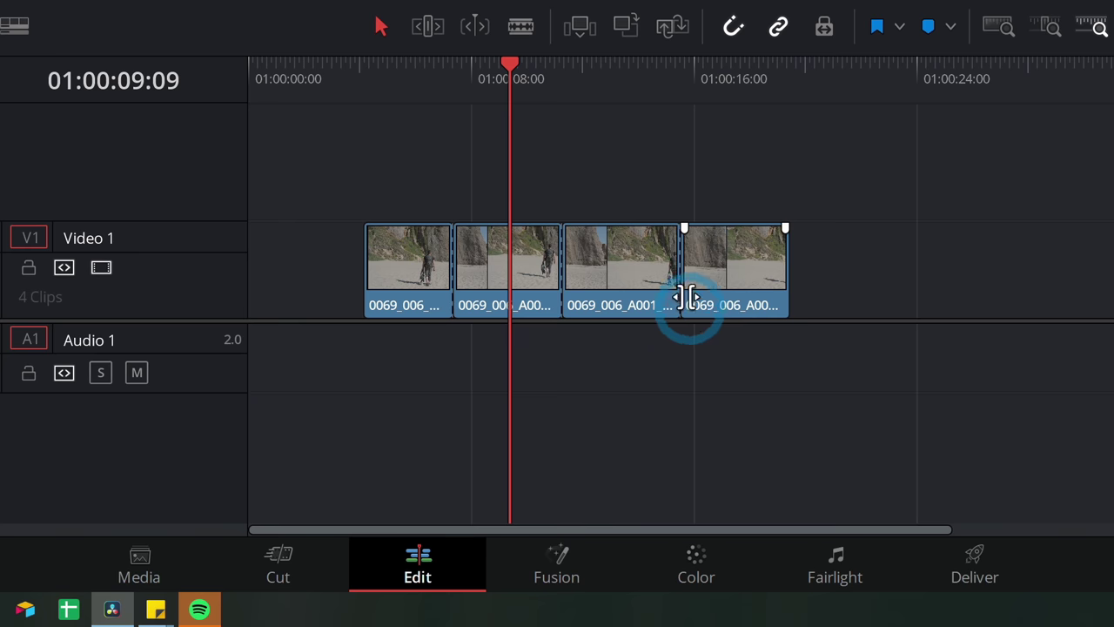
drag(716, 274, 870, 288)
drag(610, 269, 684, 303)
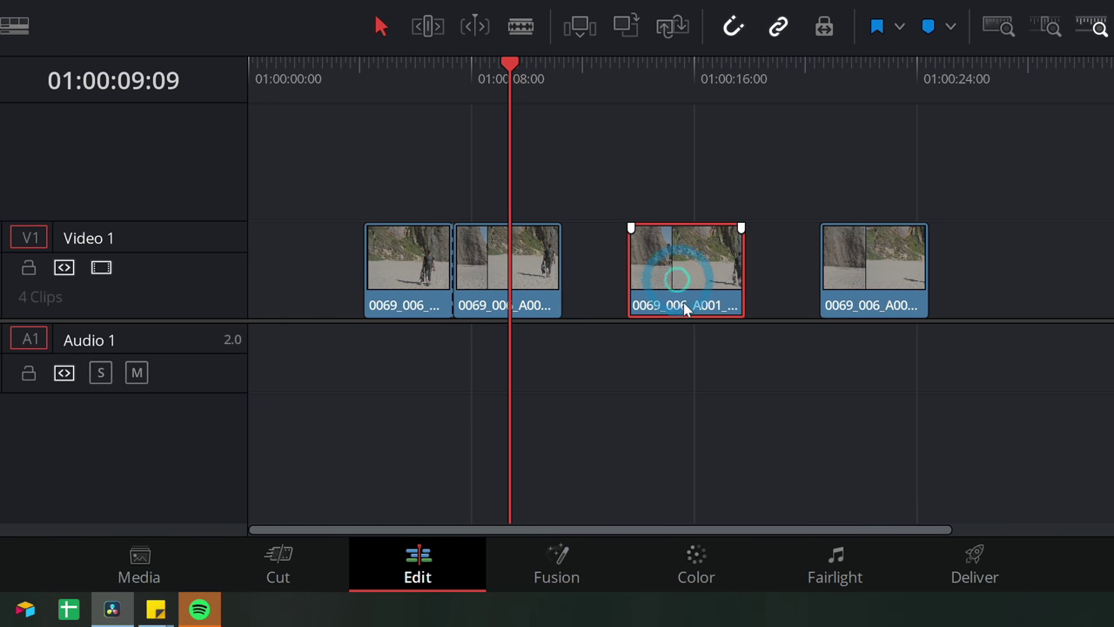
click(672, 272)
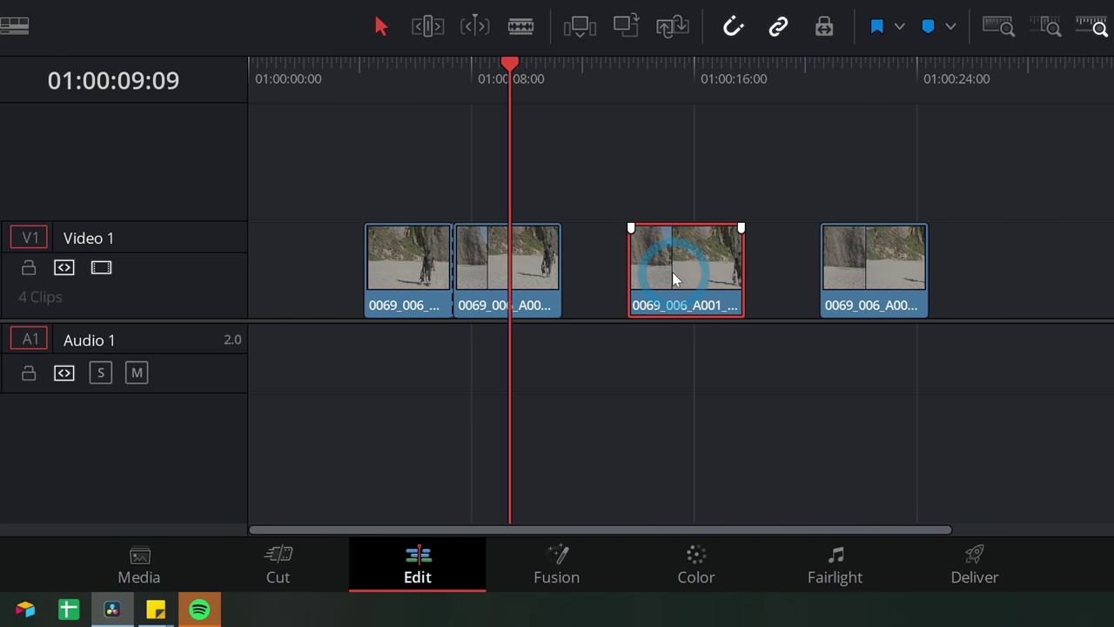
key(BackSpace)
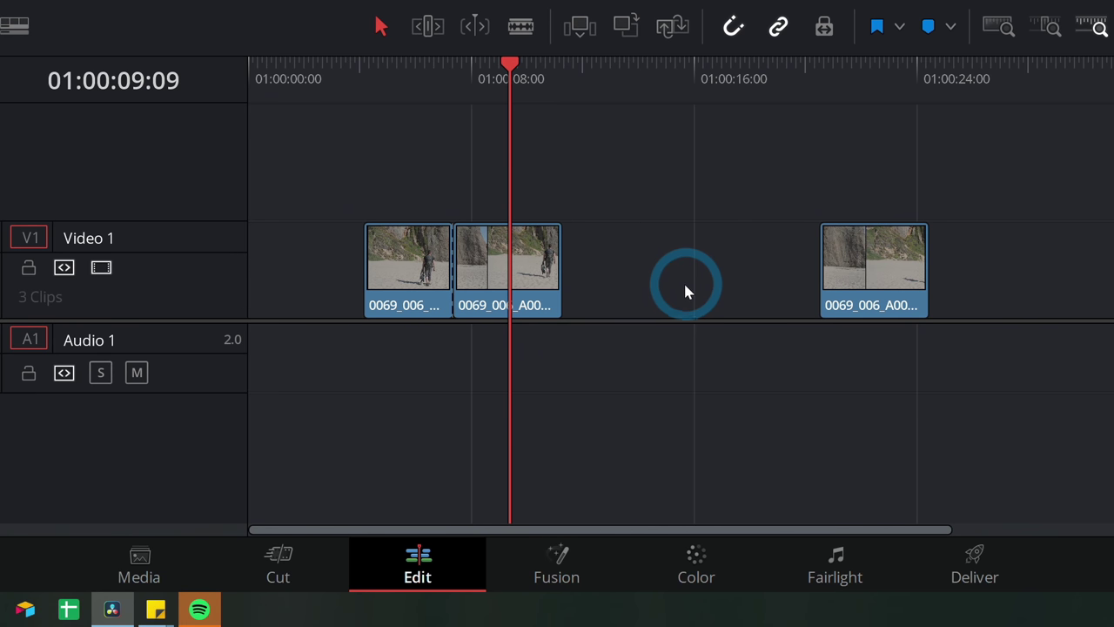
Reposition the first piece to about 2 seconds and the last to about 18 seconds, lengthening the last piece
drag(853, 280, 621, 284)
click(578, 290)
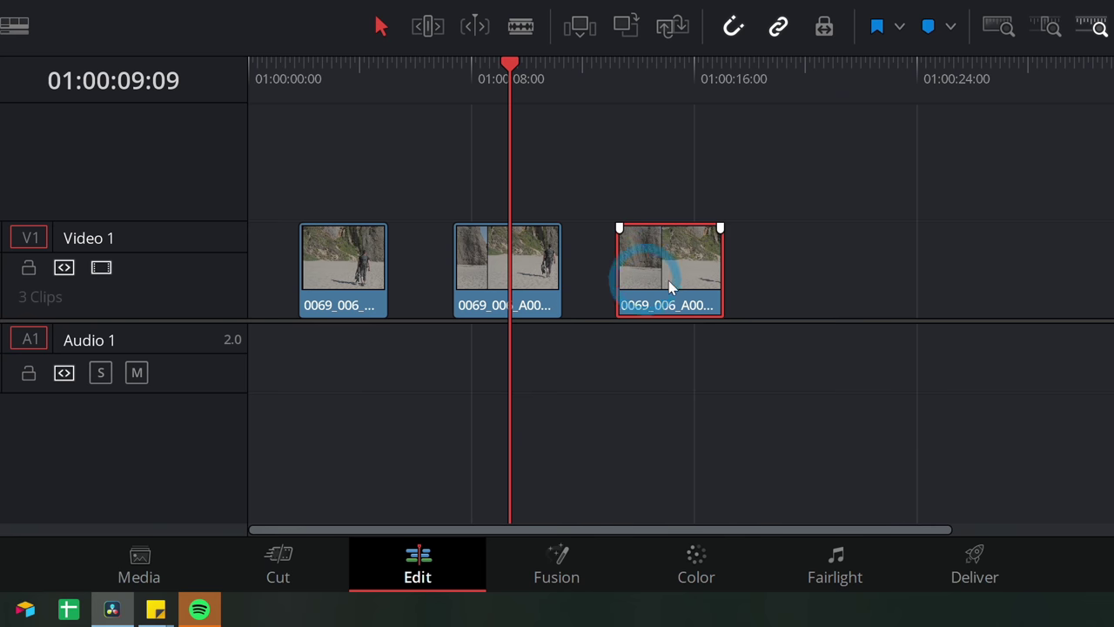
click(383, 28)
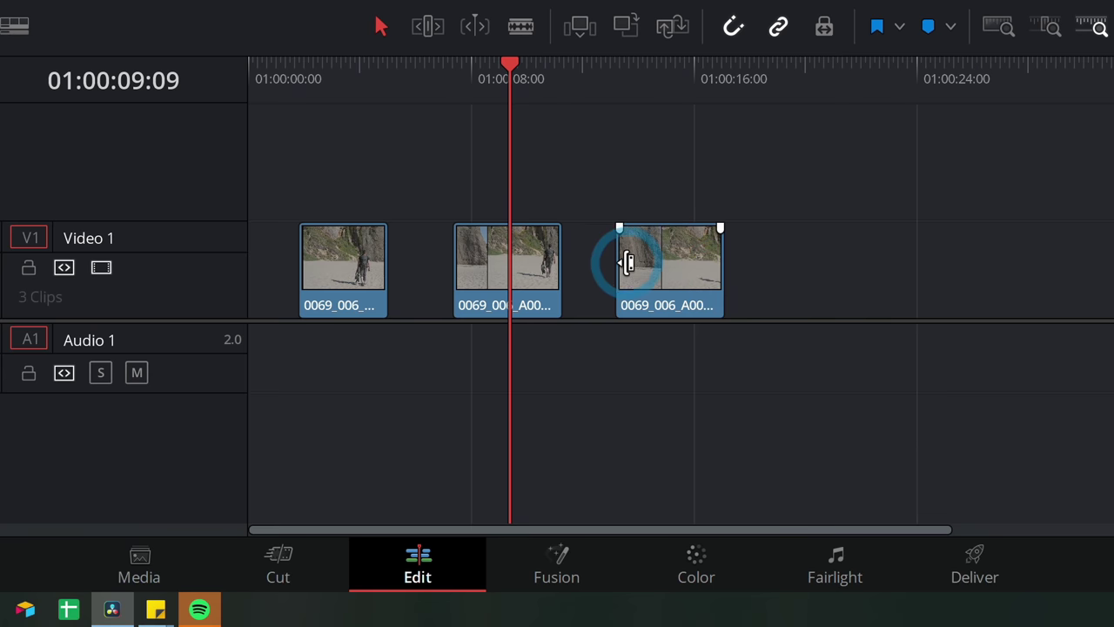
drag(627, 263, 648, 257)
Split the first beach walk piece at about 3 seconds with the Blade
key(b)
click(341, 276)
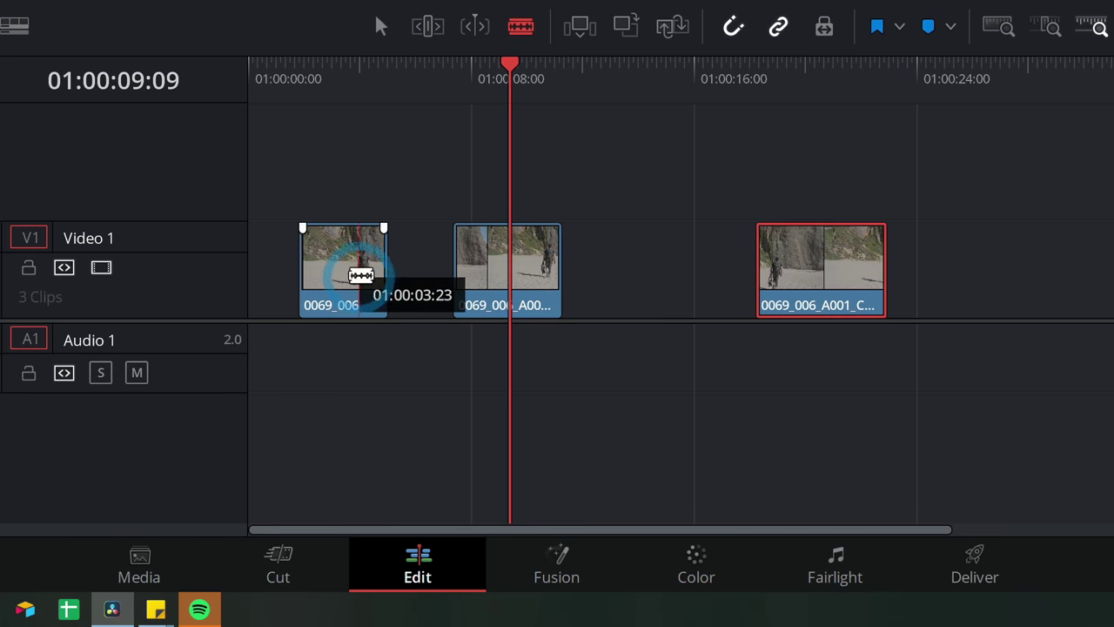
click(381, 26)
Separate the halves of the split piece, adjust their edges, and extend the piece starting at about 7 seconds until about 15 seconds
mouse_move(376, 276)
mouse_down()
mouse_move(441, 277)
mouse_move(381, 258)
mouse_up()
mouse_move(313, 252)
mouse_down()
mouse_move(352, 273)
mouse_move(331, 255)
mouse_move(592, 250)
mouse_move(353, 261)
mouse_move(522, 261)
mouse_move(381, 265)
mouse_move(249, 256)
mouse_move(322, 269)
mouse_move(275, 265)
mouse_move(296, 253)
mouse_up()
click(300, 71)
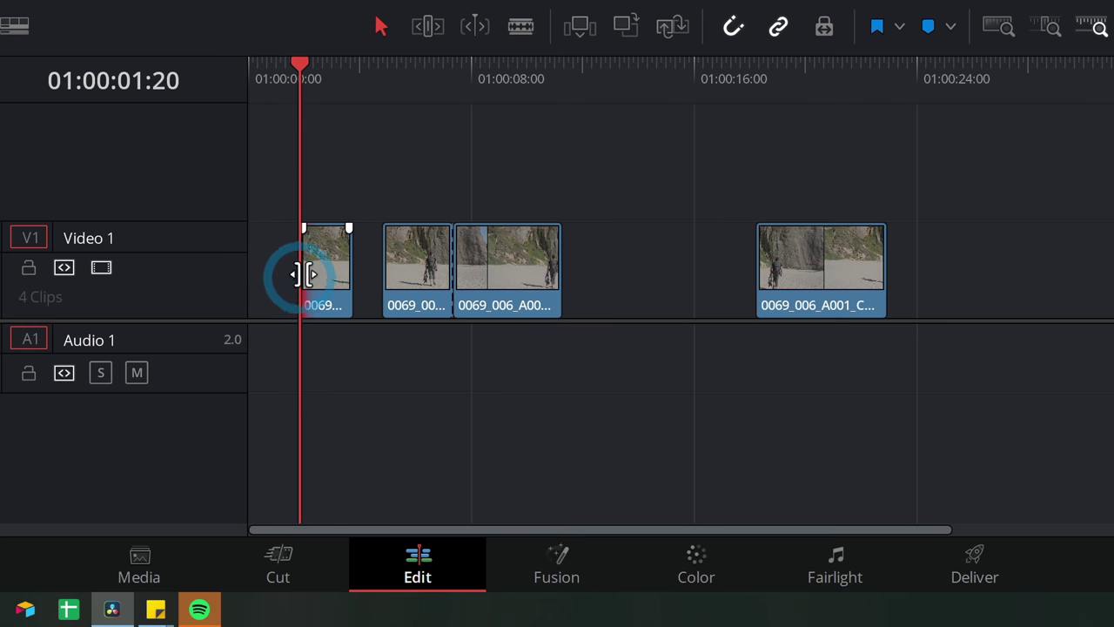
drag(560, 265, 672, 228)
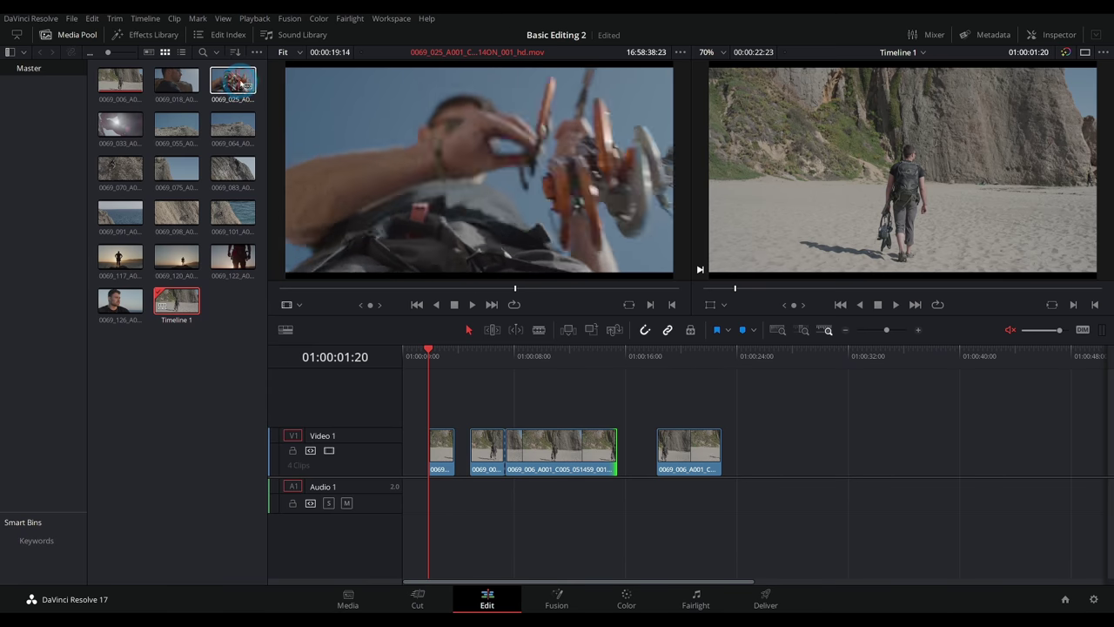
Add the 0069_025 clip at the timeline's end and delete all beach walk pieces except the short one starting at about 5 seconds
drag(241, 84, 310, 151)
drag(630, 364, 583, 477)
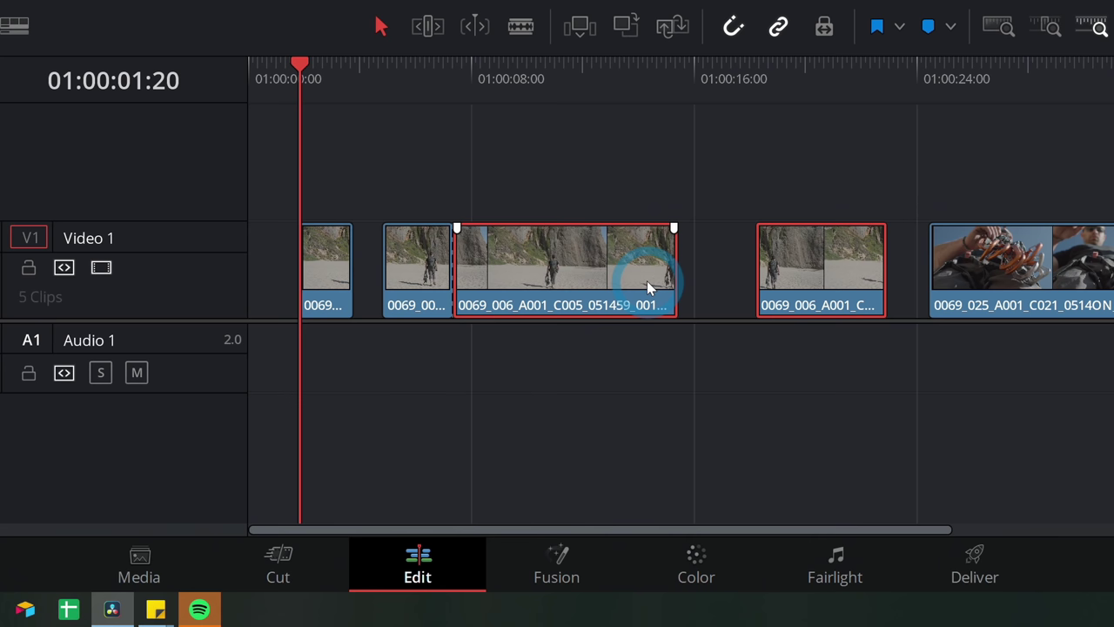
key(BackSpace)
click(442, 432)
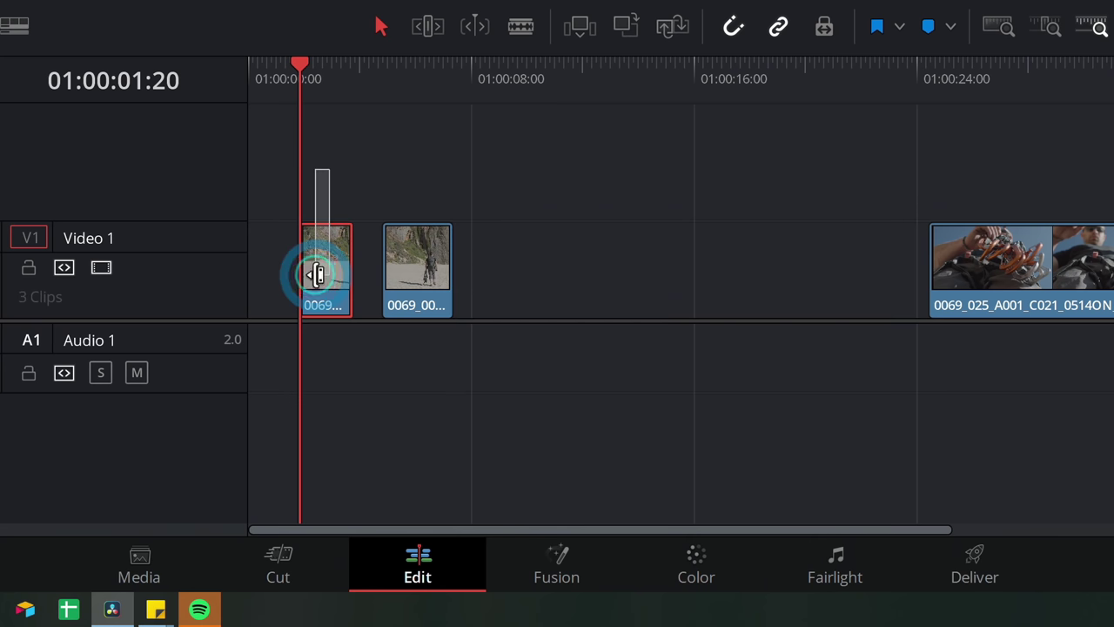
key(BackSpace)
Move the 0069_025 clip to about 9 seconds, find its in point and trim its start to 01:00:11:05
drag(1044, 266, 607, 168)
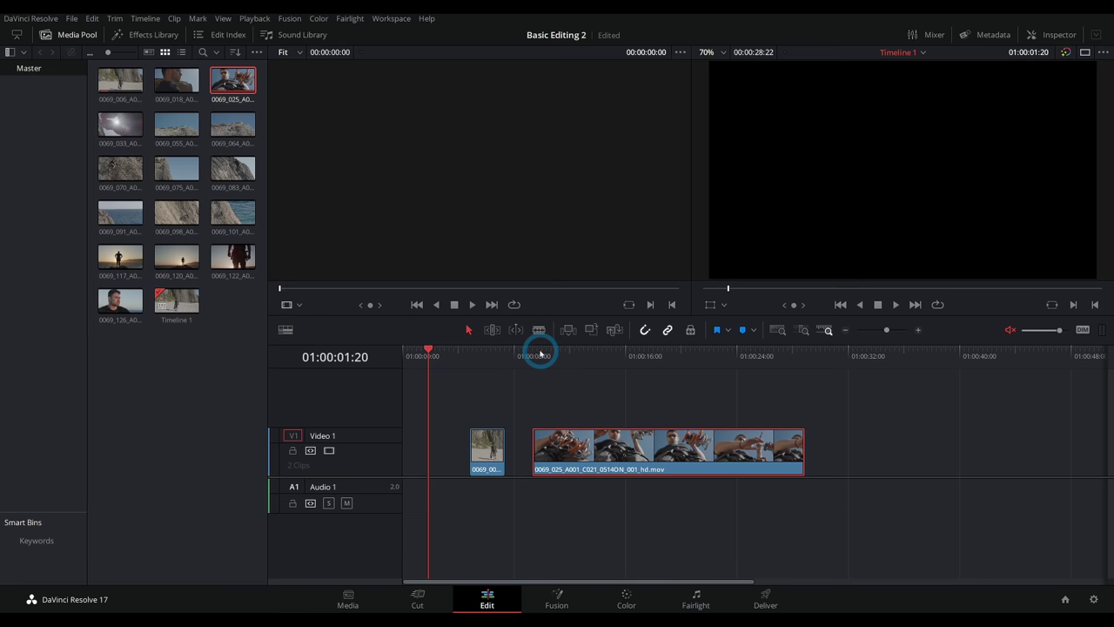
drag(540, 353, 544, 392)
mouse_move(560, 391)
mouse_down()
mouse_move(572, 389)
mouse_move(559, 391)
mouse_up()
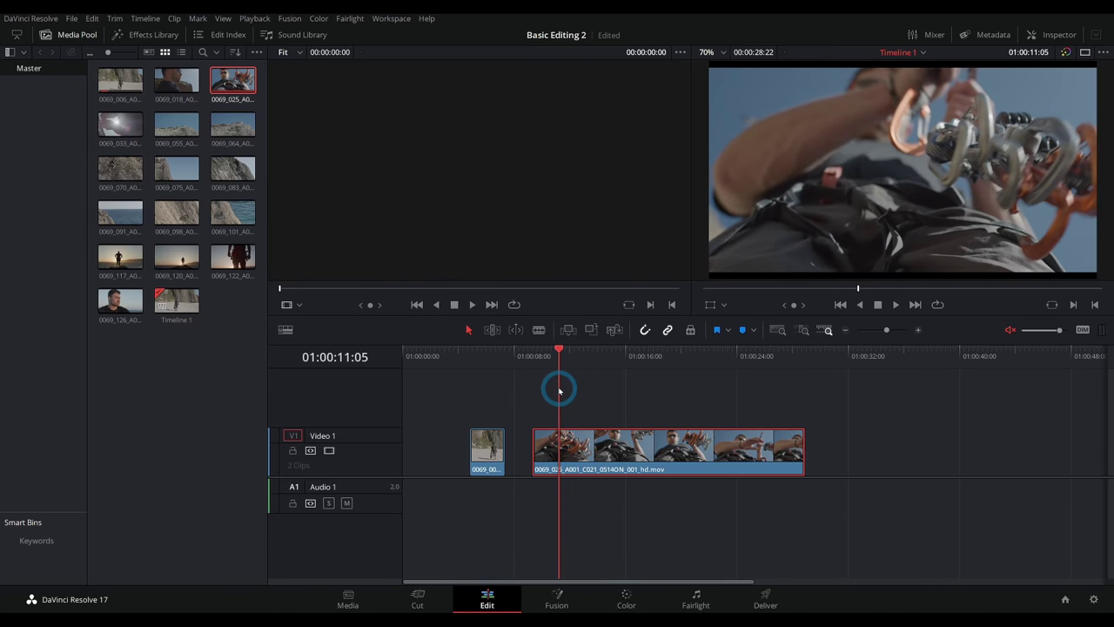
drag(538, 438, 539, 438)
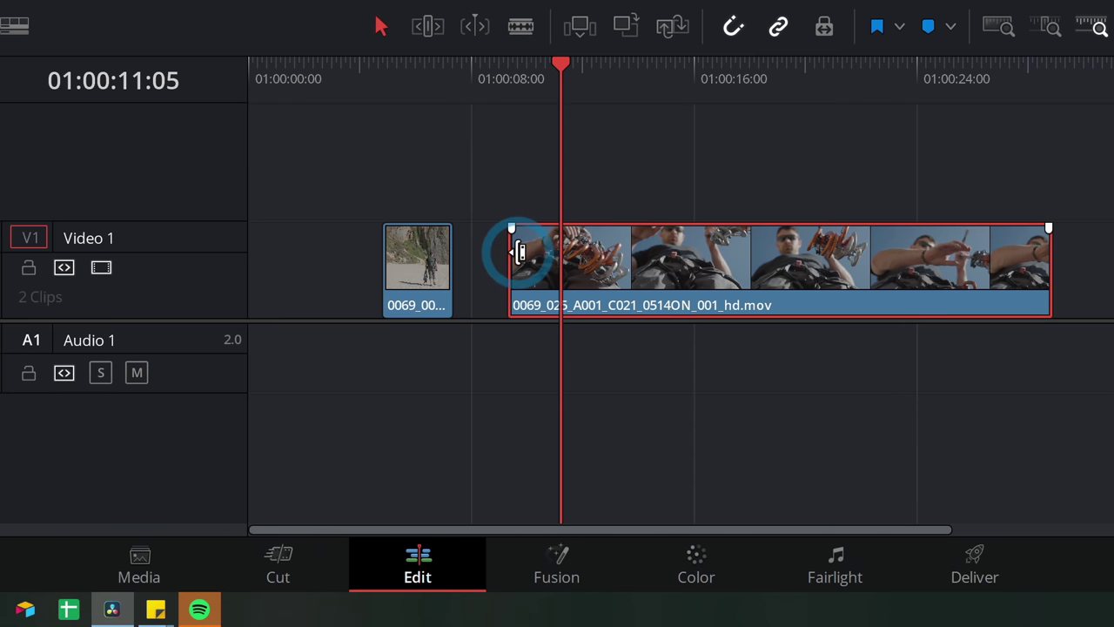
drag(520, 252, 562, 253)
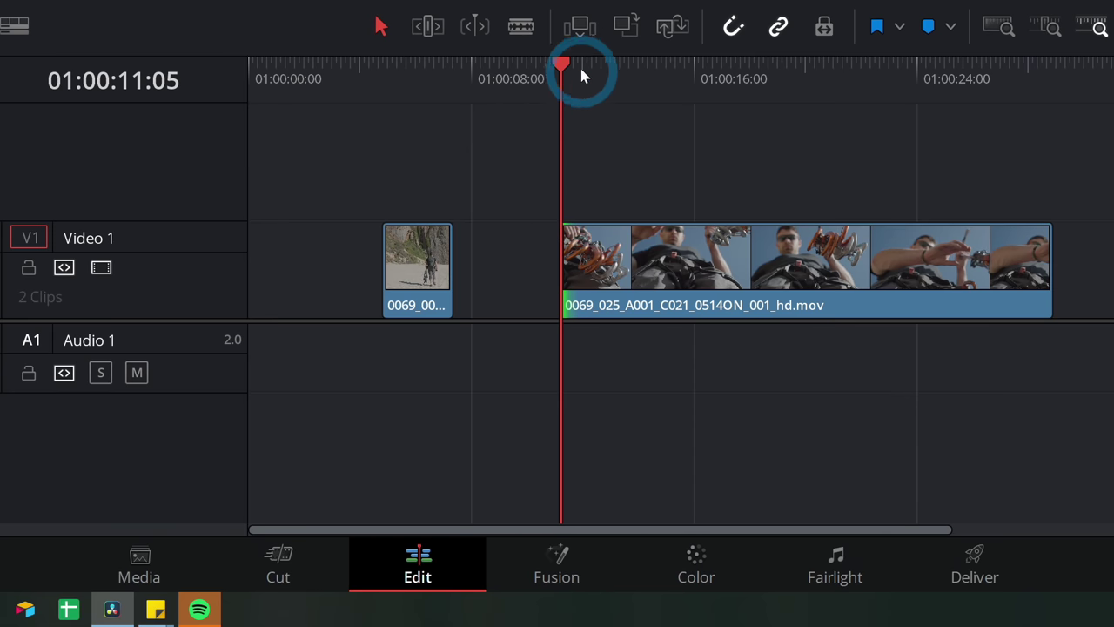
Find the out point of the 0069_025 clip, split it with the Blade at 01:00:17:02 and delete the portion after the cut
drag(562, 74, 694, 101)
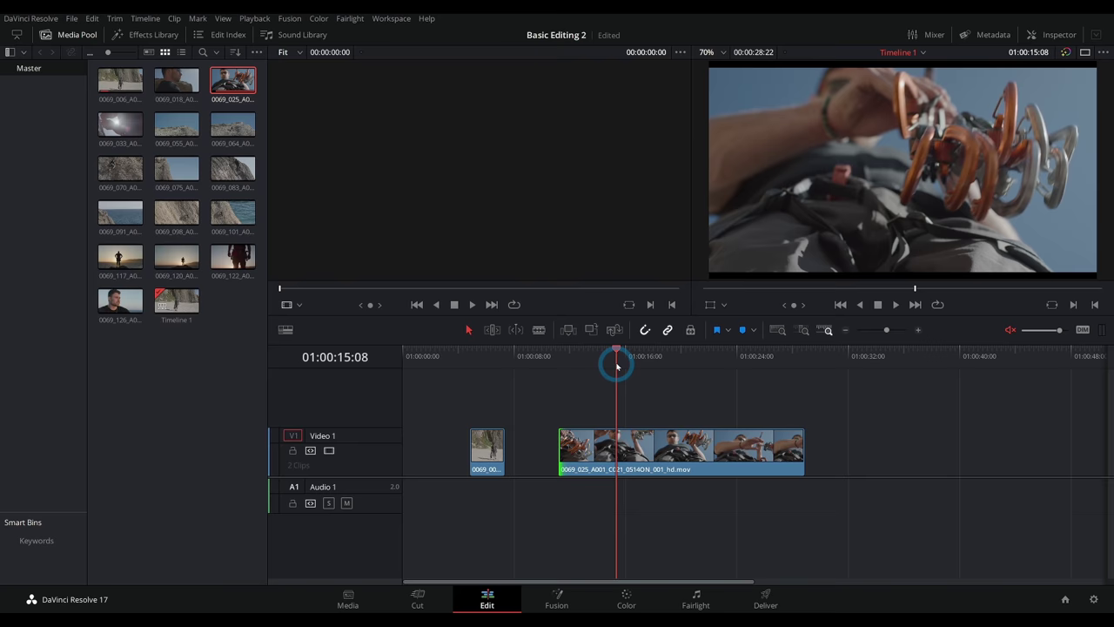
drag(624, 366, 641, 370)
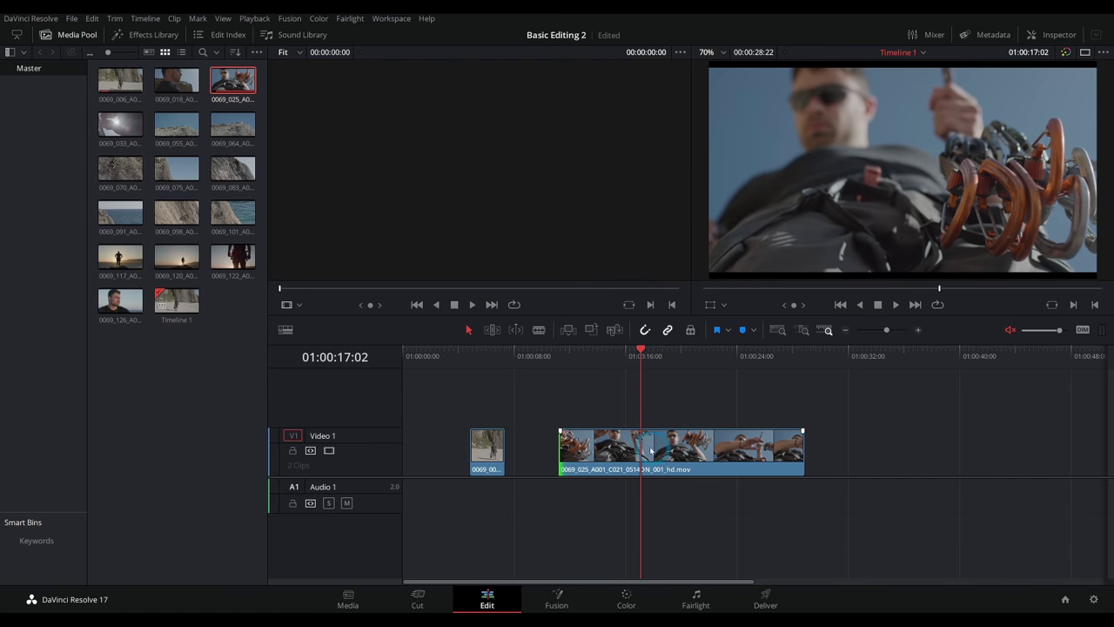
key(b)
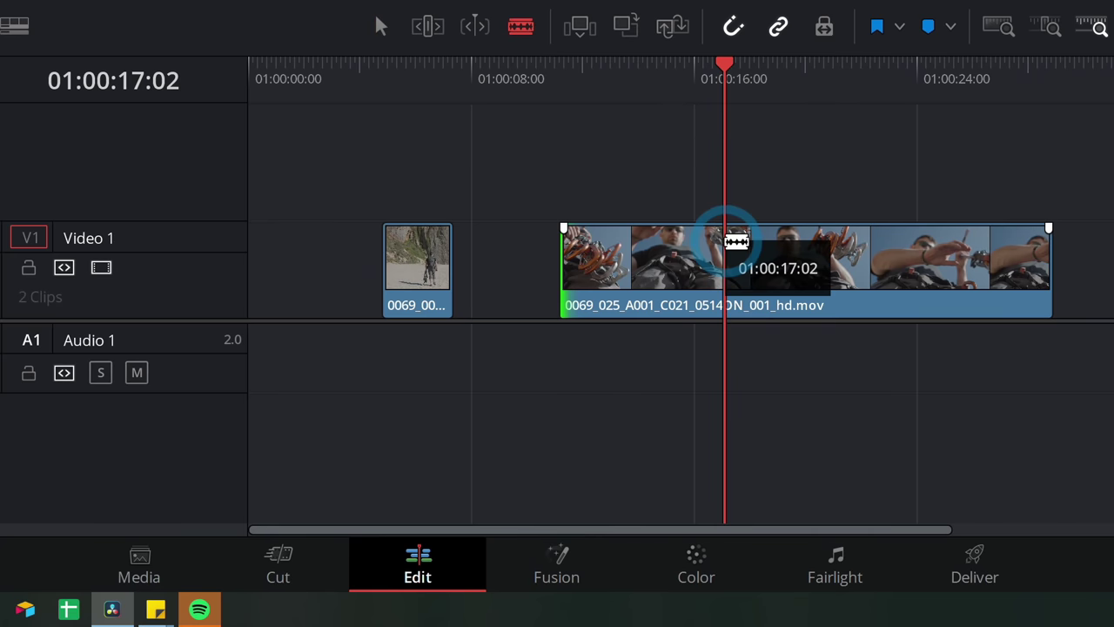
click(727, 245)
click(381, 25)
click(779, 251)
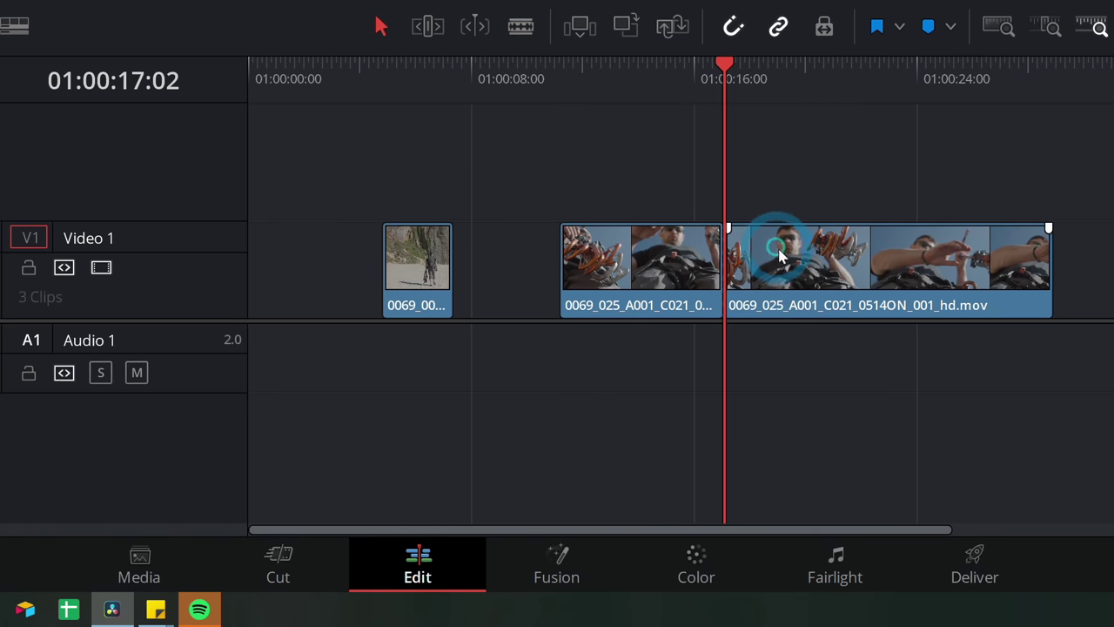
key(Delete)
Undo the deletion and the cut, and trim the end of the 0069_025 clip to 01:00:17:02
key(ctrl+z)
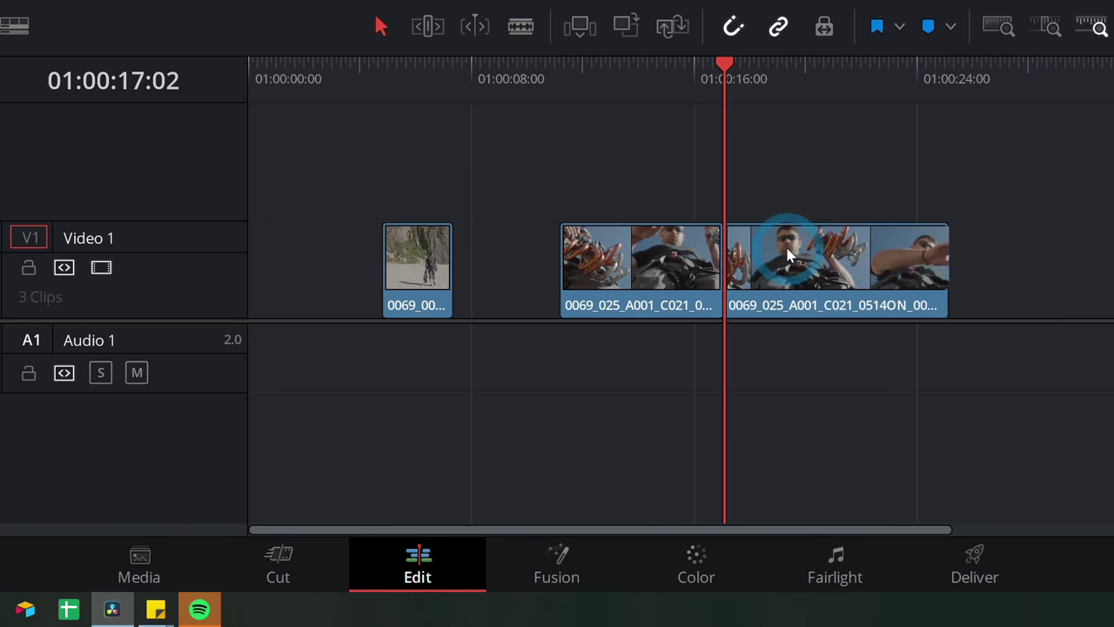
key(ctrl+z)
drag(1050, 261, 722, 264)
click(623, 167)
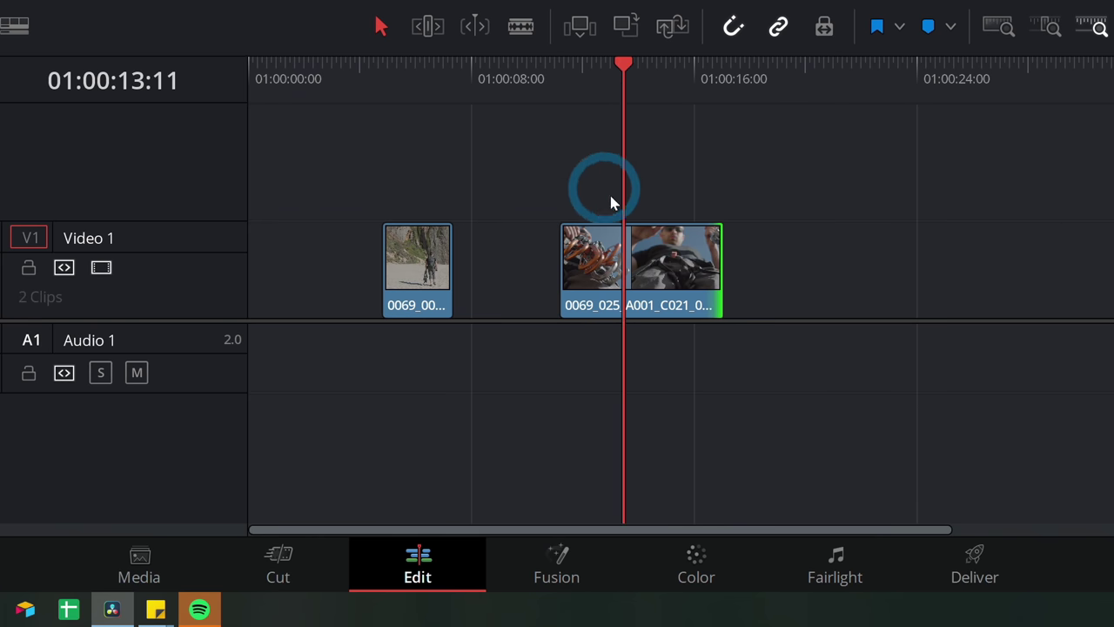
click(609, 266)
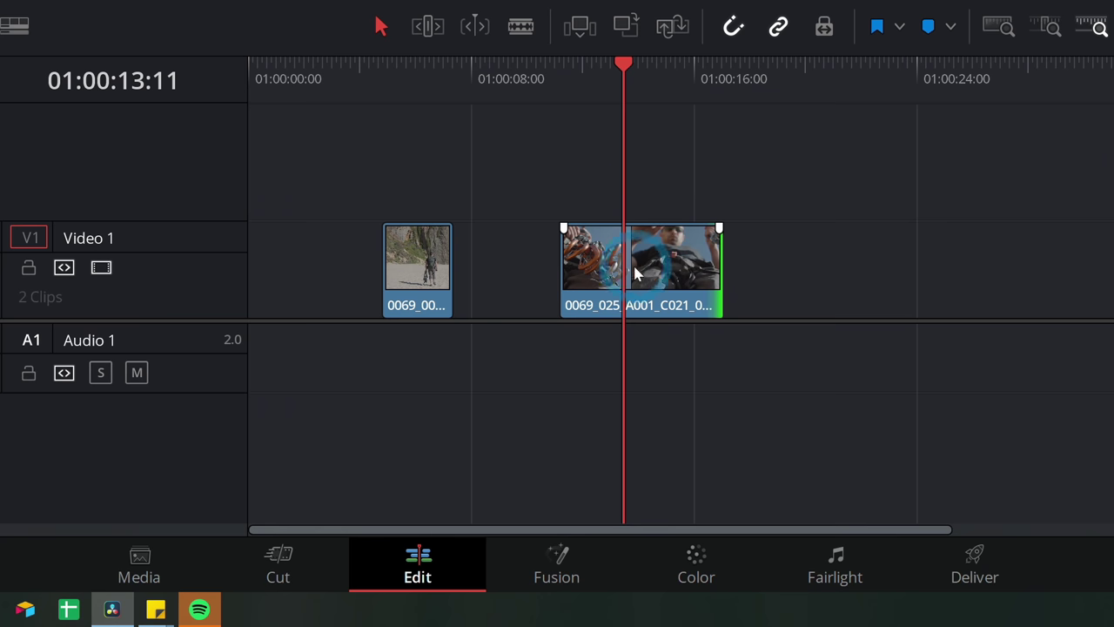
click(596, 249)
click(459, 246)
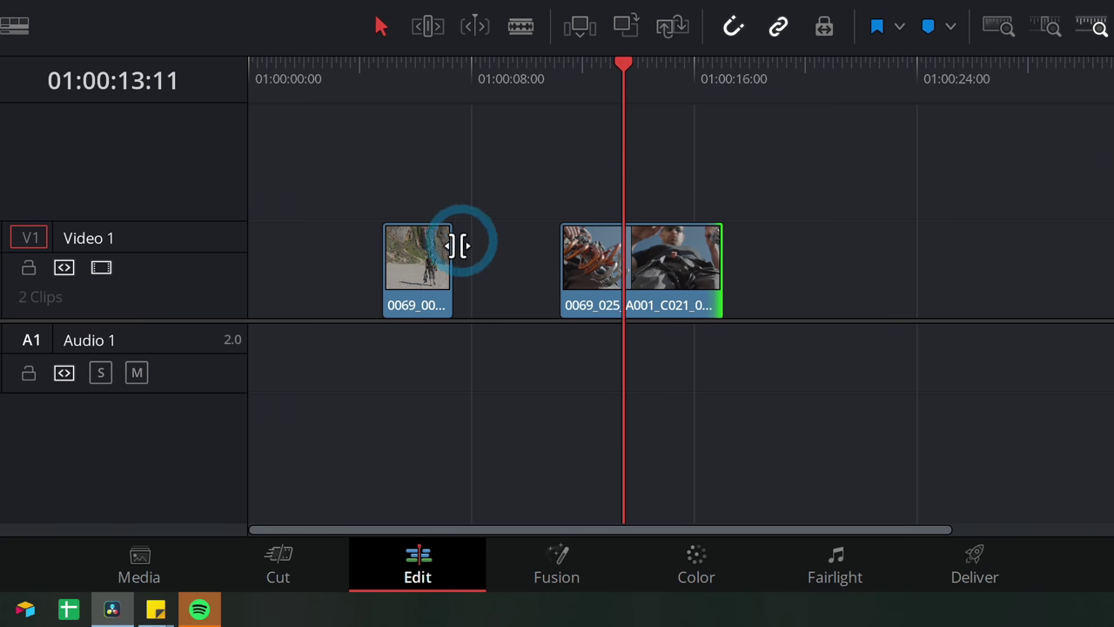
Move the beach walk clip so it starts at about 6 seconds and set the playhead to 01:00:07:10
drag(436, 277, 464, 279)
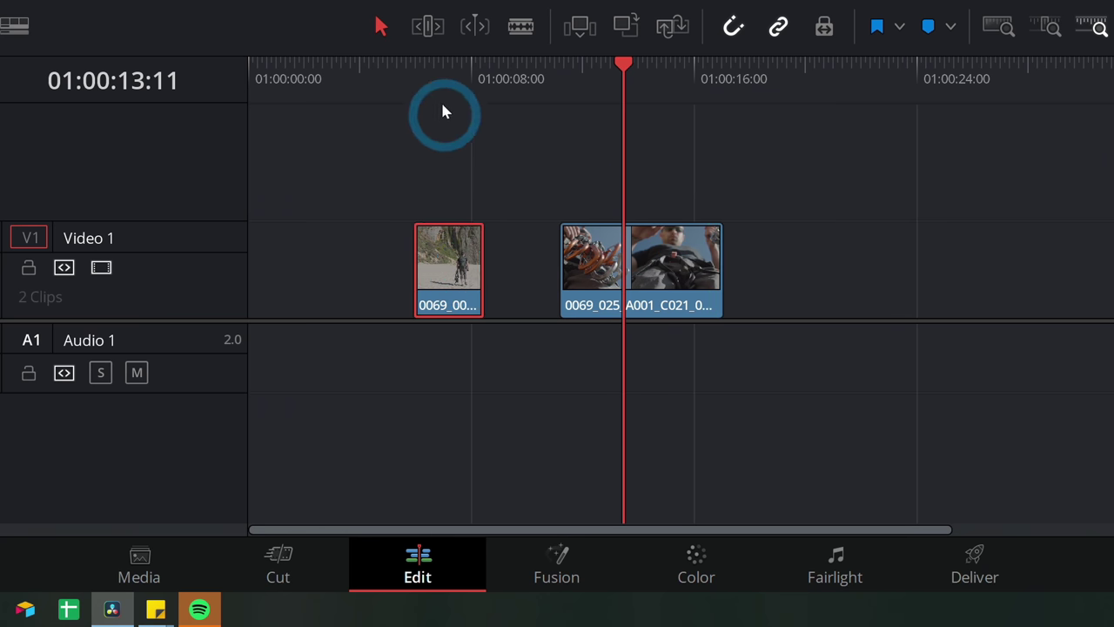
click(459, 96)
drag(459, 96, 453, 115)
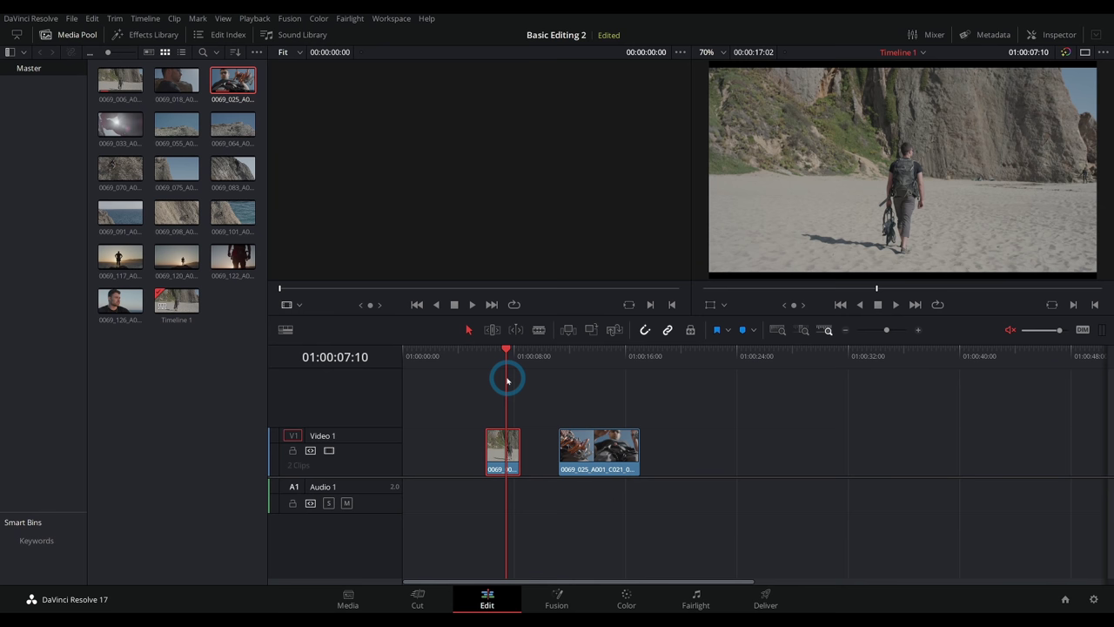
Play back the beach walk clip, the gap after it and the 0069_025 clip
drag(505, 366, 488, 361)
key(space)
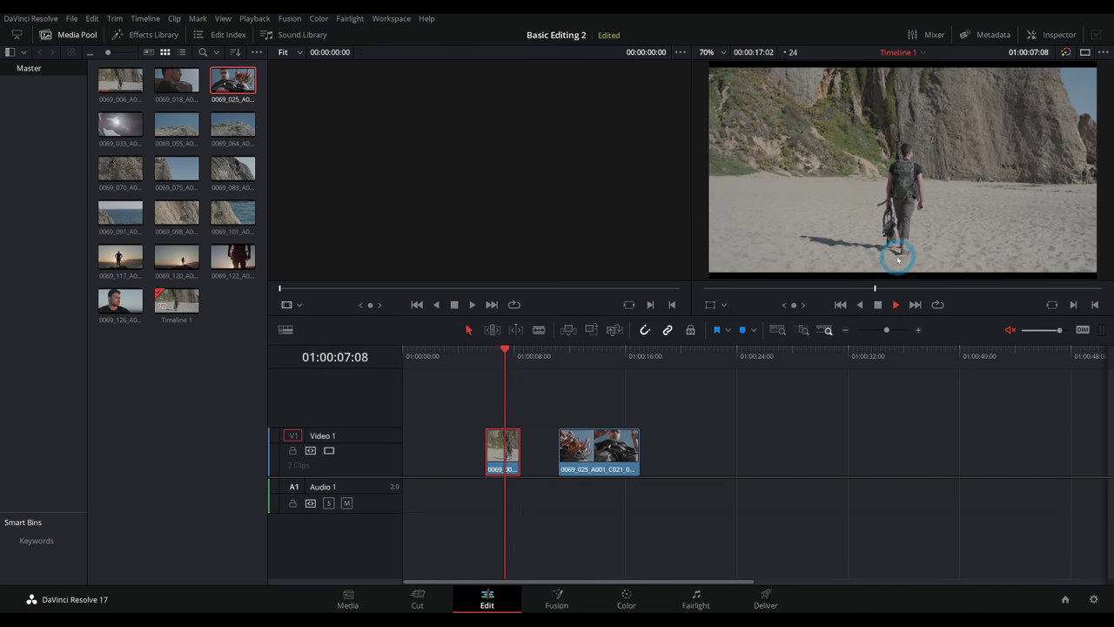
key(space)
key(space)
key(space)
click(558, 363)
click(868, 244)
key(space)
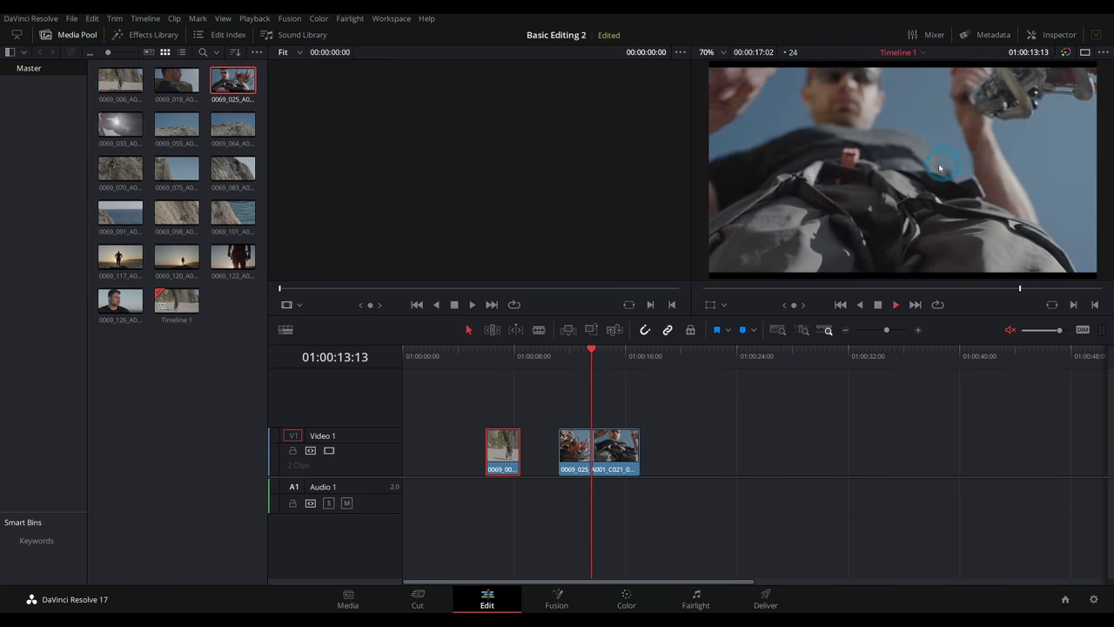
click(564, 458)
click(539, 456)
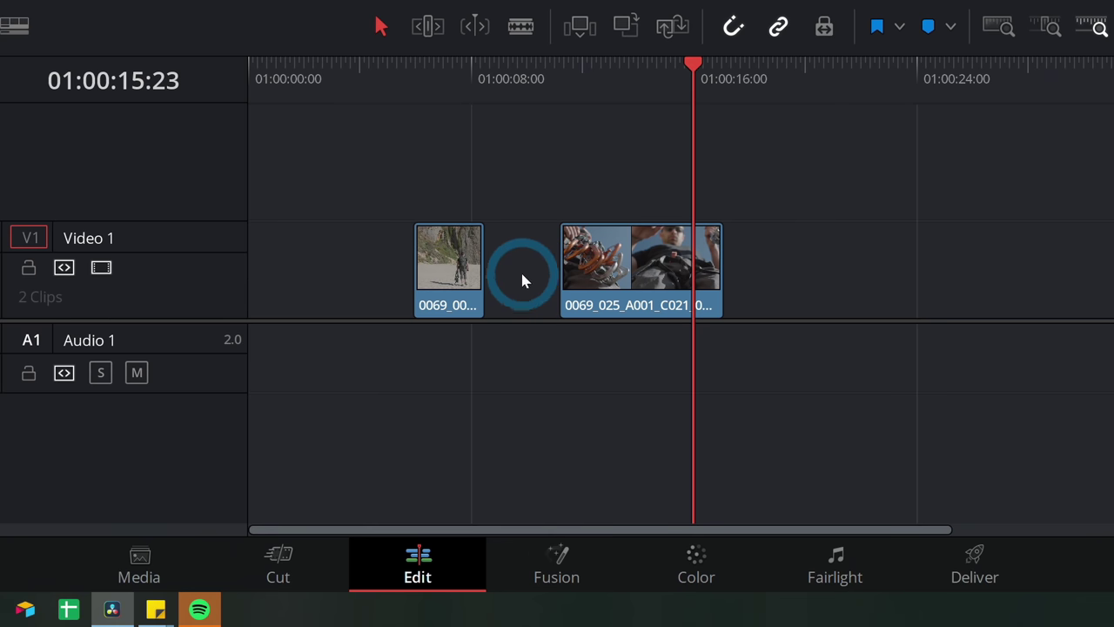
Snap the 0069_025 clip against the end of the beach walk clip, and toggle snapping off and back on
drag(628, 264, 555, 283)
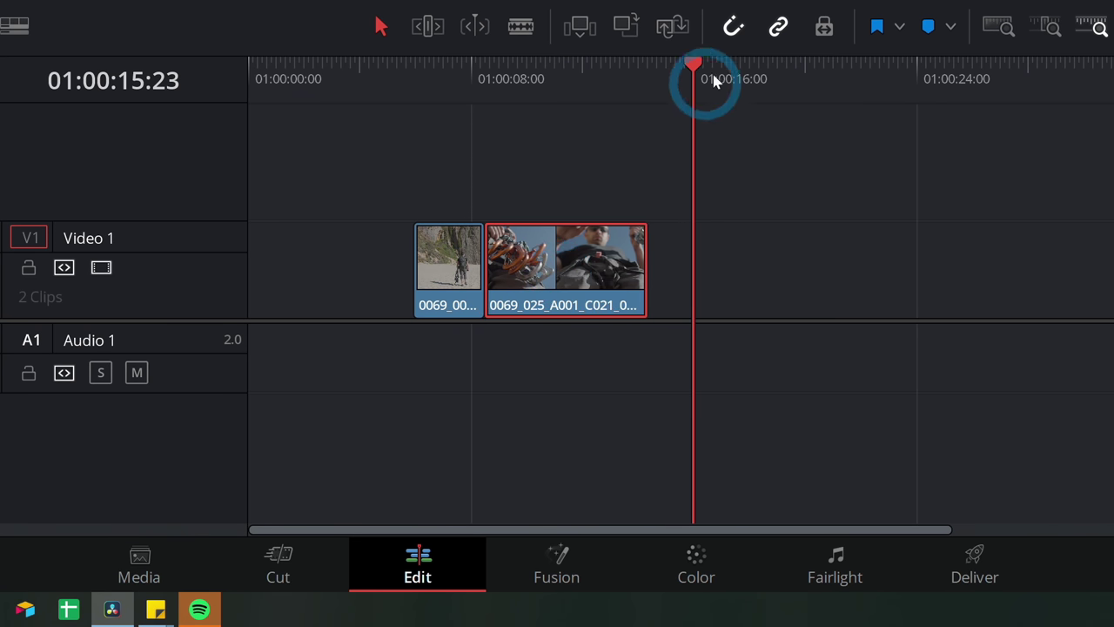
drag(573, 266, 614, 265)
key(n)
click(736, 28)
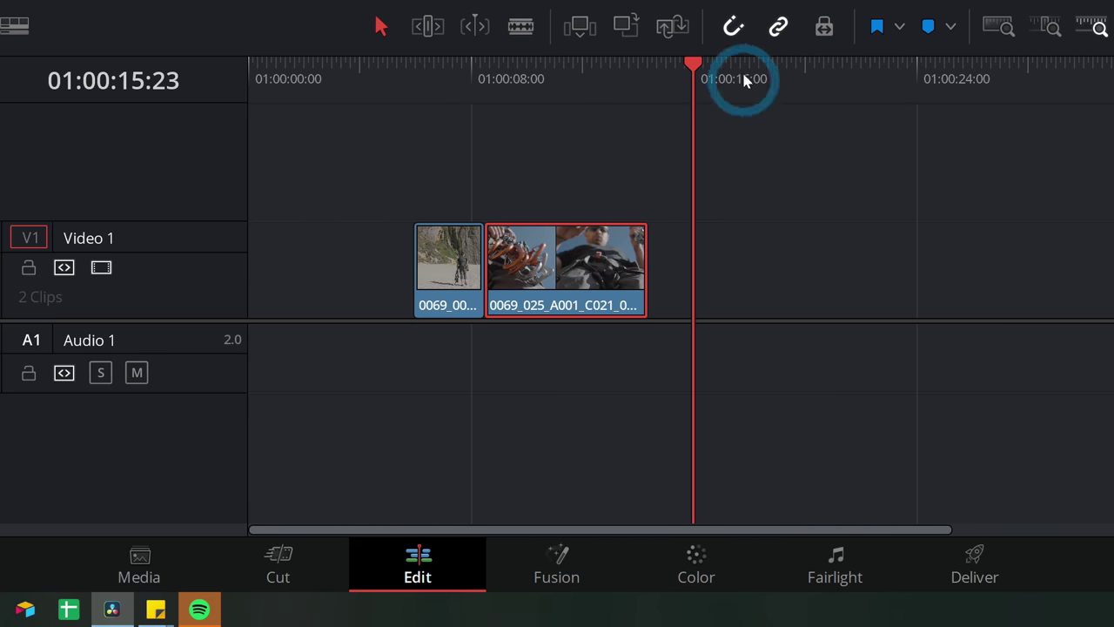
Select both clips and move them together to the start of the timeline
drag(600, 155, 449, 365)
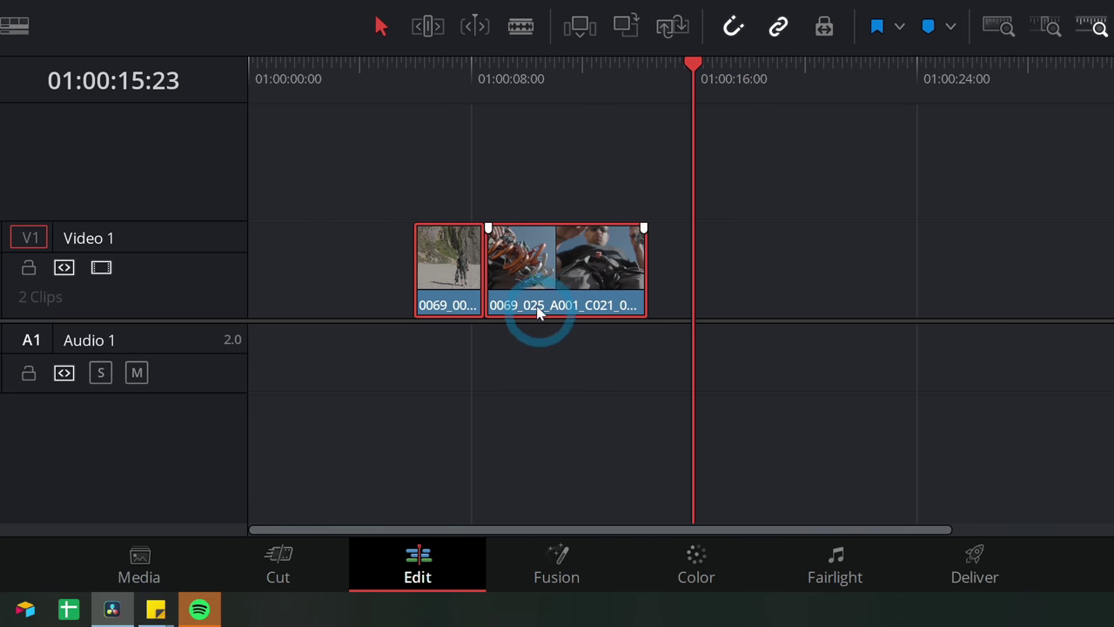
drag(555, 266, 237, 111)
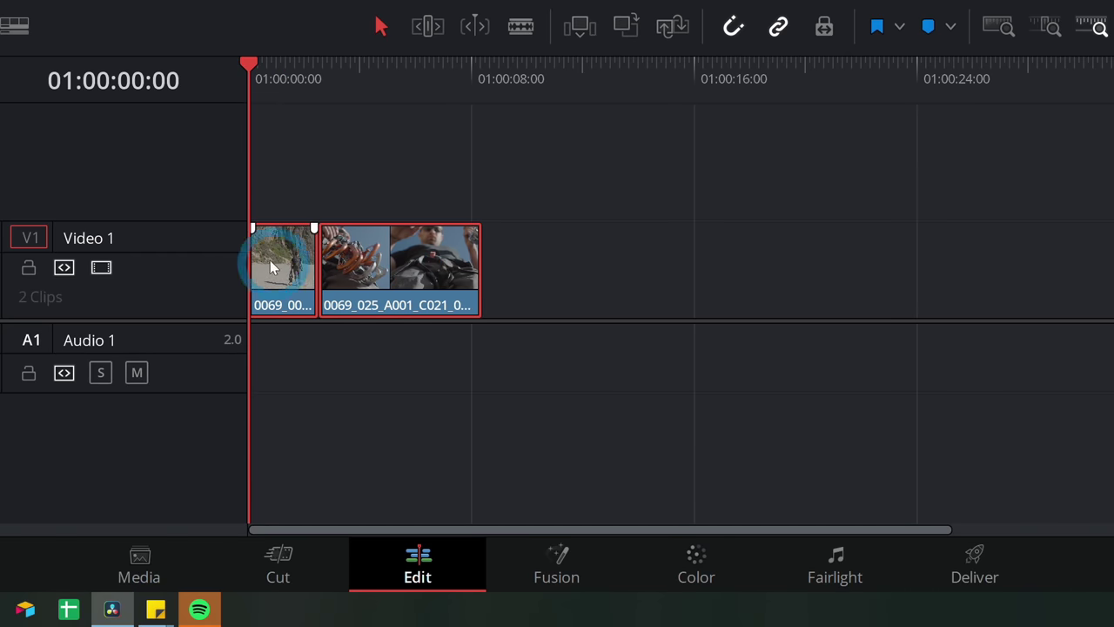
Shift both clips to start at about 3 seconds and play the empty gap in front of them
drag(274, 264, 362, 252)
click(297, 247)
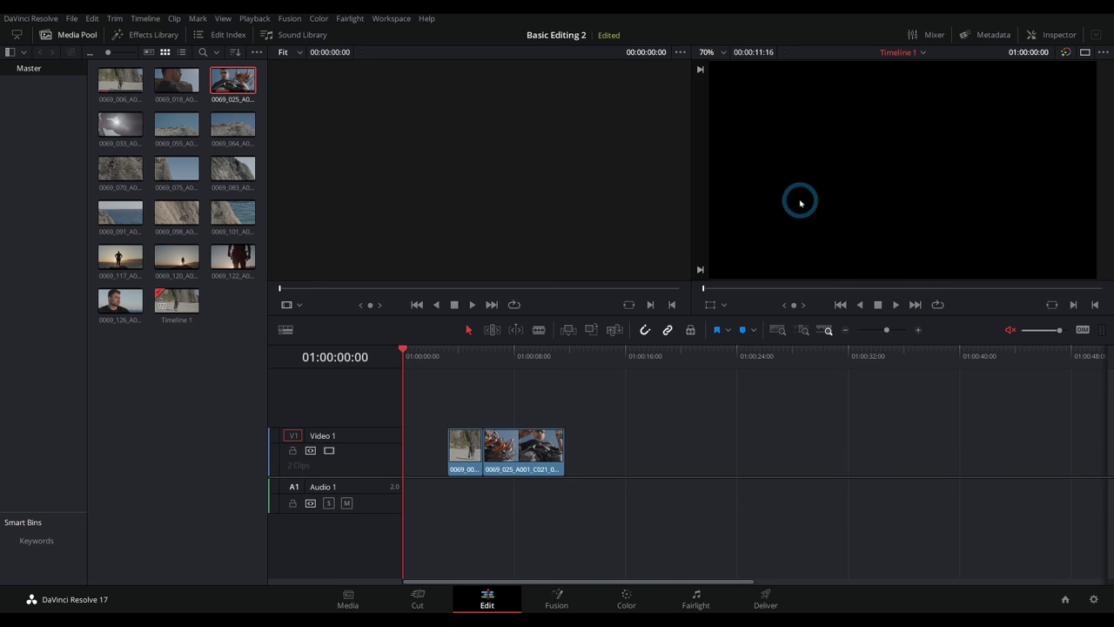
key(space)
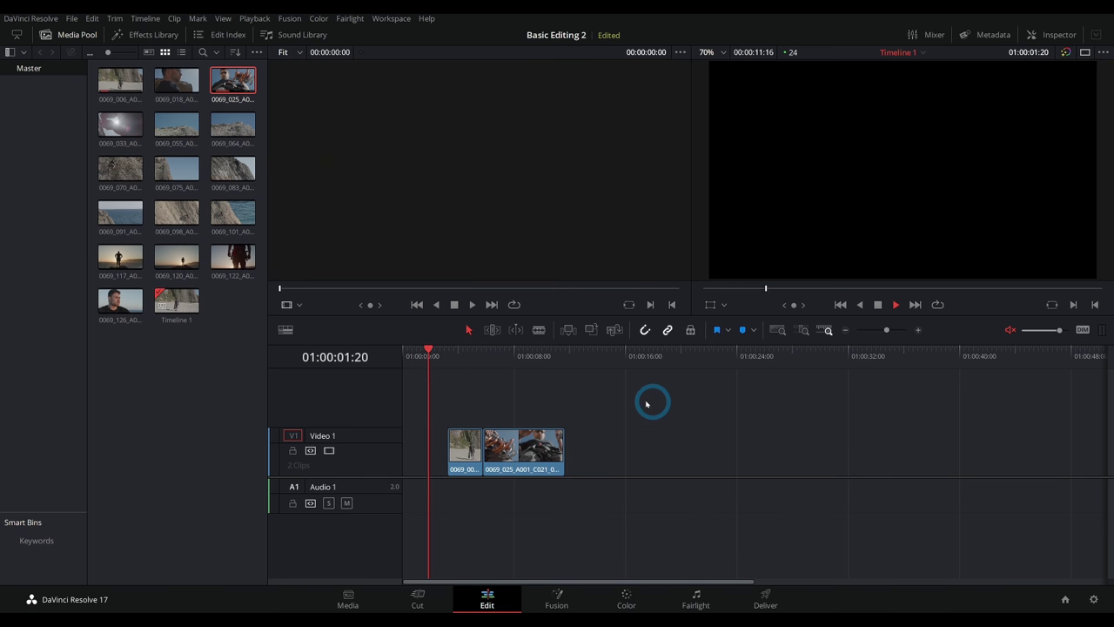
Return both clips to the start of the timeline and play them back
drag(545, 415, 468, 448)
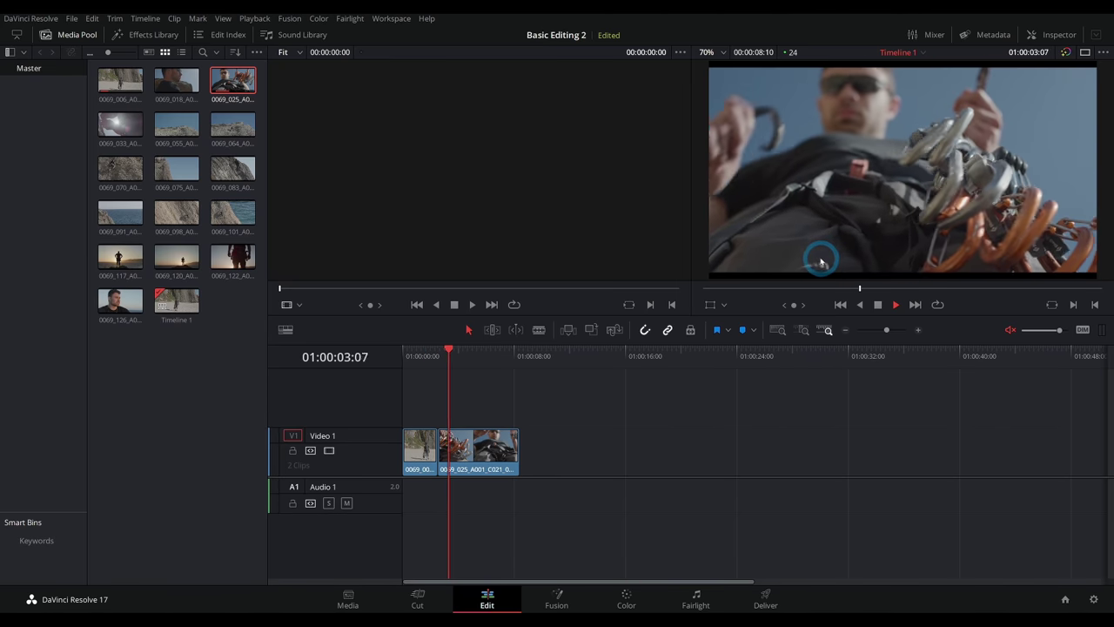
click(526, 420)
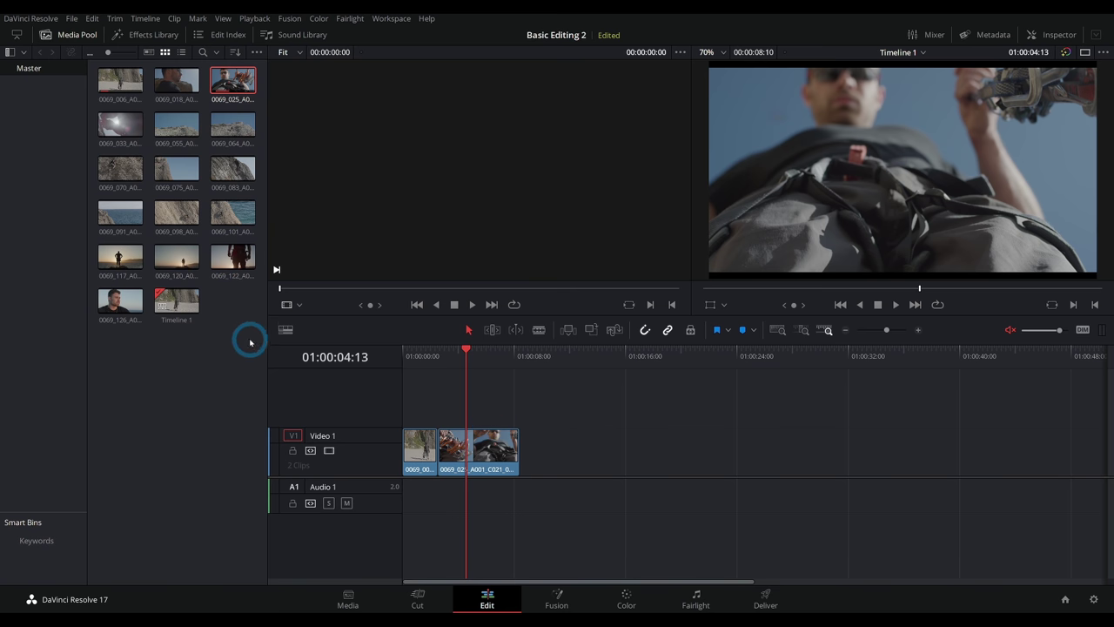
Delete the 0069_025 clip and place an approximately 5-second portion of the 0069_033 clip directly after the beach walk clip
key(Delete)
click(472, 406)
drag(418, 353, 415, 352)
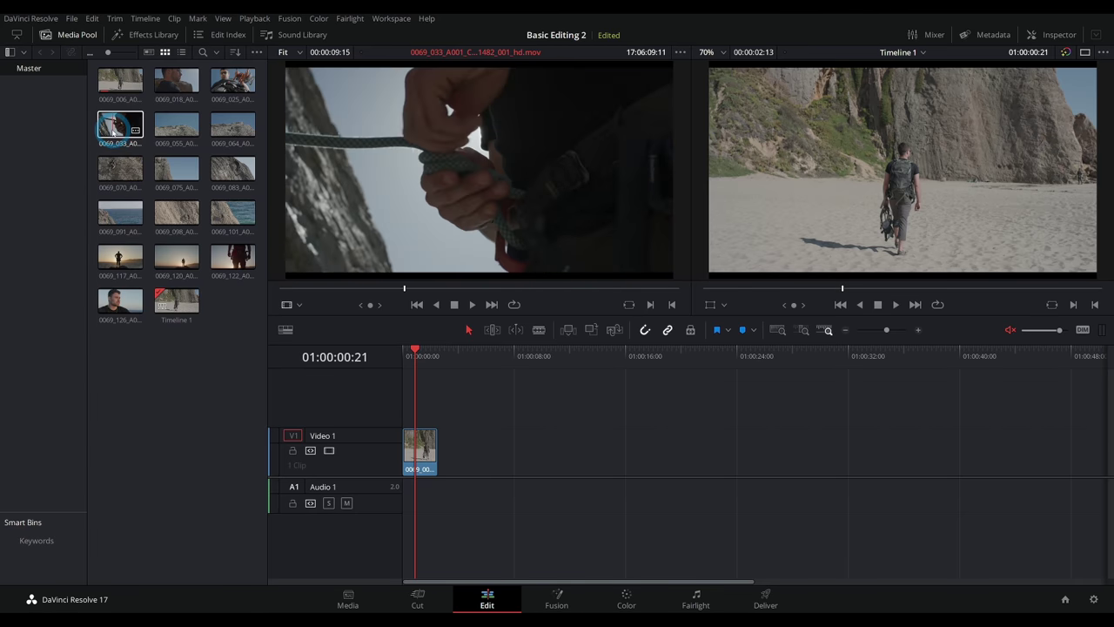
drag(122, 132, 476, 449)
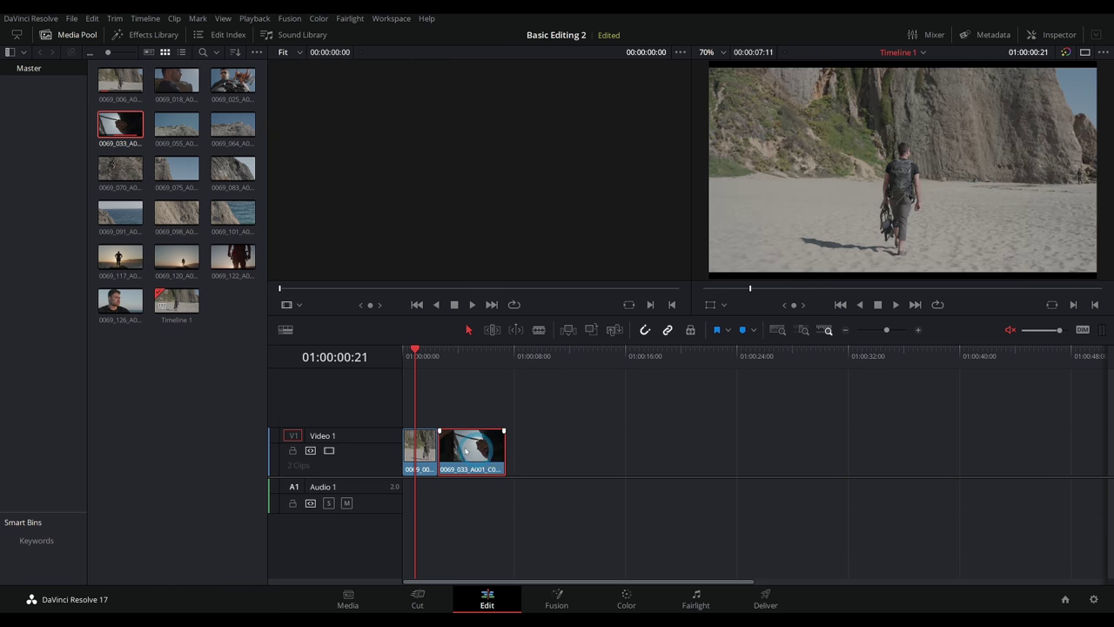
Preview the 0069_070 clip in the source viewer, and place it after the 0069_033 clip, shortened to about 4.5 seconds
click(120, 168)
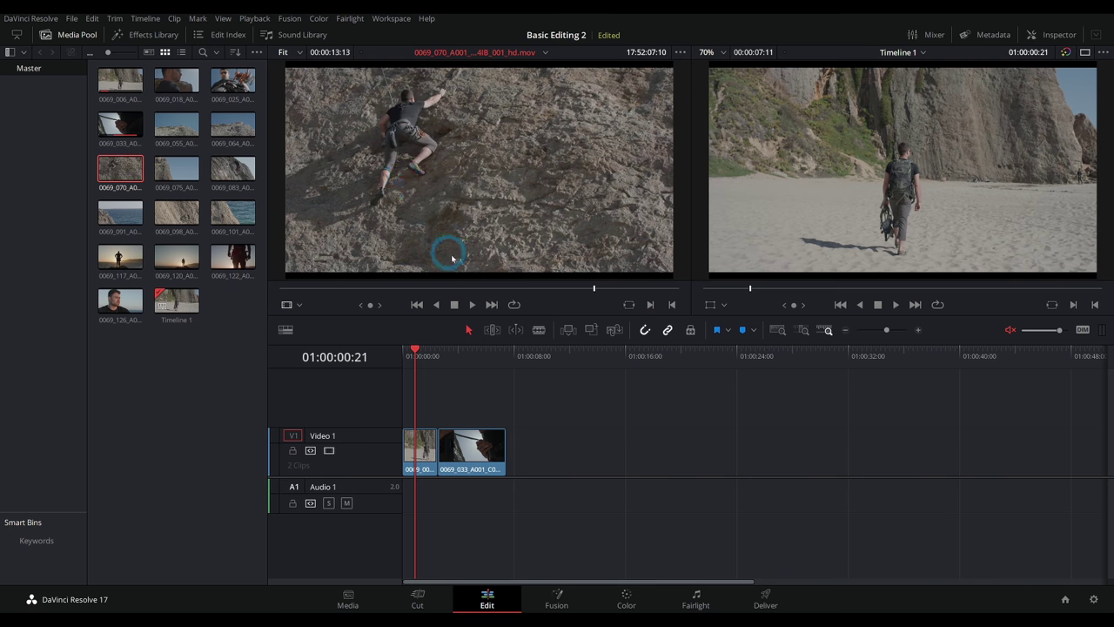
drag(466, 289, 514, 288)
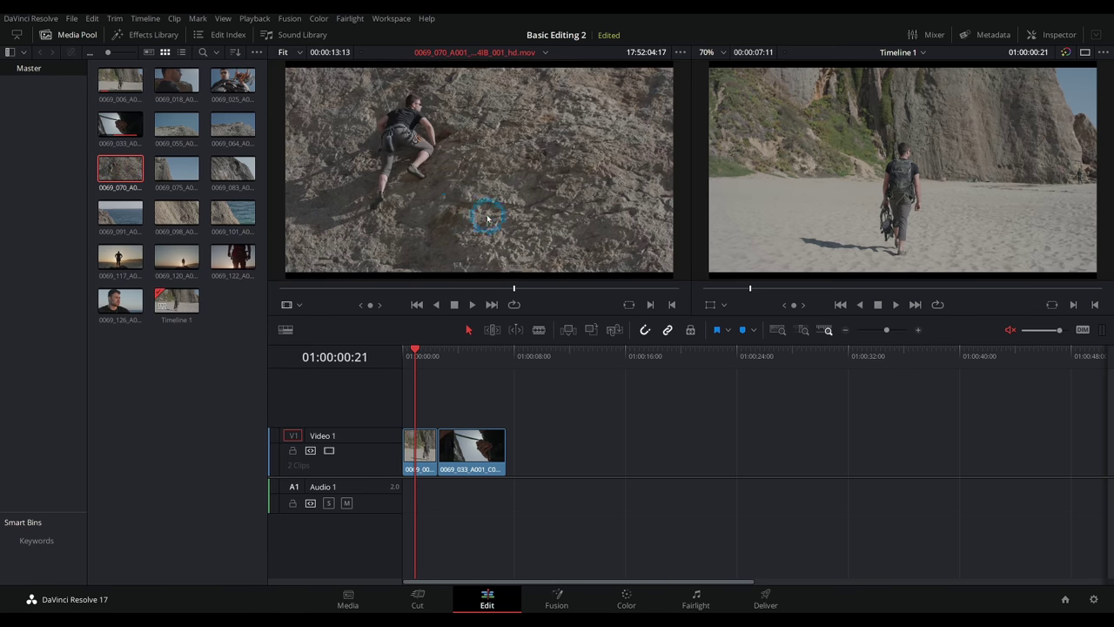
drag(524, 289, 485, 288)
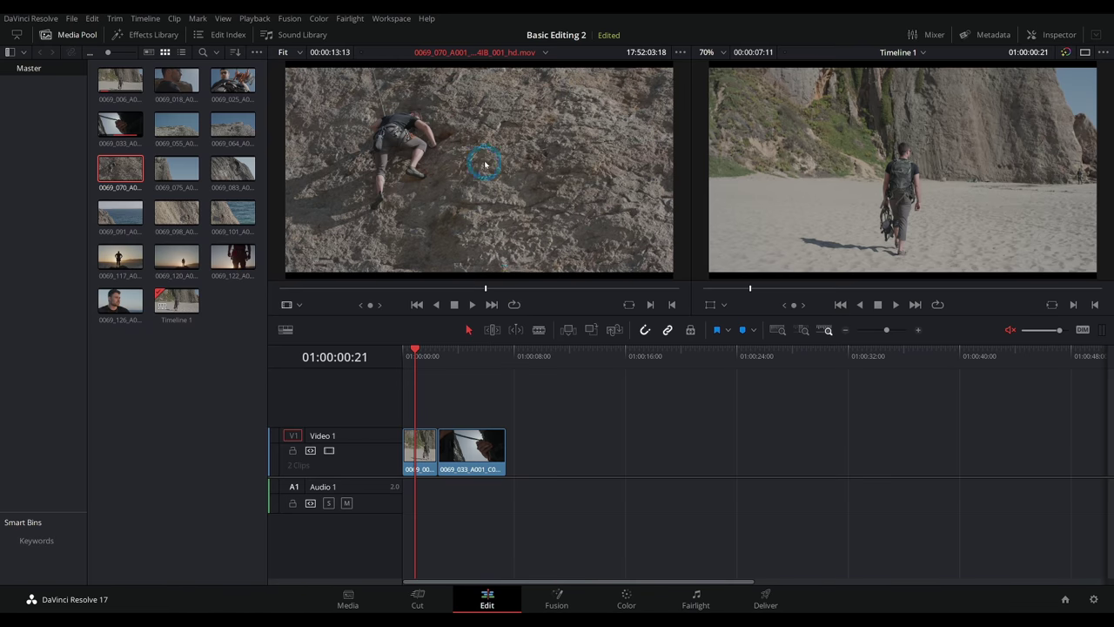
drag(473, 153, 626, 446)
click(591, 446)
drag(724, 445, 541, 457)
Play the assembled clips from the start of the timeline
drag(472, 353, 391, 364)
click(572, 407)
key(space)
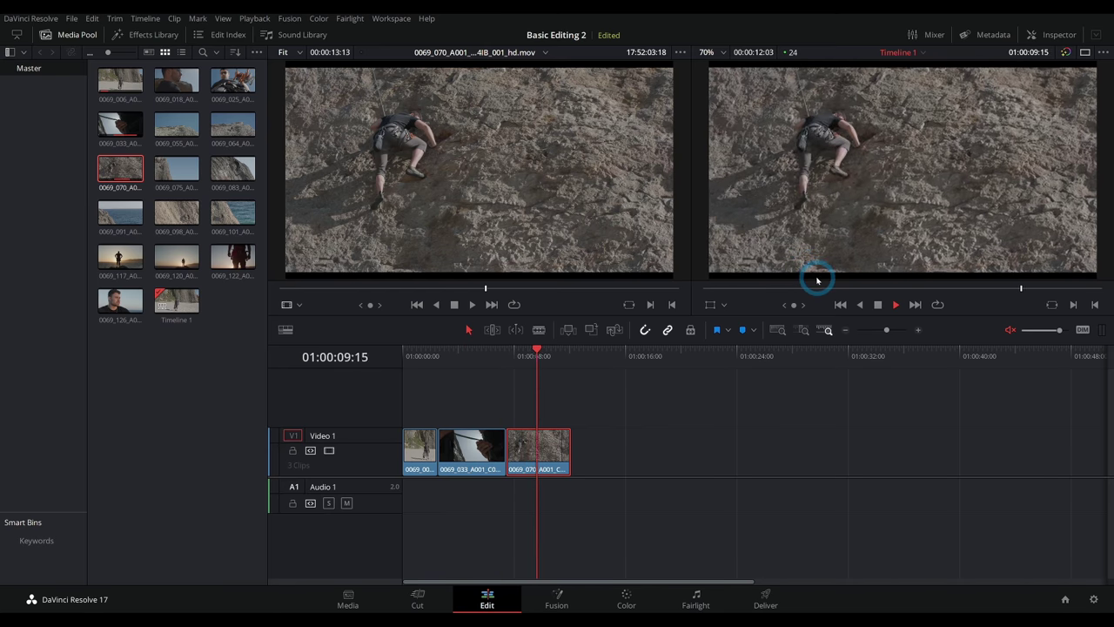
Preview the 0069_083 clip in the source viewer
click(232, 171)
click(432, 279)
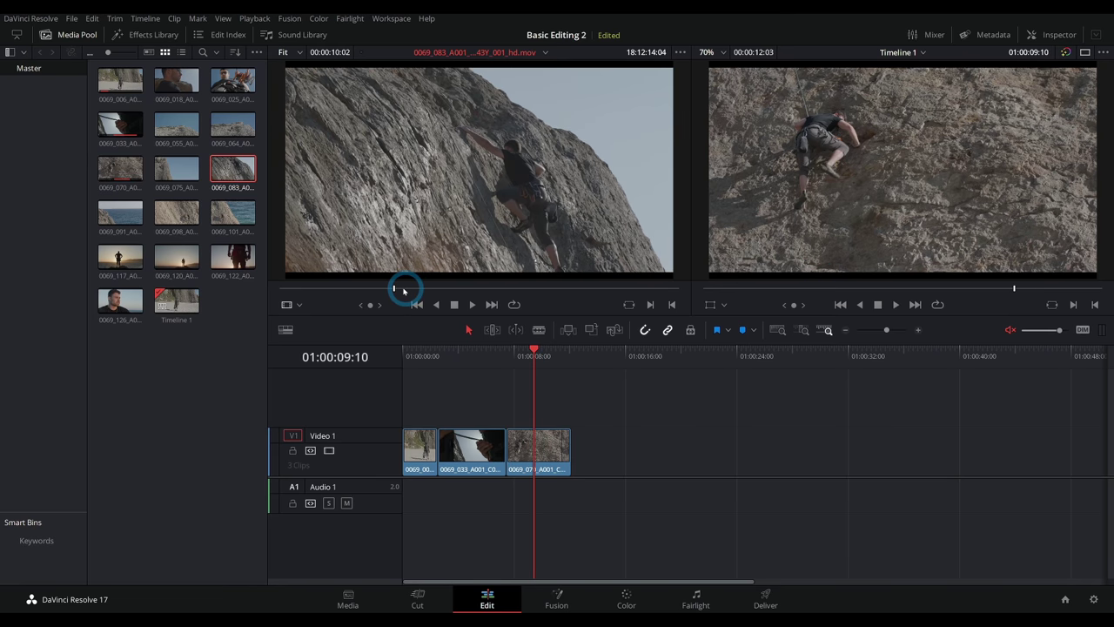
key(Left)
Place the 0069_075 clip after the 0069_070 clip, shortened to about 3.5 seconds, and set the playhead to 01:00:13:08
click(496, 279)
drag(519, 278, 705, 448)
drag(799, 447, 603, 459)
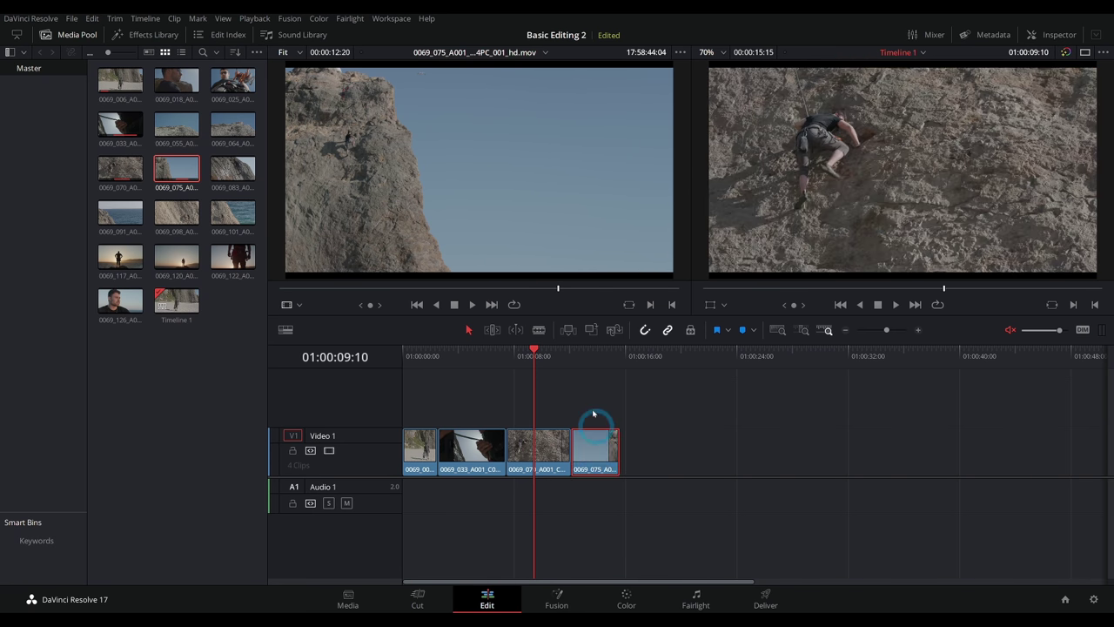
click(589, 414)
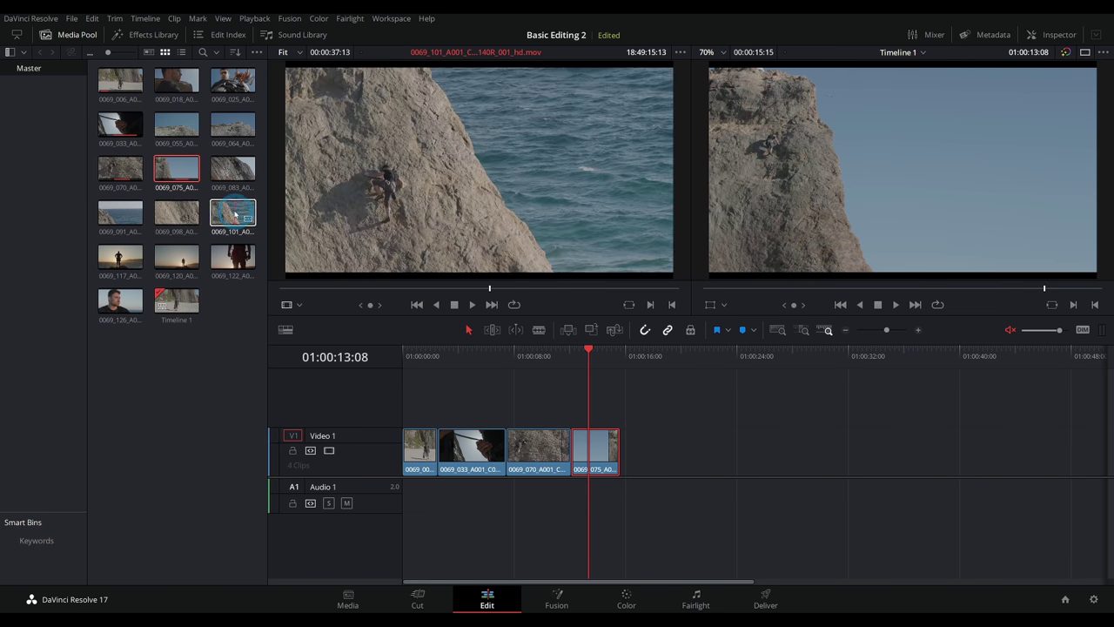
Open the 0069_101 clip in the source viewer and scrub back close to its beginning at 18:48:56:08
click(240, 246)
drag(396, 288, 283, 286)
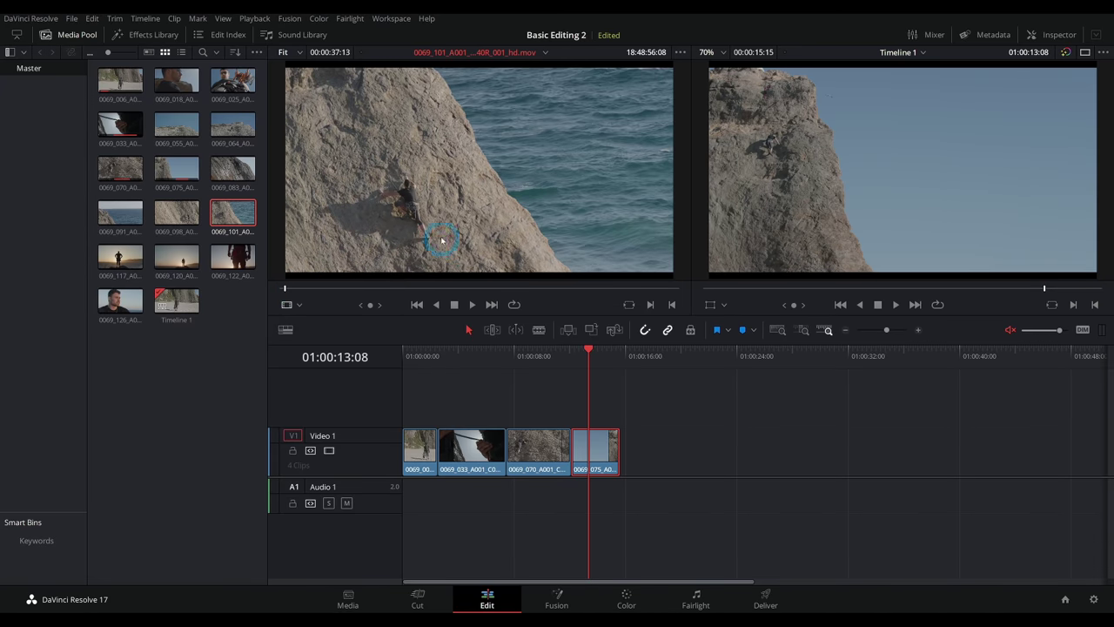
Place the full-length 0069_101 clip on the timeline behind the other clips and remove it again
drag(432, 177, 794, 474)
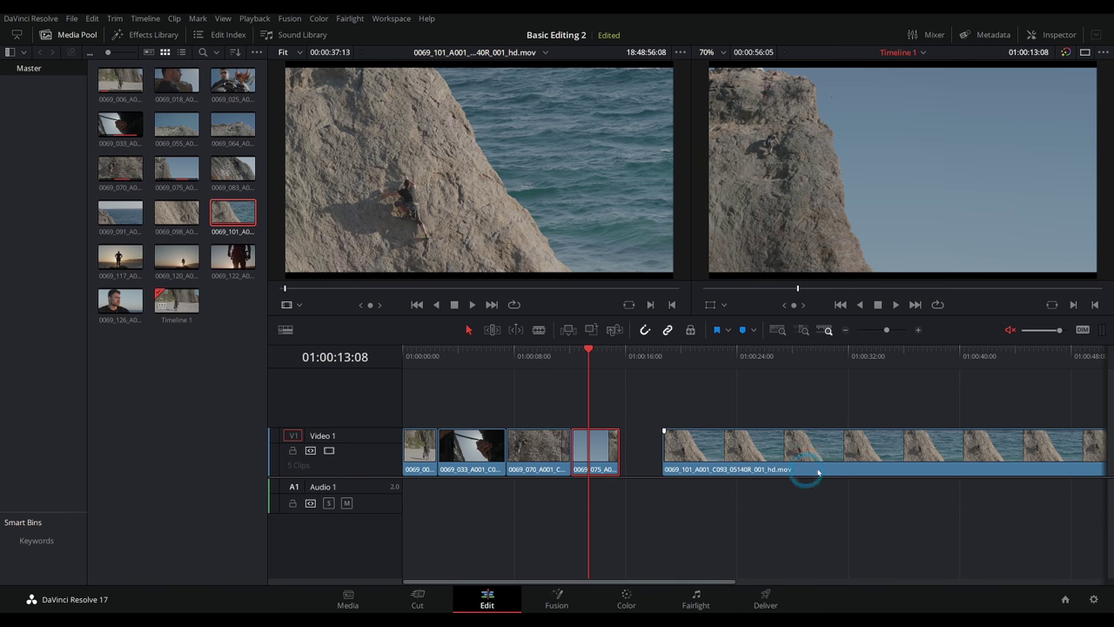
drag(854, 455, 371, 200)
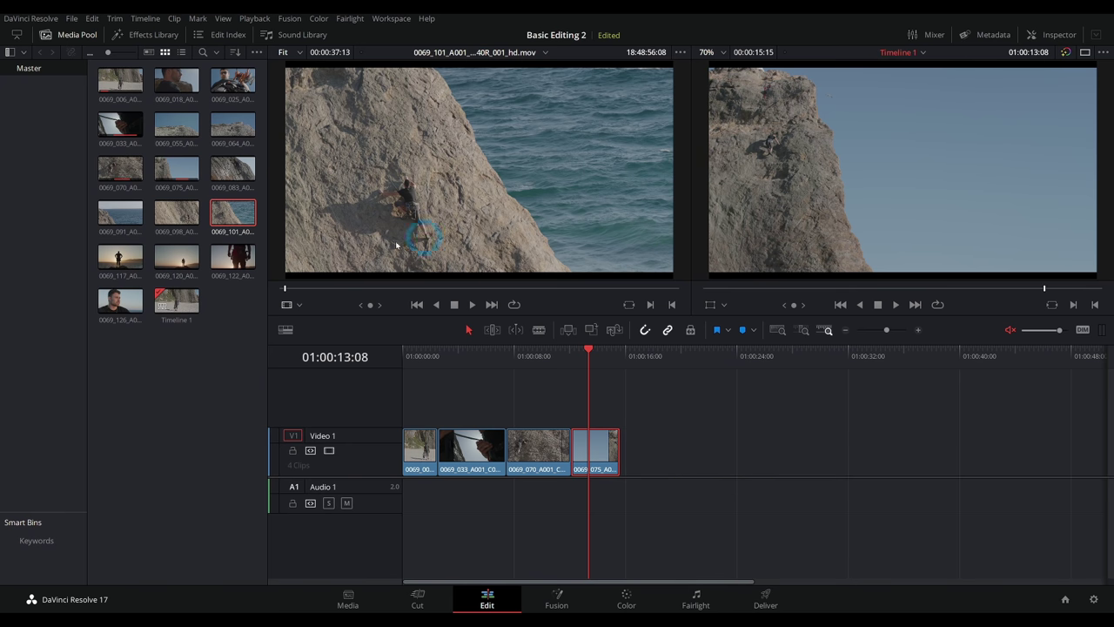
Mark an In point near the start of the 0069_101 source clip and an Out point for a 00:00:04:04 range
drag(289, 294, 284, 293)
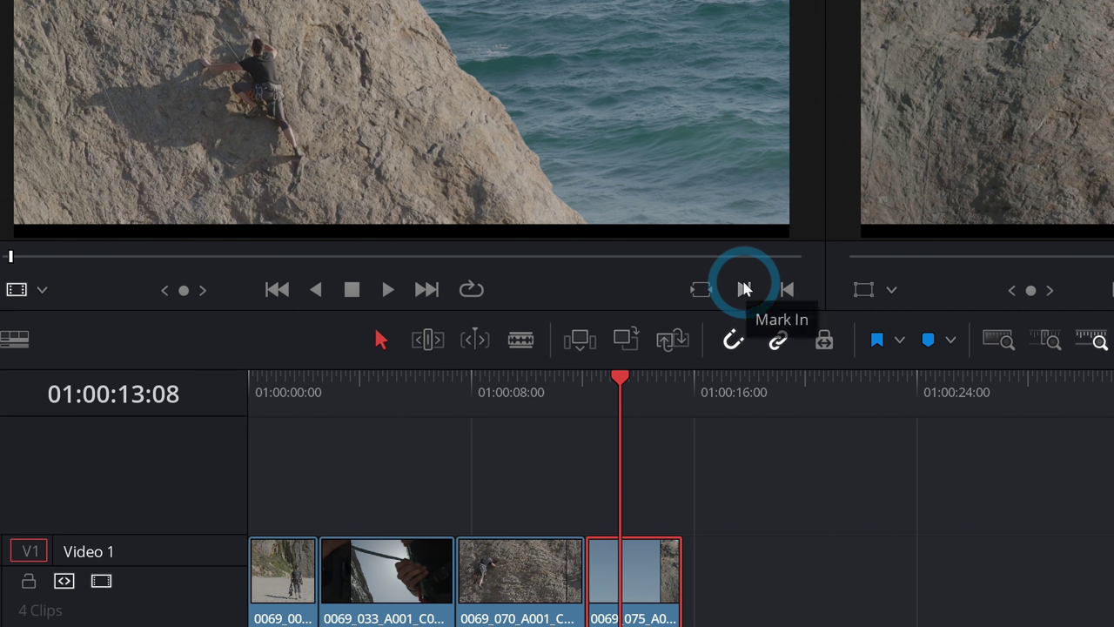
click(744, 289)
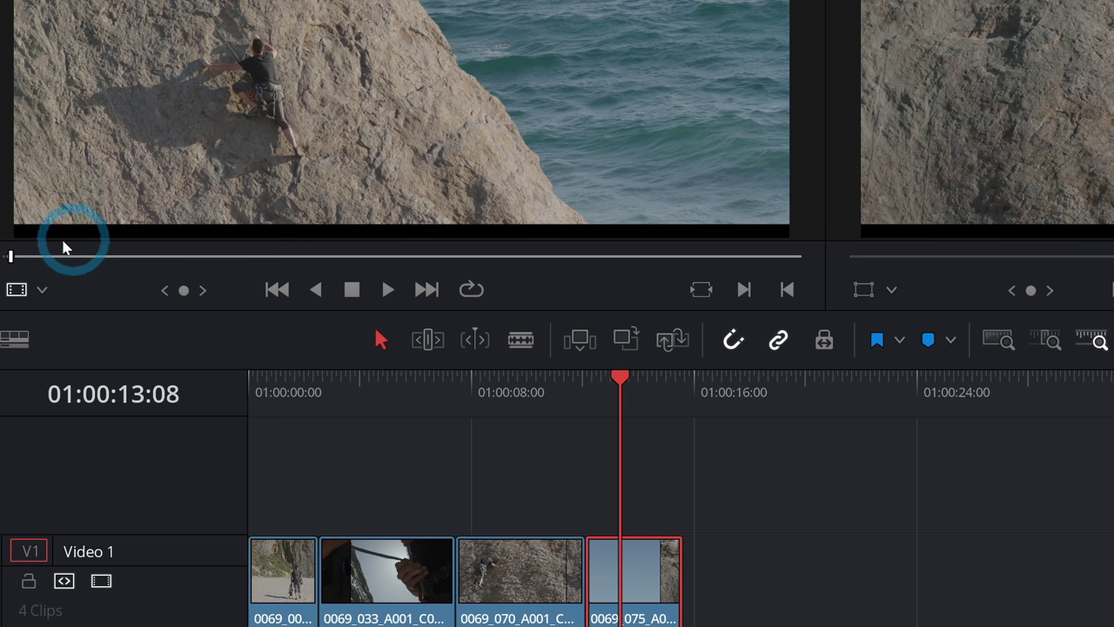
click(387, 289)
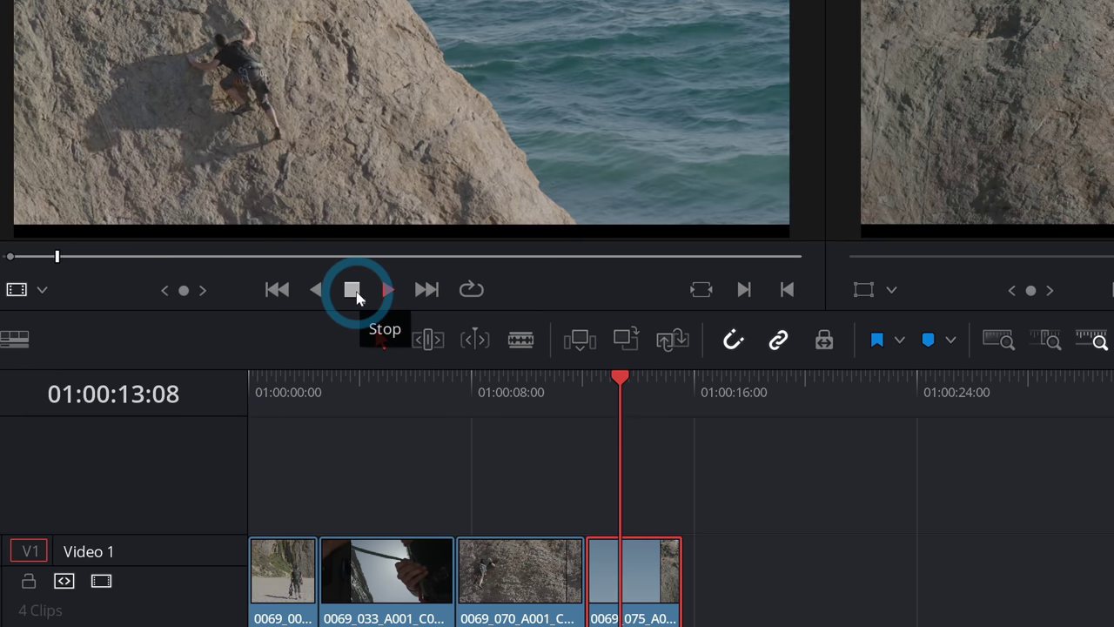
click(353, 291)
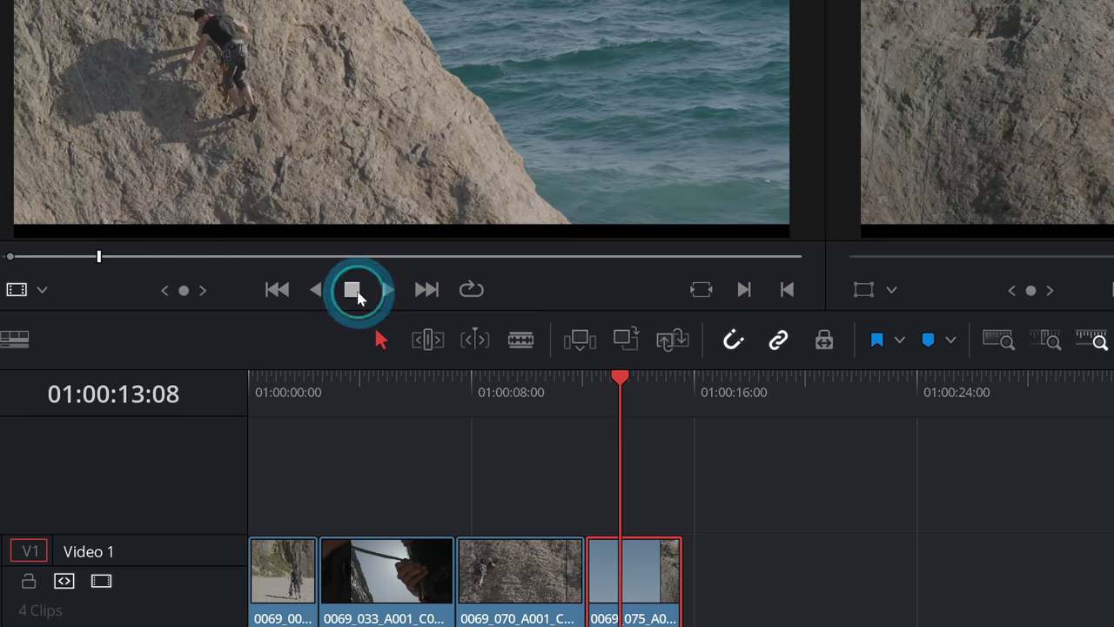
click(786, 290)
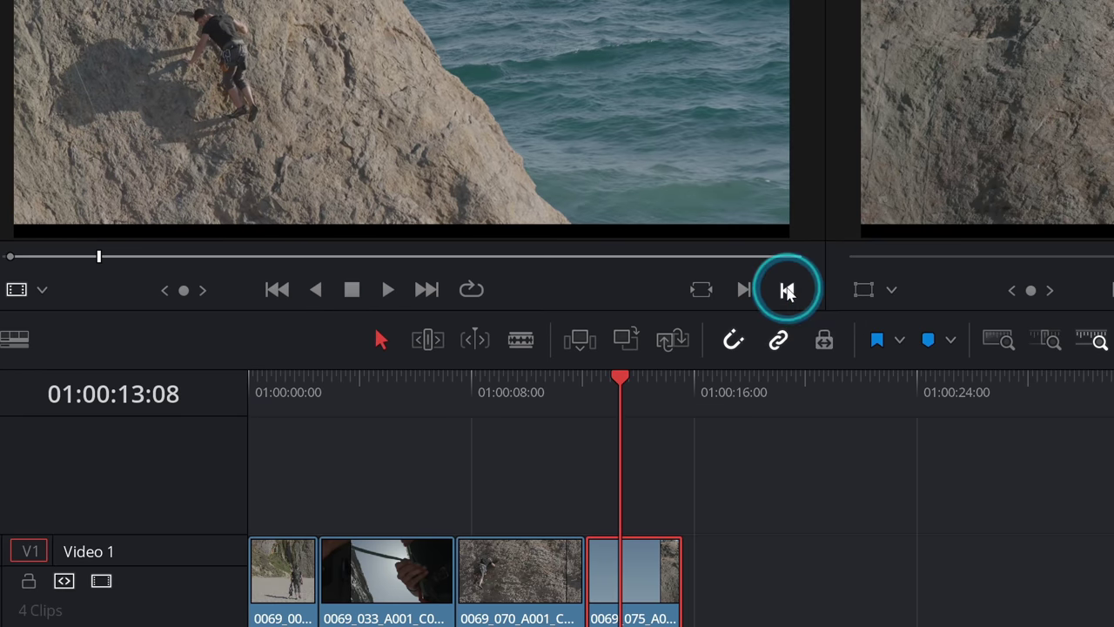
drag(135, 270, 99, 270)
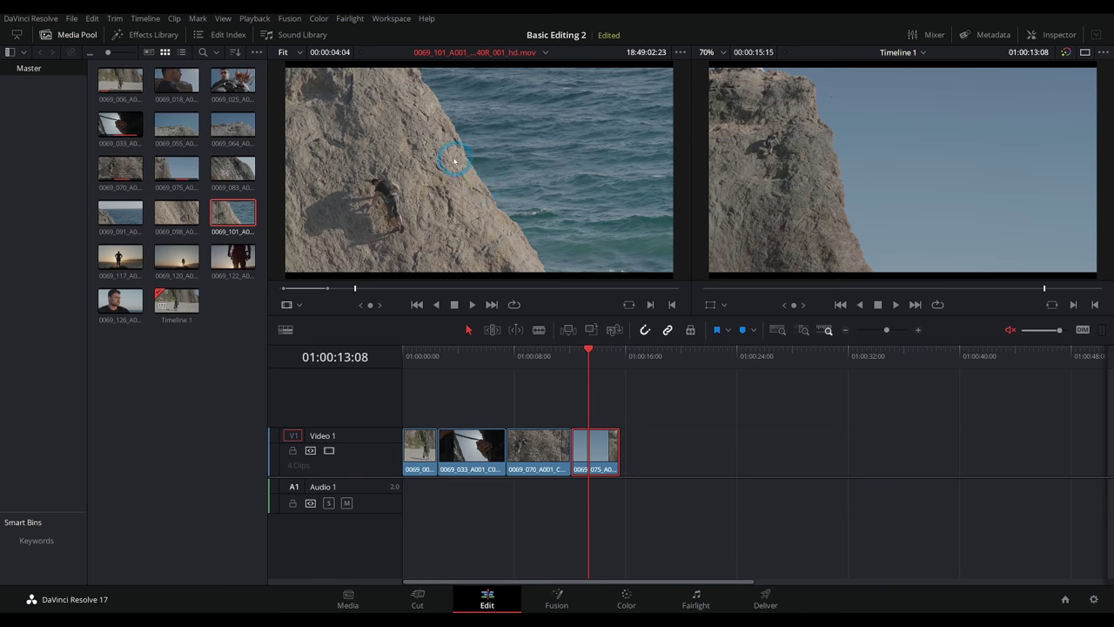
drag(385, 54, 350, 0)
Add the marked section of 0069_101 to the timeline and move it against the end of the 0069_075 clip
drag(452, 160, 676, 446)
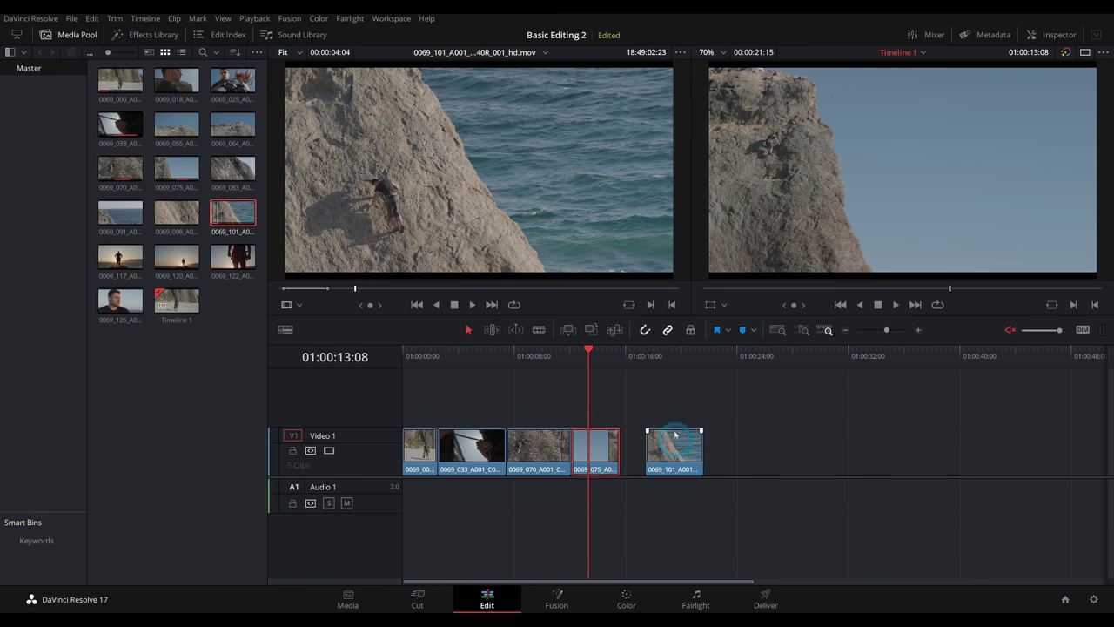
click(665, 356)
click(691, 463)
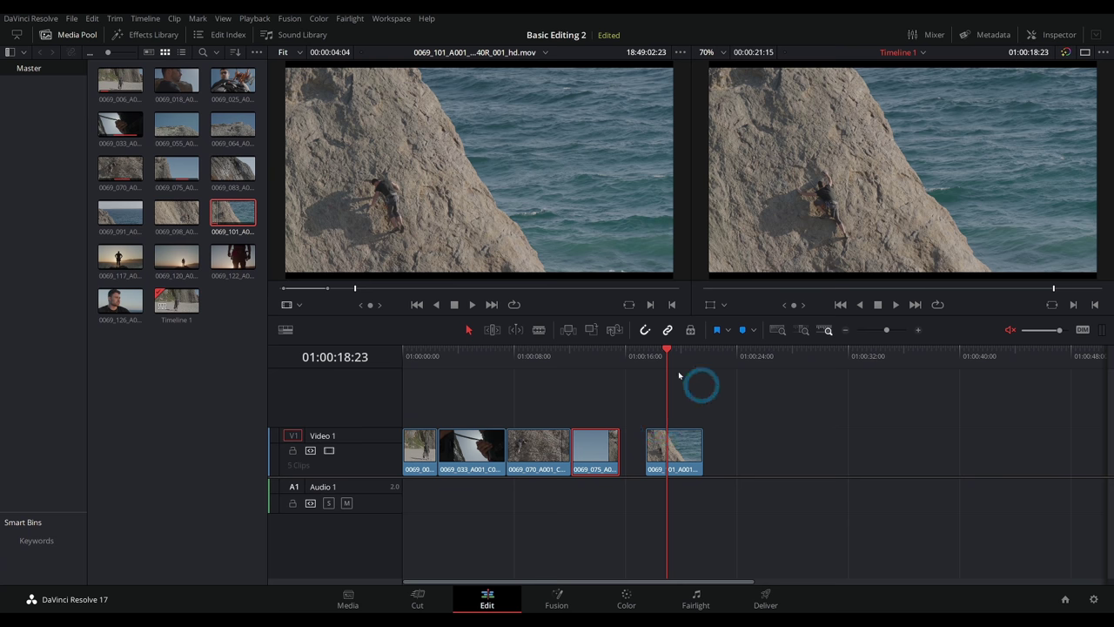
drag(679, 460, 654, 459)
click(716, 445)
Mark a 00:00:13:09 range in the 0069_098 source clip with In and Out points and place it on the timeline directly after 0069_101
click(177, 211)
drag(387, 287, 320, 287)
click(640, 310)
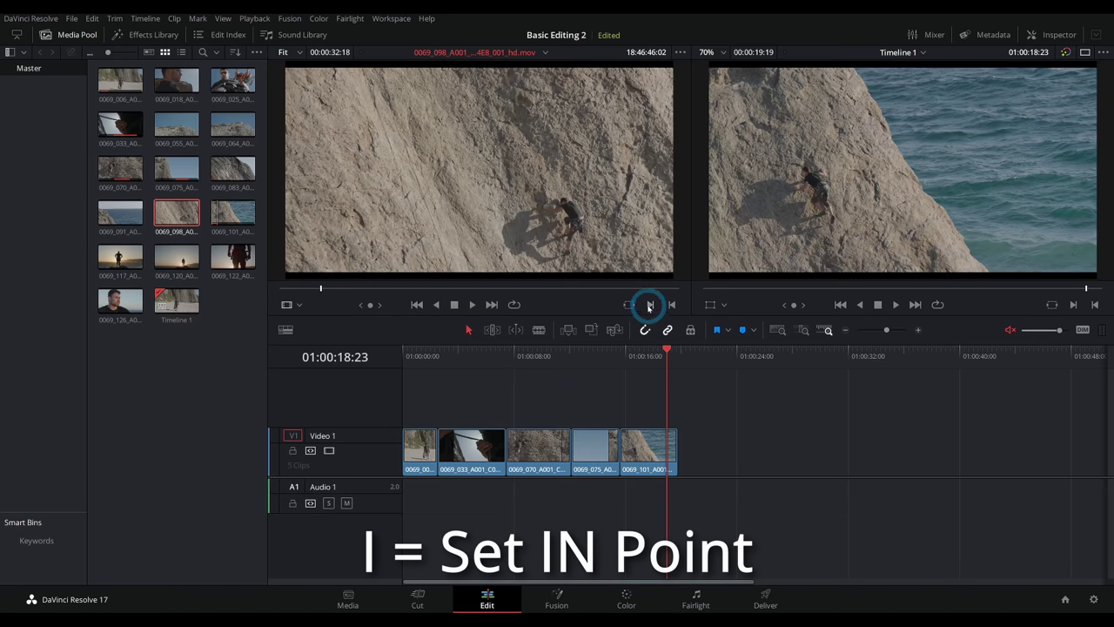
drag(323, 286, 540, 286)
key(i)
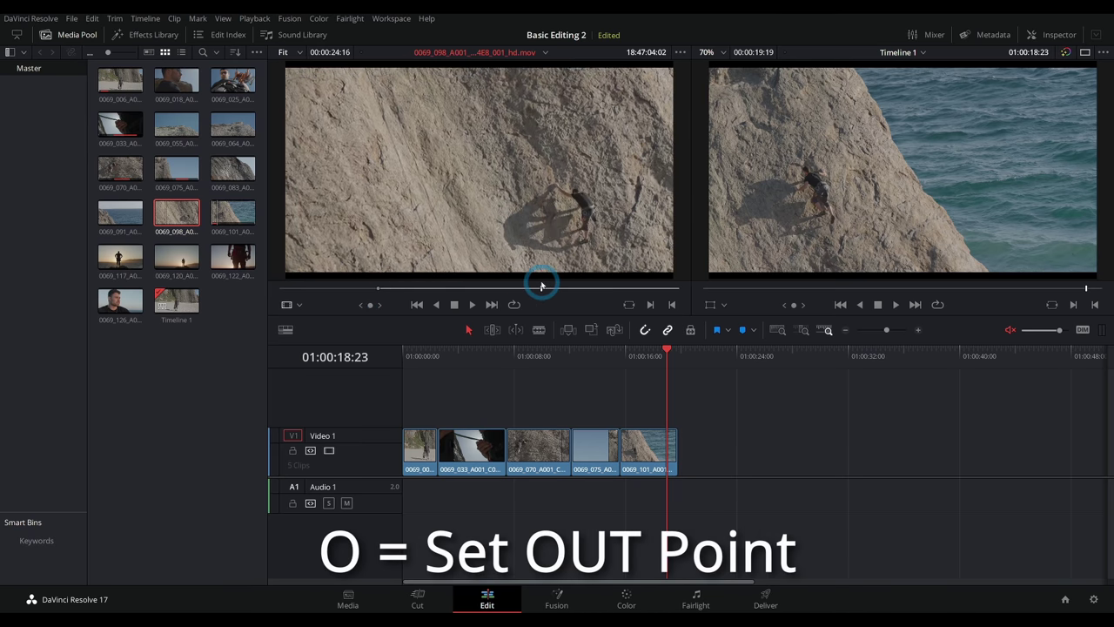
drag(480, 178, 697, 457)
drag(697, 409, 766, 410)
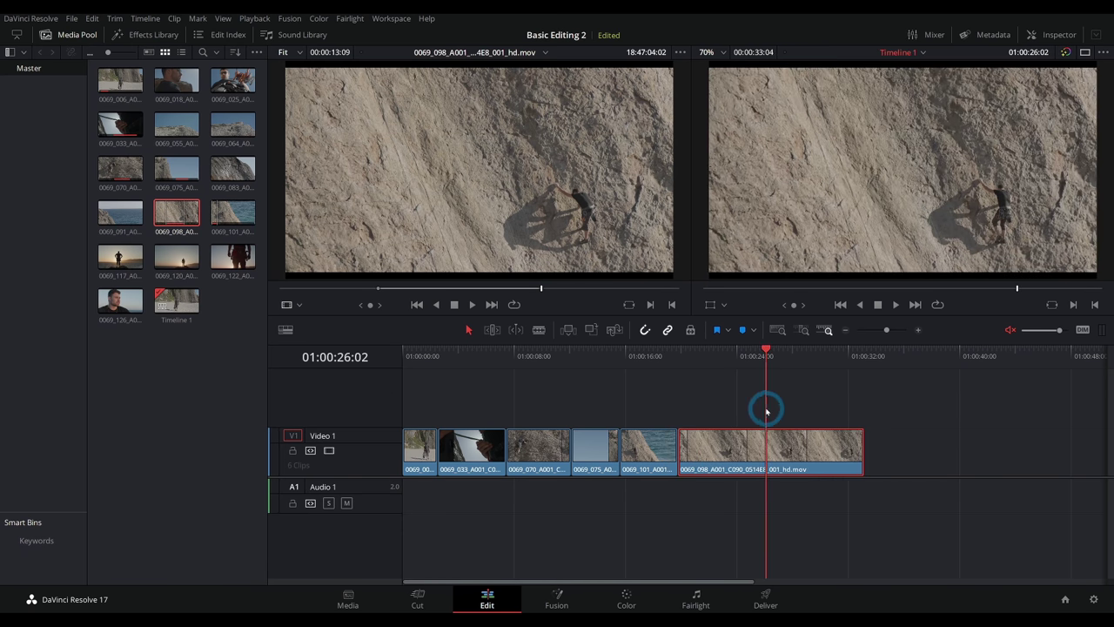
Mark a 00:00:03:14 range in the 0069_120 source clip and place it on the timeline directly after 0069_098
click(188, 301)
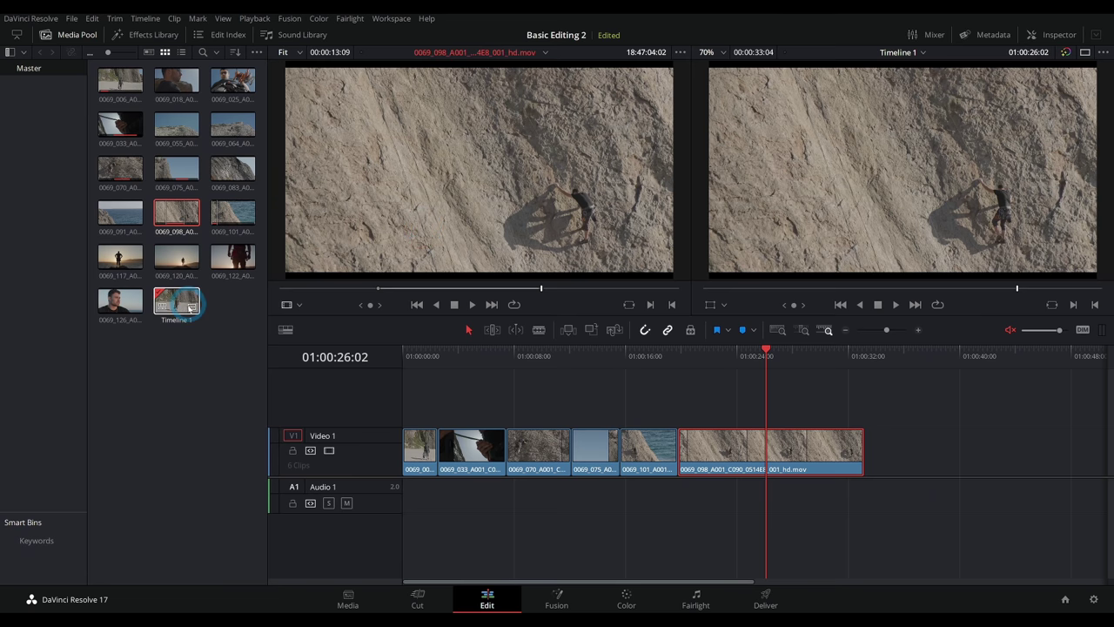
click(202, 270)
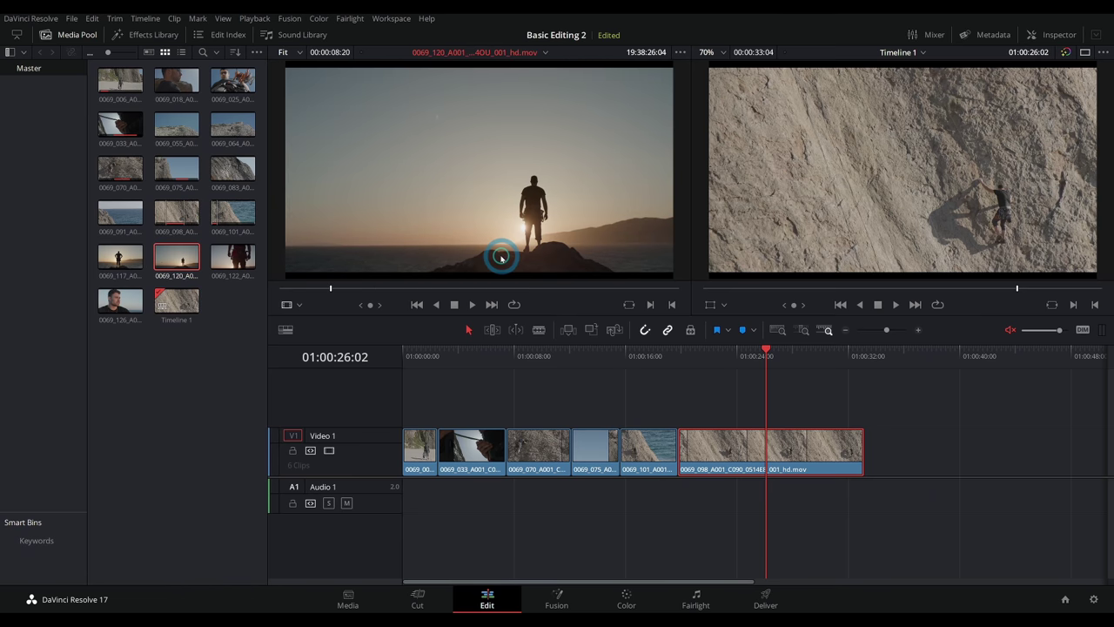
key(i)
drag(338, 296, 502, 294)
key(o)
drag(513, 213, 908, 401)
drag(532, 362, 873, 393)
Play the timeline from its start and replay the 0069_033 clip from its beginning, stopping at 01:00:05:01
key(Home)
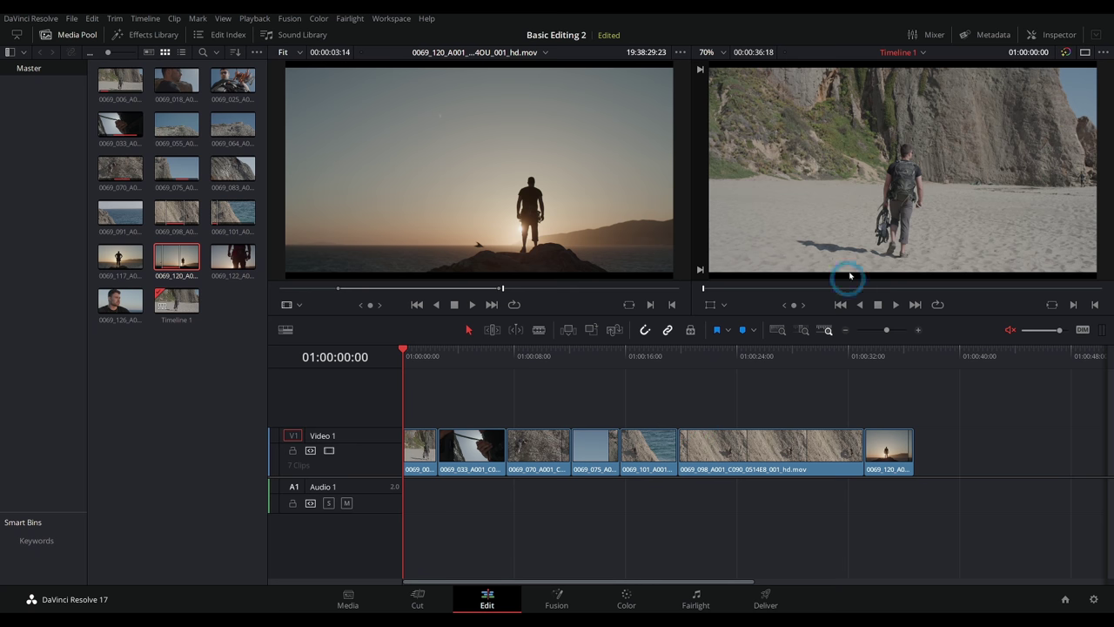
key(space)
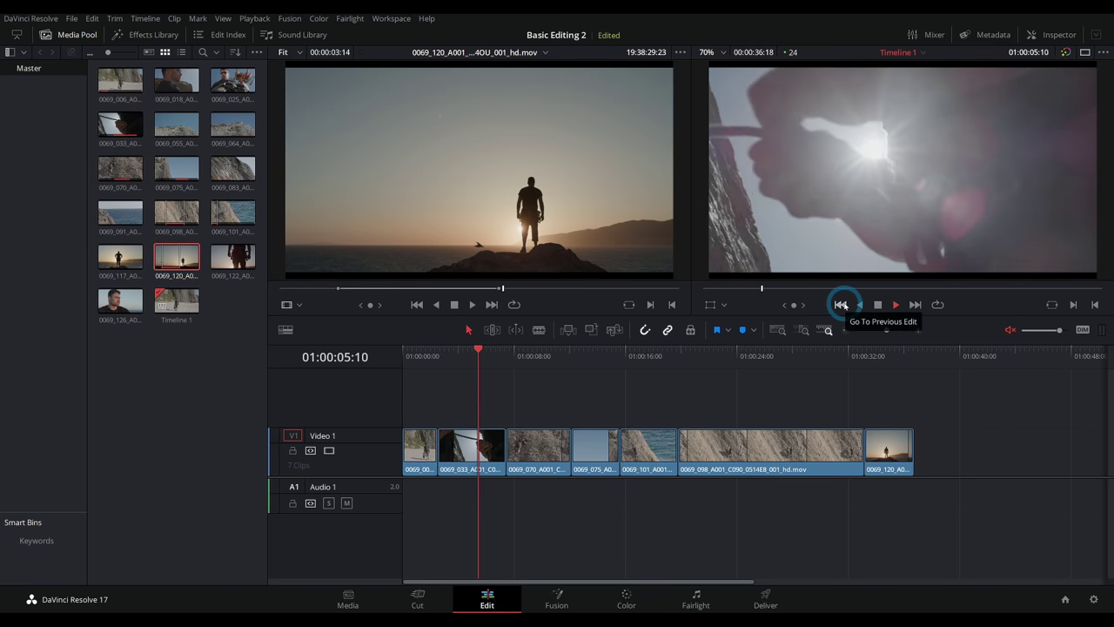
click(495, 453)
drag(467, 355, 445, 364)
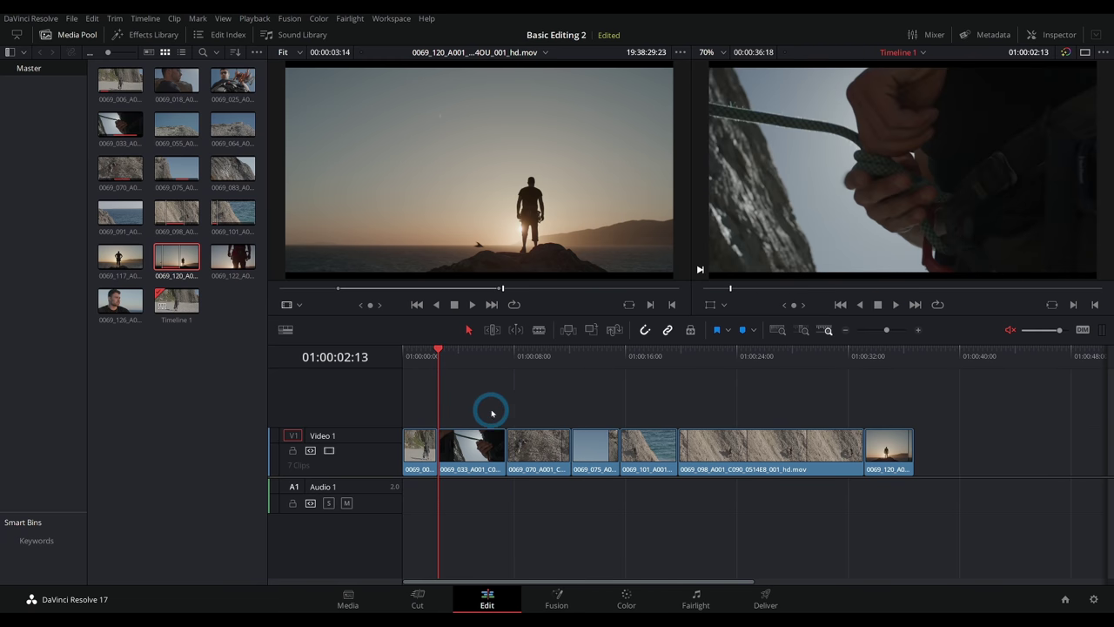
key(space)
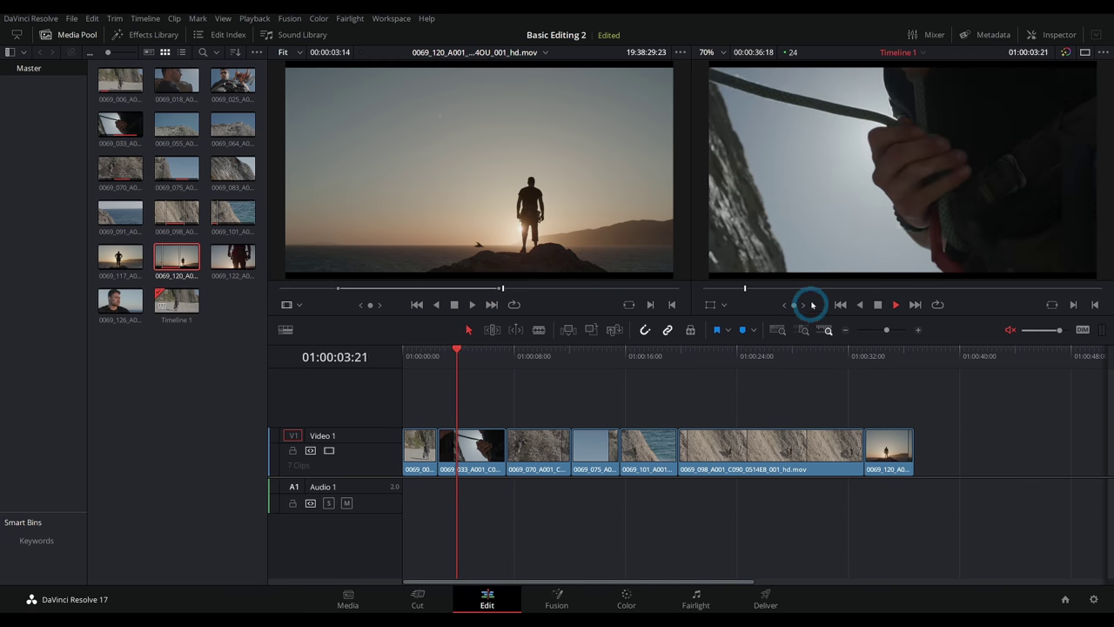
click(690, 378)
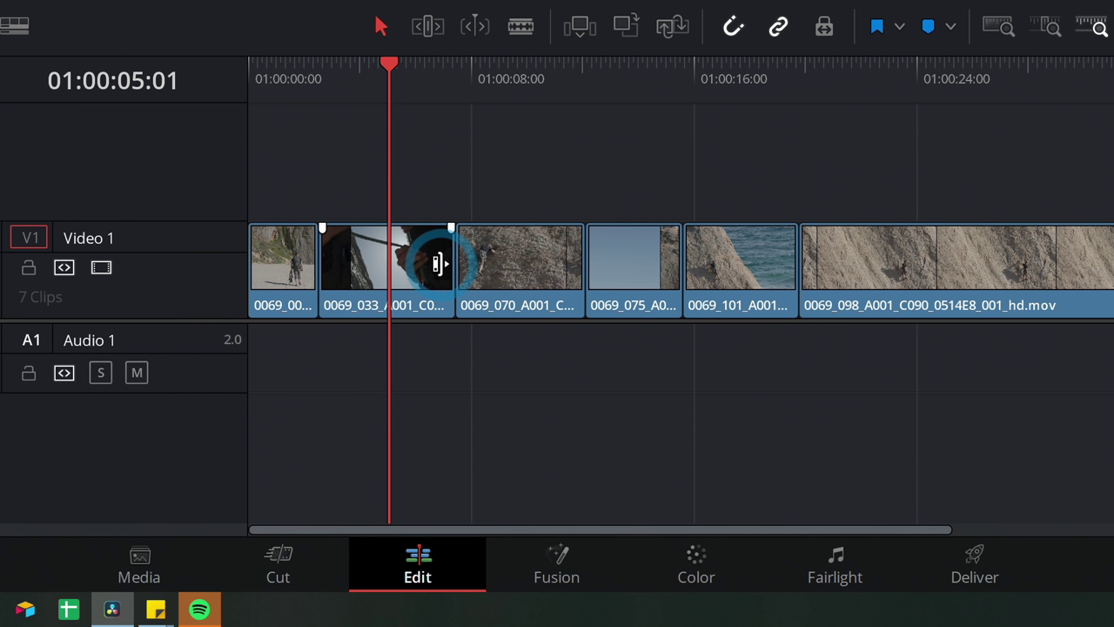
Trim the end of 0069_033 to the playhead, shift all following clips back to close the gap, and undo that shift
drag(497, 451, 472, 450)
drag(445, 179, 875, 328)
drag(516, 268, 459, 319)
click(516, 360)
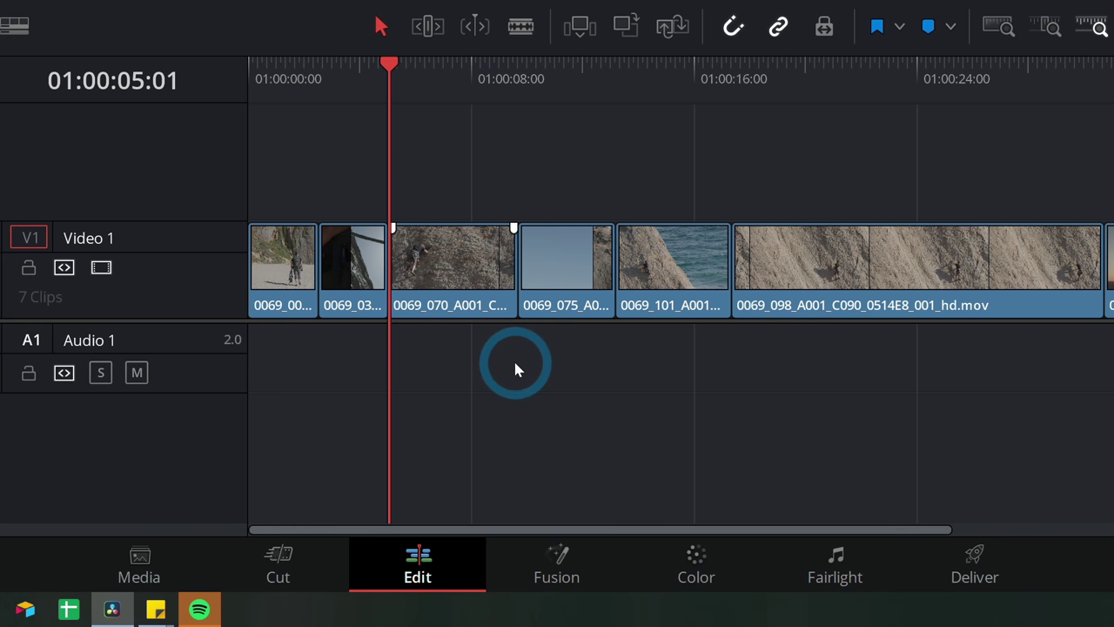
key(ctrl+z)
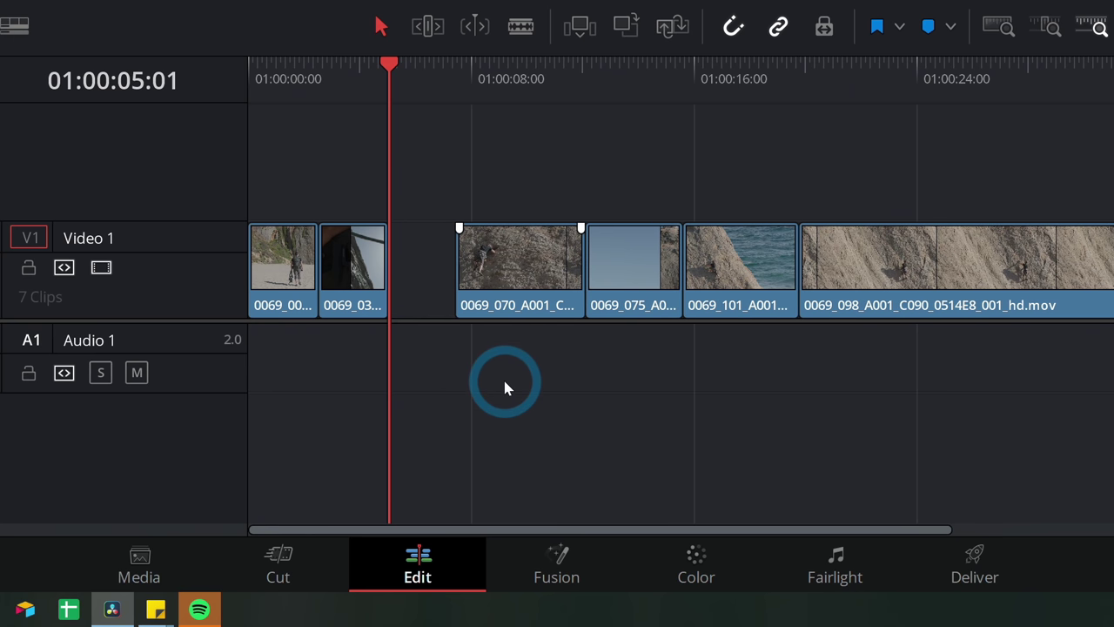
Ripple delete the gap after 0069_033, and undo both the deletion and the trim of that clip
click(425, 265)
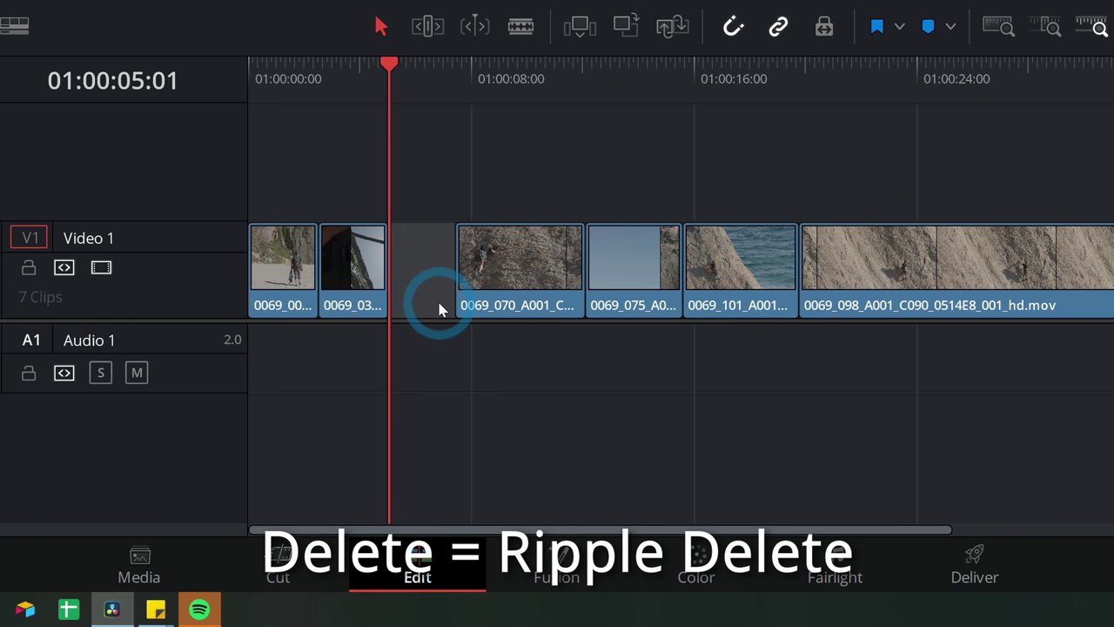
key(Delete)
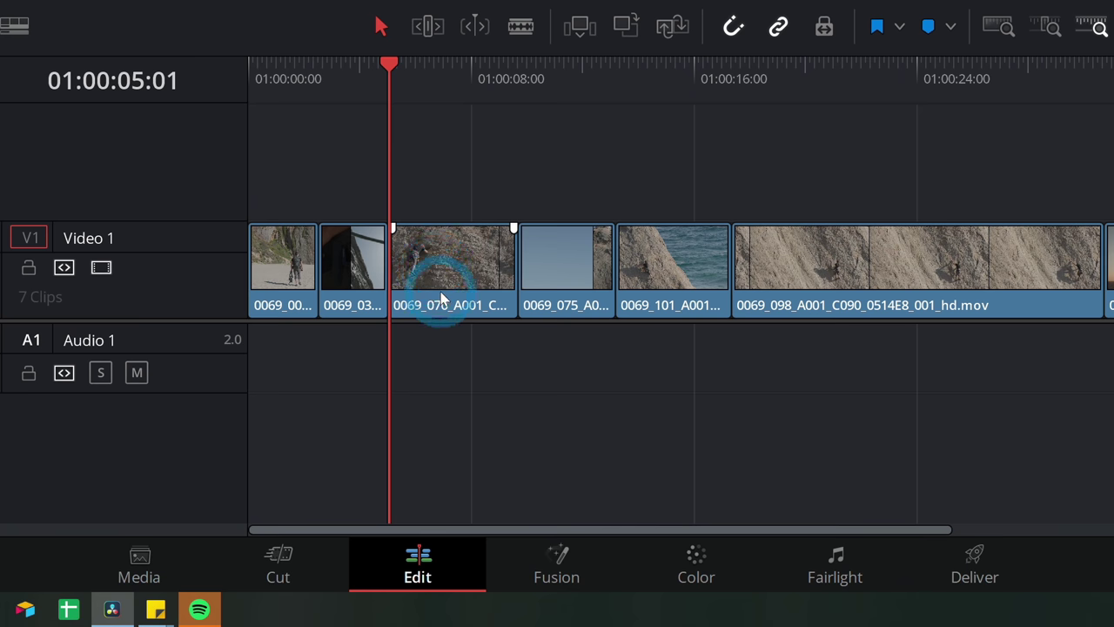
key(ctrl+z)
key(ctrl+z)
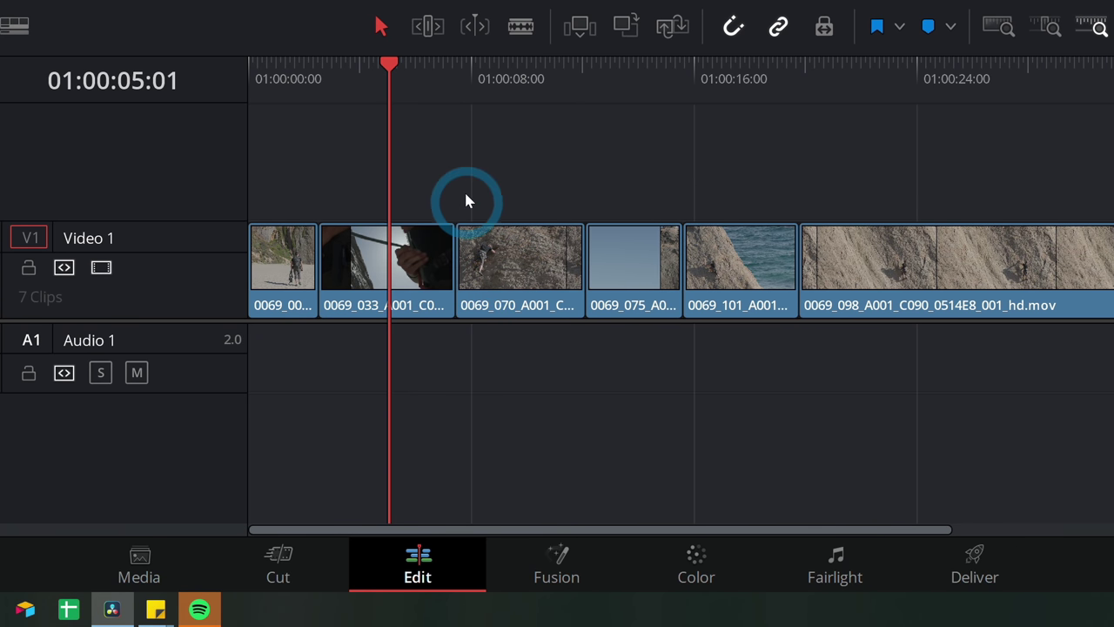
click(542, 283)
click(722, 309)
click(510, 254)
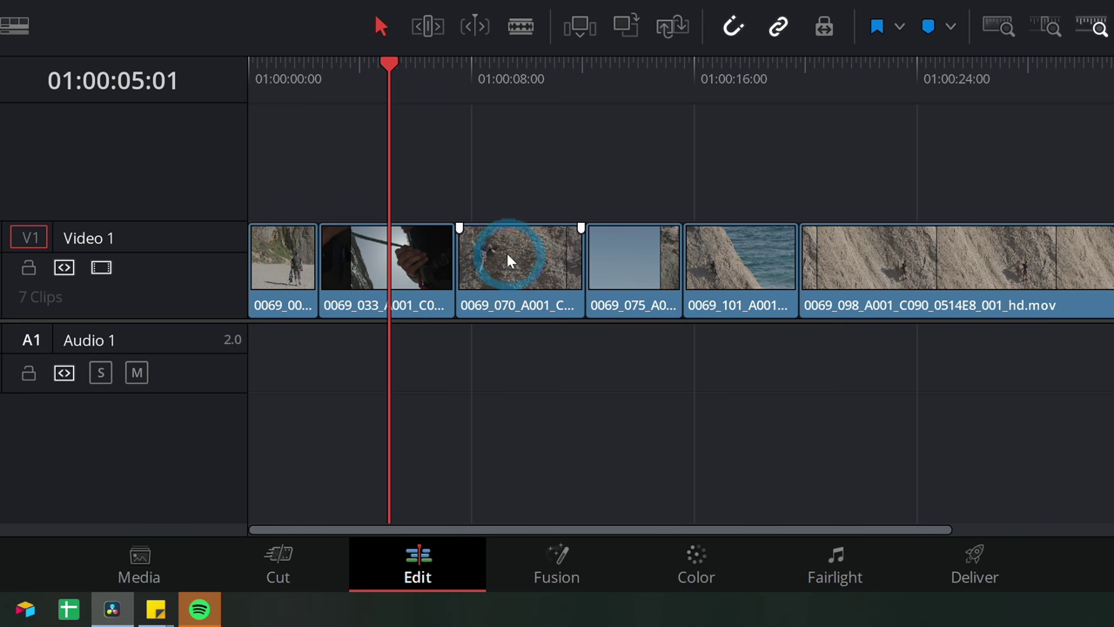
click(463, 206)
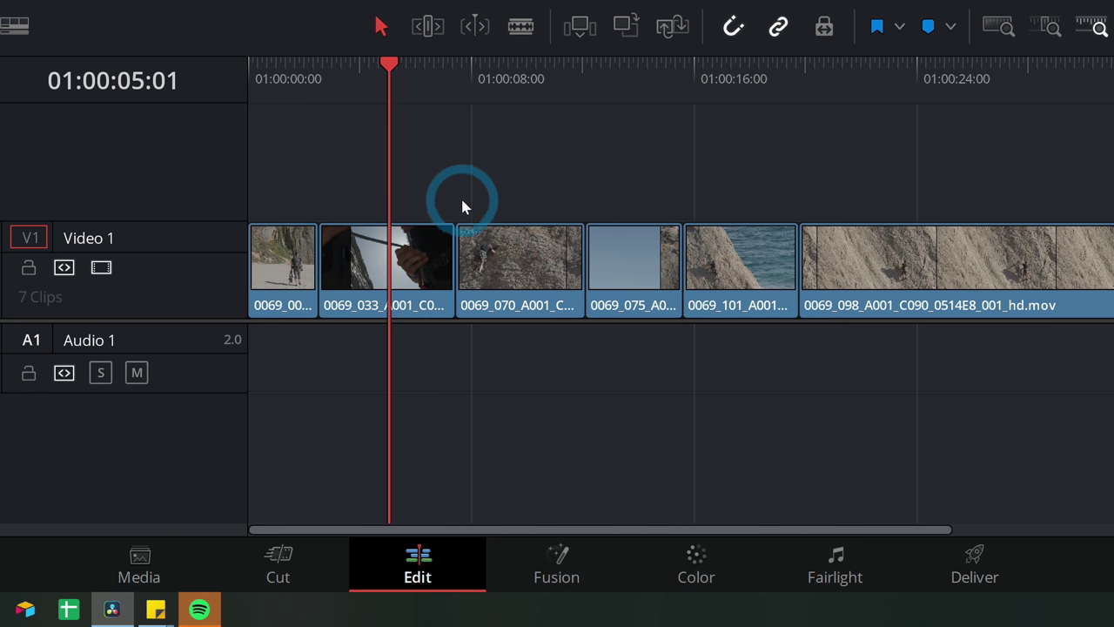
Ripple trim the end of 0069_033 to the playhead at 01:00:05:01 in Trim Edit Mode, and return to Selection Mode
click(428, 29)
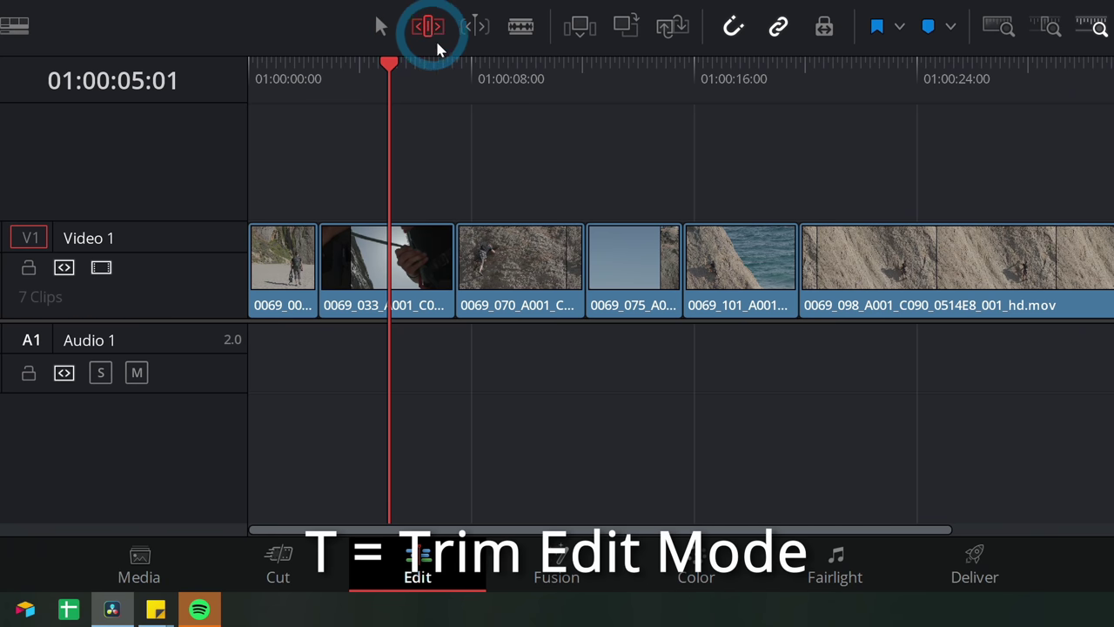
drag(439, 258, 381, 259)
click(381, 27)
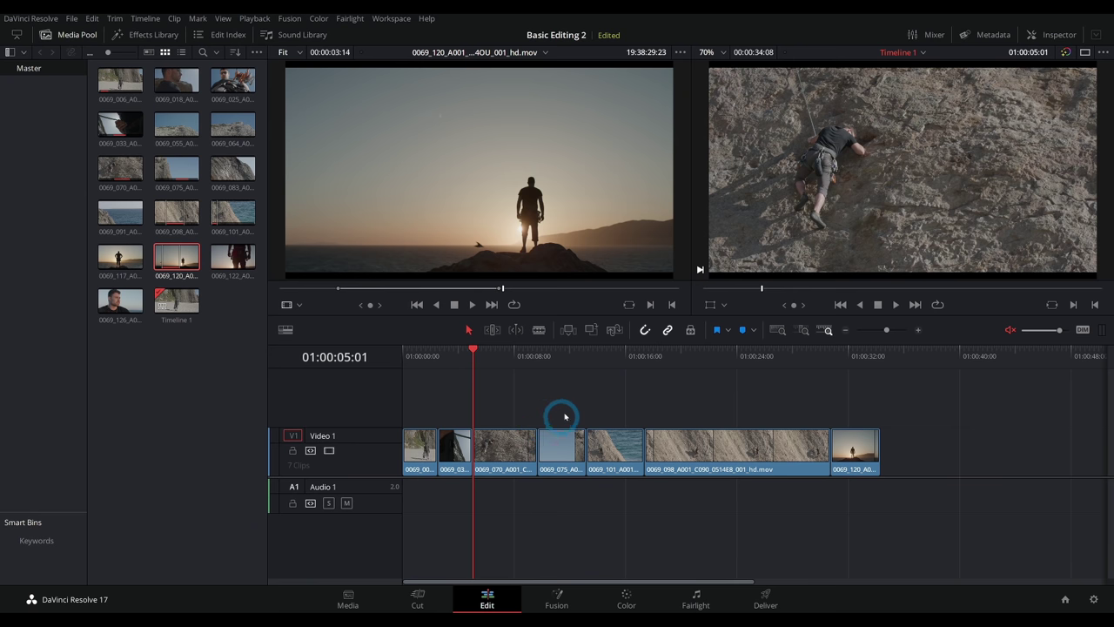
Play on to 01:00:21:08 and ripple trim the end of the 0069_098 clip to the playhead in Trim Edit Mode
key(space)
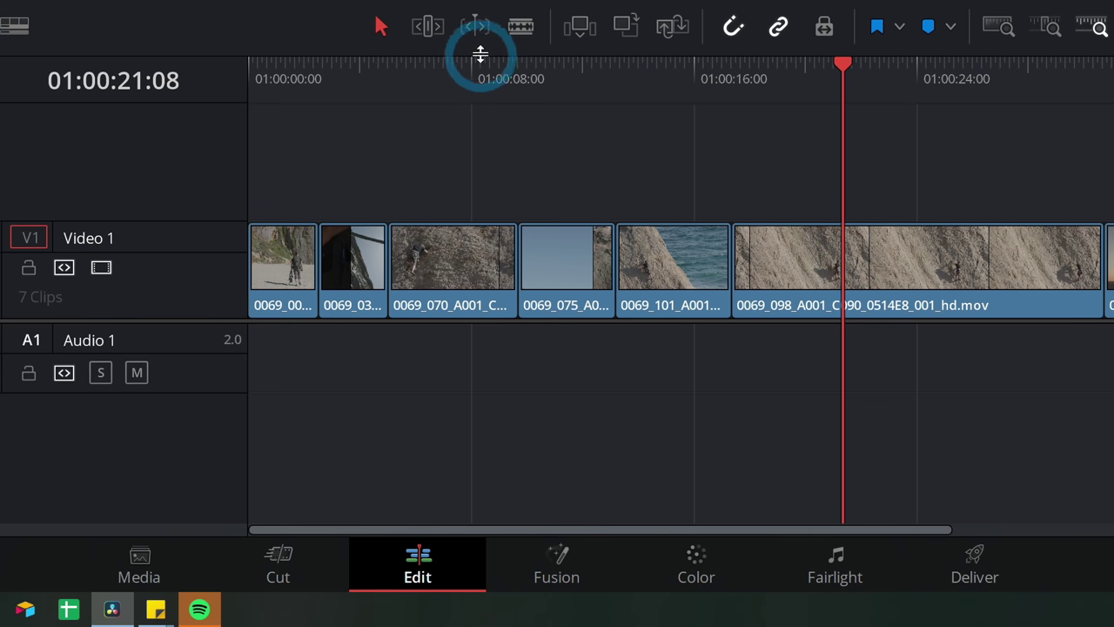
click(492, 330)
scroll(628, 396, right, 5)
click(840, 253)
drag(838, 253, 589, 258)
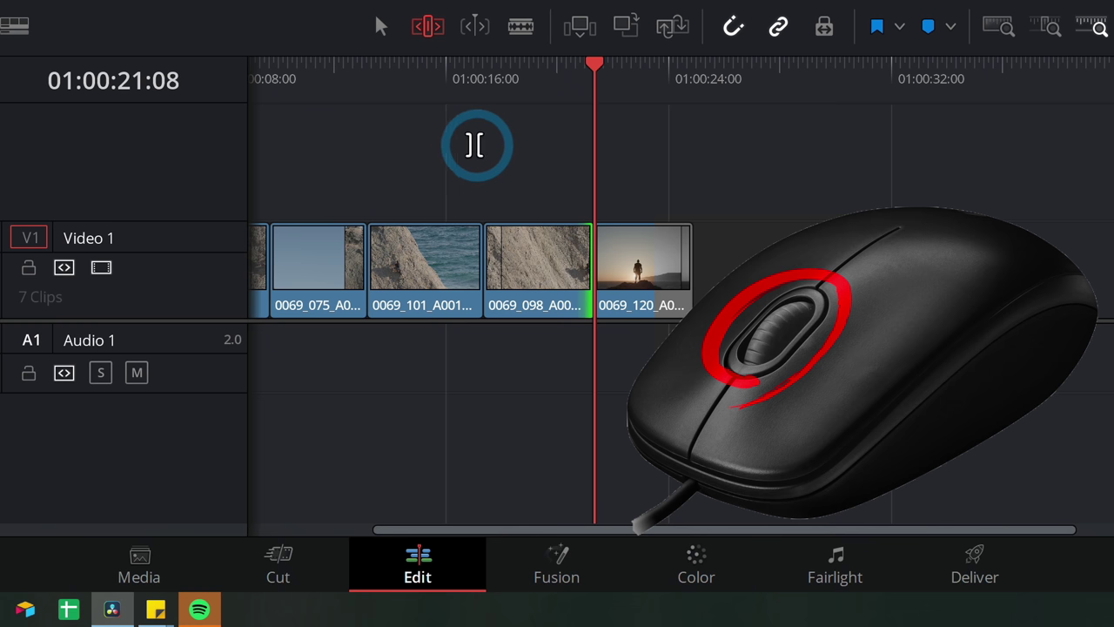
Scroll the timeline back and forth horizontally and shift the pictures inside the source and timeline viewers
scroll(470, 152, right, 2)
scroll(496, 148, left, 3)
scroll(392, 144, right, 4)
scroll(304, 157, right, 2)
scroll(287, 162, left, 4)
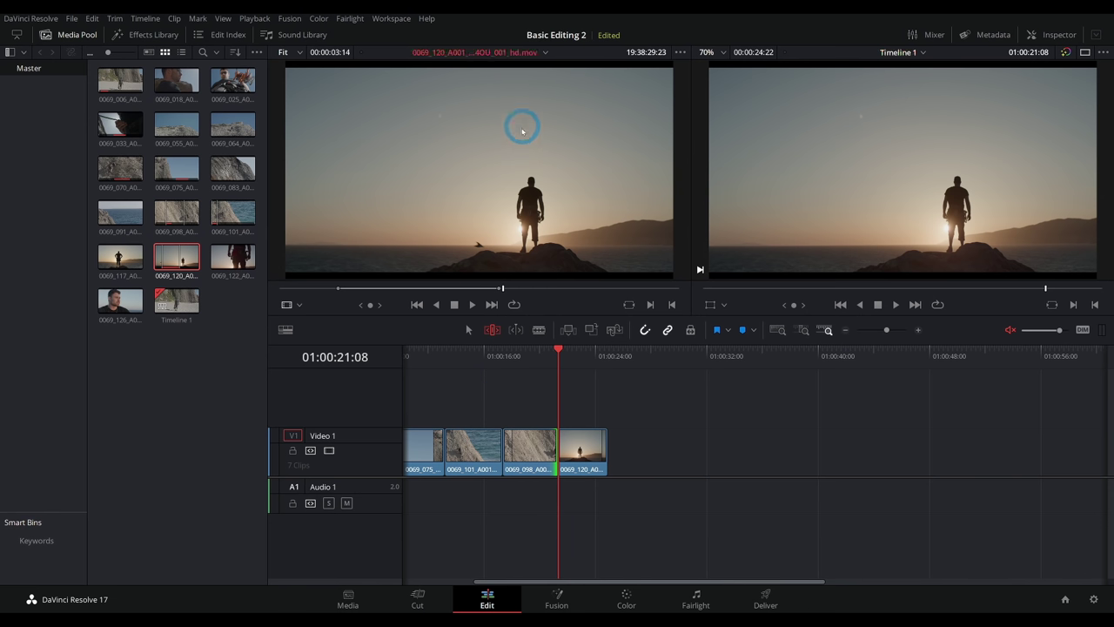
scroll(522, 131, left, 3)
scroll(543, 105, right, 4)
scroll(748, 168, up, 3)
scroll(745, 148, up, 3)
Play the 0069_120 clip through to the end of the timeline and scroll back to the timeline's start
click(905, 304)
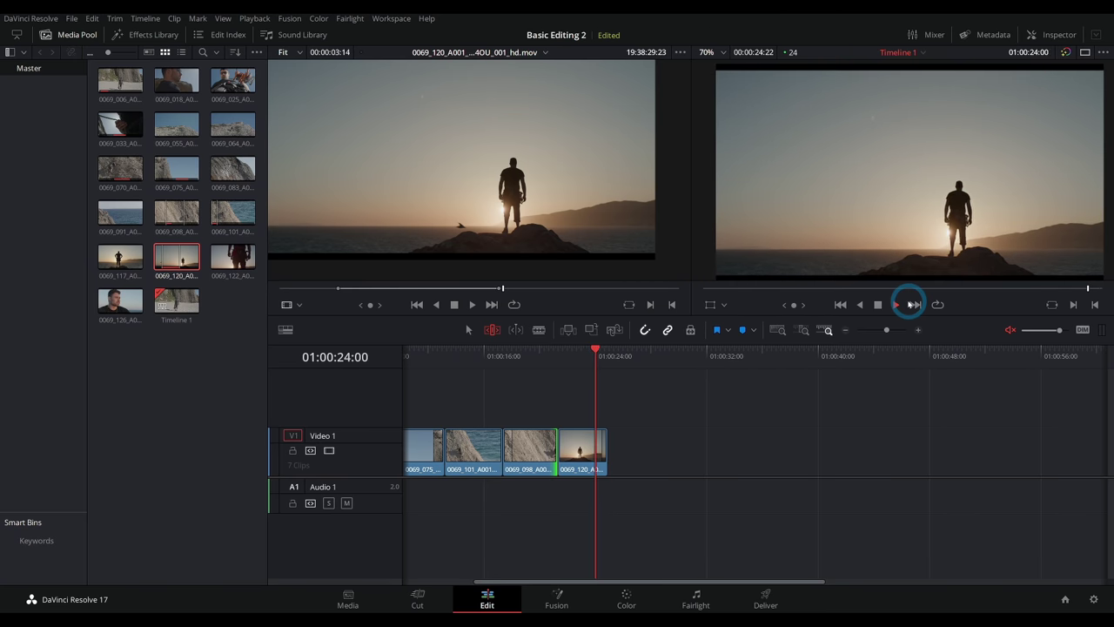
click(773, 399)
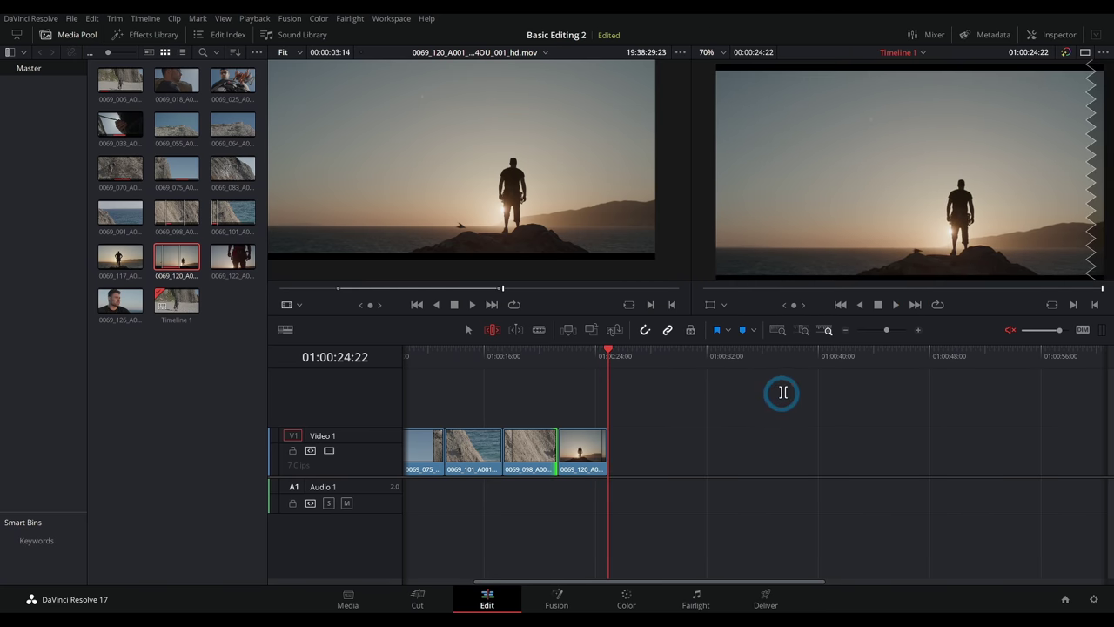
scroll(792, 401, left, 3)
click(751, 419)
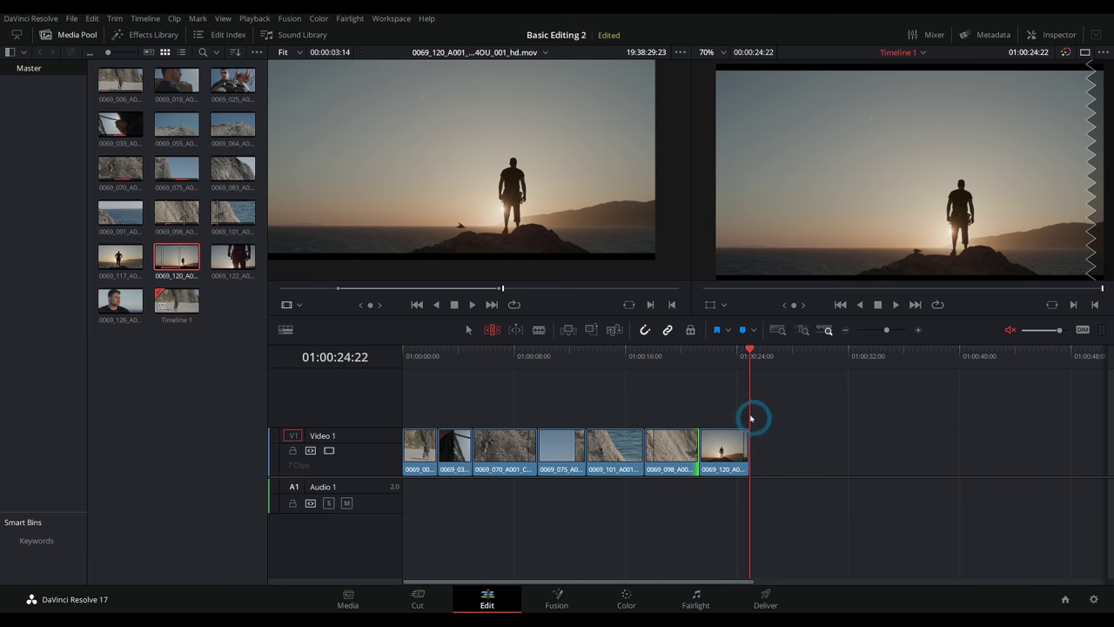
Place the playhead on the cut between 0069_098 and 0069_120 and zoom the timeline in and back out around it
click(691, 357)
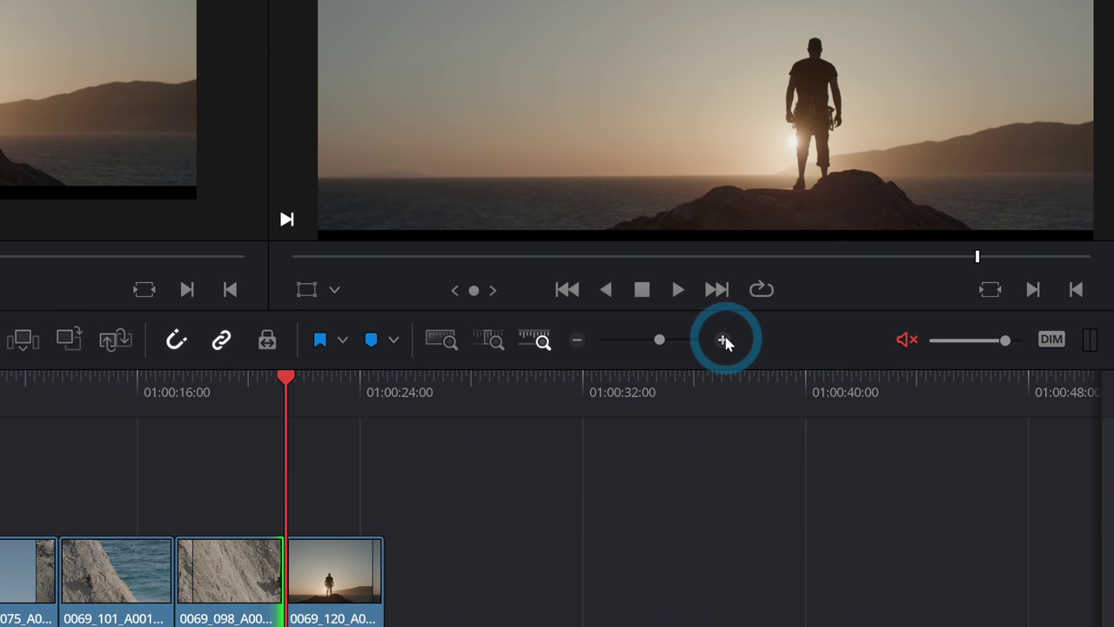
click(724, 340)
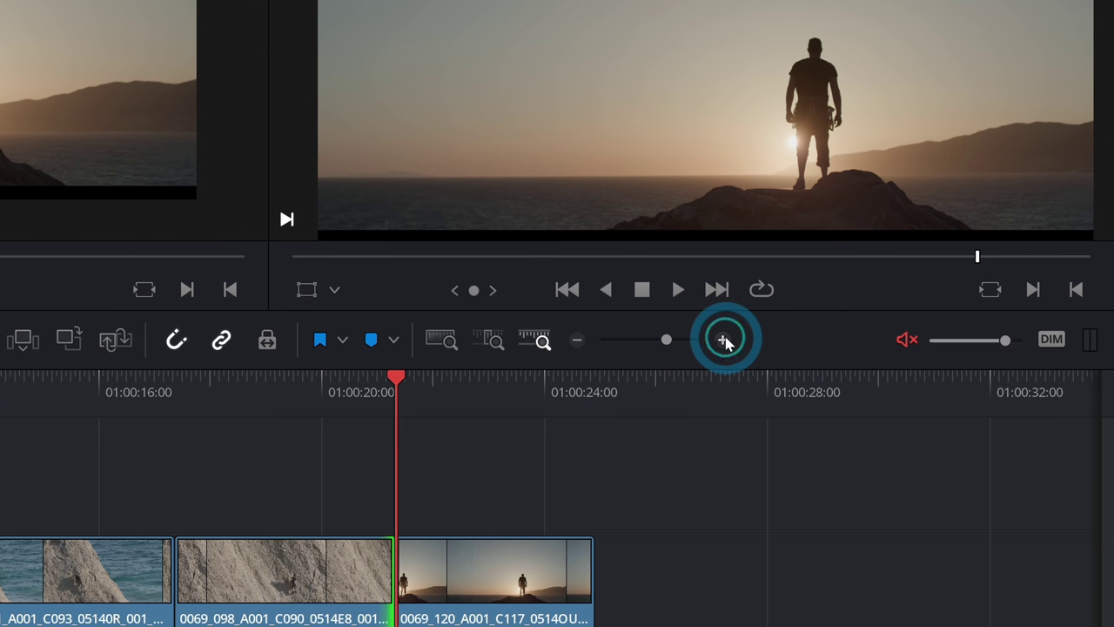
click(723, 340)
click(724, 340)
click(578, 341)
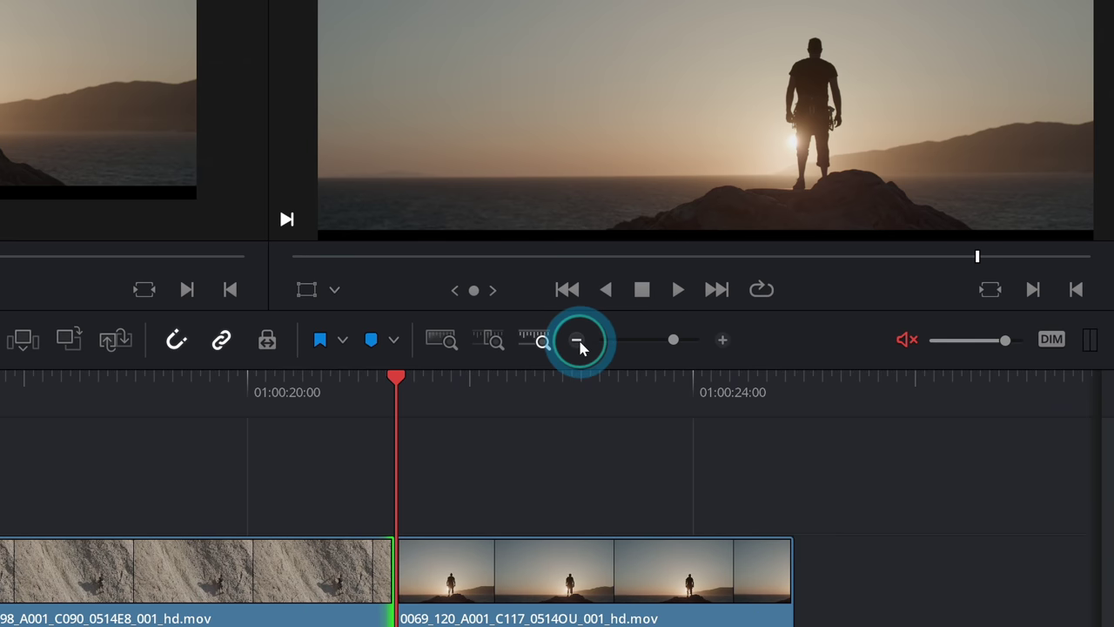
click(578, 341)
click(578, 341)
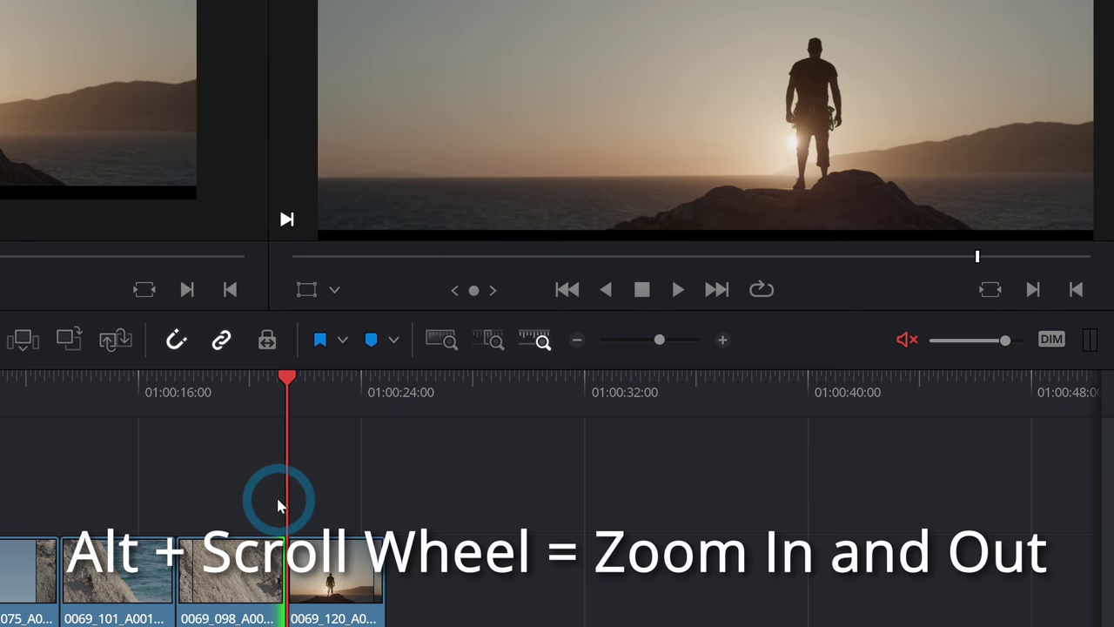
Move the playhead to the start of 0069_033 at 01:00:02:13, fit the whole edit in the timeline, and return to Selection Mode
alt+scroll(283, 492, up, 2)
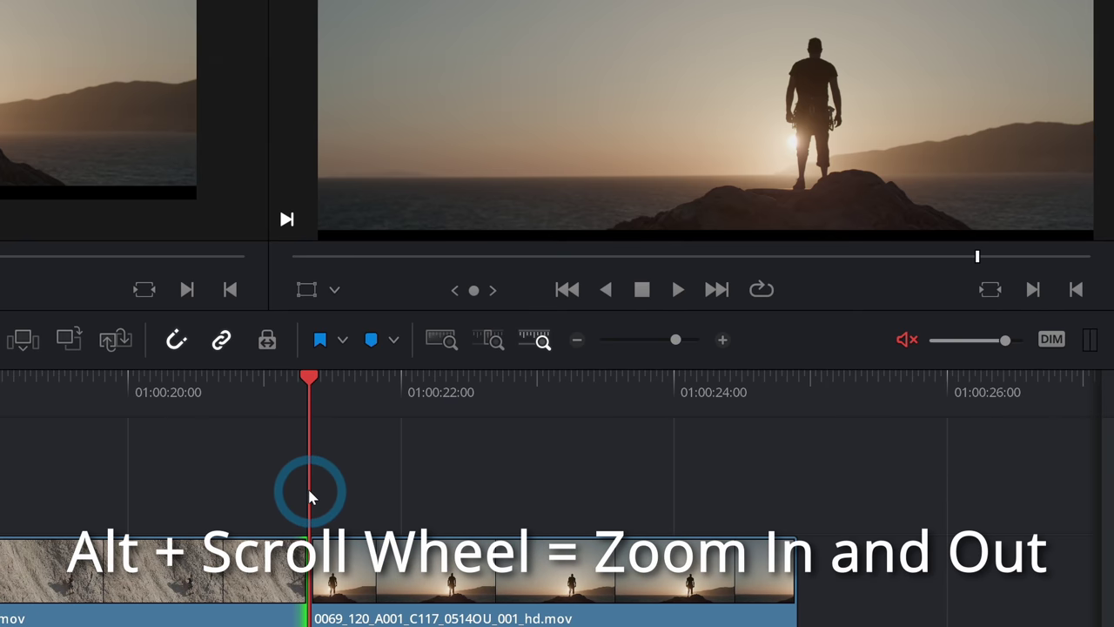
alt+scroll(306, 485, down, 3)
click(490, 433)
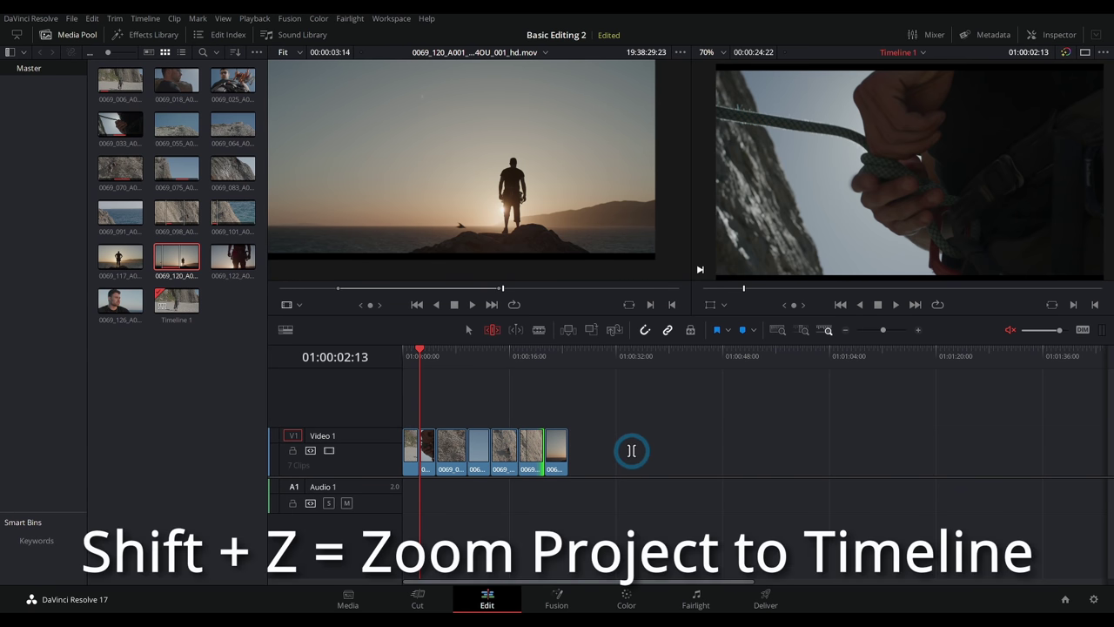
key(shift+z)
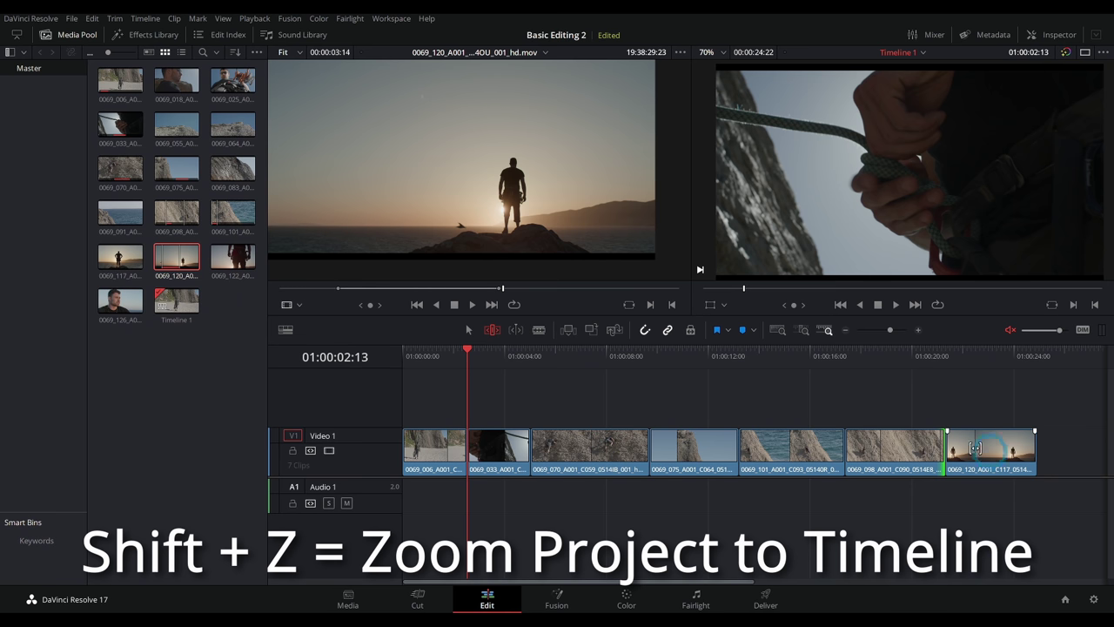
key(a)
click(661, 442)
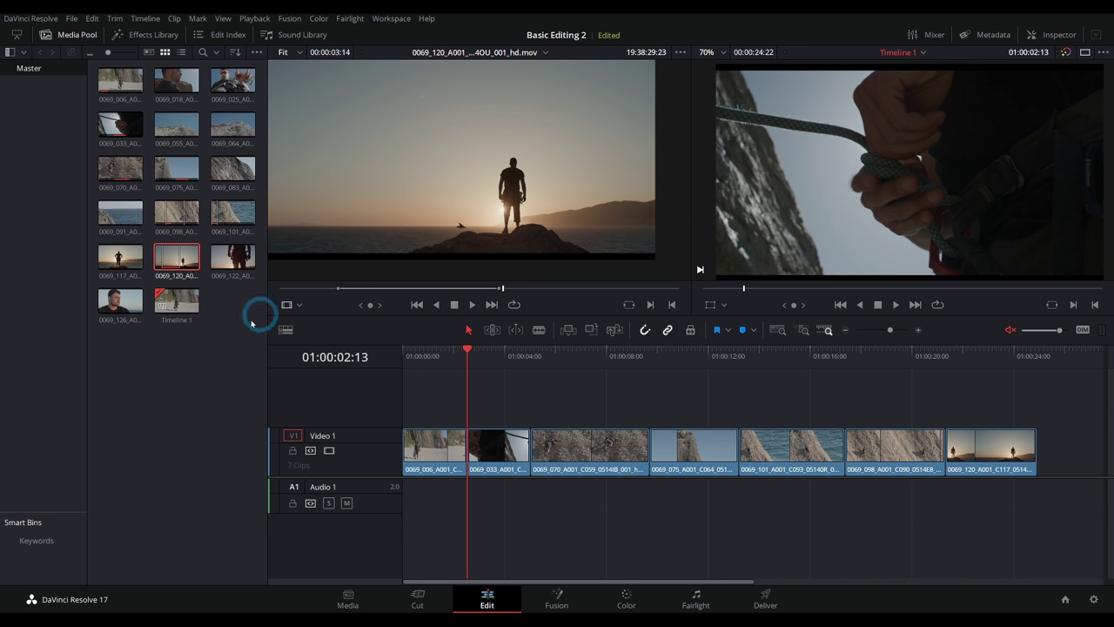
Switch to File Explorer and import Climber_VO2.m4a and the Monument MP3 track into the media pool
click(230, 339)
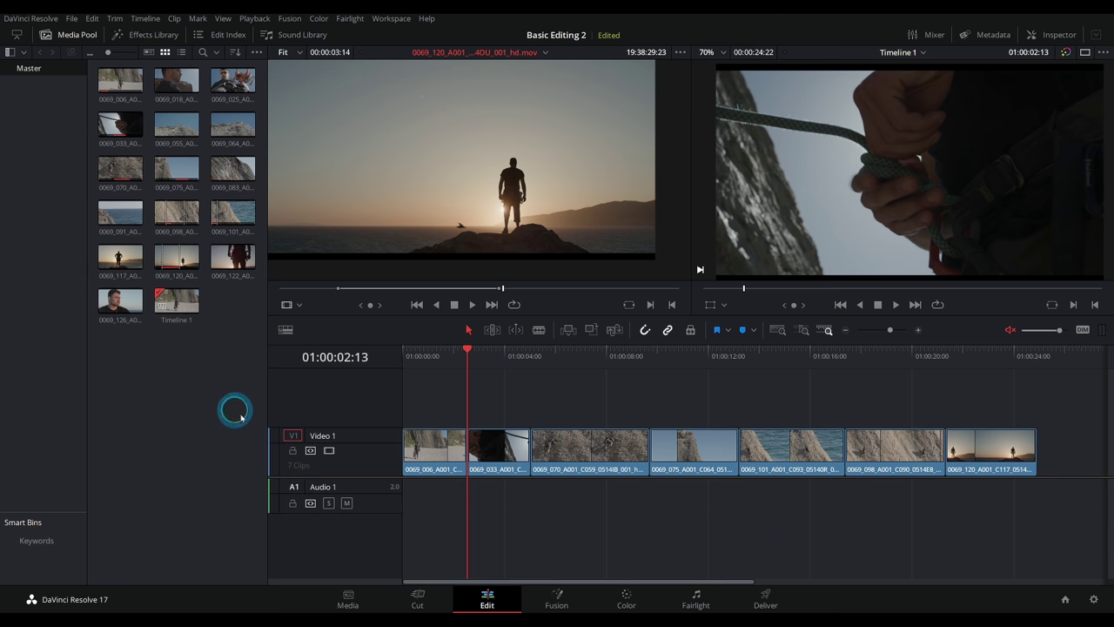
key(alt+Tab)
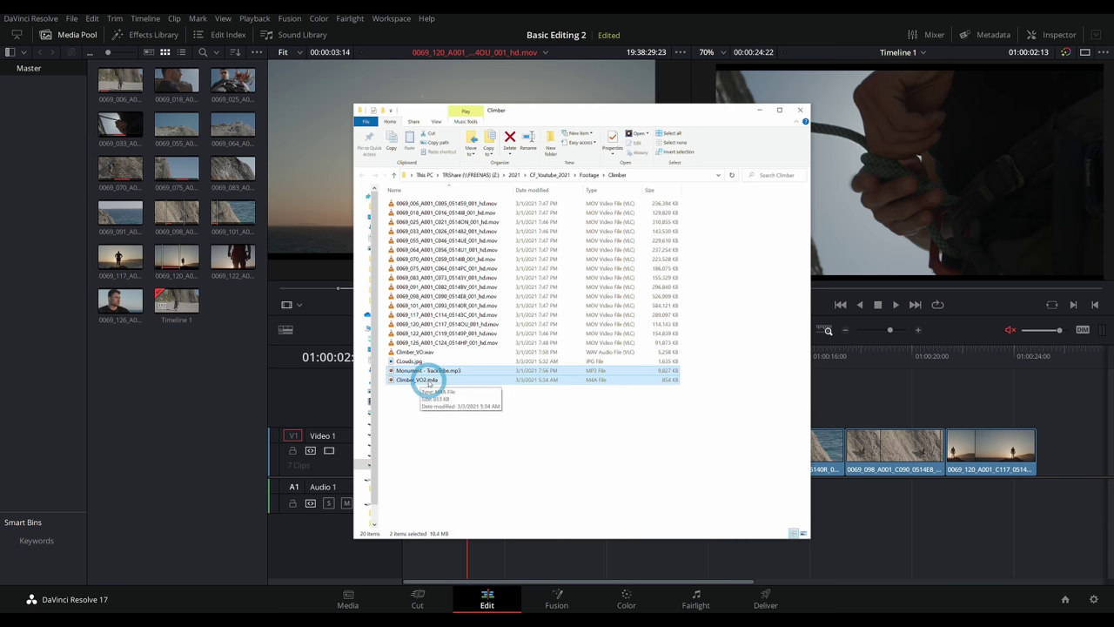
drag(435, 370, 196, 417)
click(198, 393)
Open Climber_VO2.m4a in the source viewer and play its first phrase from about 00:00:04:04
double_click(175, 304)
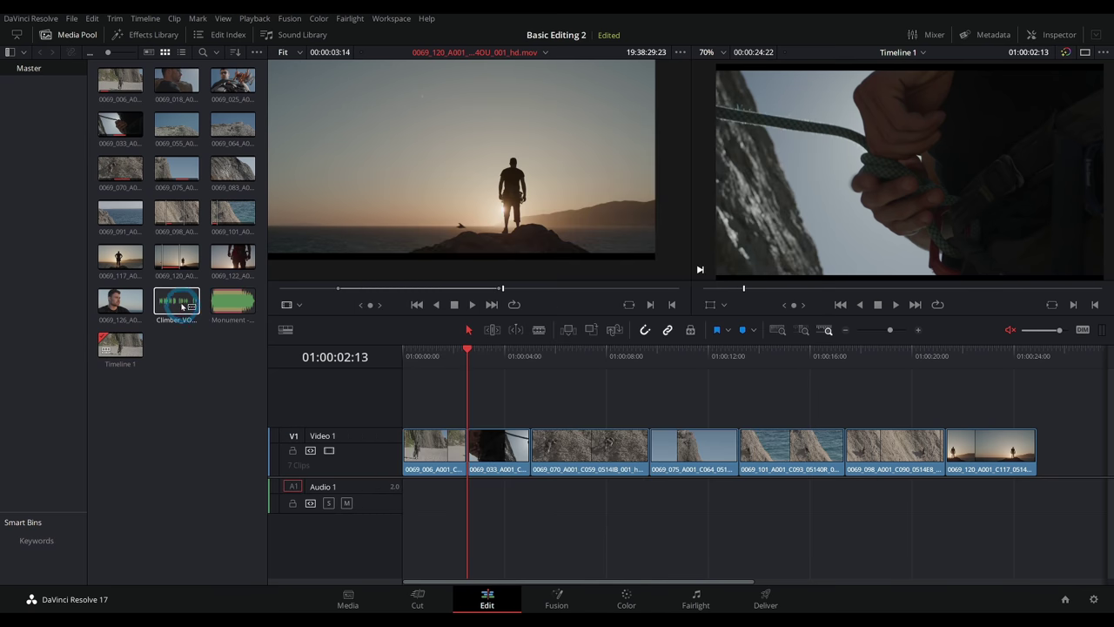
click(501, 234)
drag(514, 290, 320, 287)
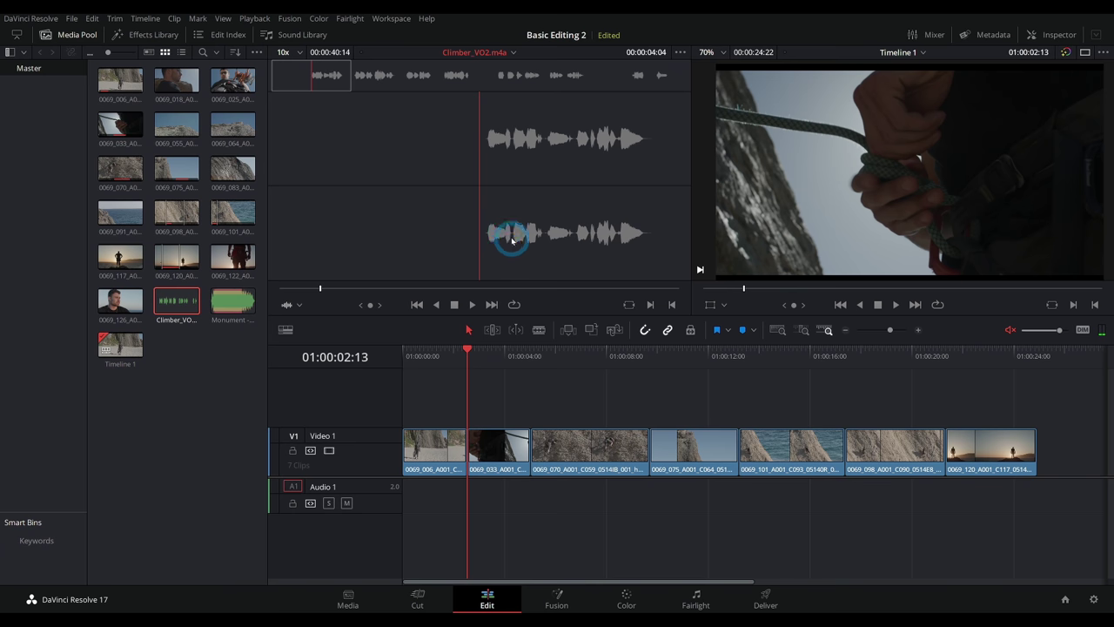
key(space)
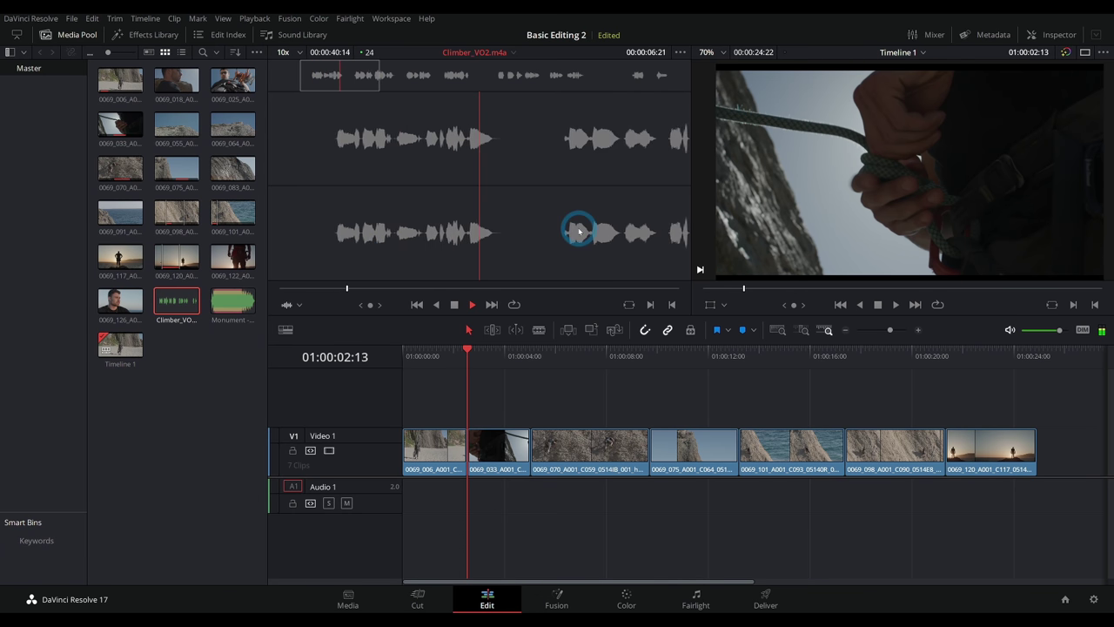
key(space)
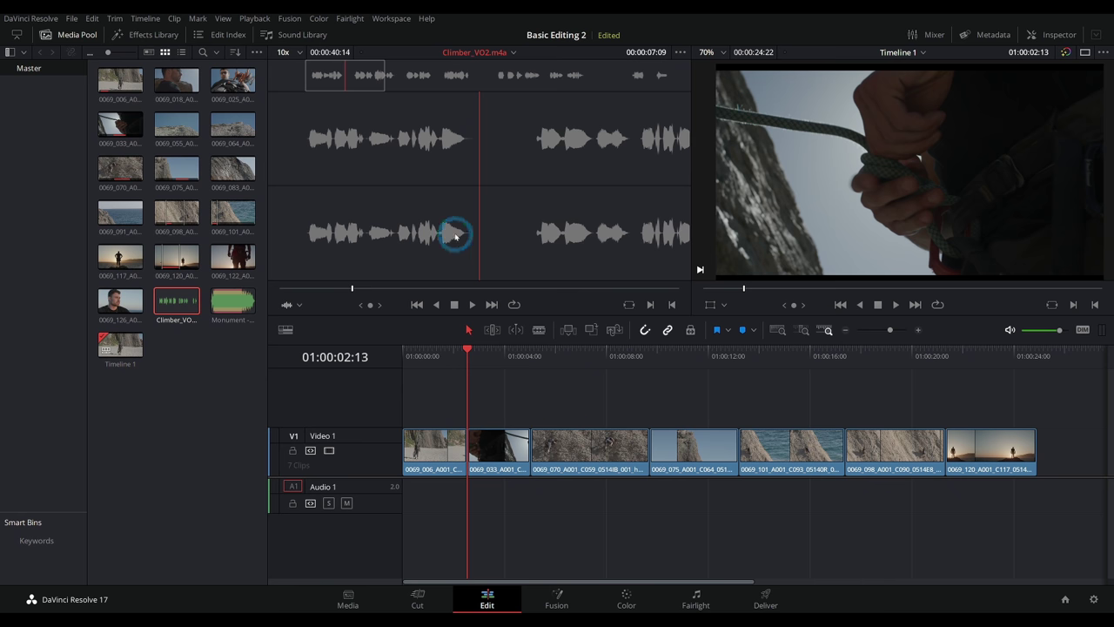
Mark the first phrase of Climber_VO2.m4a from 00:00:04:03 to 00:00:07:14 and place it on Audio 1
drag(455, 234, 199, 292)
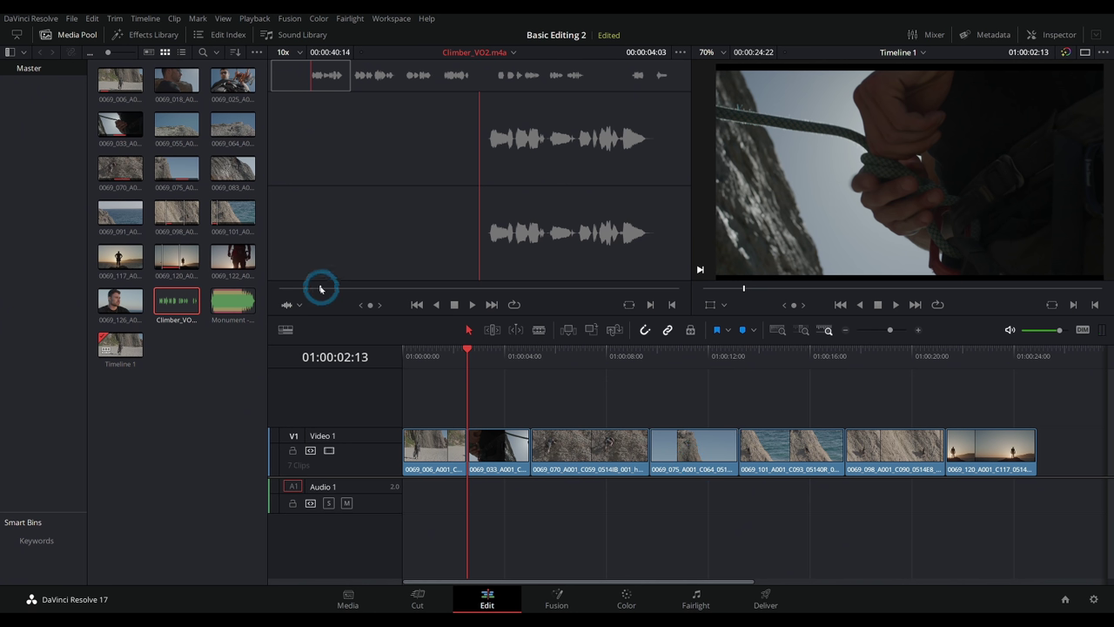
key(i)
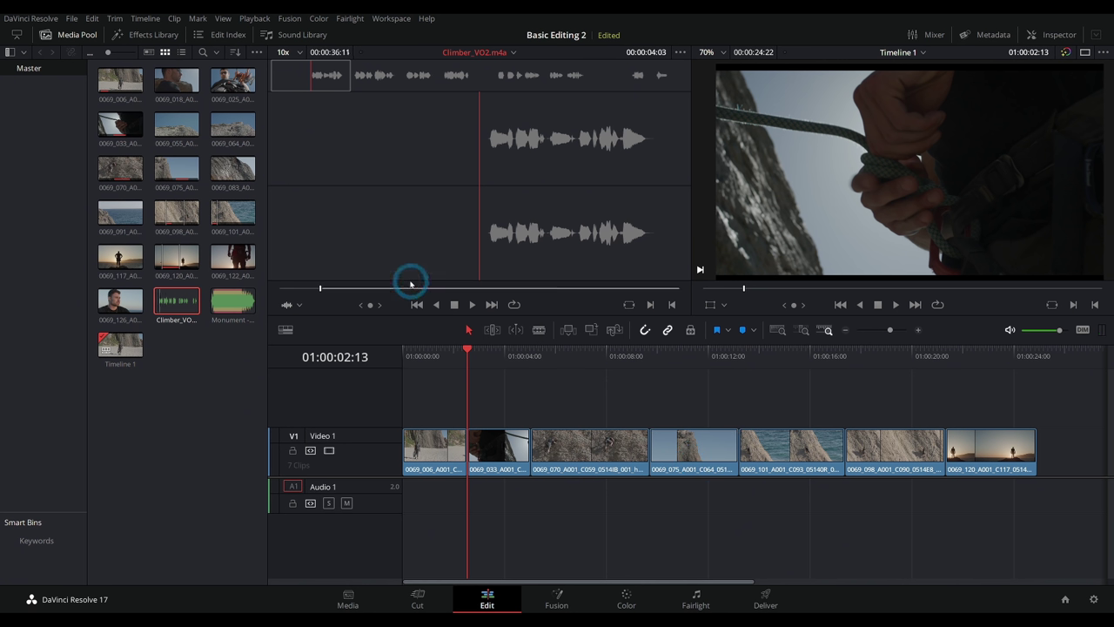
click(472, 305)
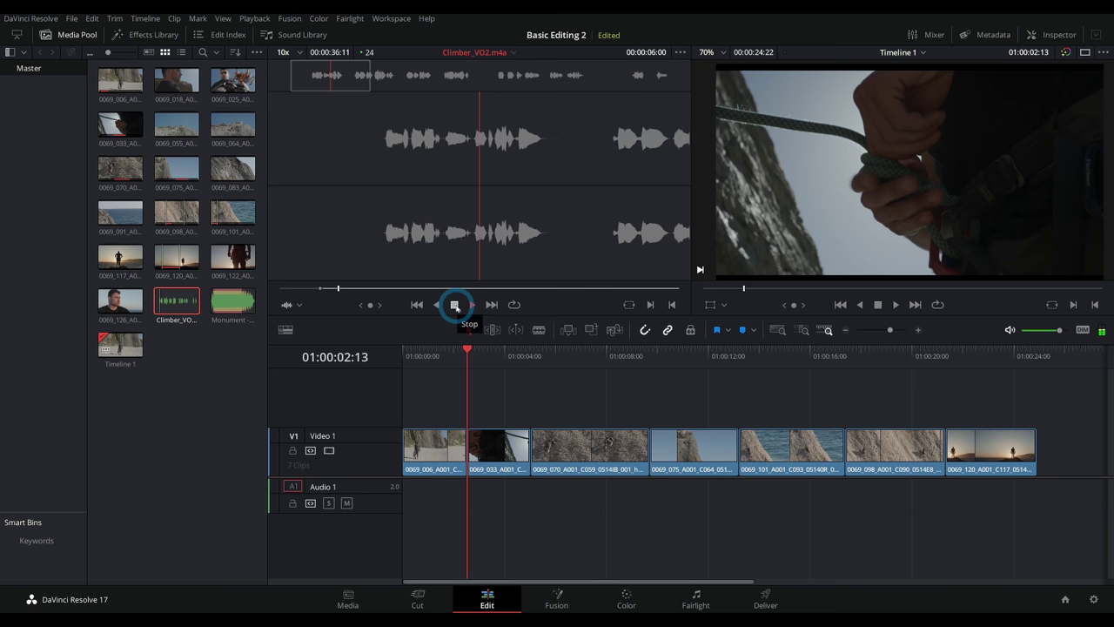
click(454, 304)
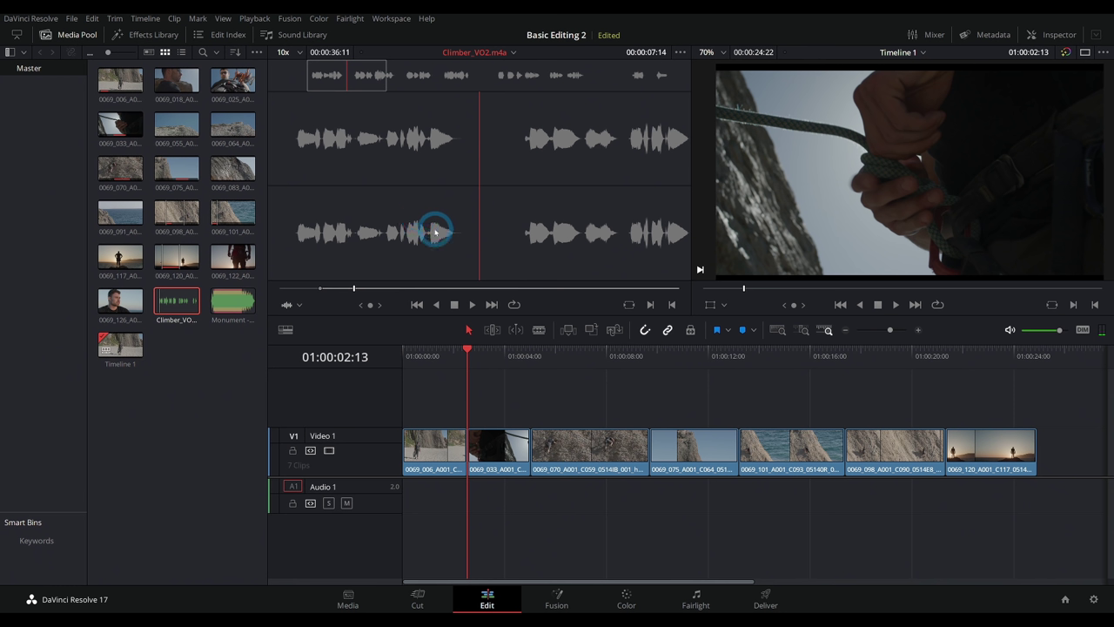
drag(437, 165, 450, 509)
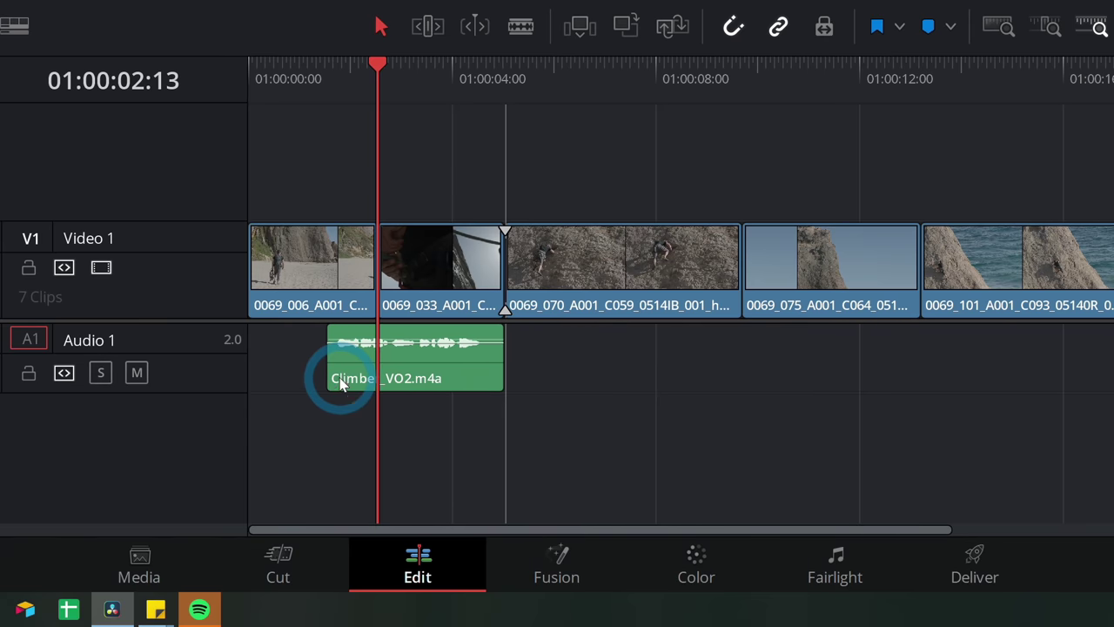
Move the voice-over clip on Audio 1 to the timeline's start and play the edit from there to 01:00:03:13
drag(342, 384, 344, 383)
drag(450, 378, 556, 383)
mouse_move(599, 352)
mouse_down()
mouse_move(563, 353)
mouse_move(577, 353)
mouse_up()
drag(540, 379, 416, 380)
key(Home)
drag(345, 349, 291, 380)
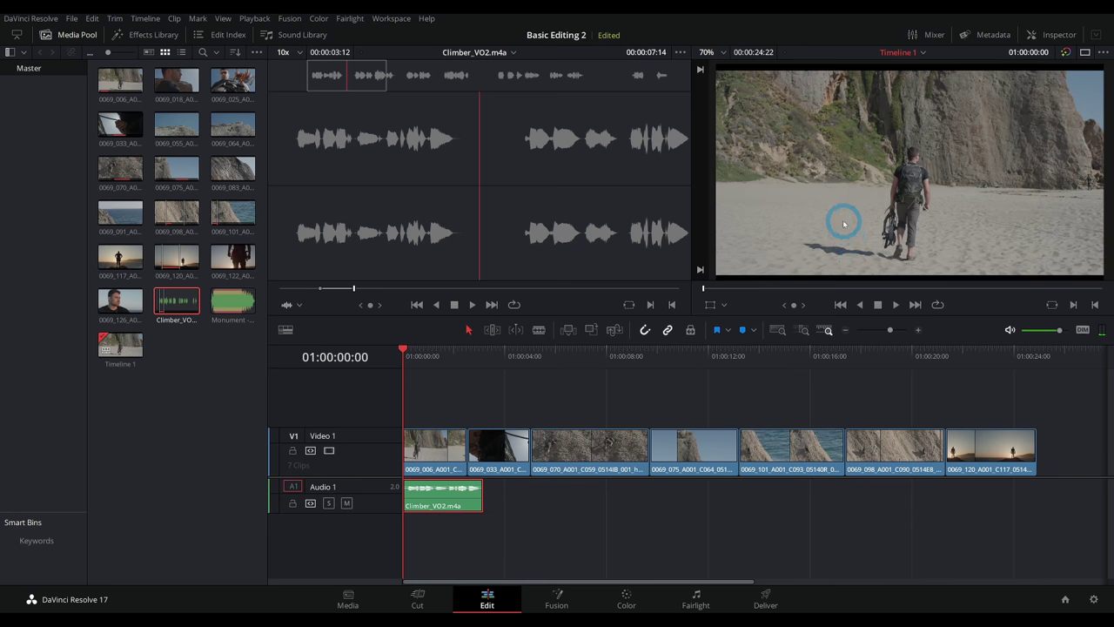
key(space)
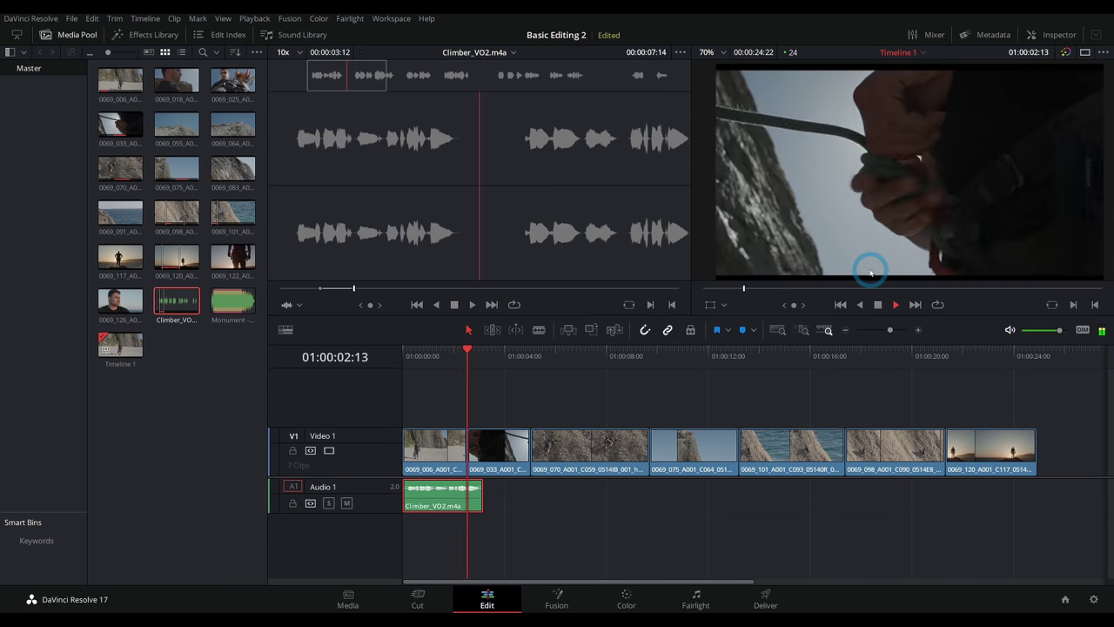
key(space)
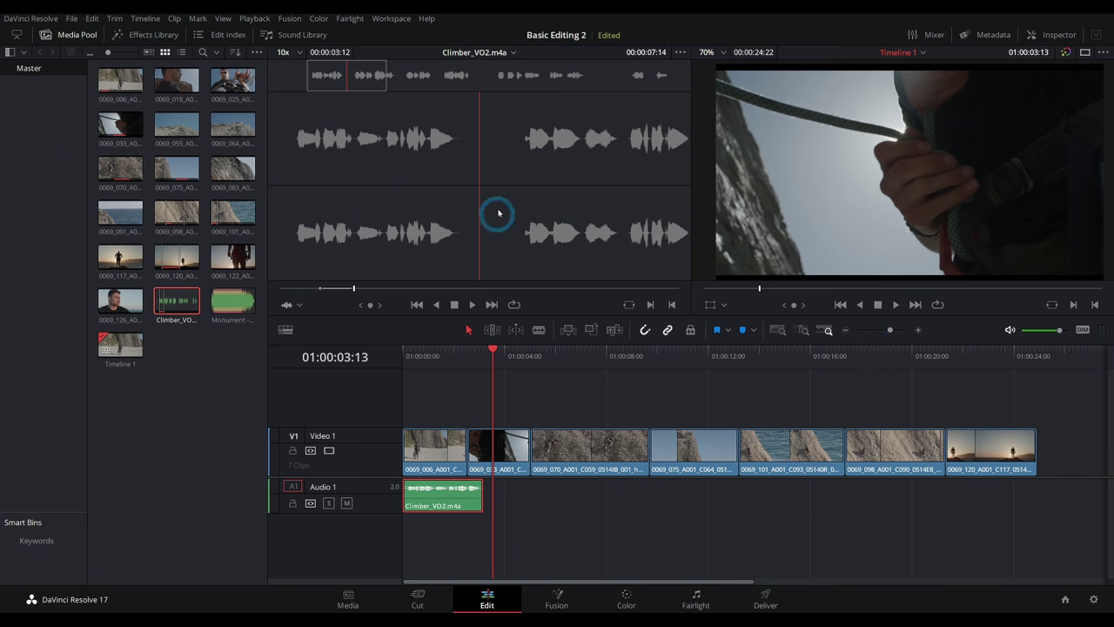
Mark the second phrase of Climber_VO2.m4a with its Out at 00:00:12:08 and place it on Audio 1 at 01:00:03:13
drag(384, 103, 360, 95)
key(space)
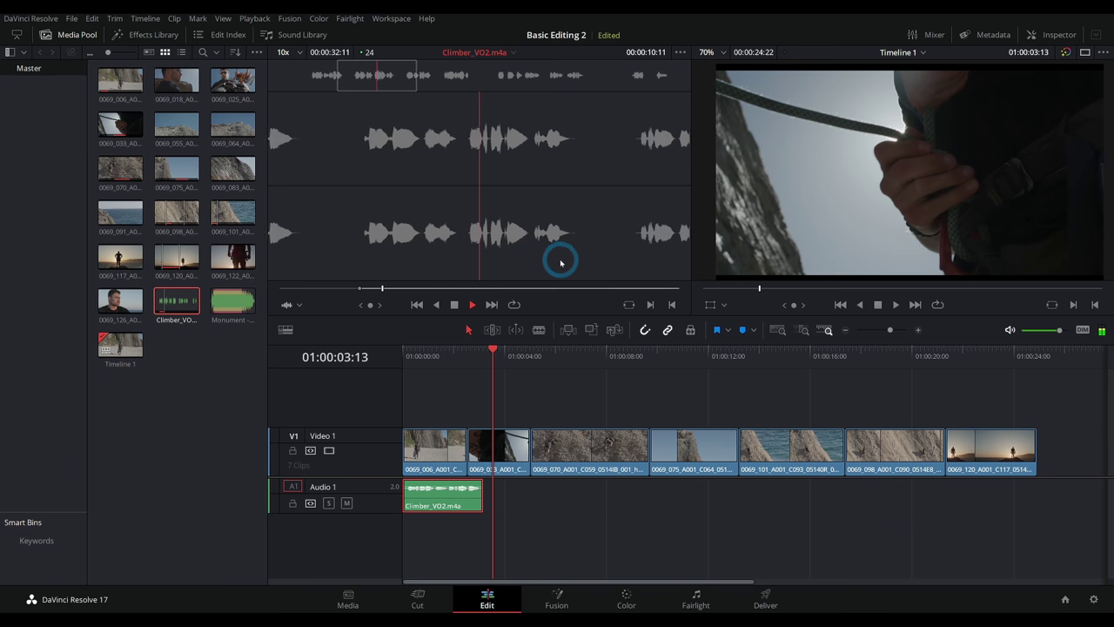
key(space)
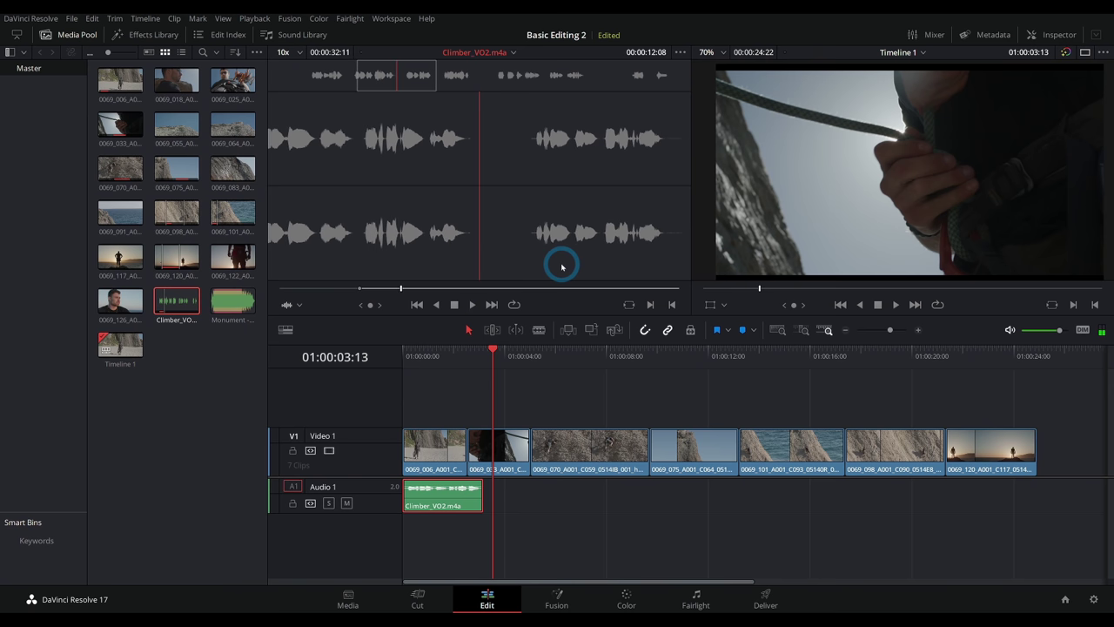
drag(450, 130, 481, 500)
Place the rest of Climber_VO2.m4a on Audio 1 from about 01:00:10, after a gap, and make the audio track taller
click(405, 288)
drag(406, 288, 668, 492)
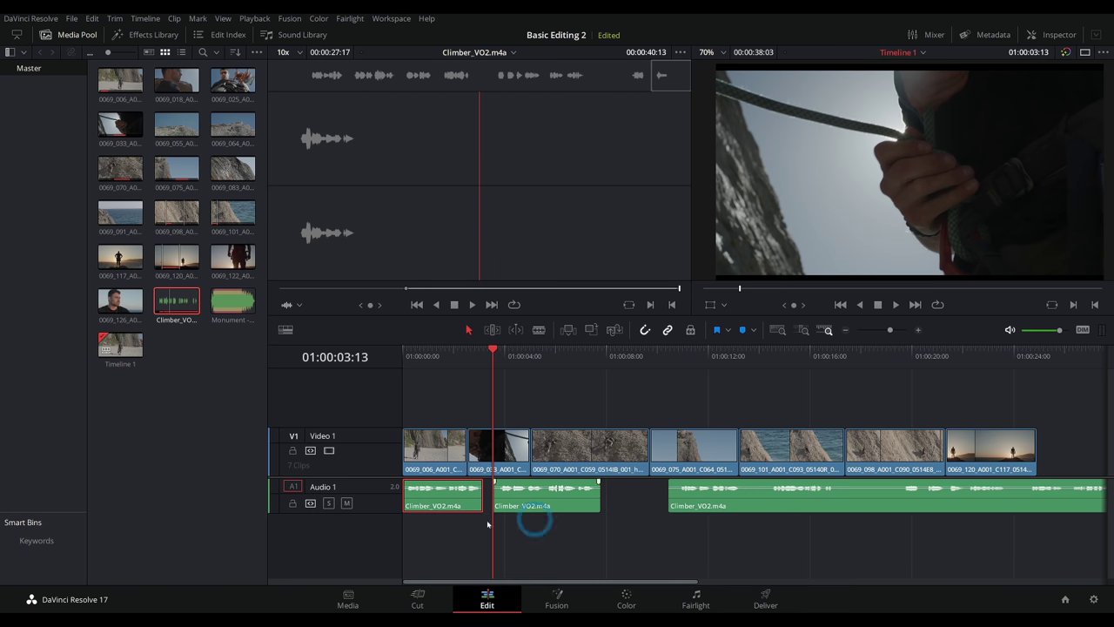
drag(389, 513, 389, 537)
Split the long voice-over clip with the Blade around the pauses between phrases, including a cut at 01:00:28:04
scroll(601, 384, right, 5)
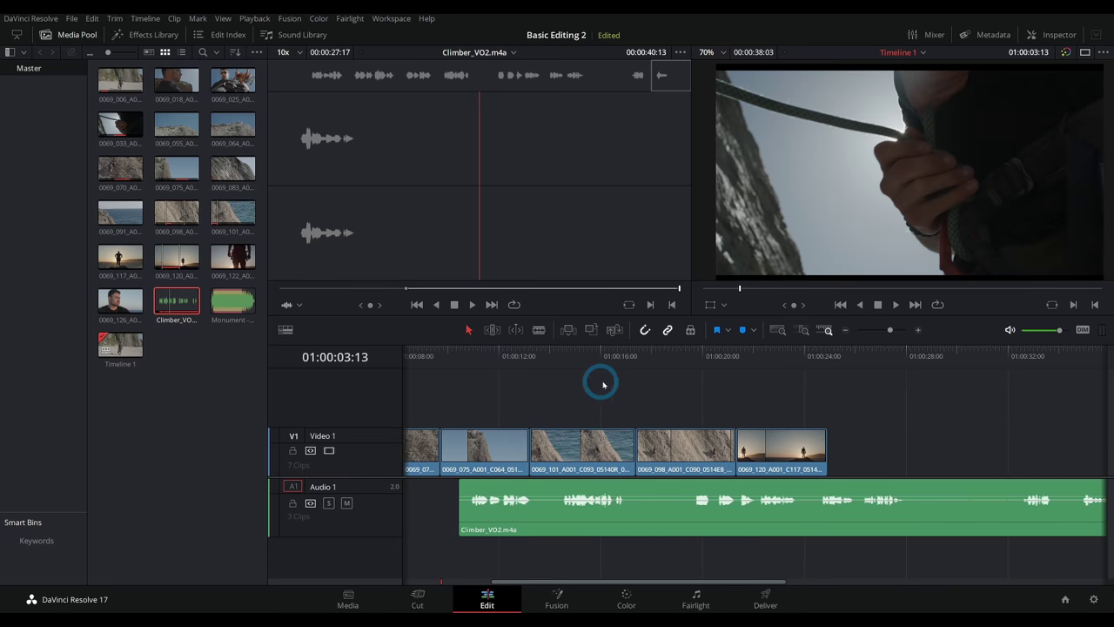
drag(882, 370, 910, 374)
key(b)
click(910, 519)
click(1019, 517)
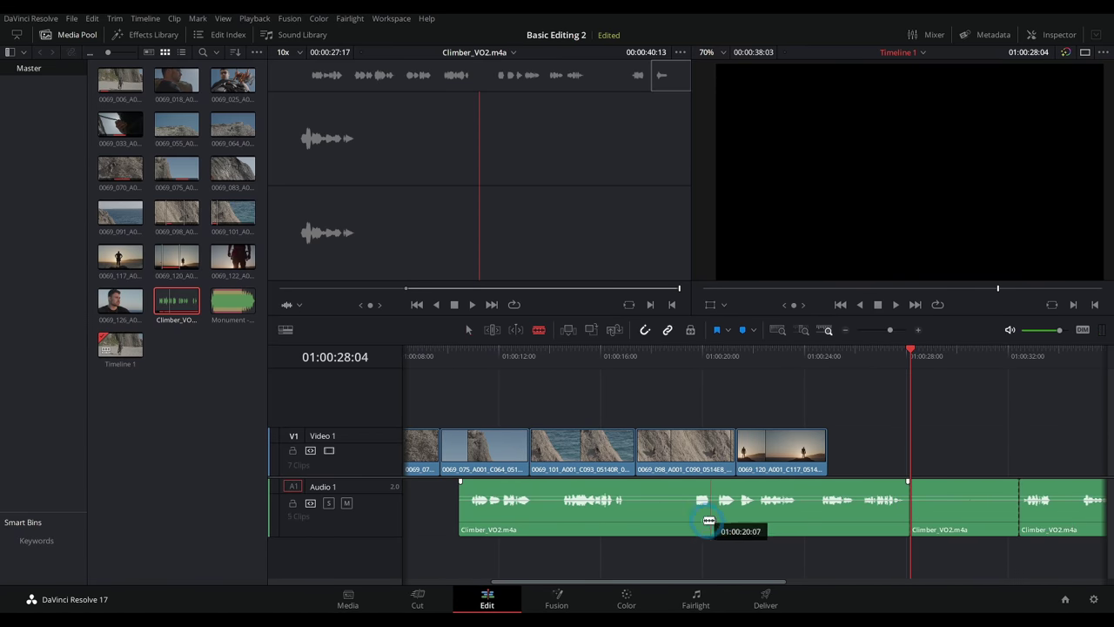
click(689, 518)
click(636, 516)
click(558, 514)
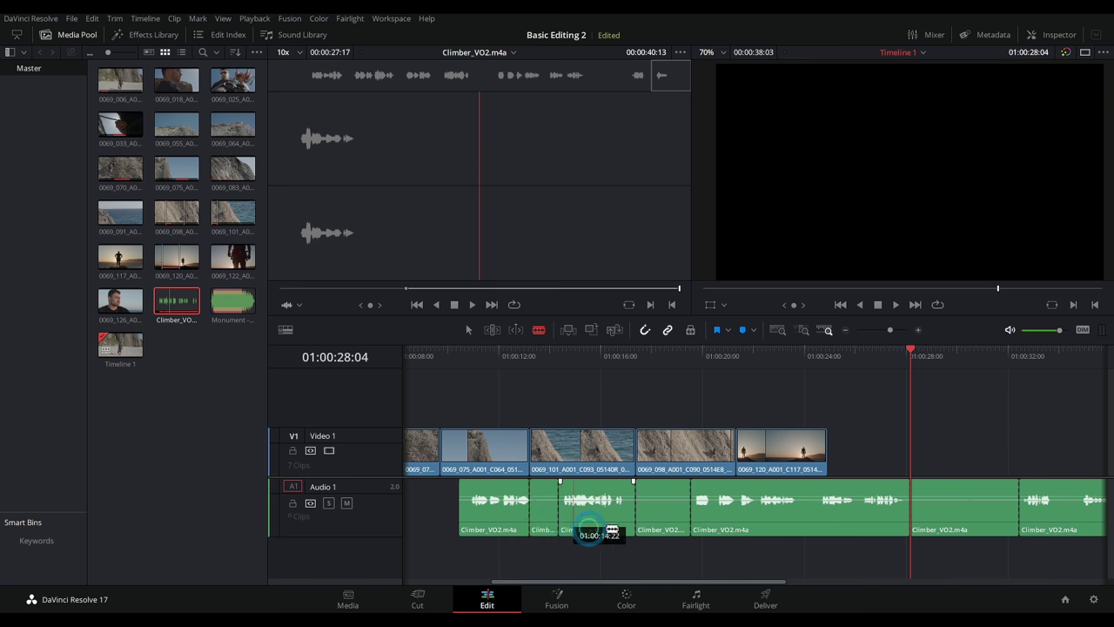
scroll(627, 522, right, 5)
click(816, 516)
click(781, 516)
click(761, 516)
Return to Selection Mode and delete the silent pieces between and after the voice-over phrases, leaving gaps in their place
click(470, 332)
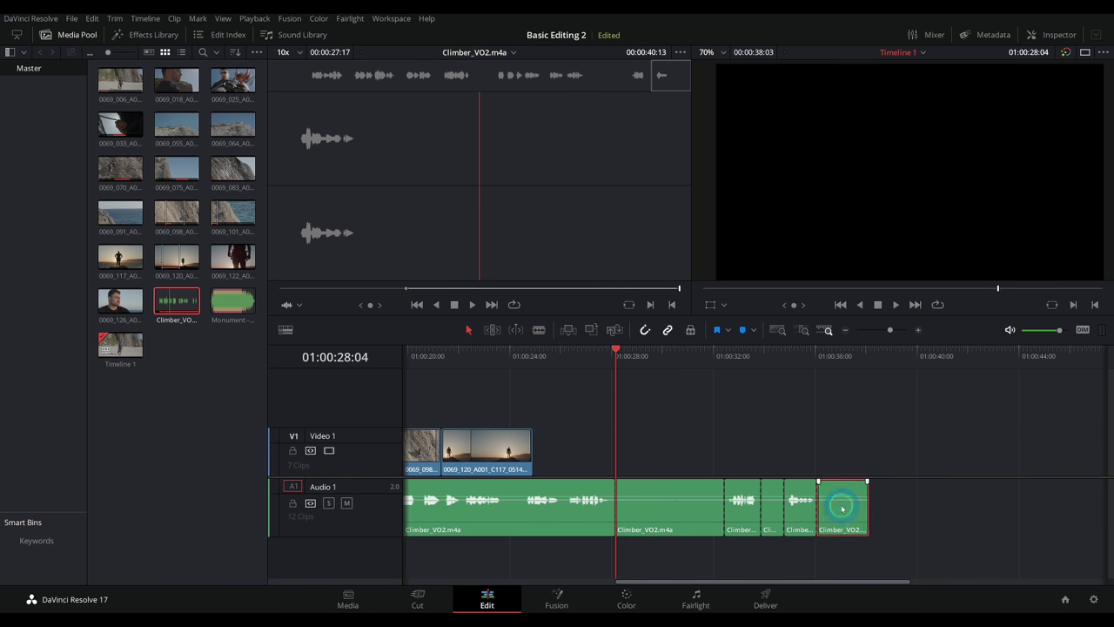
key(Delete)
key(BackSpace)
click(667, 522)
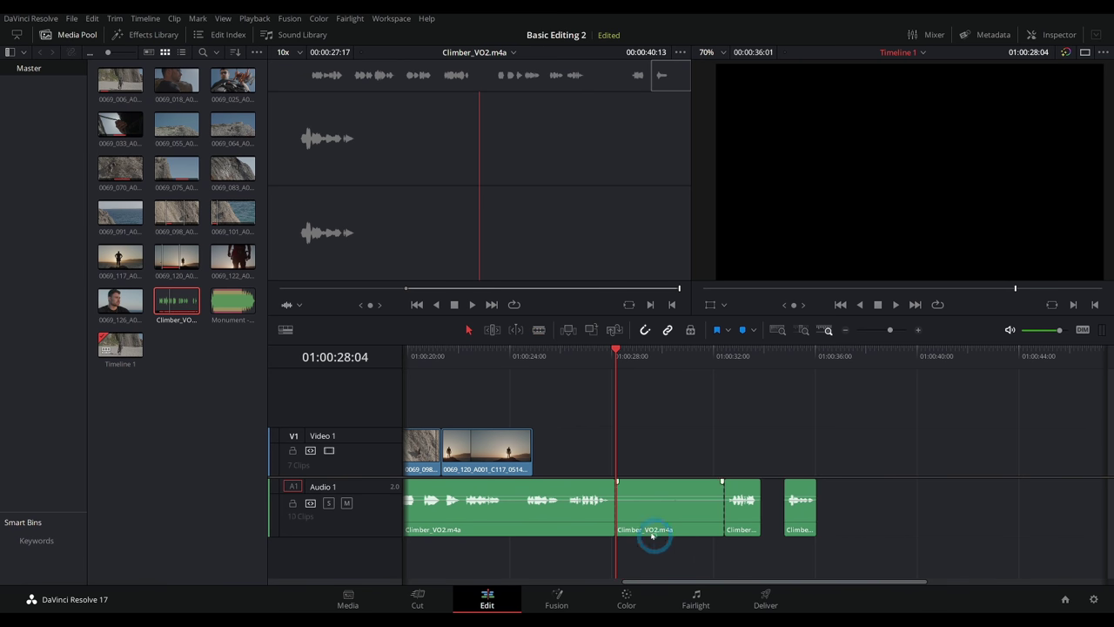
key(BackSpace)
scroll(775, 470, left, 5)
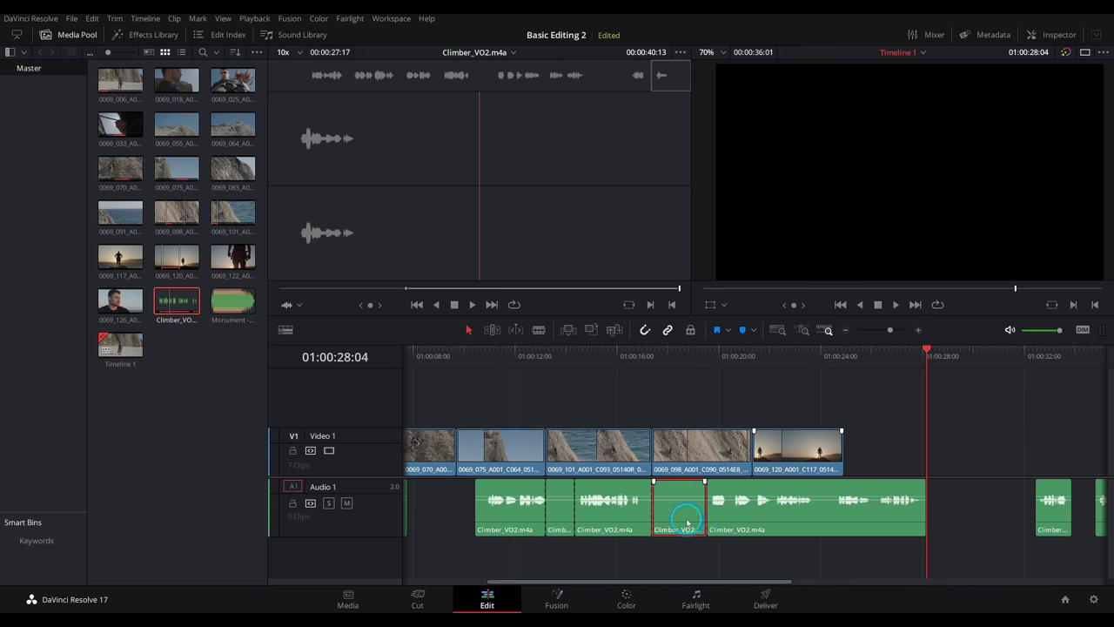
key(BackSpace)
click(560, 514)
key(BackSpace)
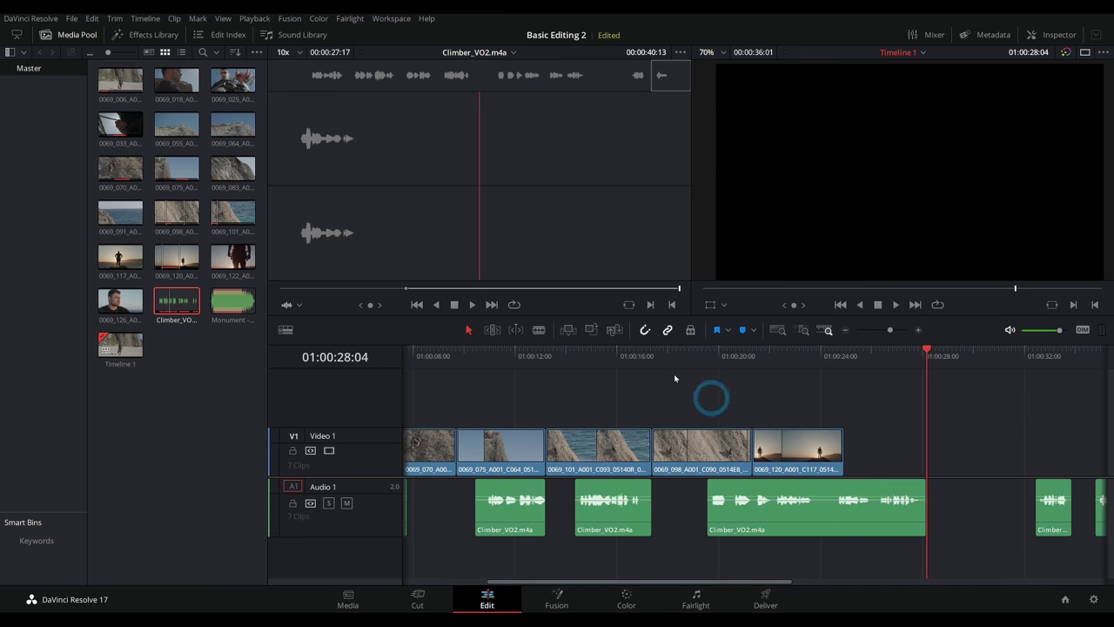
Move the five later voice-over clips earlier on Audio 1 so that only short gaps separate the phrases
scroll(771, 390, left, 2)
drag(562, 512, 528, 512)
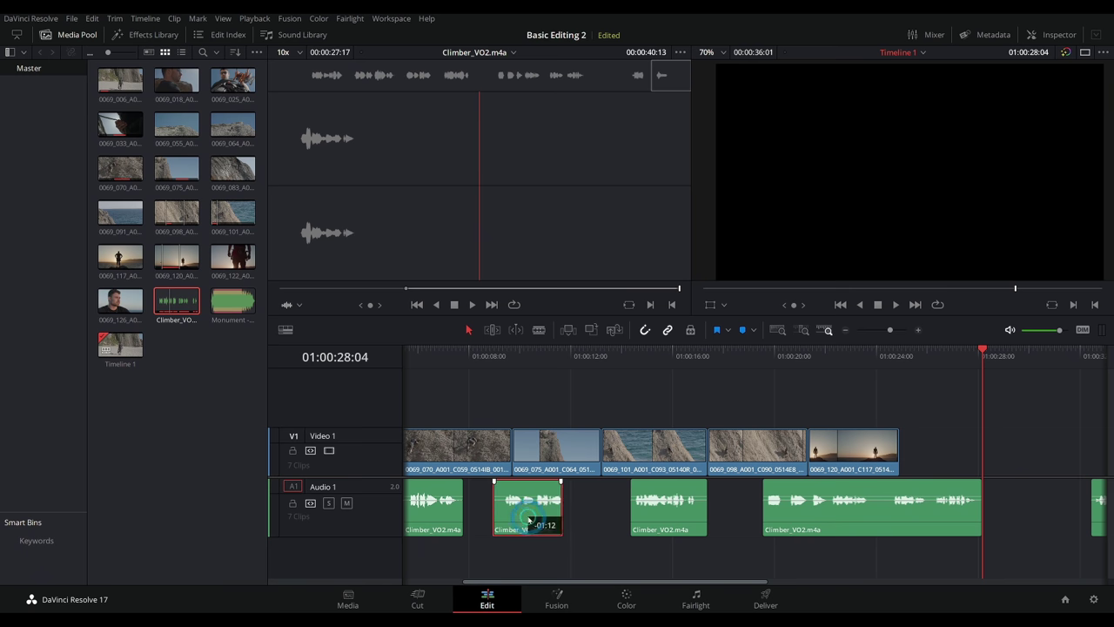
drag(668, 522, 615, 522)
drag(788, 513, 688, 513)
scroll(957, 513, right, 1)
drag(1075, 514, 846, 516)
scroll(870, 427, right, 4)
drag(958, 513, 755, 516)
scroll(783, 410, left, 8)
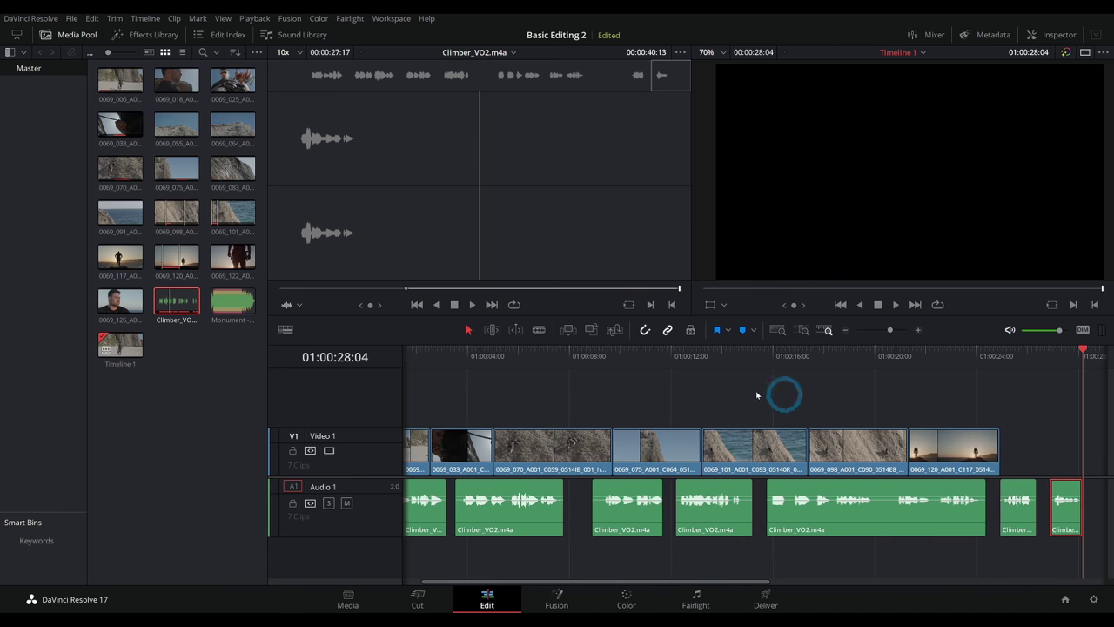
Play the edit with its voice-over from near the beginning to 01:00:17:15
click(413, 359)
key(space)
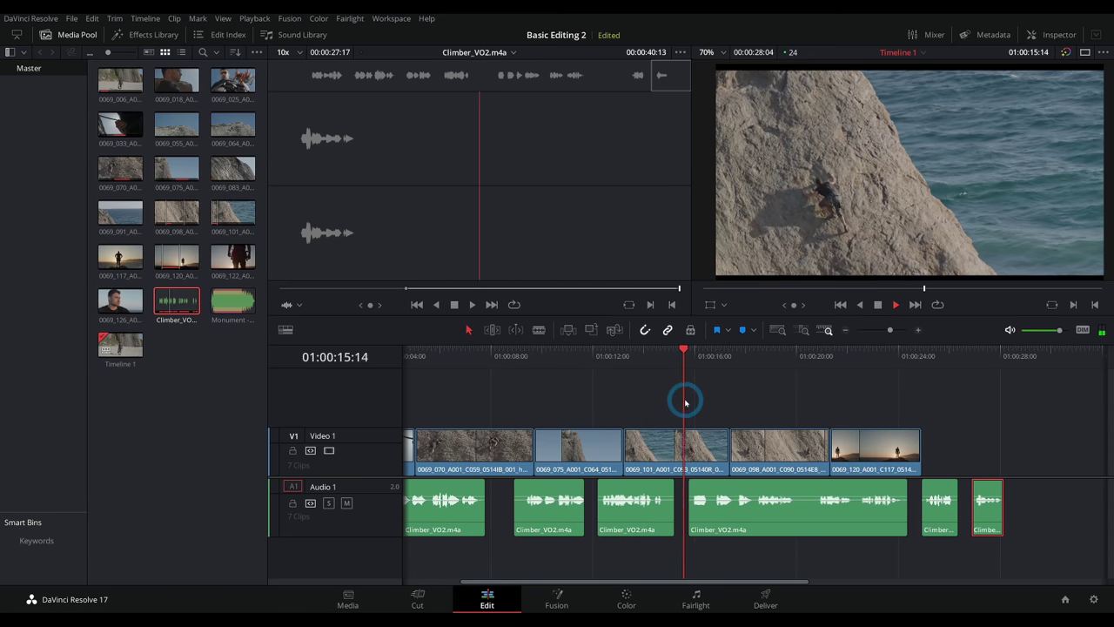
key(space)
Delete the third and fourth voice-over clips and move the remaining three together to shortly after the second clip
drag(654, 561, 522, 488)
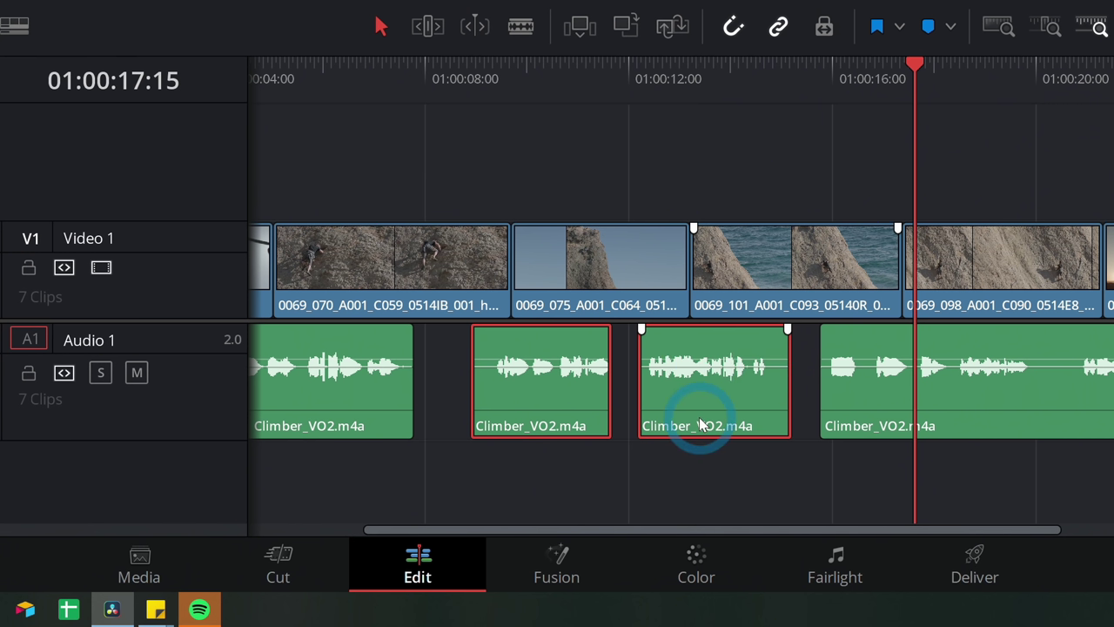
key(Delete)
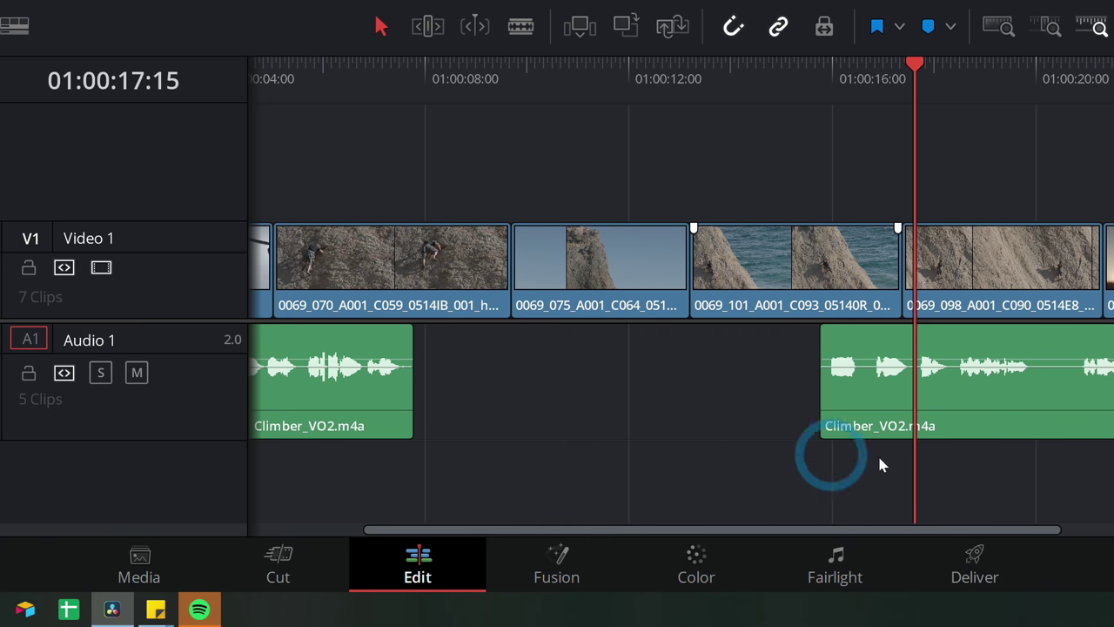
drag(1032, 405, 766, 429)
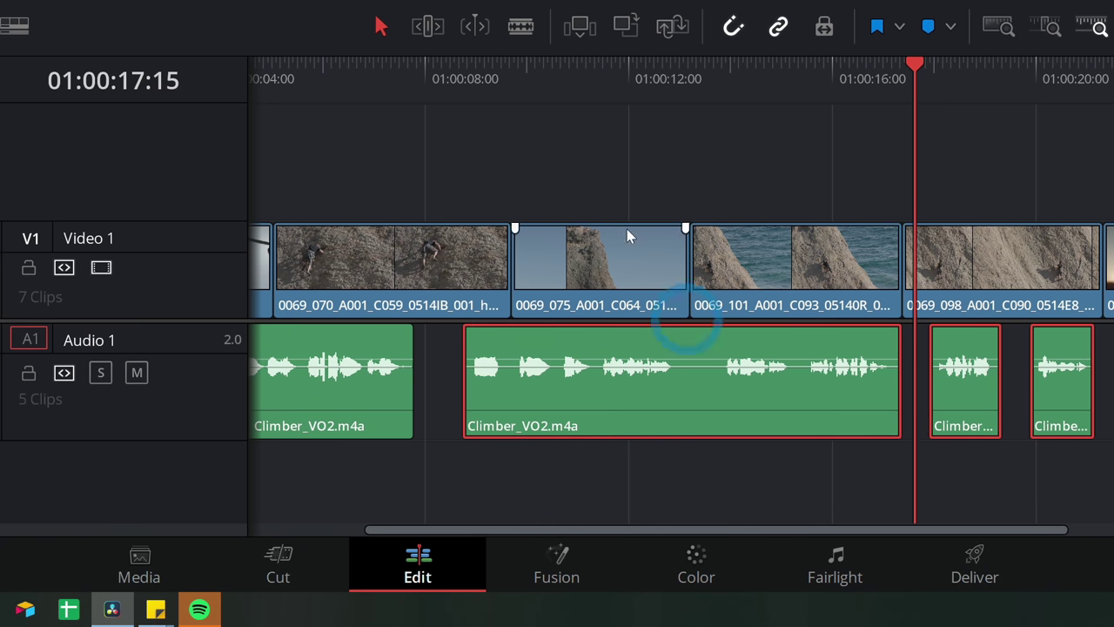
Play the edit over the moved voice-over clips and stop within 0069_120 at 01:00:22:23
click(589, 137)
click(666, 131)
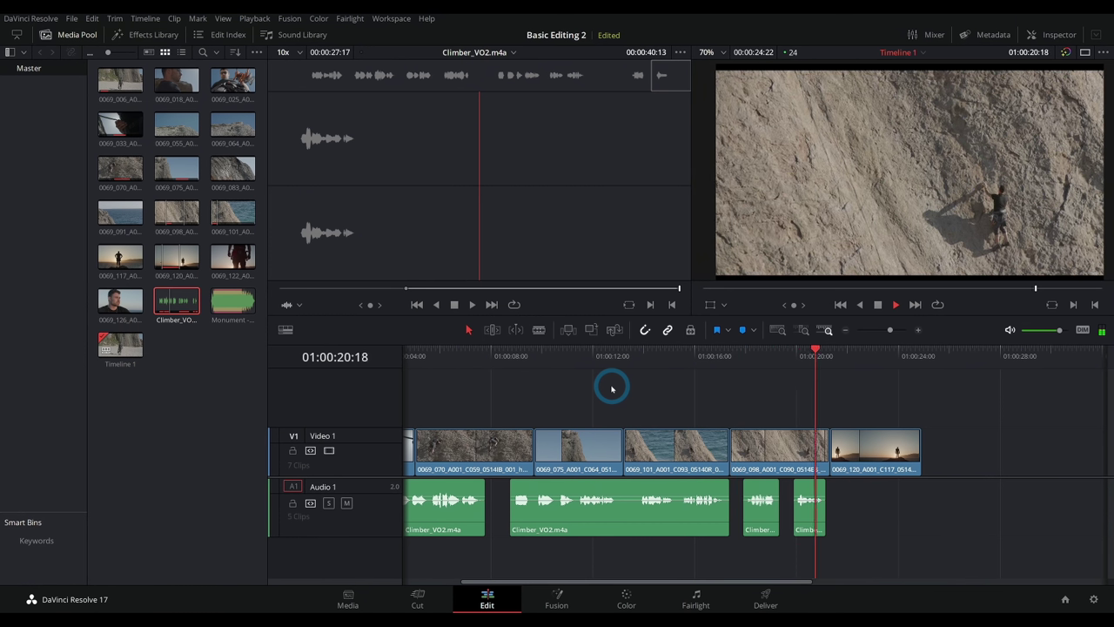
key(space)
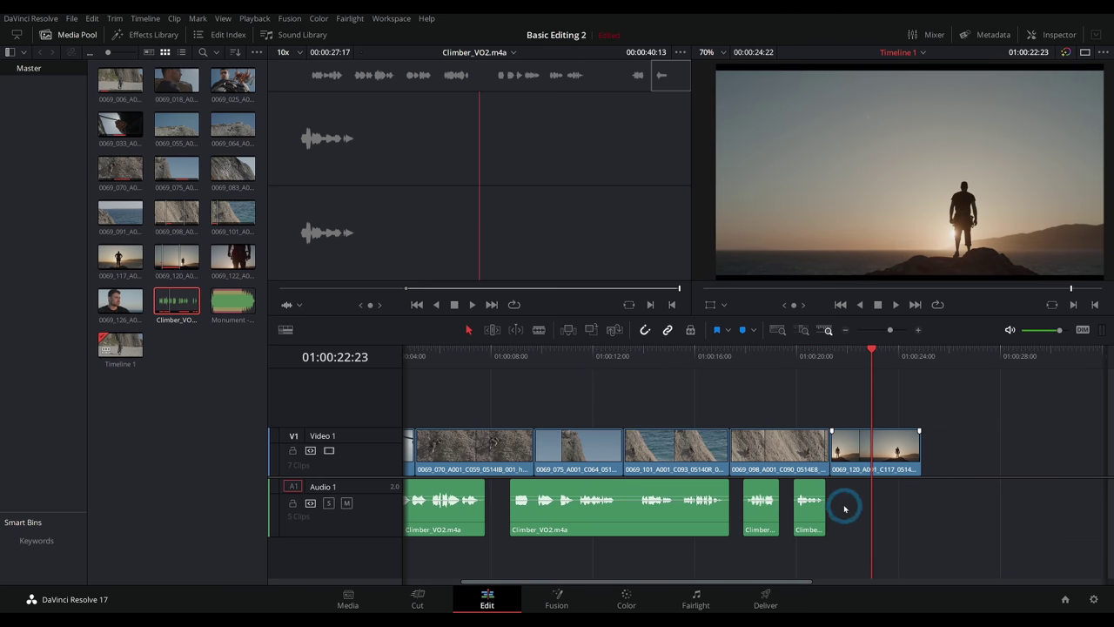
Move the last two voice-over clips together by +03:10 to the start of 0069_120 and place the playhead there at 01:00:21:08
drag(733, 542, 834, 509)
click(842, 392)
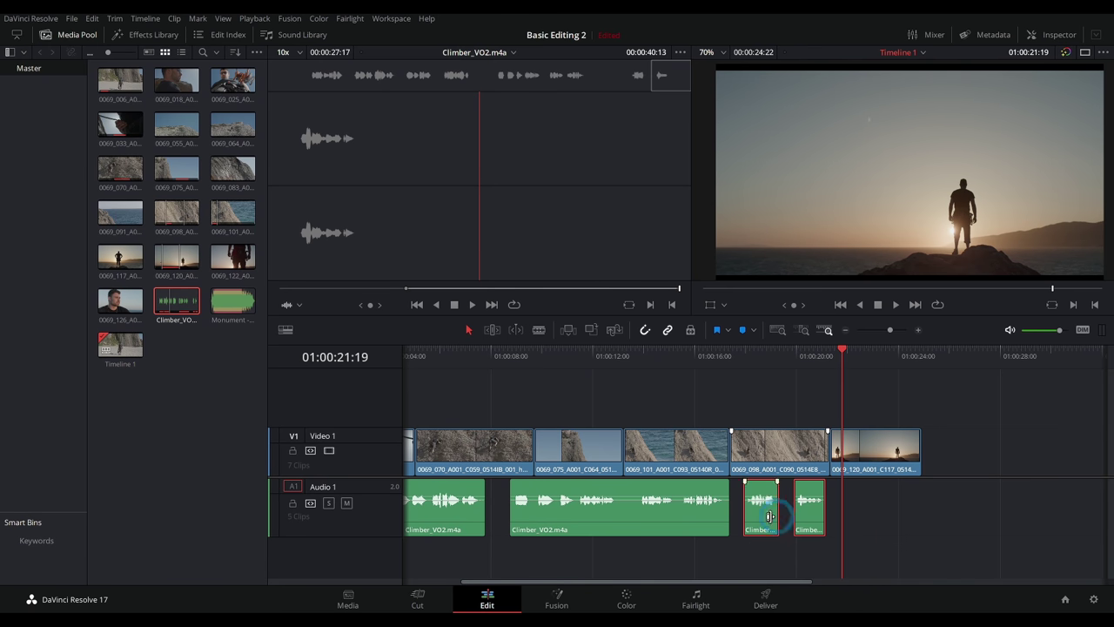
drag(766, 522, 850, 519)
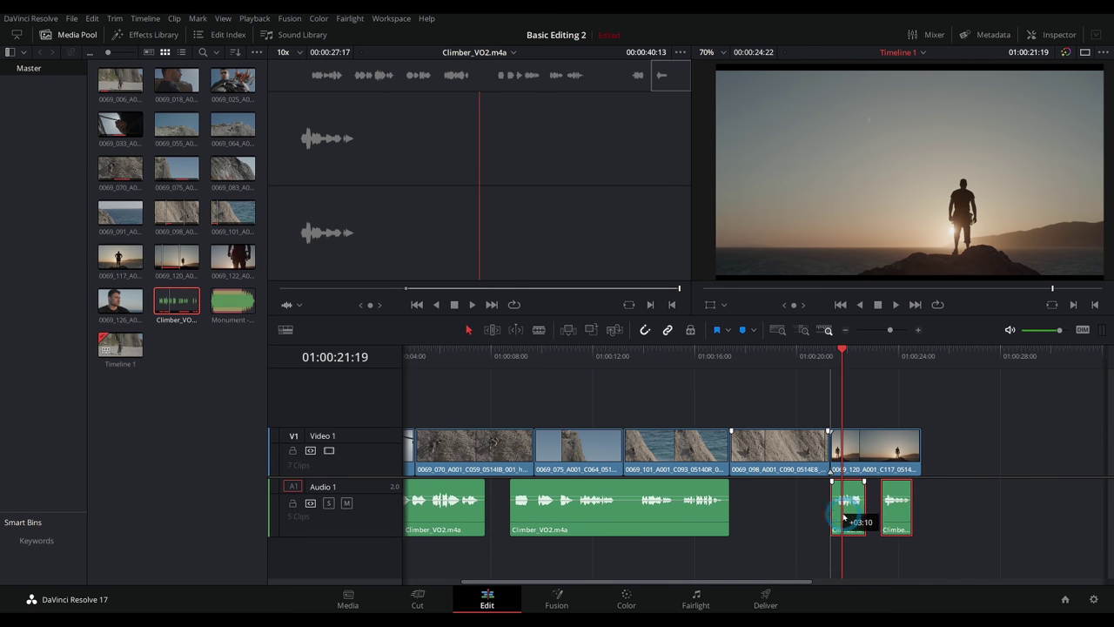
click(833, 365)
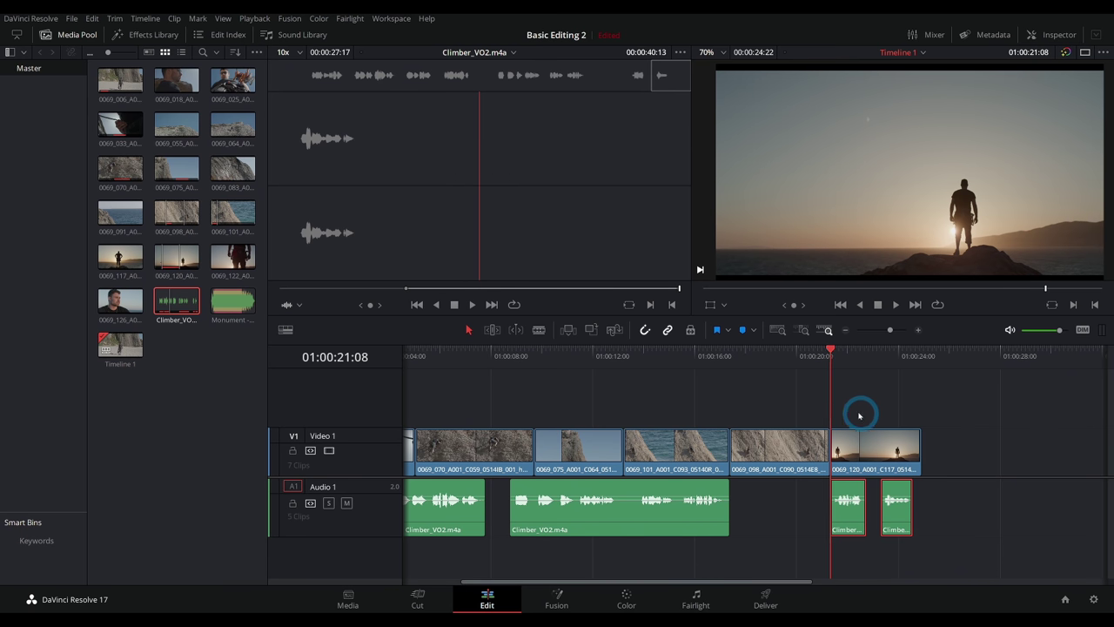
Play the edit from 01:00:21:08 to its end over the last two voice-over clips
key(space)
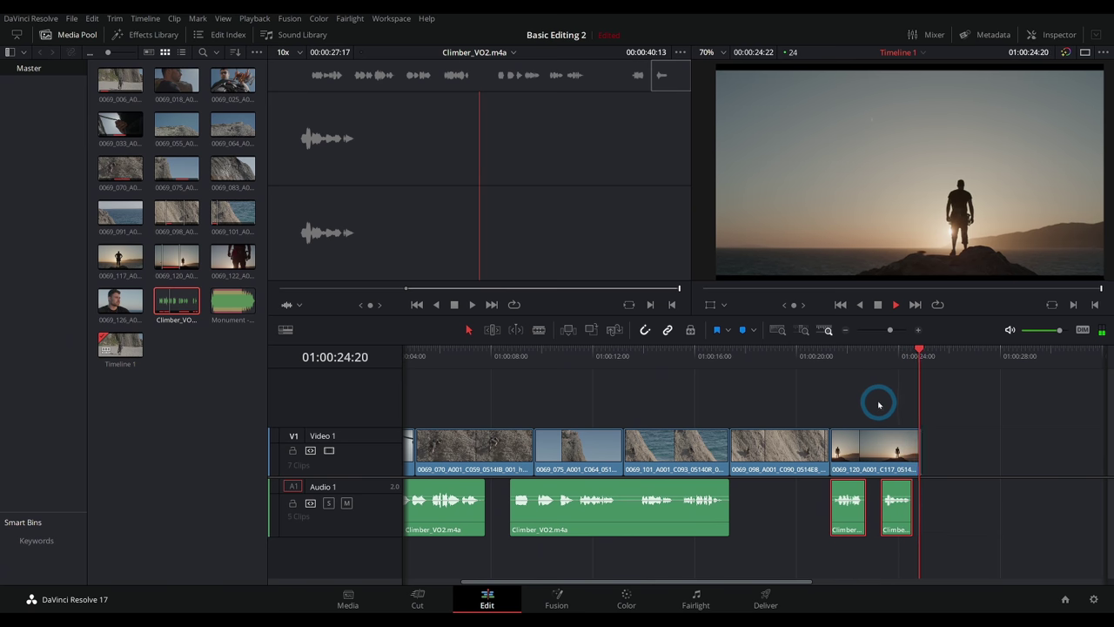
scroll(864, 406, down, 3)
click(351, 424)
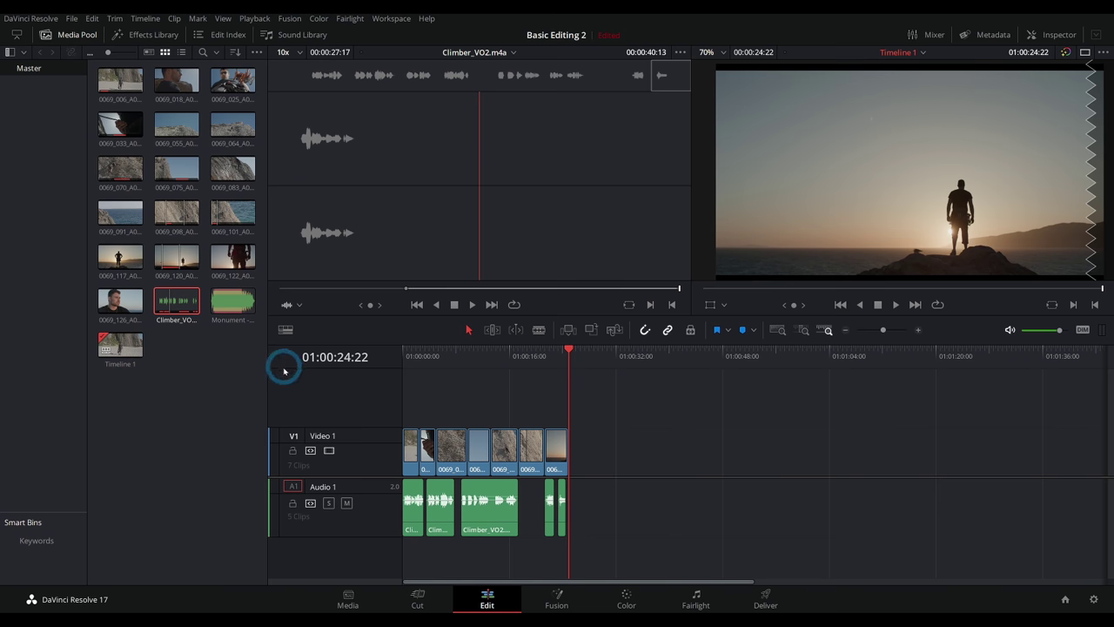
Add the Monument - TrackTribe.mp3 music on a new second audio track beneath the voice-over, aligned with the start of the timeline
double_click(231, 304)
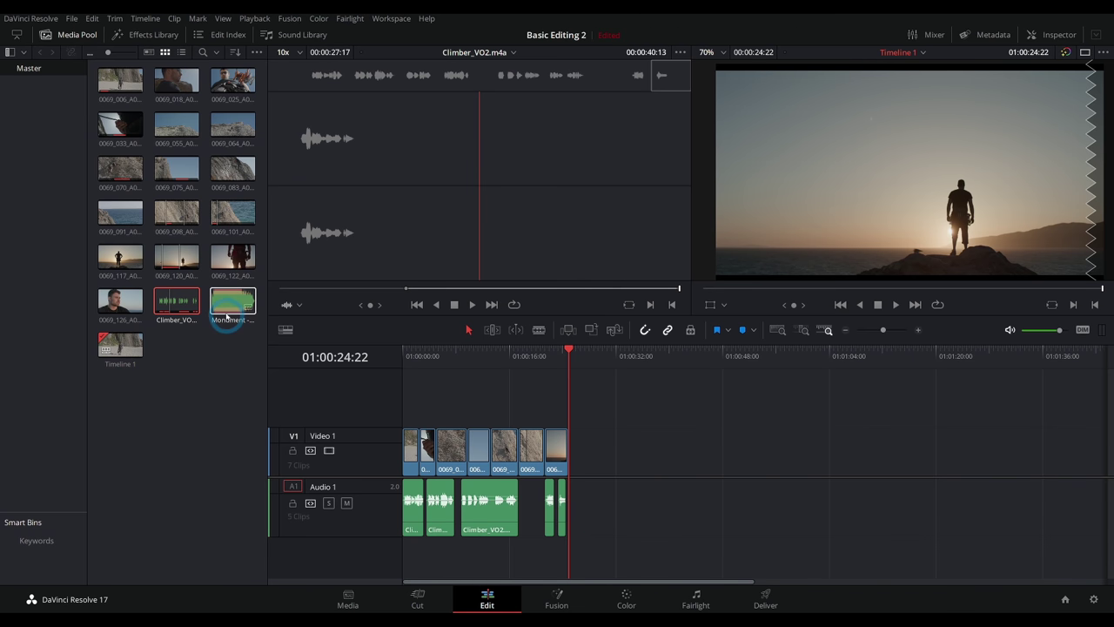
drag(231, 309, 617, 552)
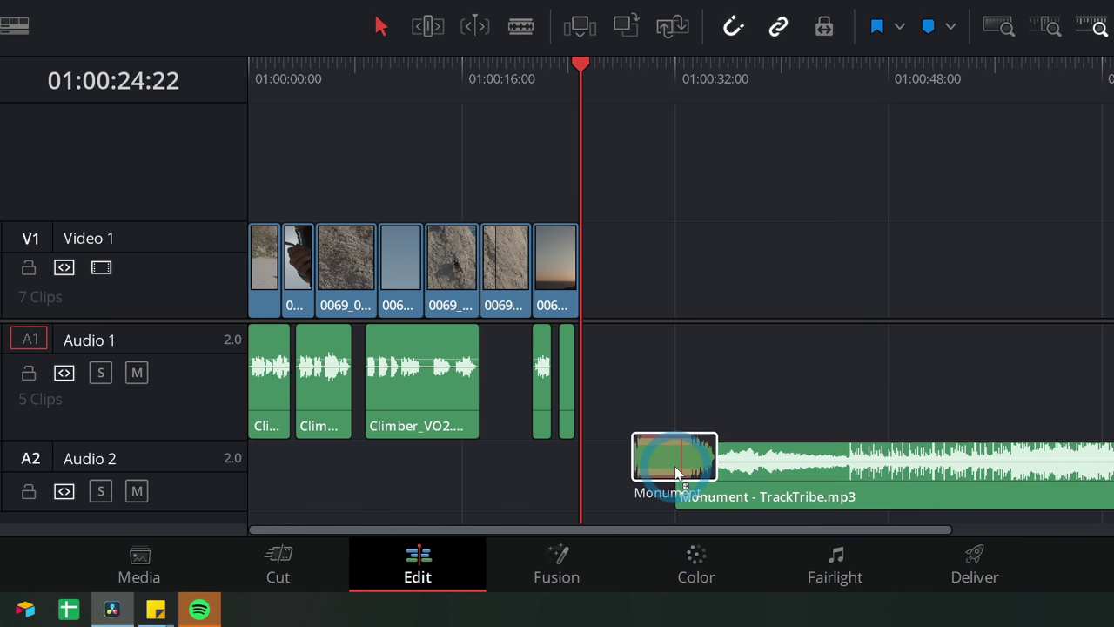
drag(678, 473, 659, 470)
scroll(218, 270, down, 2)
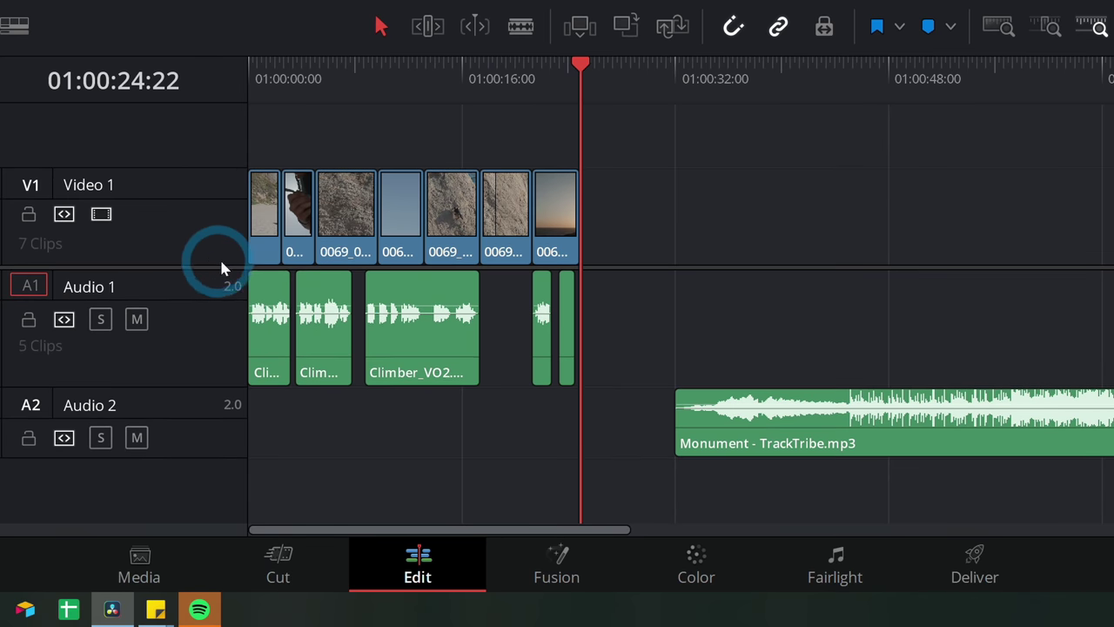
click(460, 372)
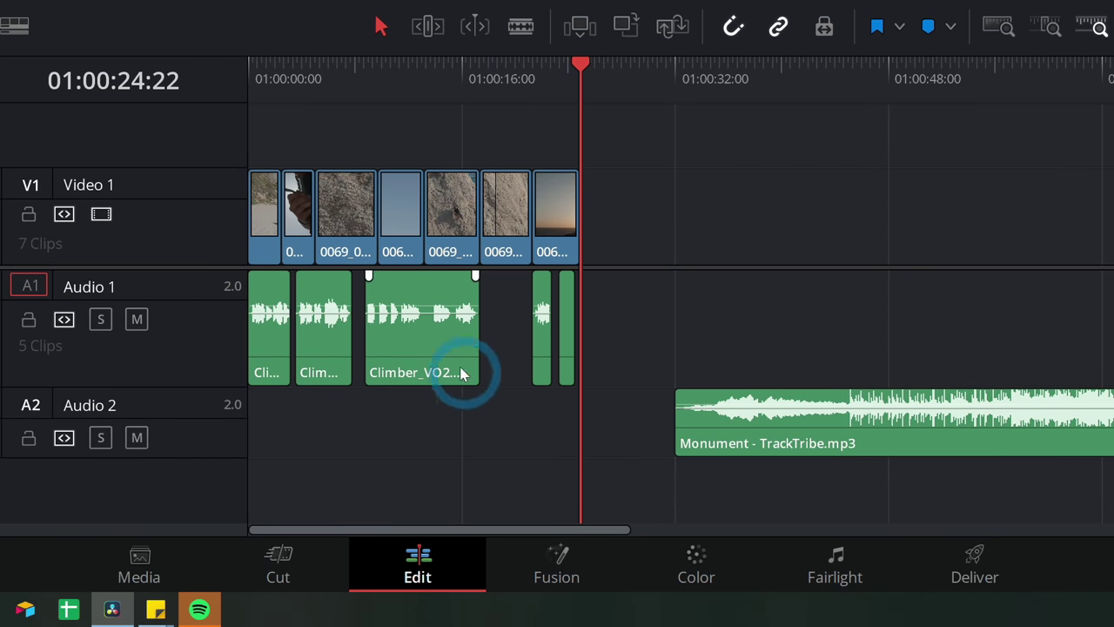
click(423, 355)
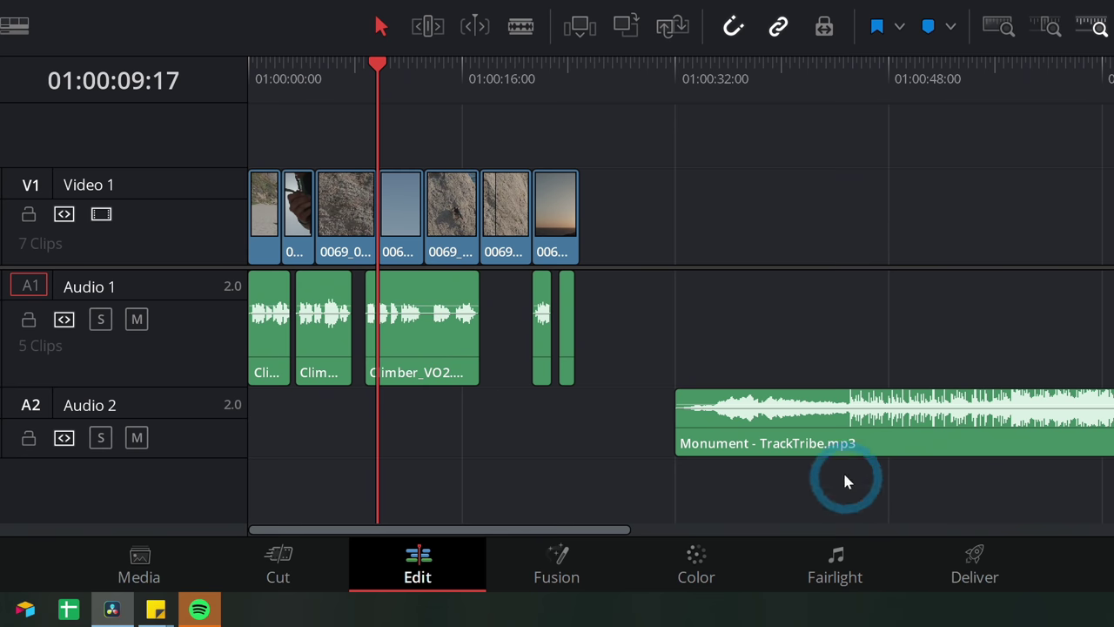
drag(805, 461, 492, 445)
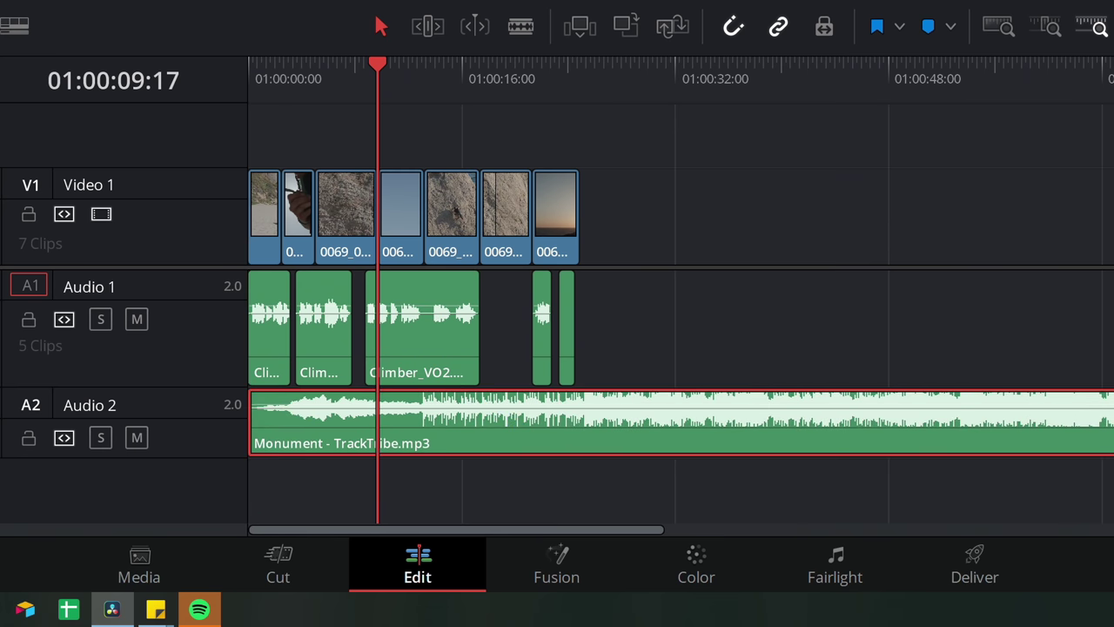
Play the edit with its music from the beginning and stop at 01:00:05:01
scroll(322, 252, up, 5)
key(Home)
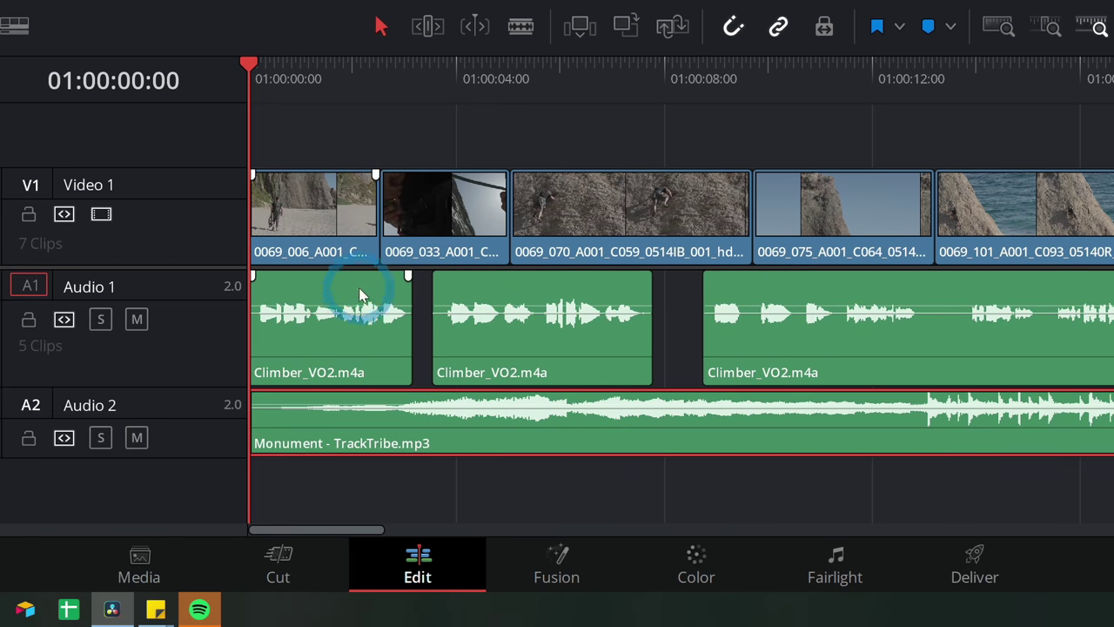
key(space)
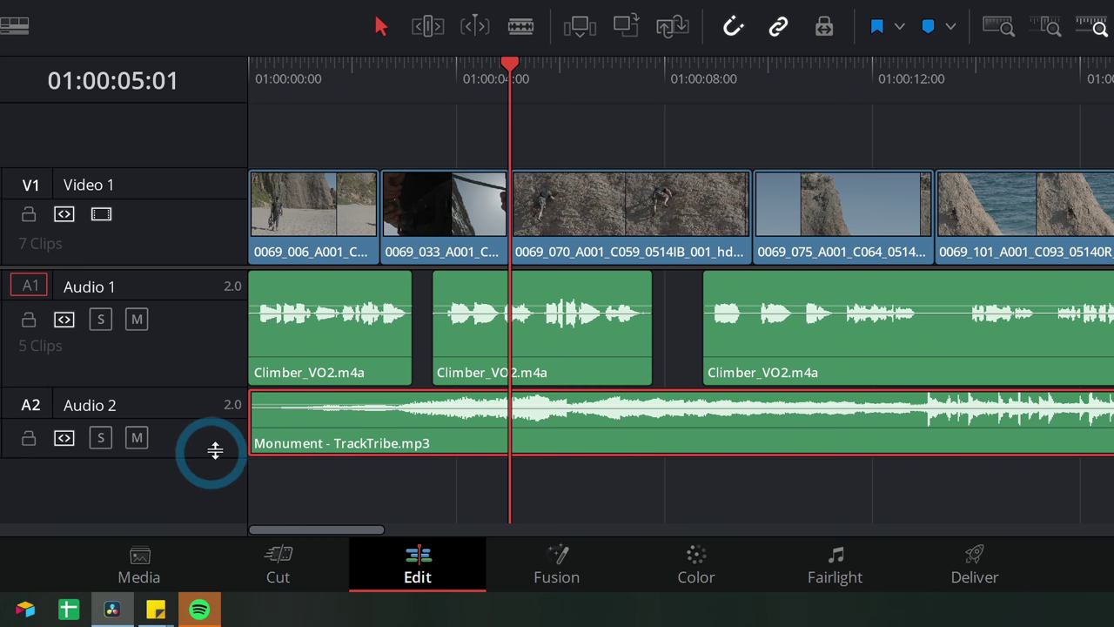
Make the Audio 2 track taller and lower the music clip's volume to about -13.18, playing on to 01:00:08:01 to judge the balance
drag(215, 452, 222, 500)
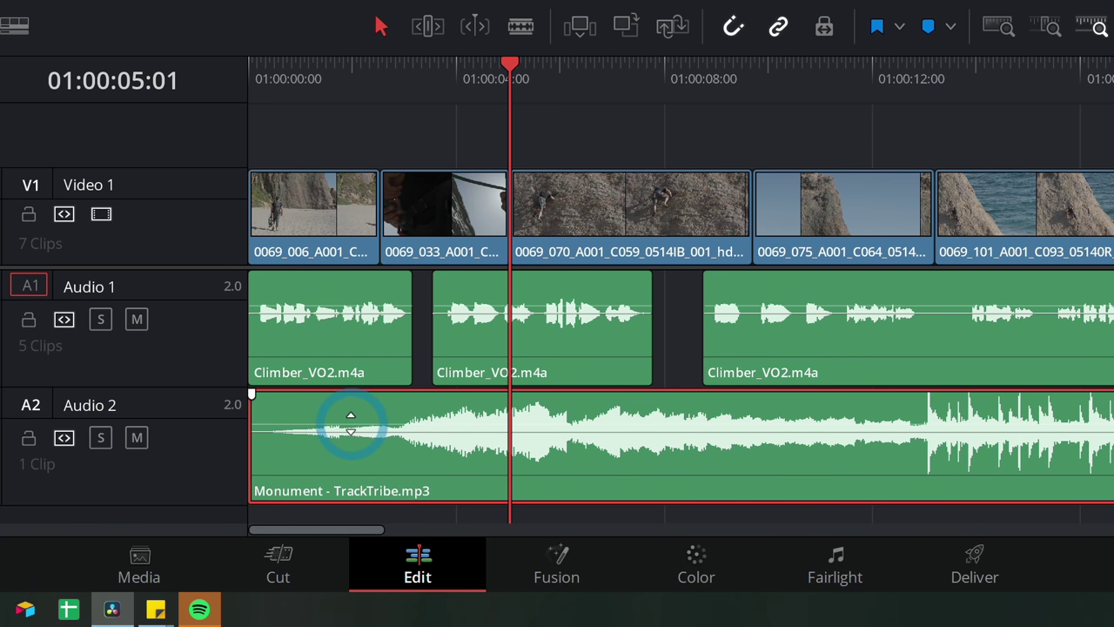
drag(351, 423, 375, 440)
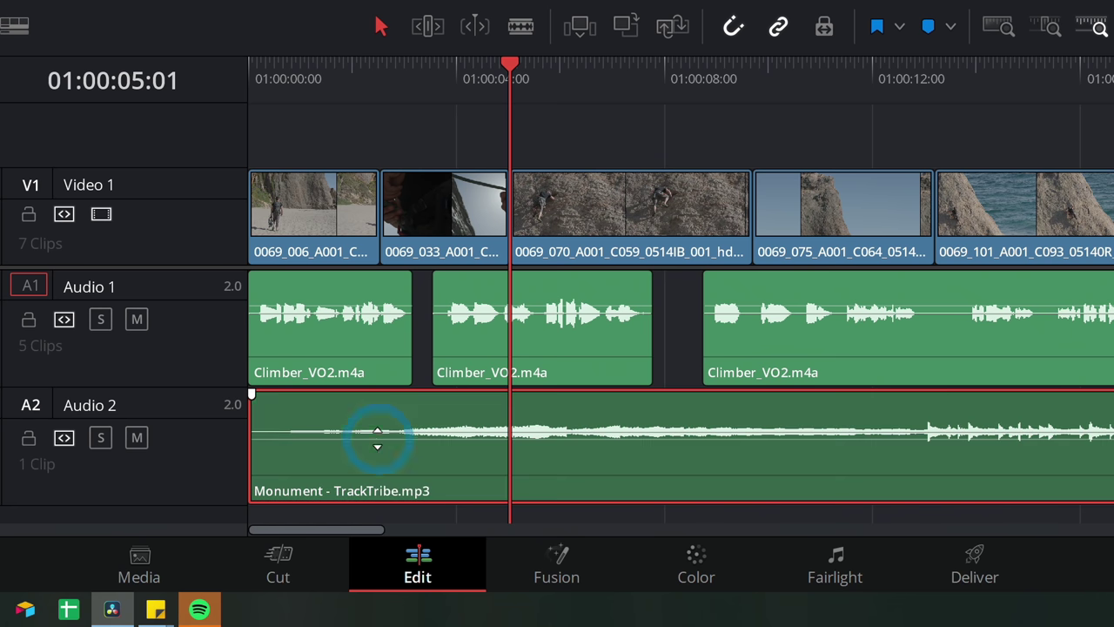
drag(356, 97, 375, 155)
key(space)
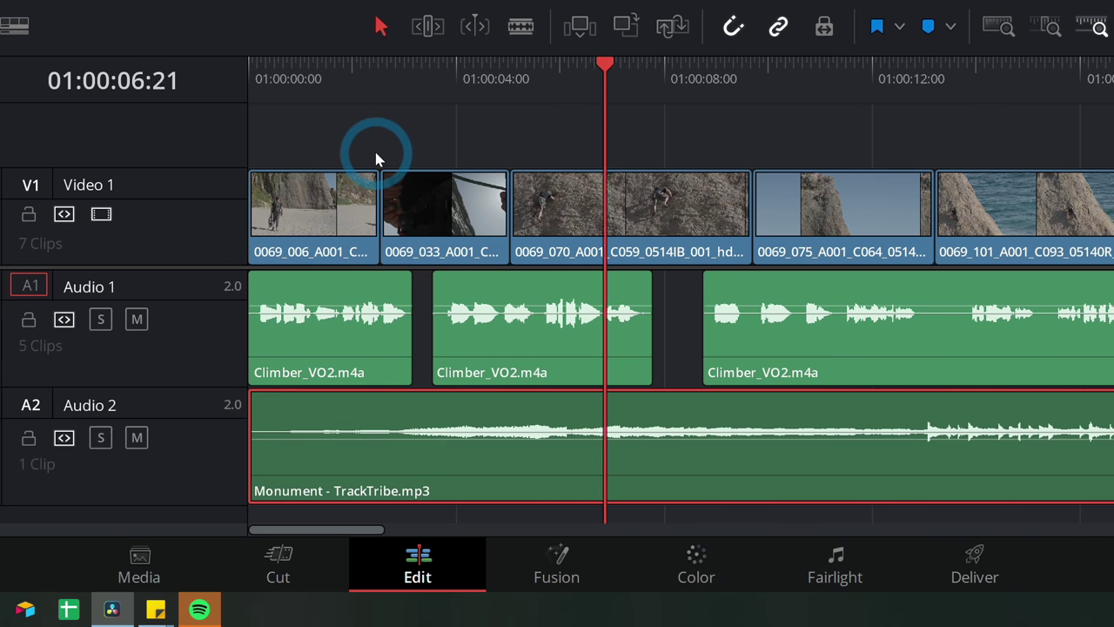
key(space)
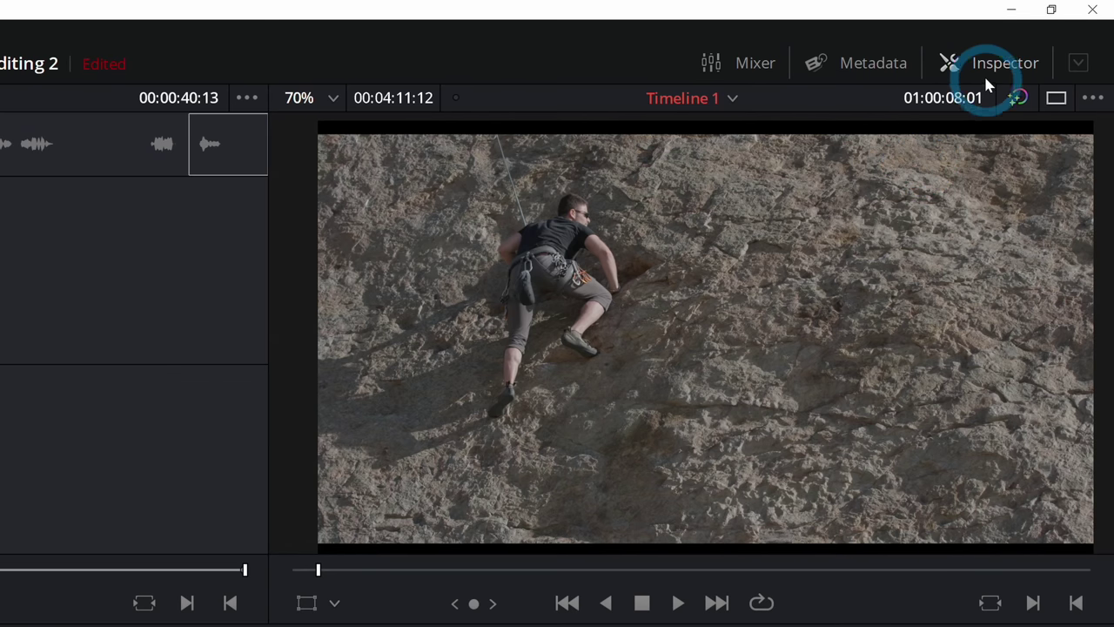
Open the music clip's audio properties in the Inspector and set its volume to -18.63
click(986, 68)
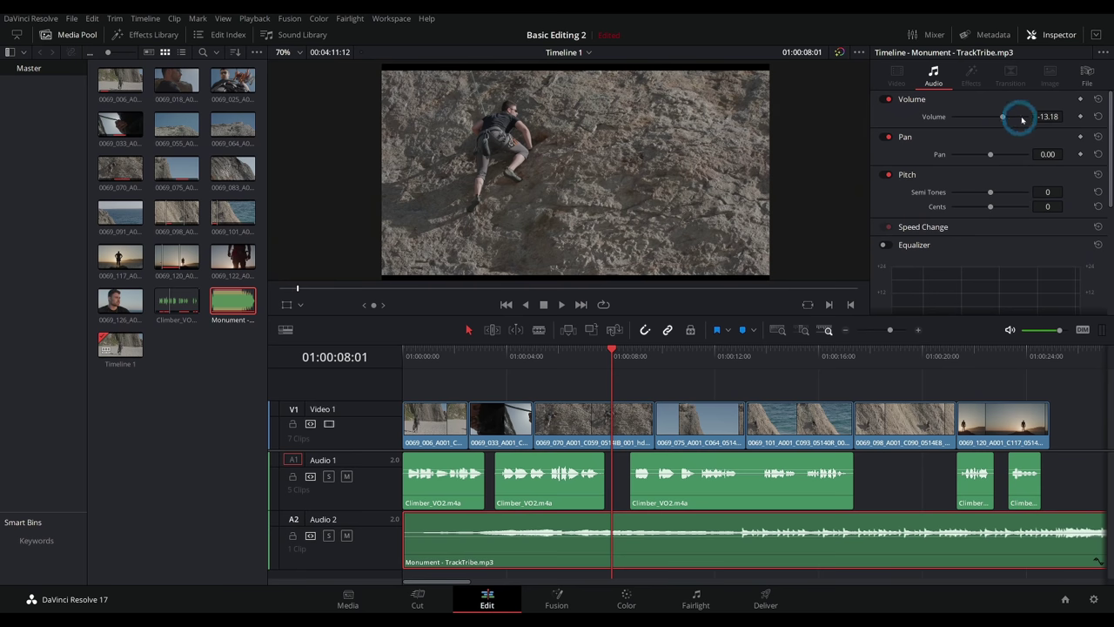
drag(1009, 122, 1005, 115)
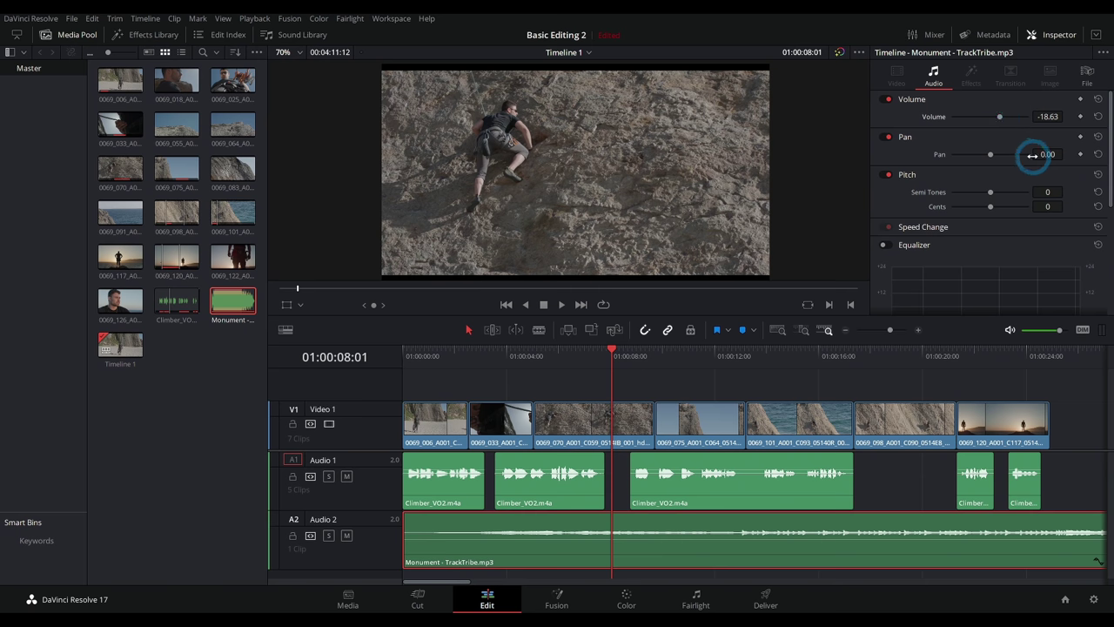
scroll(962, 191, down, 4)
scroll(981, 219, up, 4)
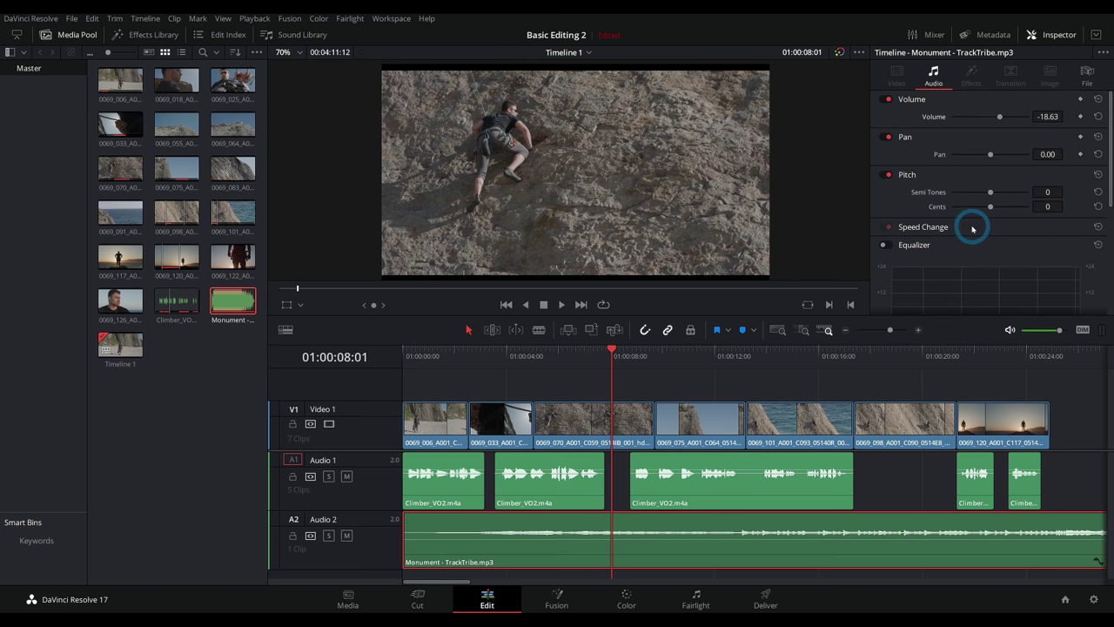
Select the 0069_070 clip and look through its video properties in the Inspector
click(629, 424)
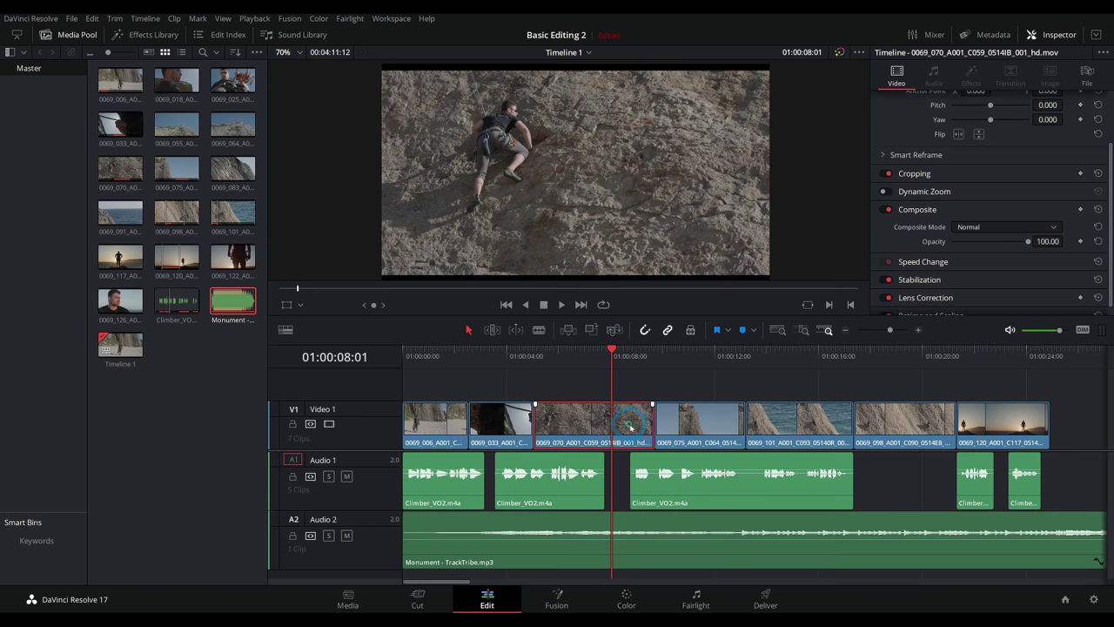
scroll(927, 210, up, 2)
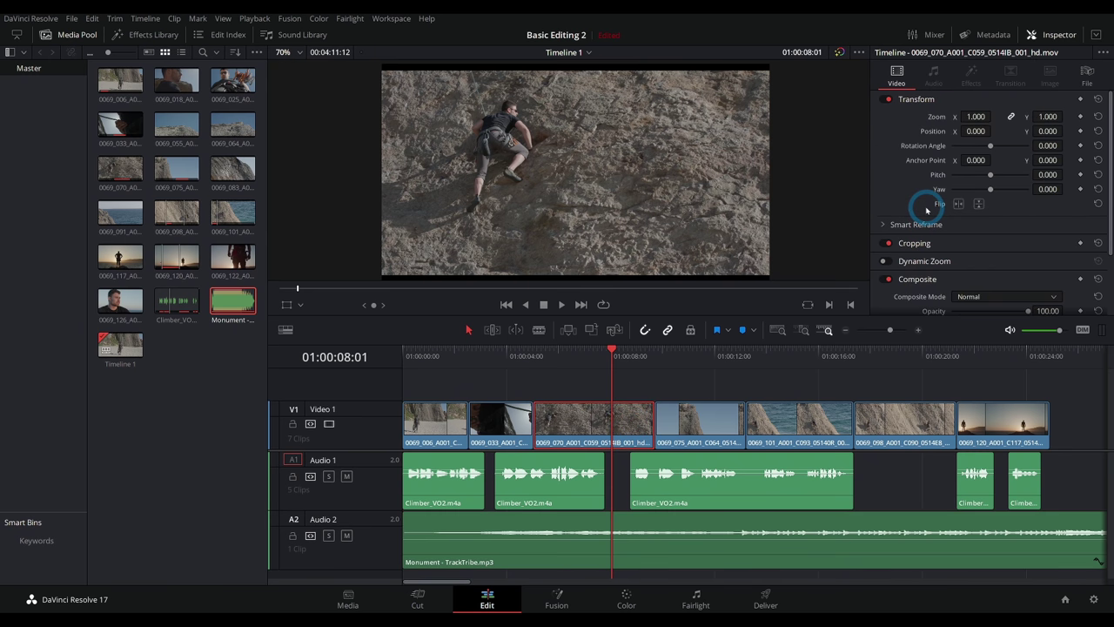
scroll(919, 218, down, 2)
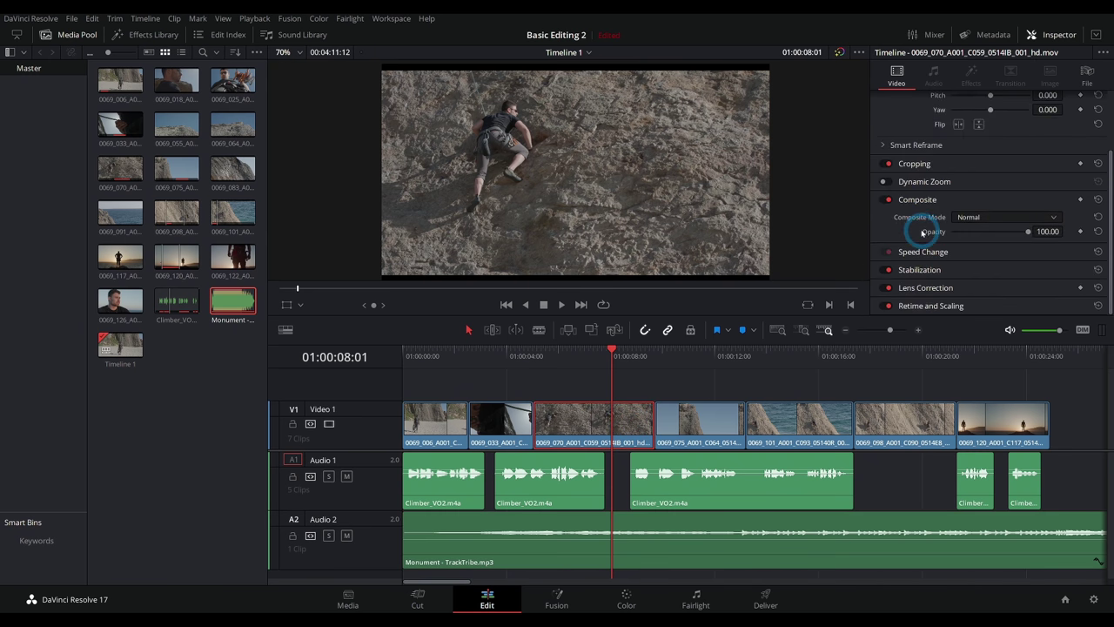
scroll(923, 232, up, 2)
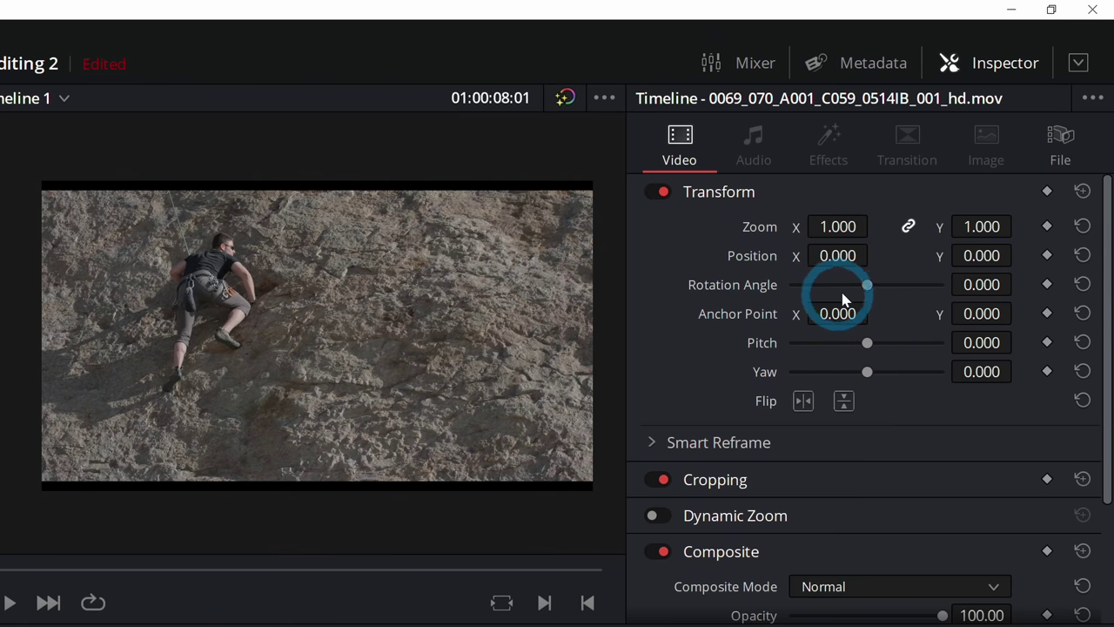
Try out and reset the 0069_070 clip's rotation angle, and set its zoom to 1.210 and X position to 71
mouse_move(867, 291)
mouse_down()
mouse_move(877, 287)
mouse_move(859, 290)
mouse_move(867, 287)
mouse_up()
click(1084, 290)
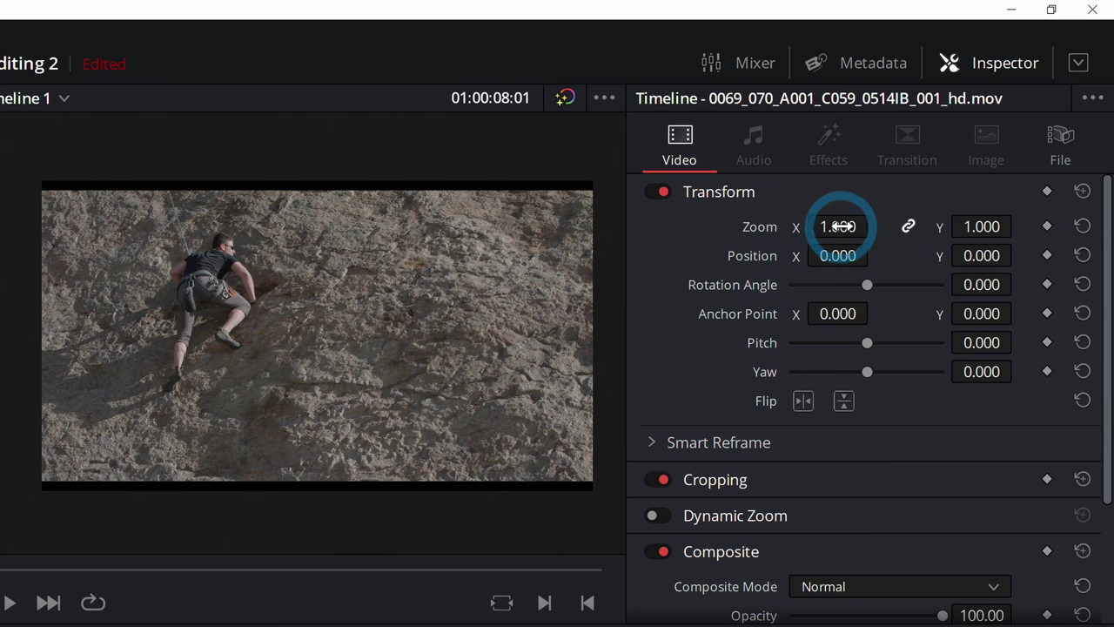
drag(839, 226, 873, 225)
drag(832, 256, 925, 266)
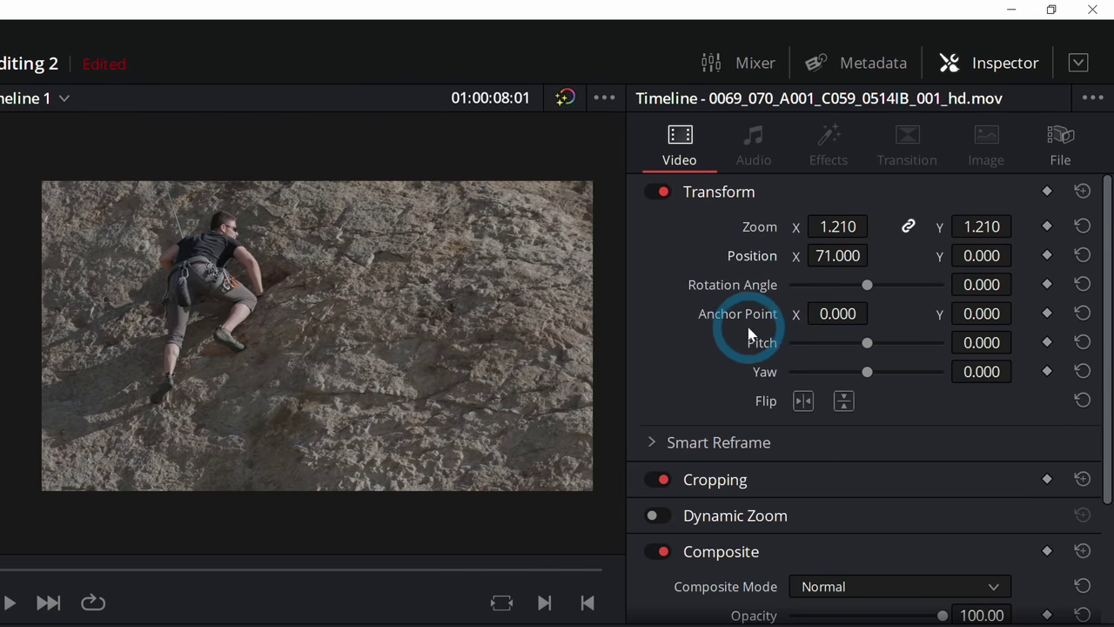
Crop the 0069_070 clip by 410.880 on the left and 908.160 on the right
scroll(705, 315, down, 2)
scroll(739, 313, up, 2)
scroll(745, 315, down, 3)
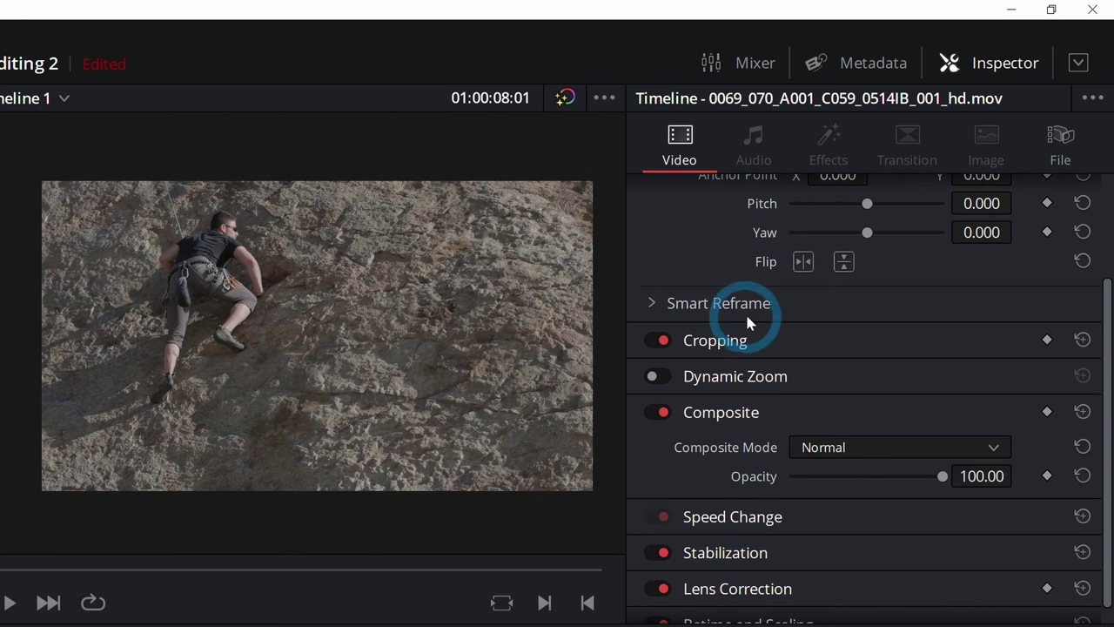
scroll(741, 348, up, 3)
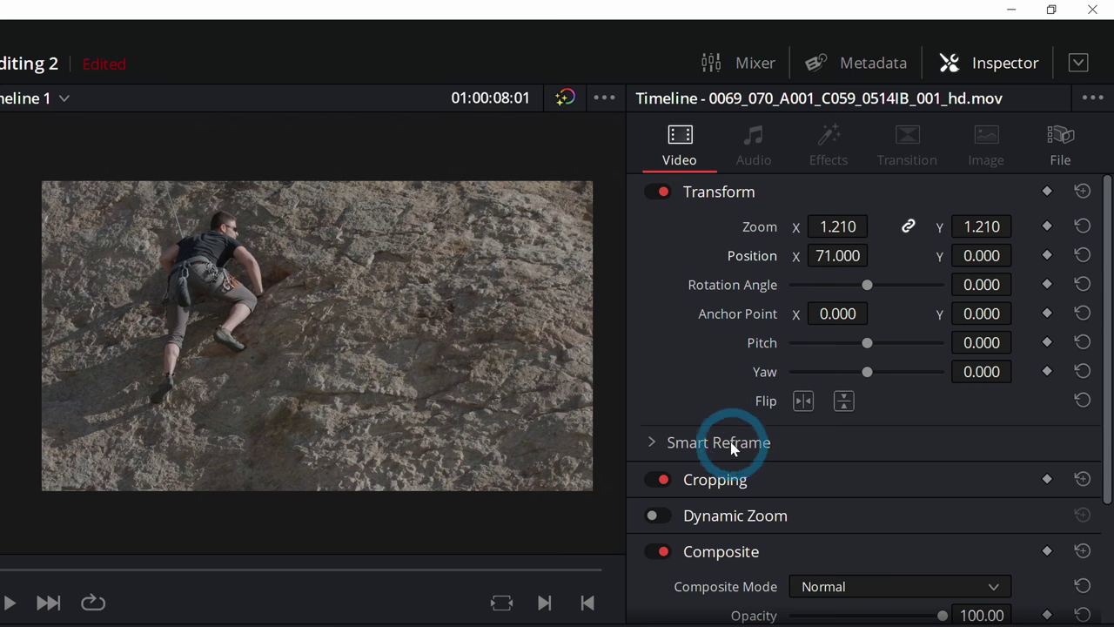
click(679, 480)
scroll(728, 430, down, 2)
drag(794, 381, 823, 376)
drag(791, 404, 863, 409)
click(307, 329)
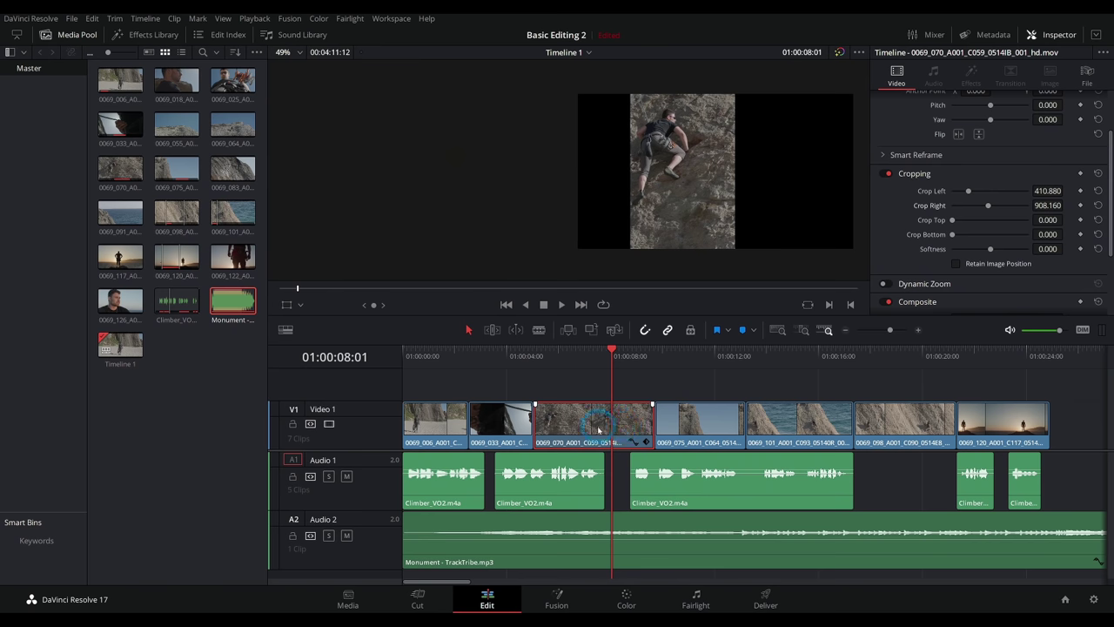
Try placing the cropped 0069_070 clip on a new video track above 0069_075, with its X position set to 747
drag(599, 430, 720, 383)
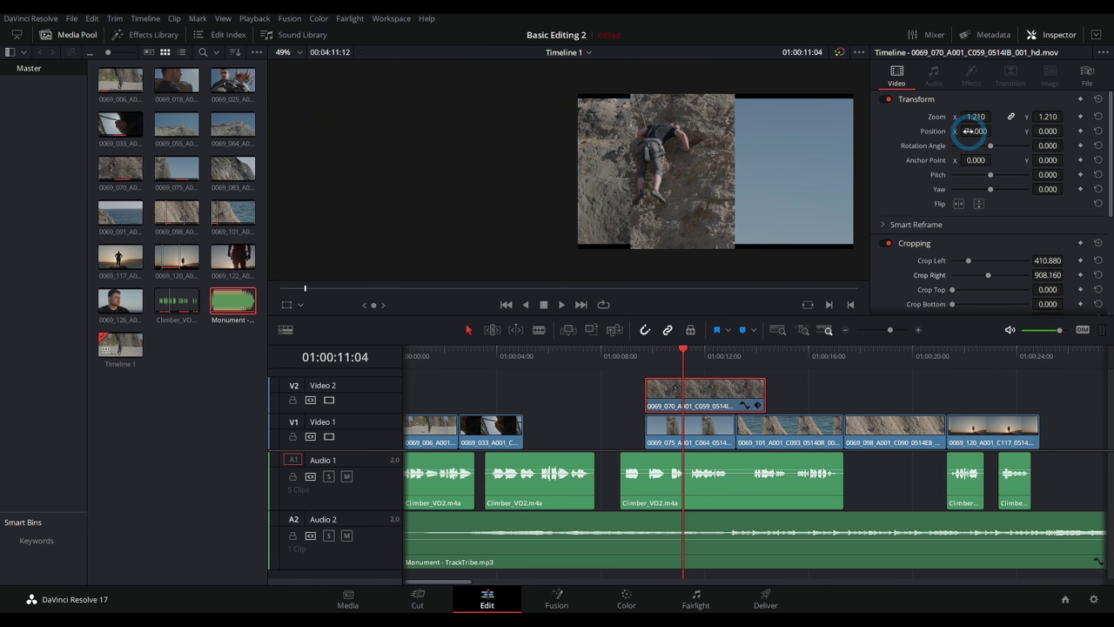
mouse_move(969, 130)
mouse_down()
mouse_move(995, 130)
mouse_move(960, 126)
mouse_up()
drag(806, 246, 450, 389)
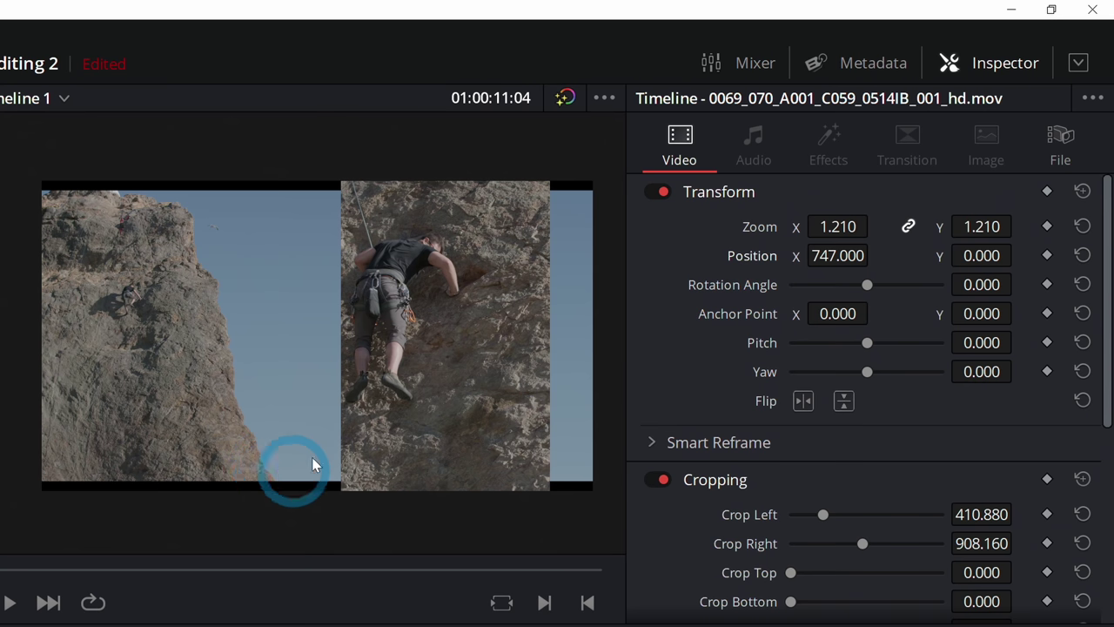
key(space)
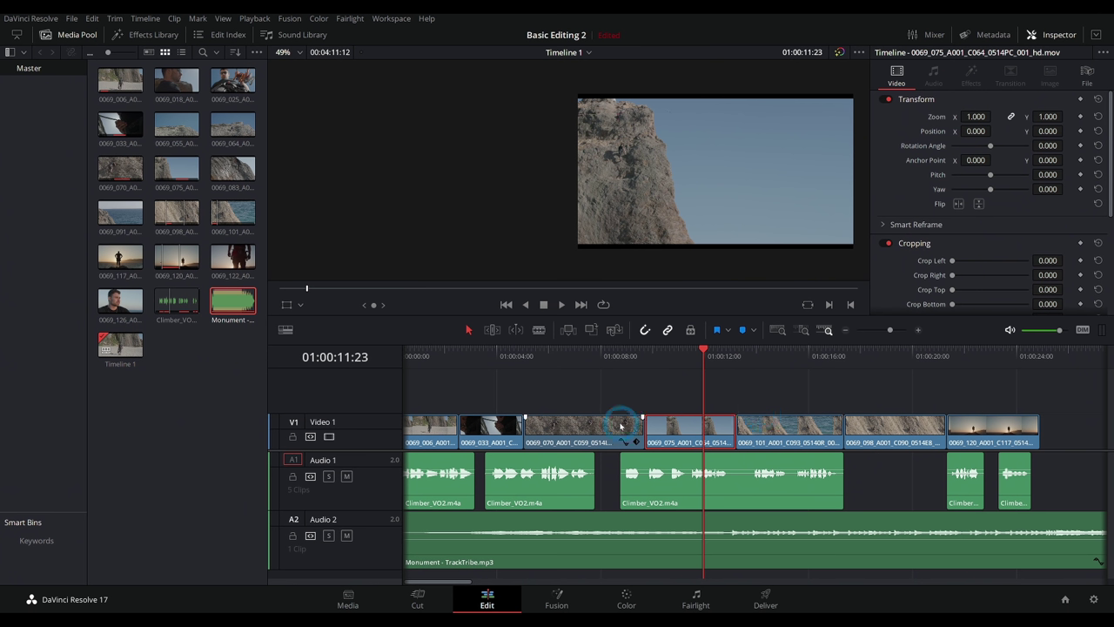
Select the 0069_101 clip and look through its video properties in the Inspector
click(762, 432)
scroll(923, 187, down, 3)
scroll(920, 195, up, 3)
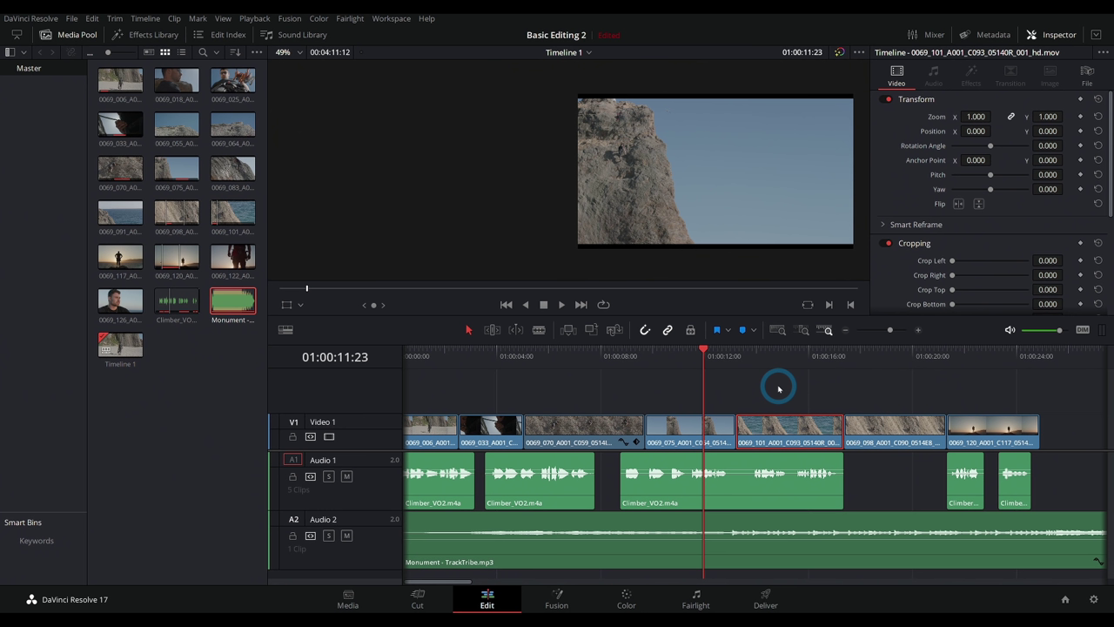
click(619, 429)
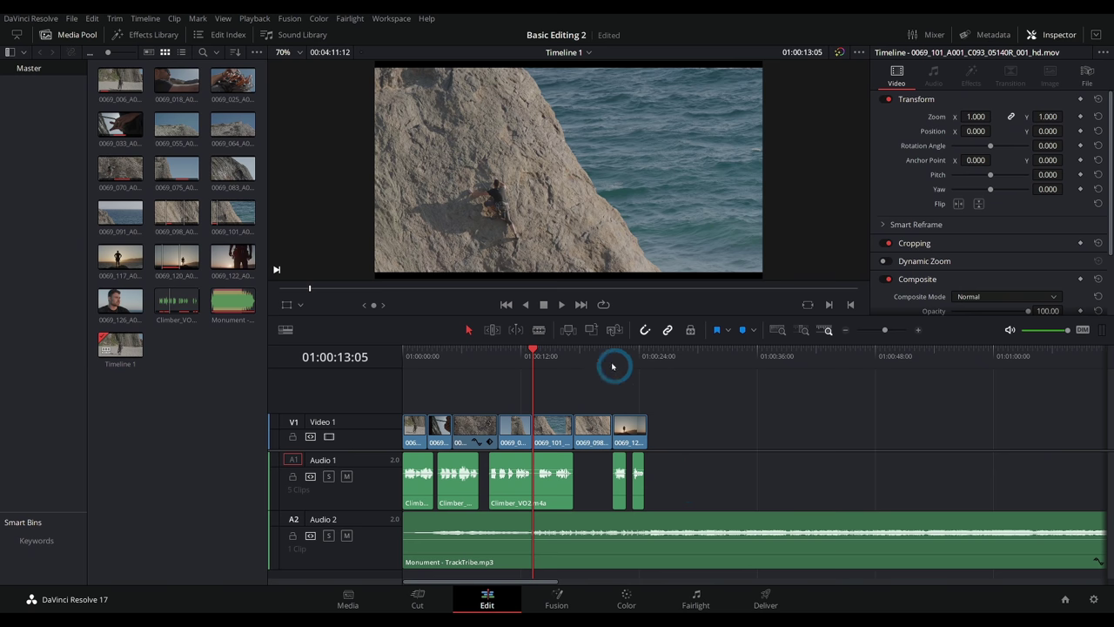
Split the Monument music clip on Audio 2 at 01:00:27:02 and delete everything after the cut
click(668, 357)
click(705, 520)
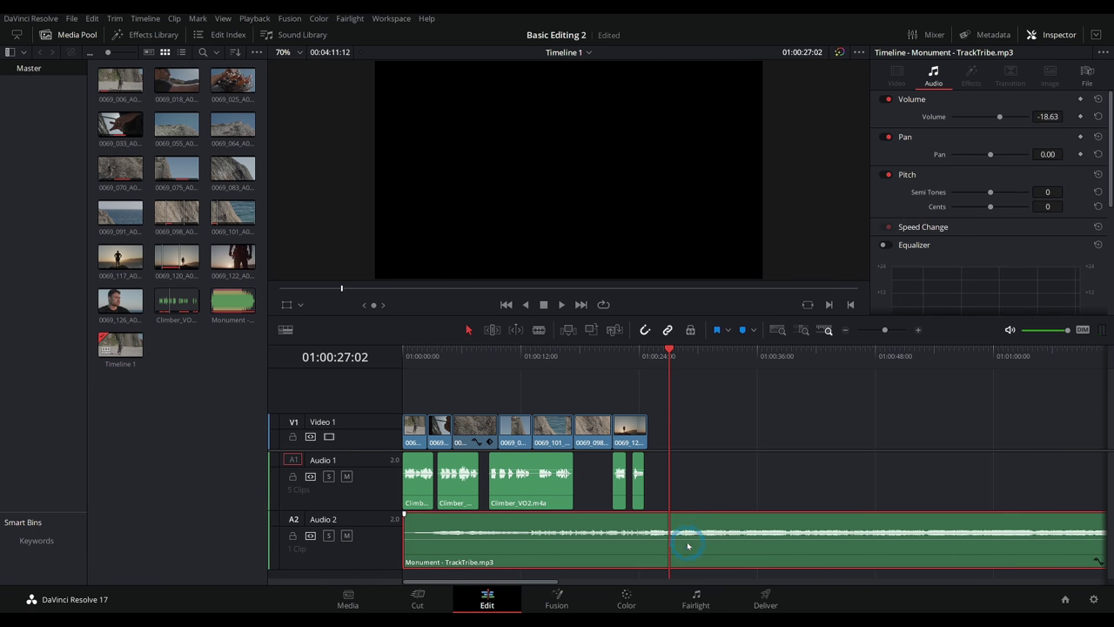
click(538, 330)
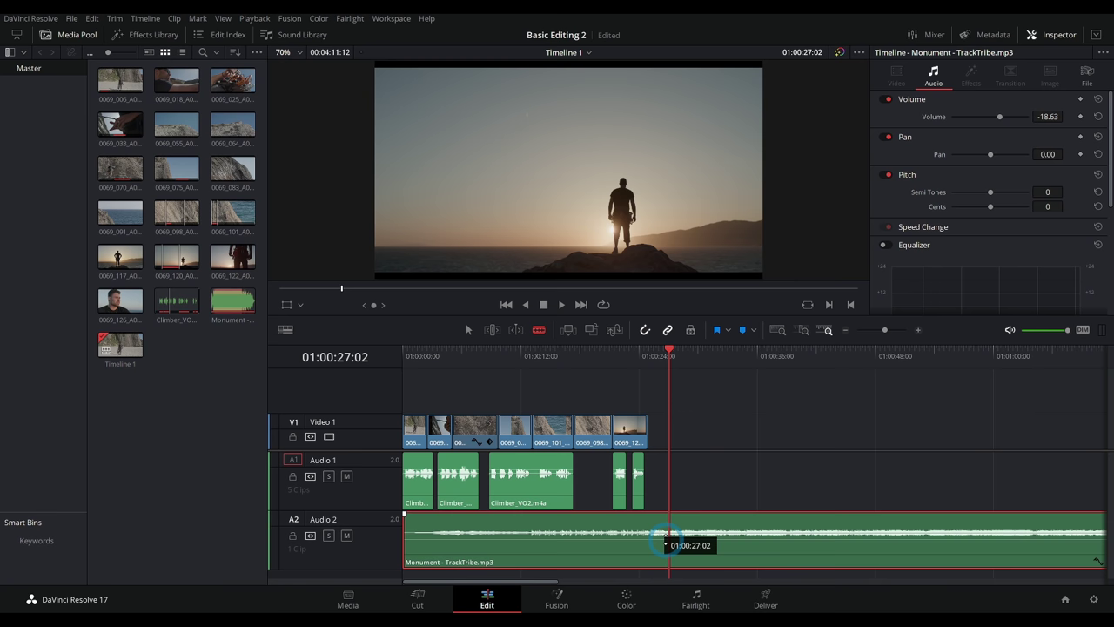
click(669, 541)
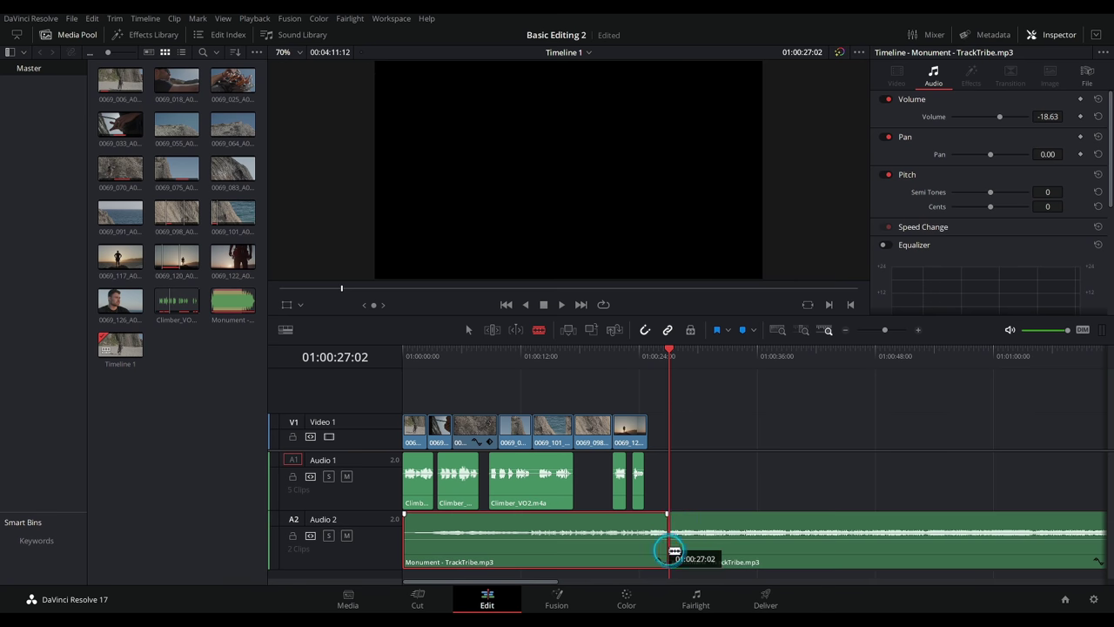
key(a)
click(703, 520)
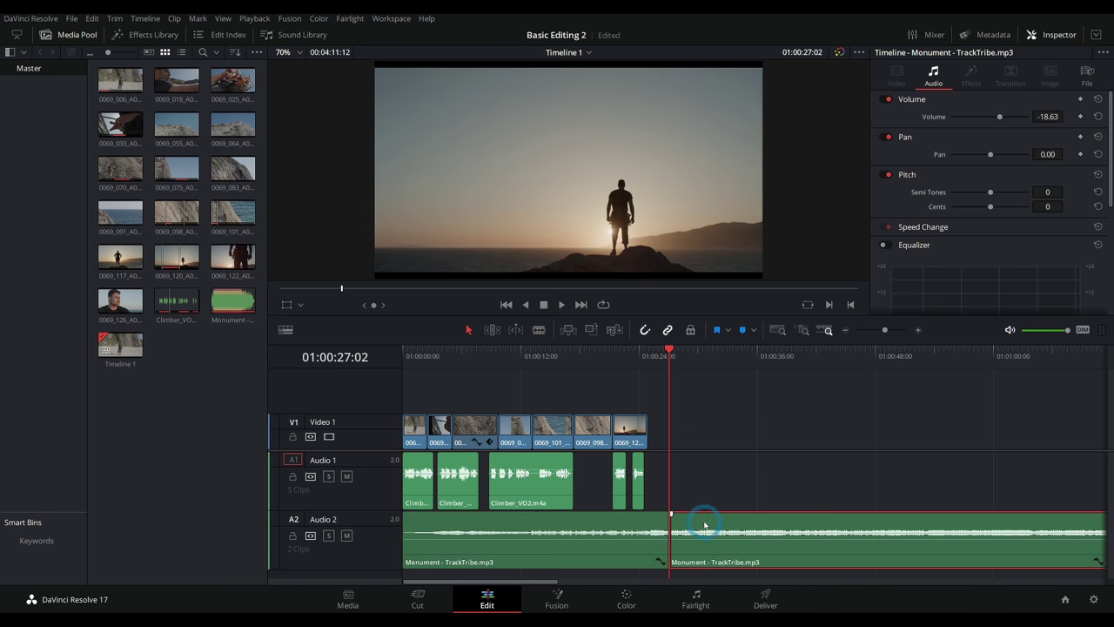
key(Delete)
Play the trimmed music past the last video clip and give its end a fade-out of about two seconds
click(650, 356)
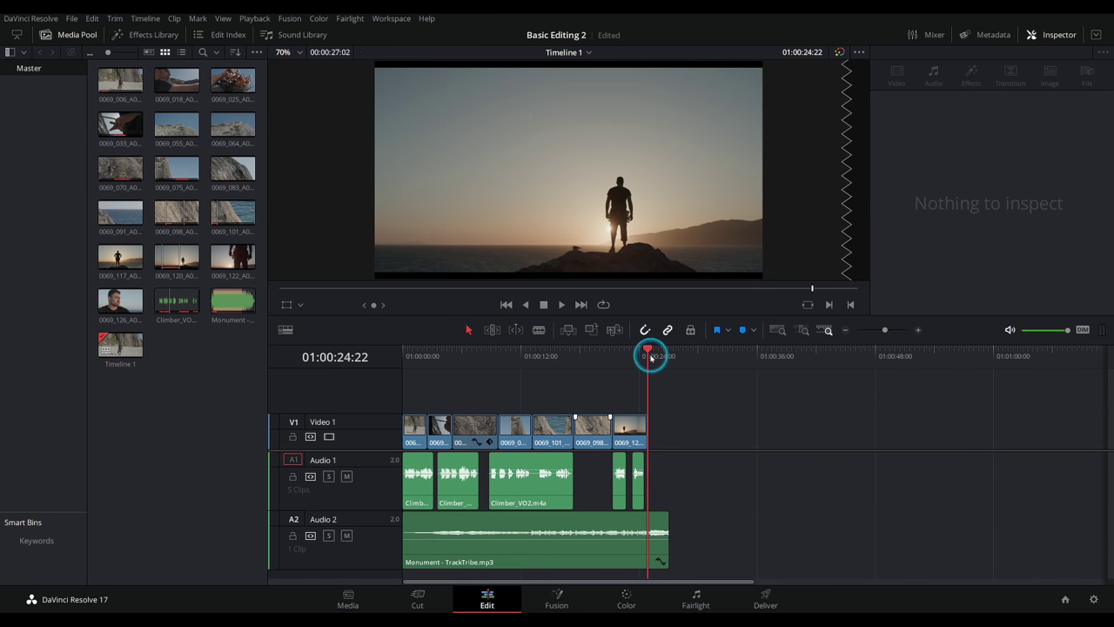
click(916, 331)
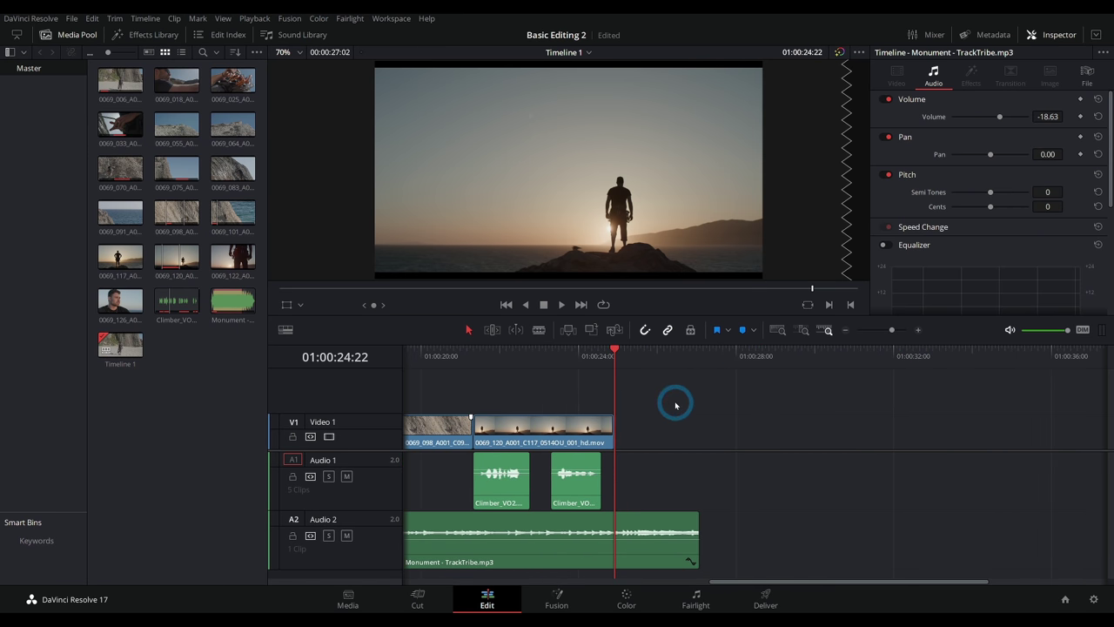
key(space)
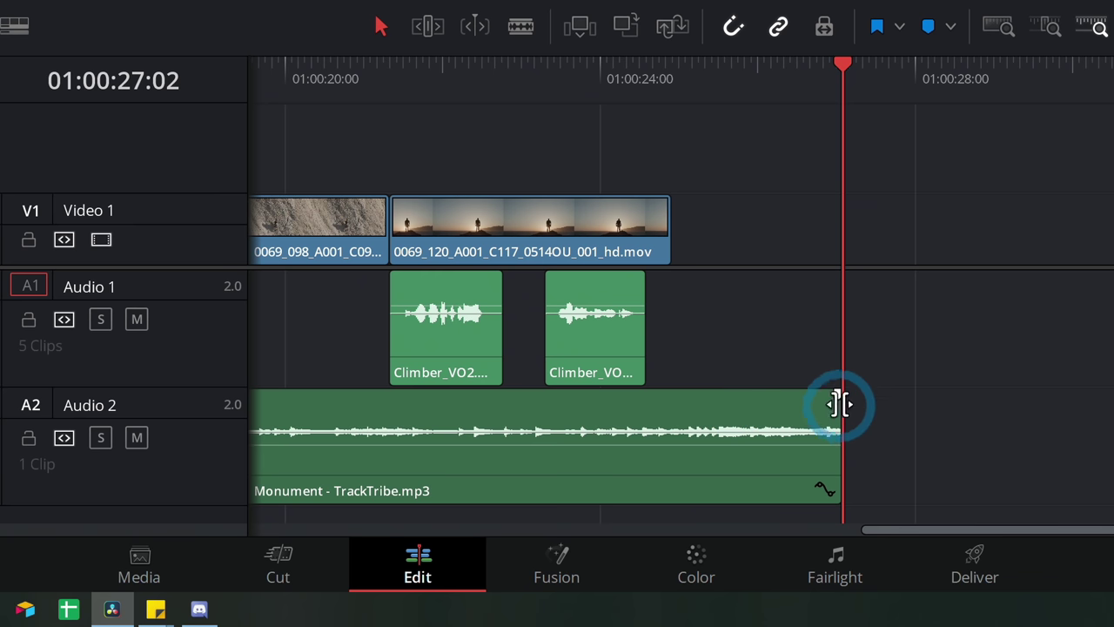
drag(838, 392, 667, 398)
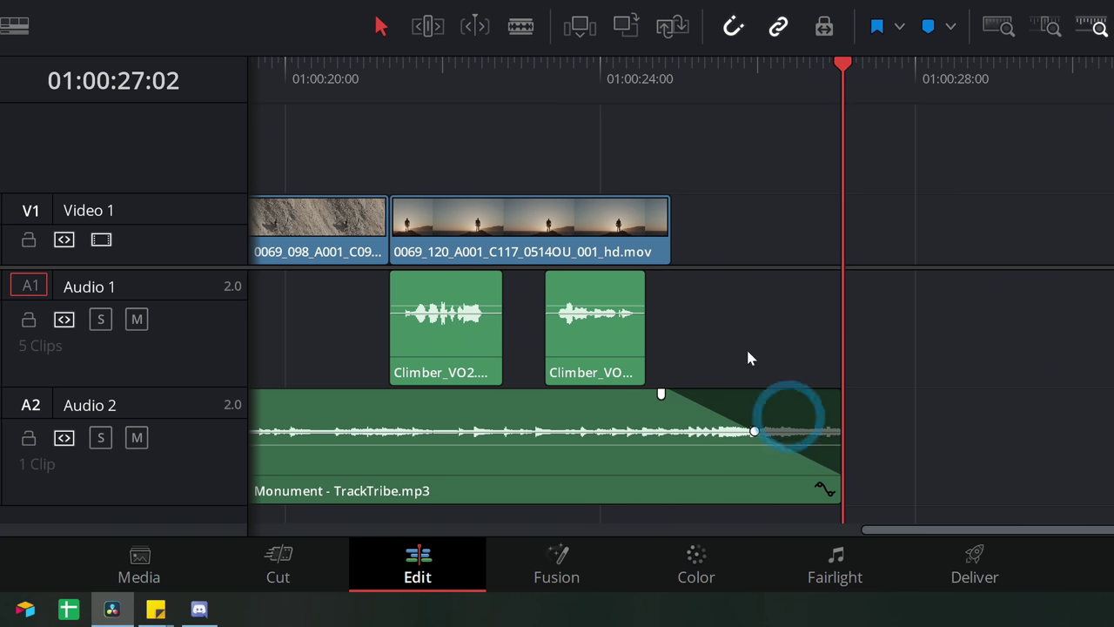
click(564, 80)
click(678, 195)
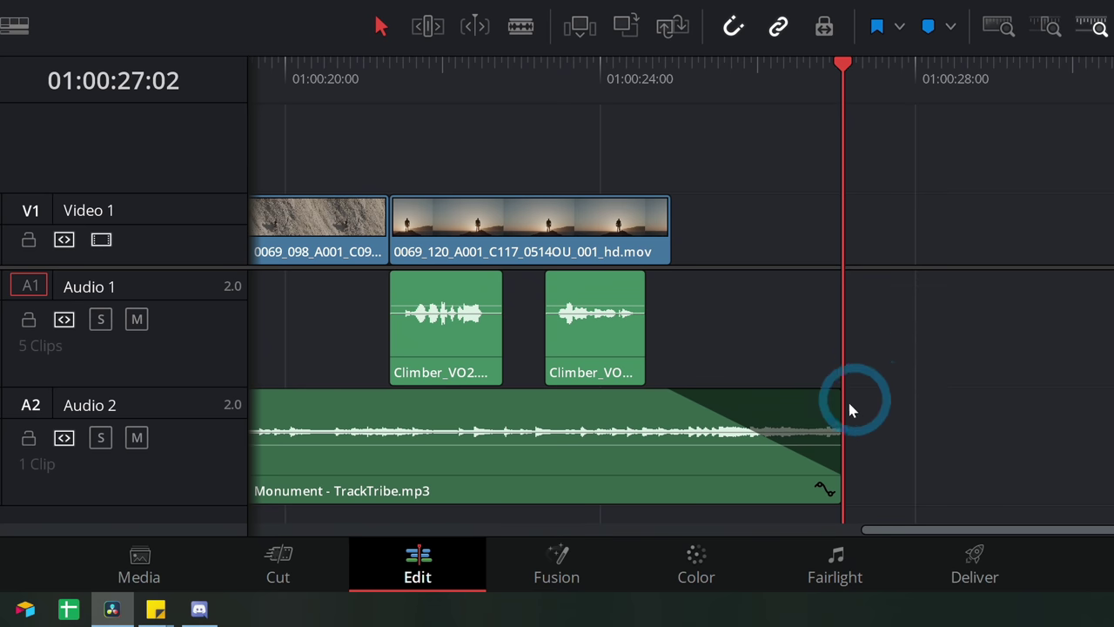
Extend the faded music clip to end at 01:00:32:04, adjust its fade-out to about 2.5 seconds, and play it from 01:00:21:08
scroll(661, 368, right, 3)
drag(641, 405, 1048, 401)
drag(873, 394, 835, 391)
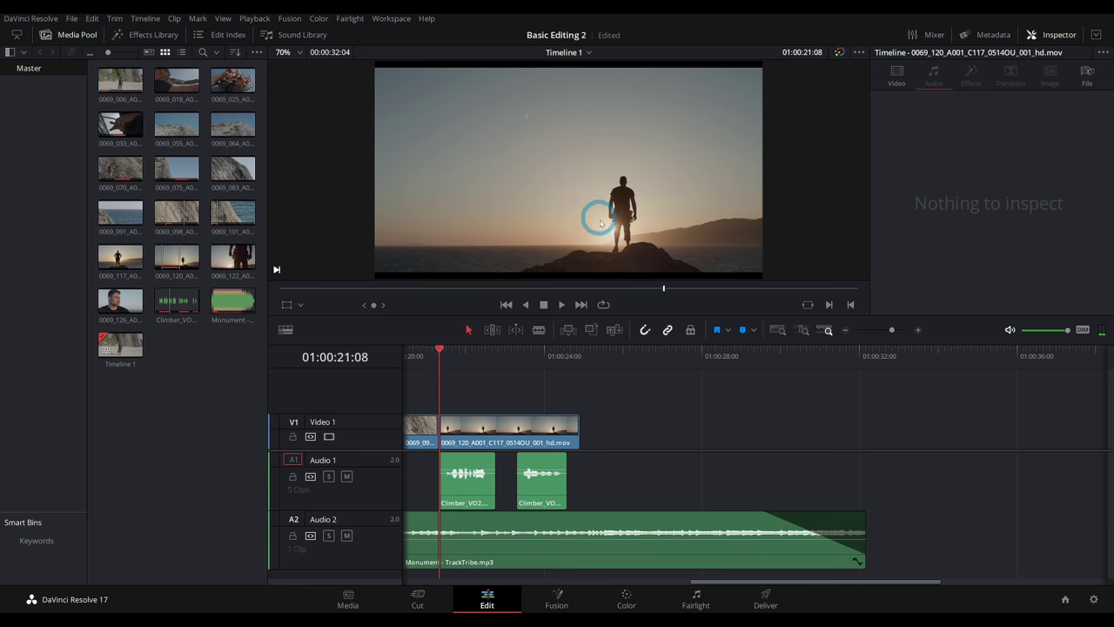
key(space)
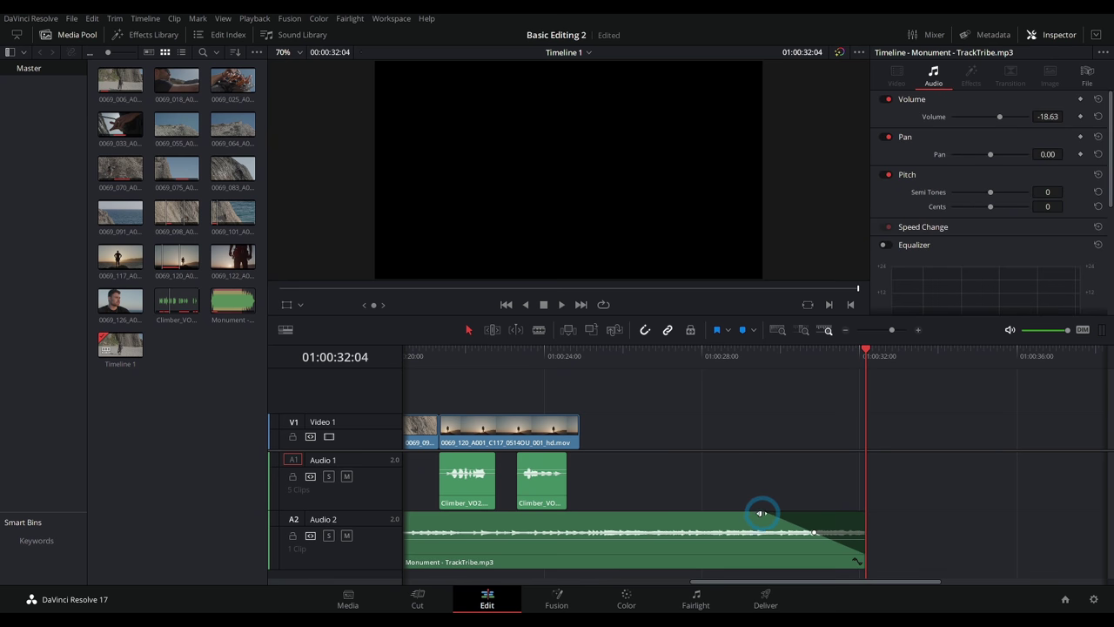
Undo the music clip's fade-out, extension and cut to restore the full track on Audio 2
drag(760, 513, 918, 513)
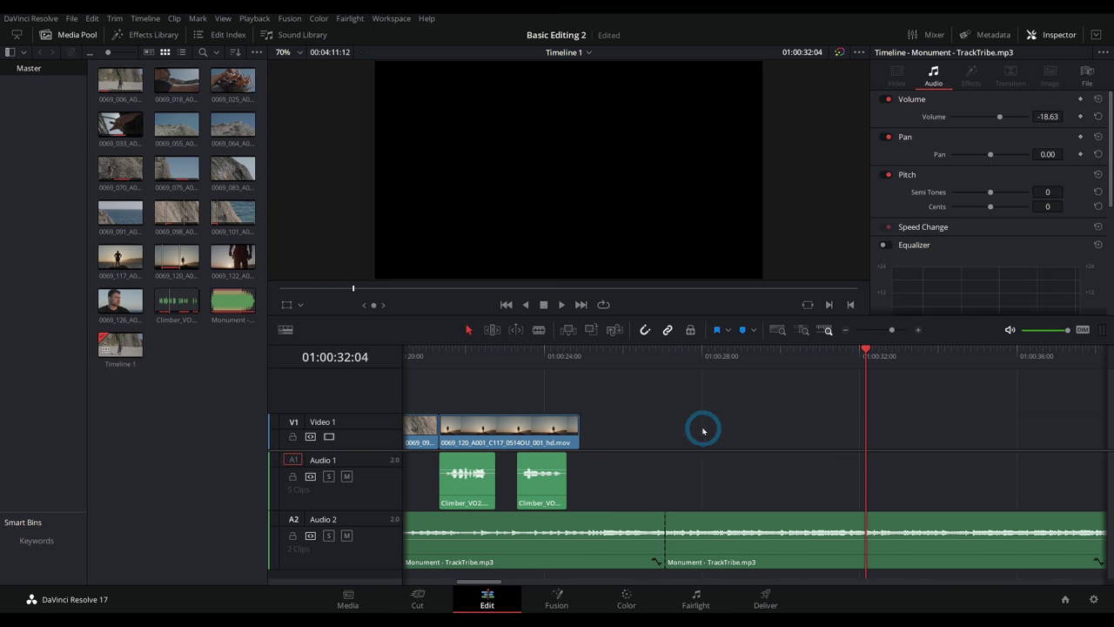
click(846, 330)
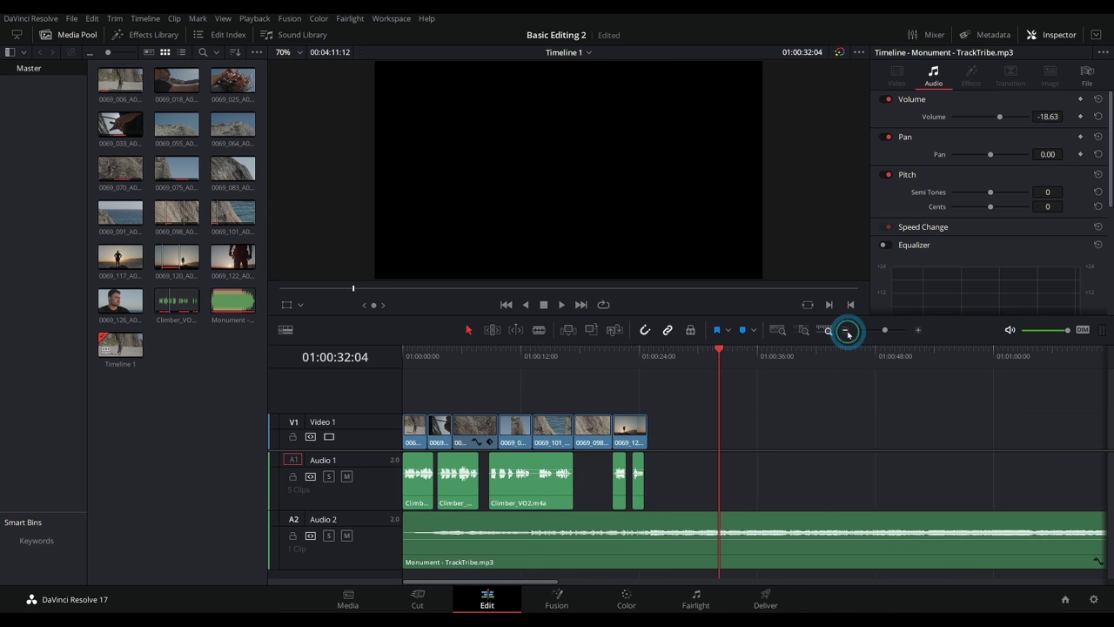
click(846, 329)
click(846, 330)
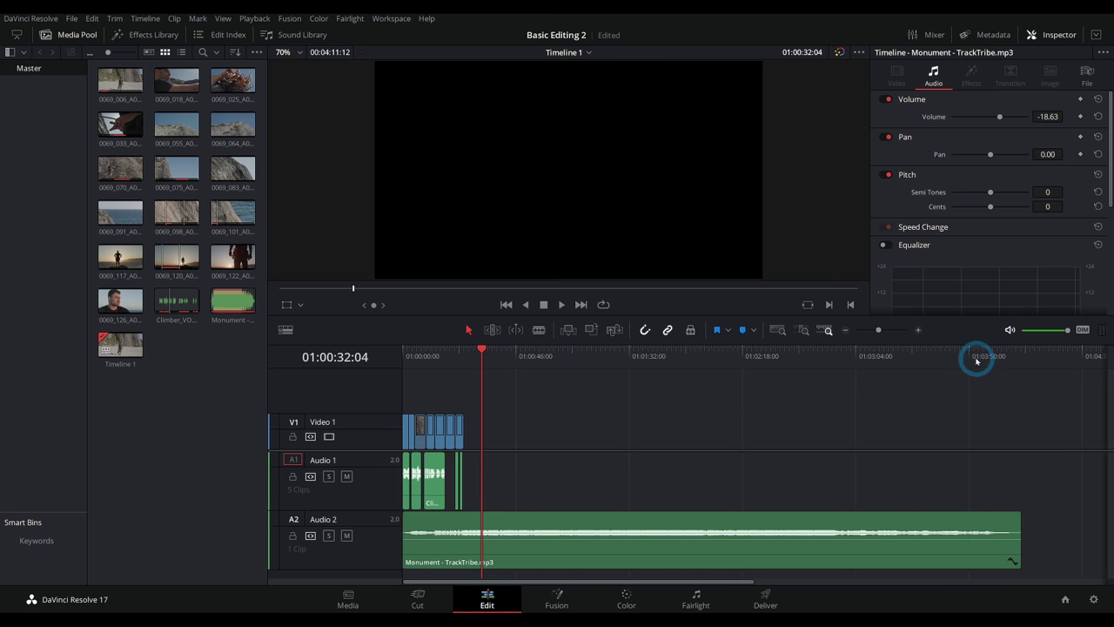
Listen to the final notes of the music track and split the clip at 01:03:57:12, selecting the ending segment
scroll(979, 372, up, 5)
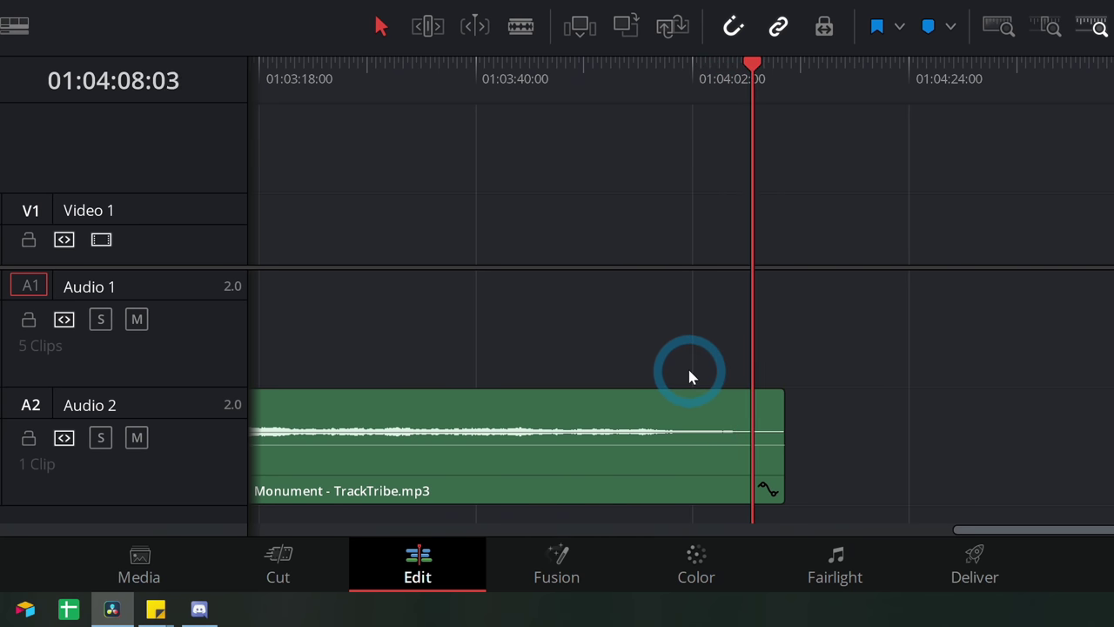
key(space)
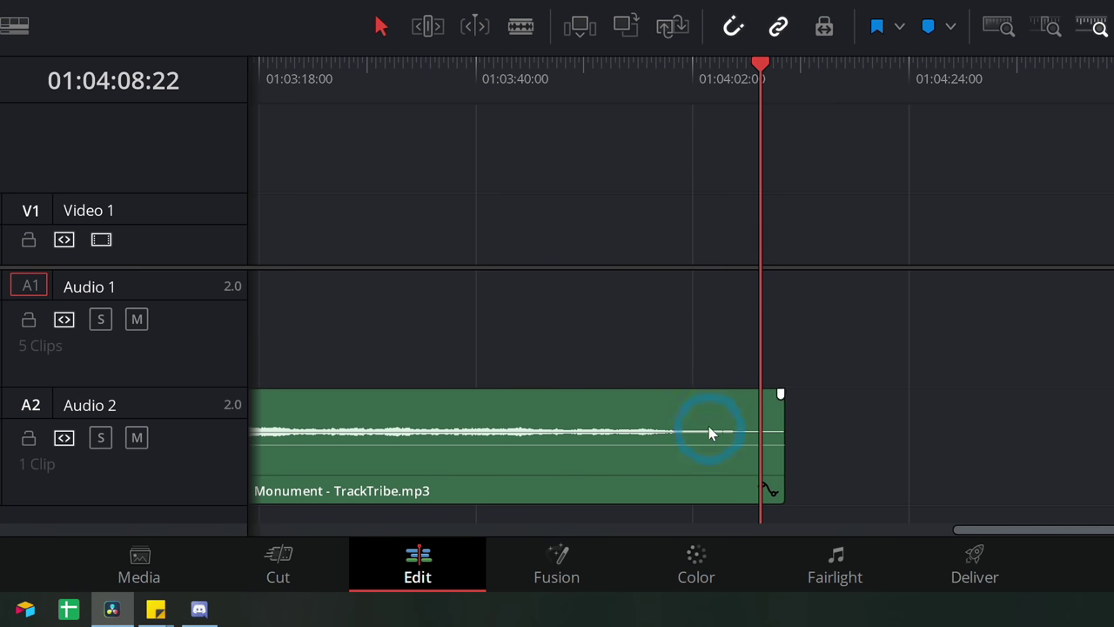
drag(681, 84, 641, 82)
key(space)
click(638, 75)
key(ctrl+equal)
key(ctrl+equal)
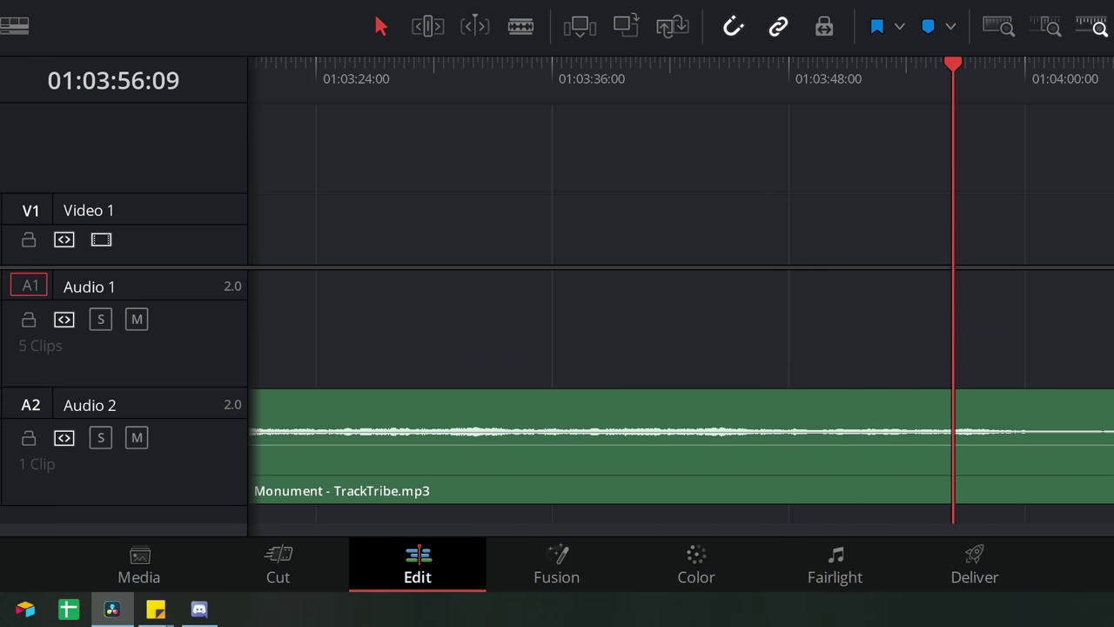
key(space)
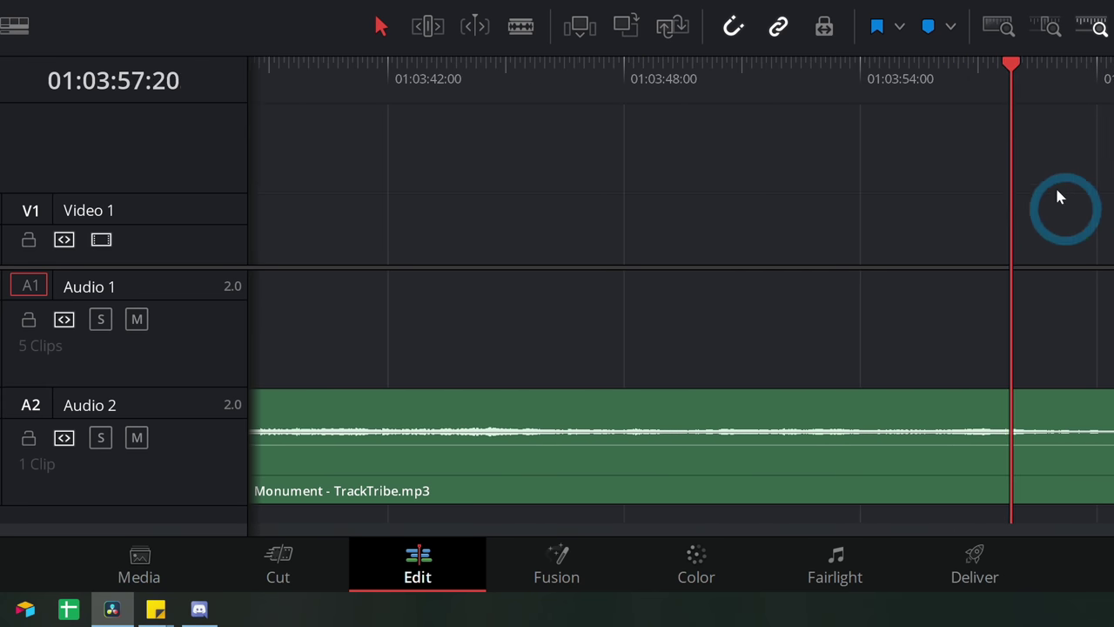
click(1001, 68)
click(1085, 419)
key(ctrl+b)
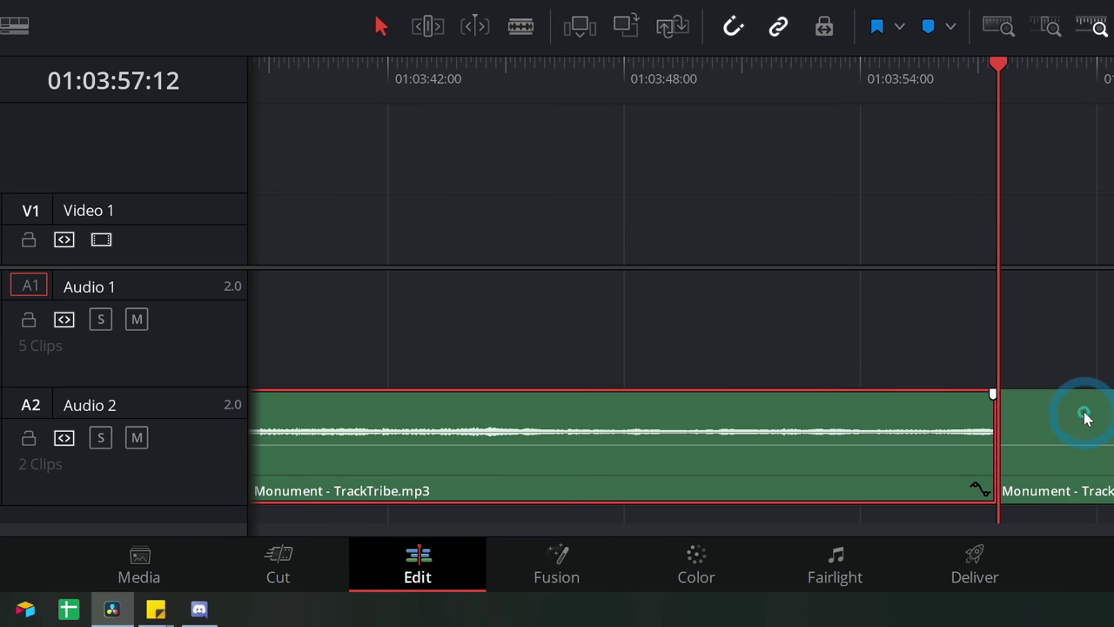
click(1094, 487)
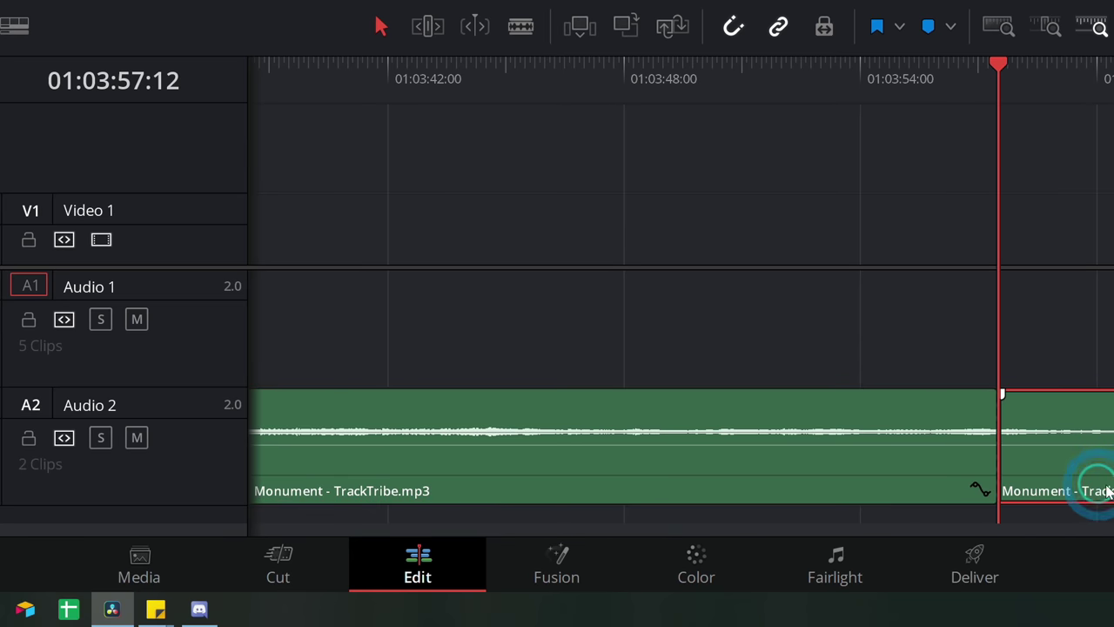
Play the music around the end of the last video clip and place the playhead at 01:00:28:16
key(ctrl+minus)
key(ctrl+minus)
key(ctrl+minus)
key(ctrl+minus)
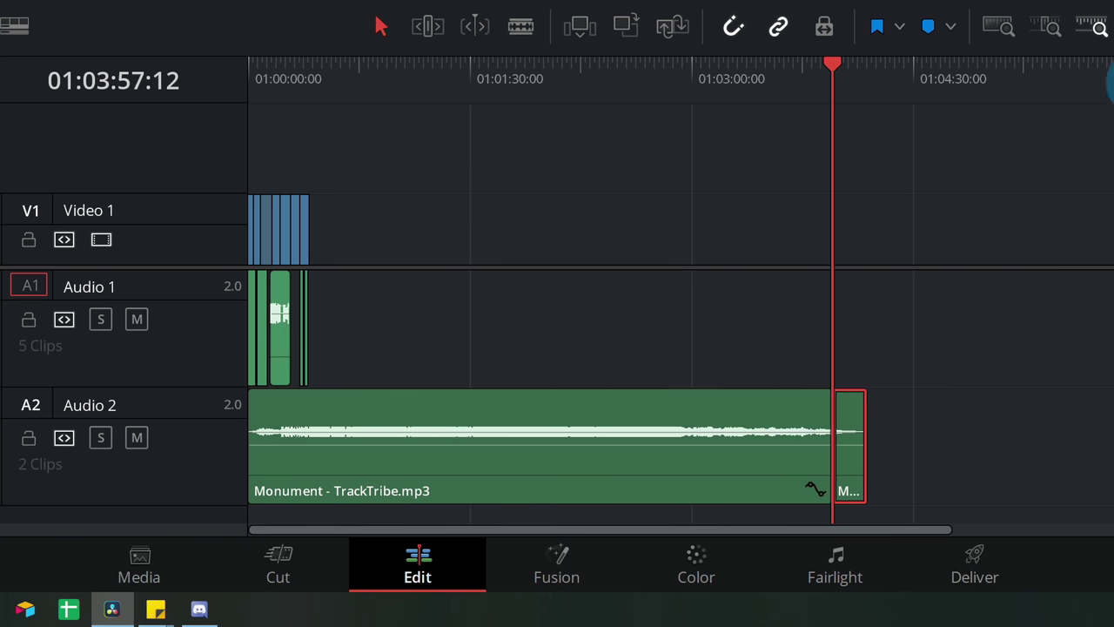
click(300, 74)
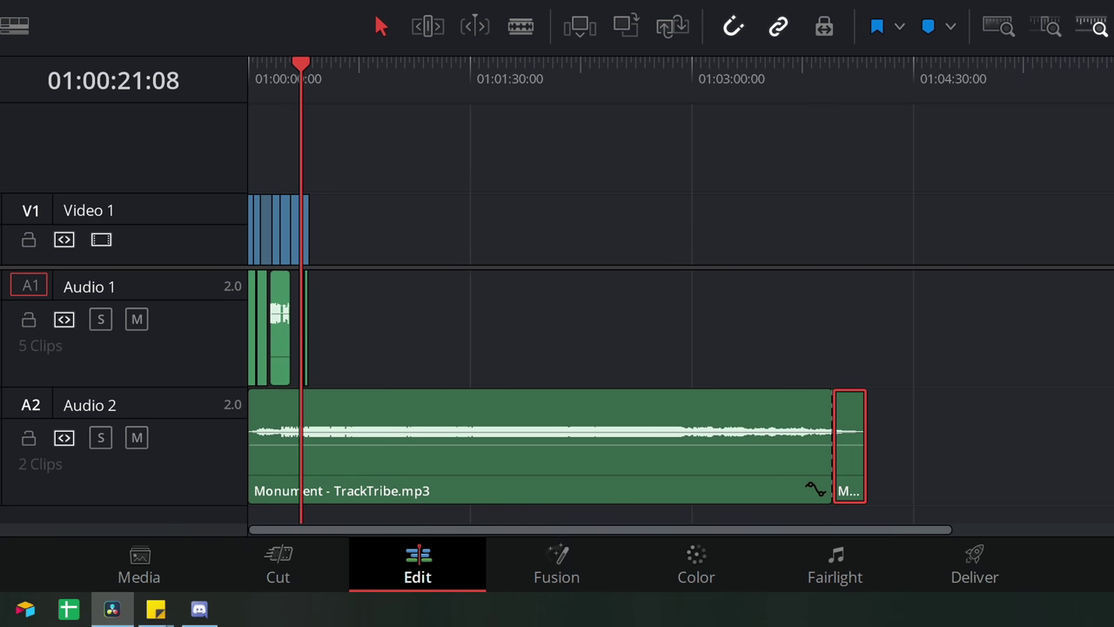
key(ctrl+equal)
key(ctrl+equal)
key(ctrl+equal)
key(ctrl+equal)
key(ctrl+equal)
key(ctrl+equal)
click(927, 179)
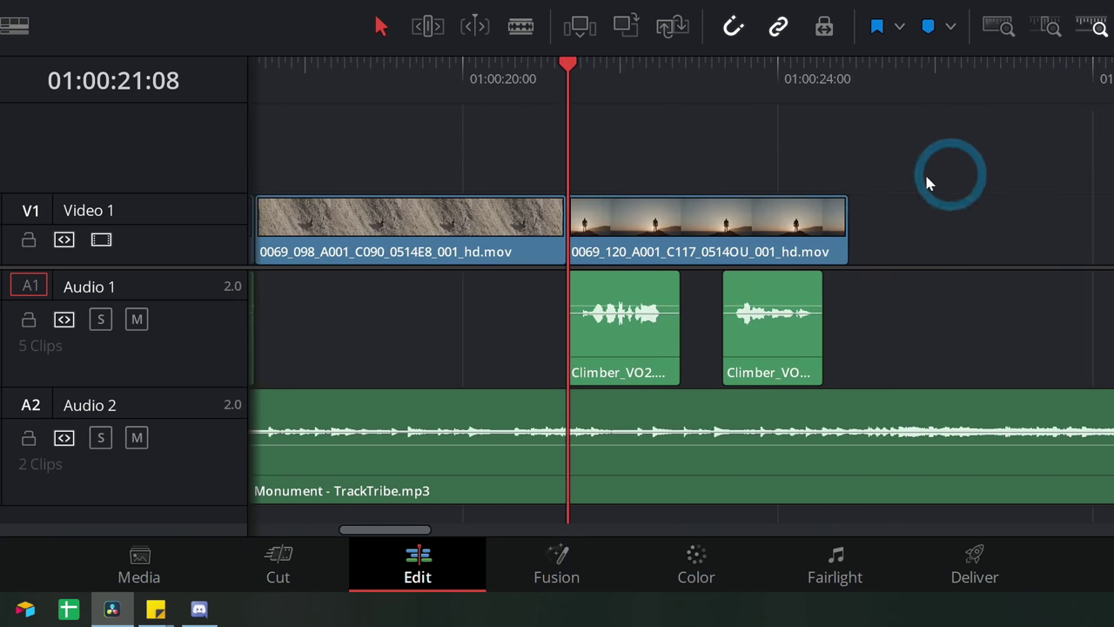
click(703, 81)
click(840, 219)
key(space)
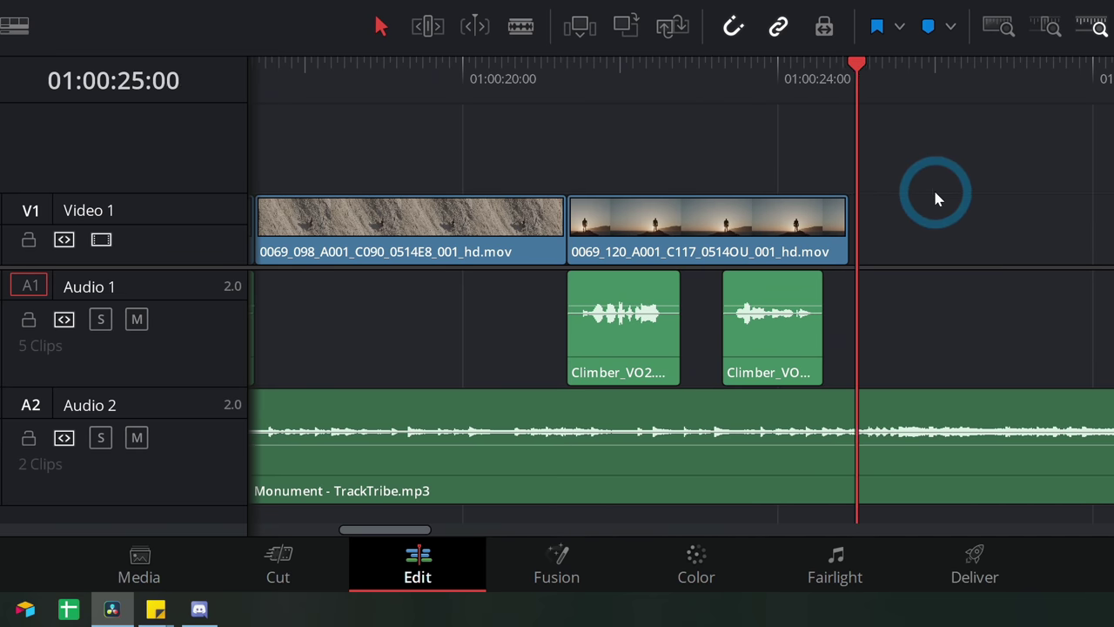
scroll(879, 194, right, 3)
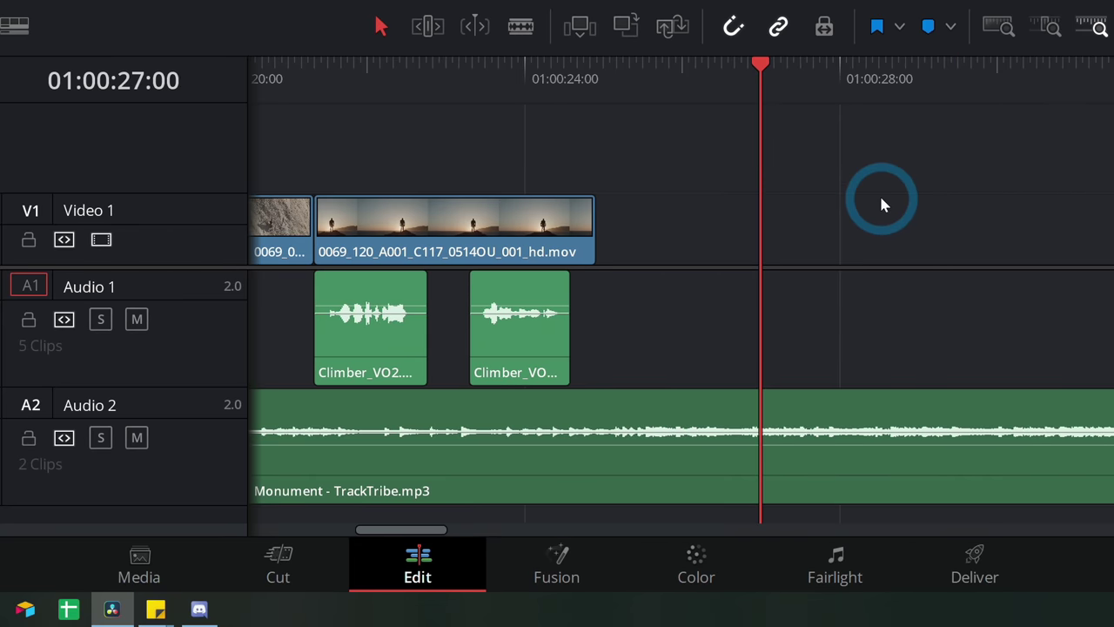
click(894, 83)
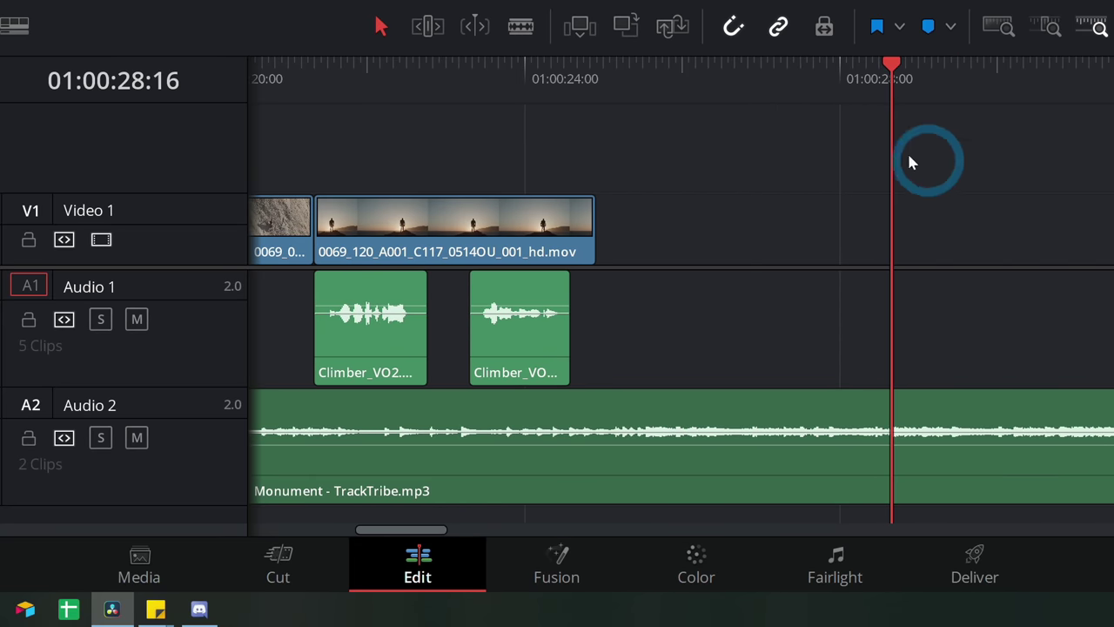
scroll(870, 165, right, 2)
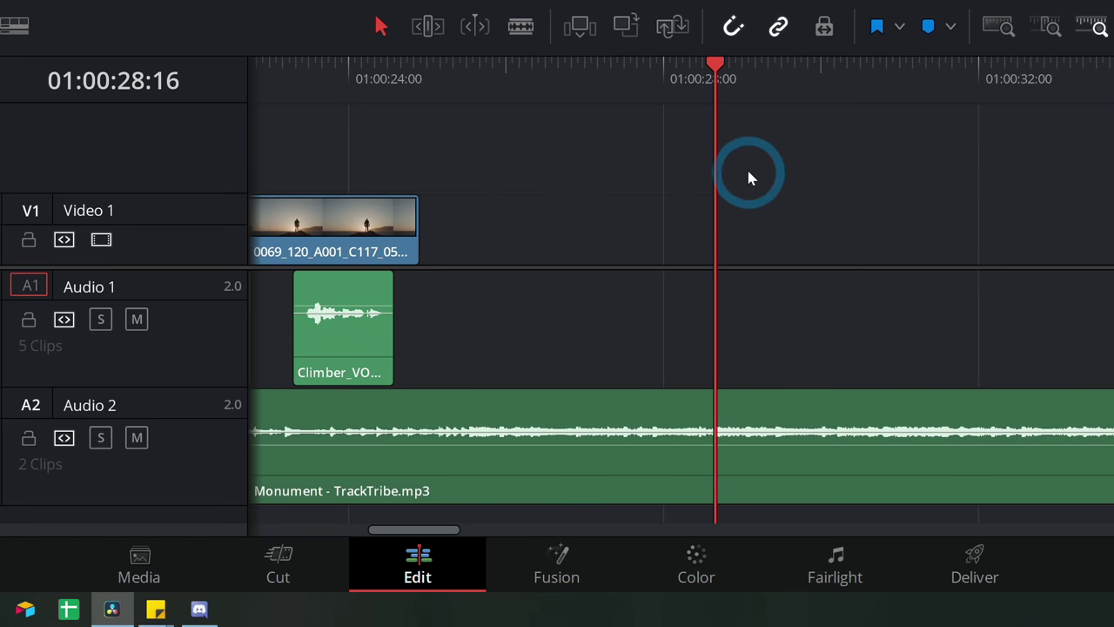
Split the music at 01:00:28:16 and remove the long middle section so the ending segment directly follows the cut
click(777, 478)
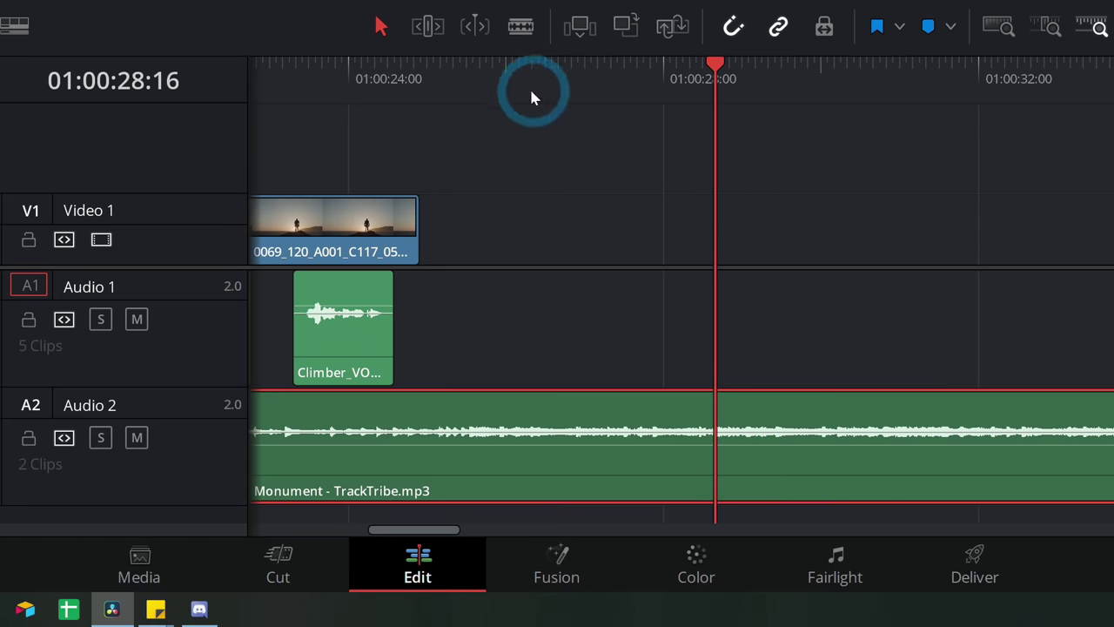
click(716, 467)
click(381, 27)
click(832, 479)
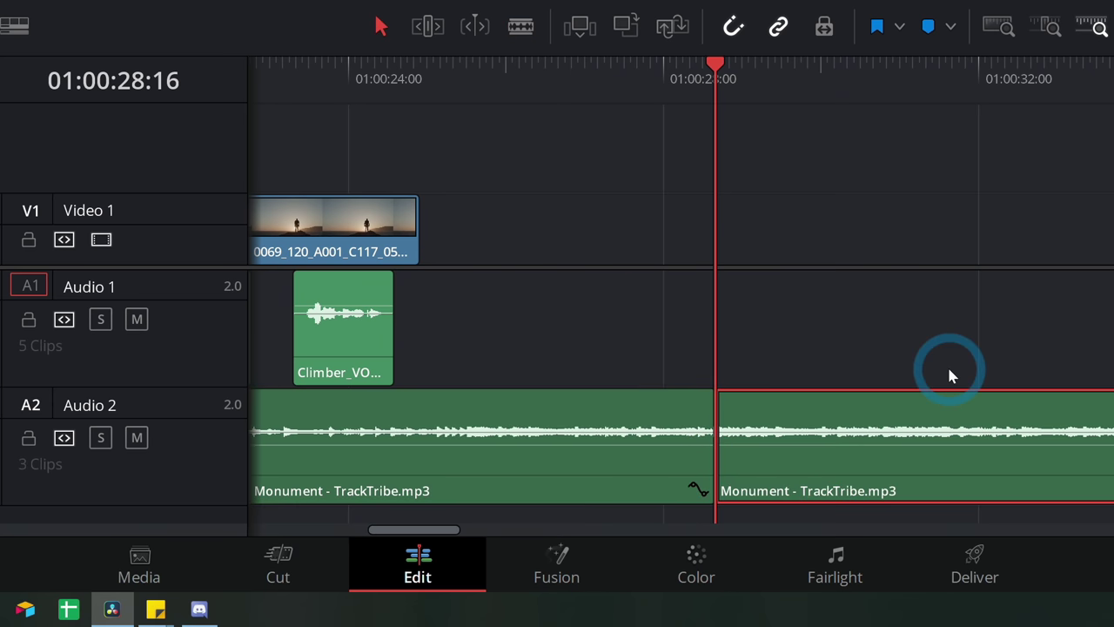
key(shift+z)
key(Delete)
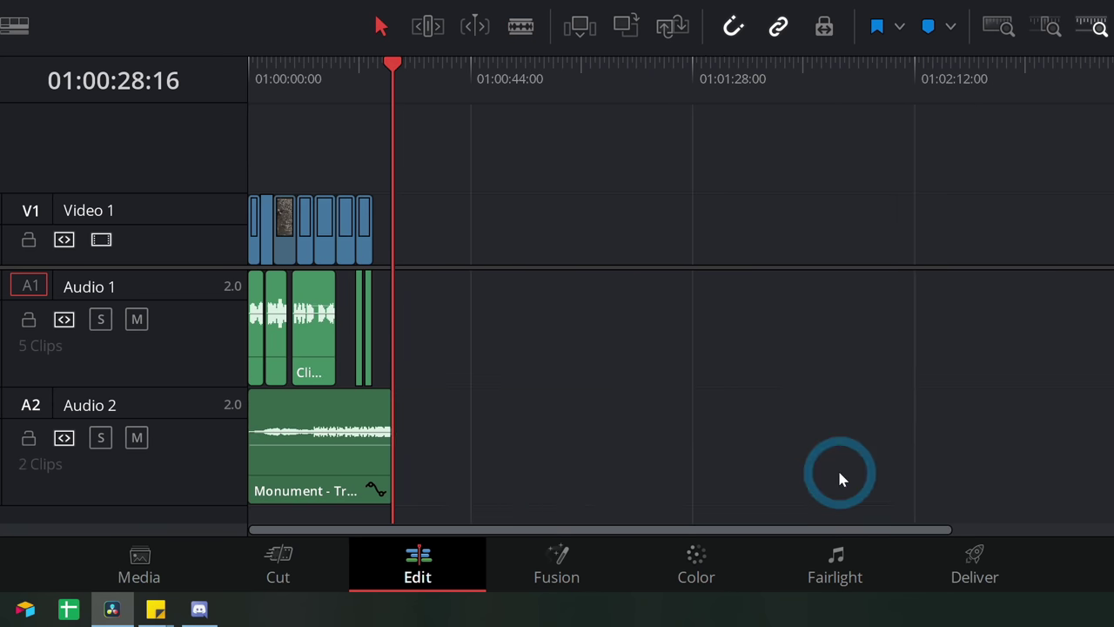
key(shift+z)
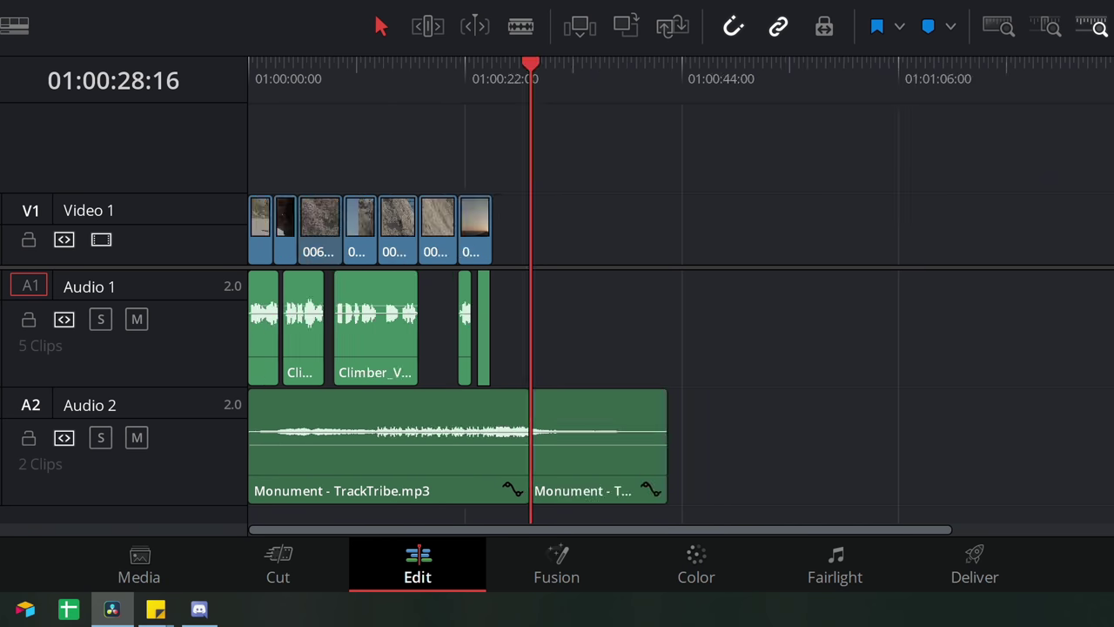
Play the music across the join between the two segments on Audio 2 to check the transition
click(774, 432)
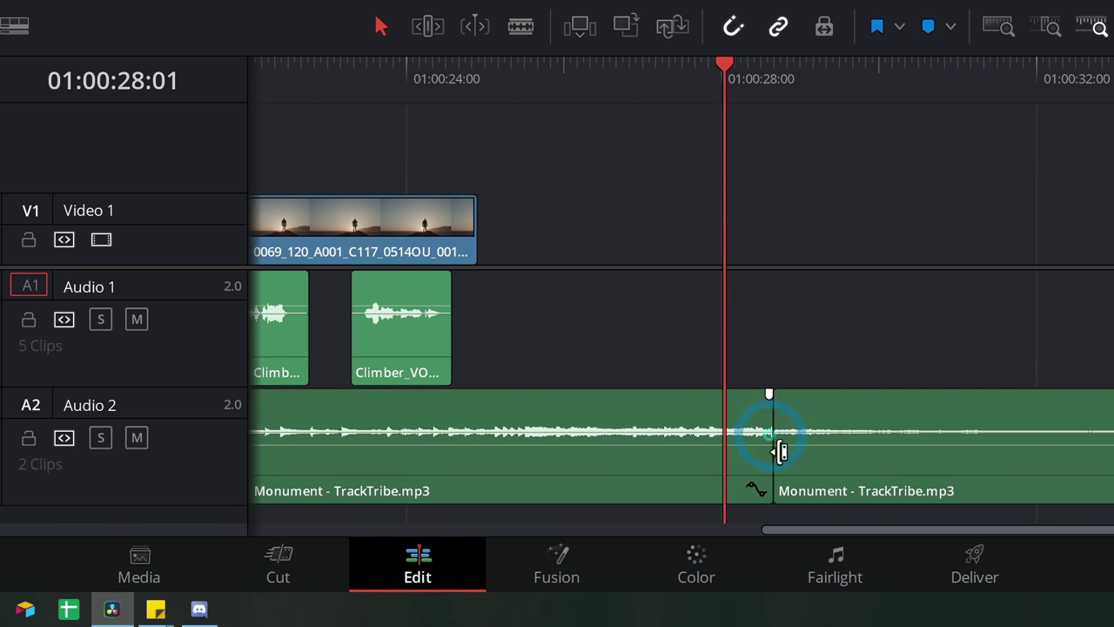
click(659, 75)
click(801, 176)
key(space)
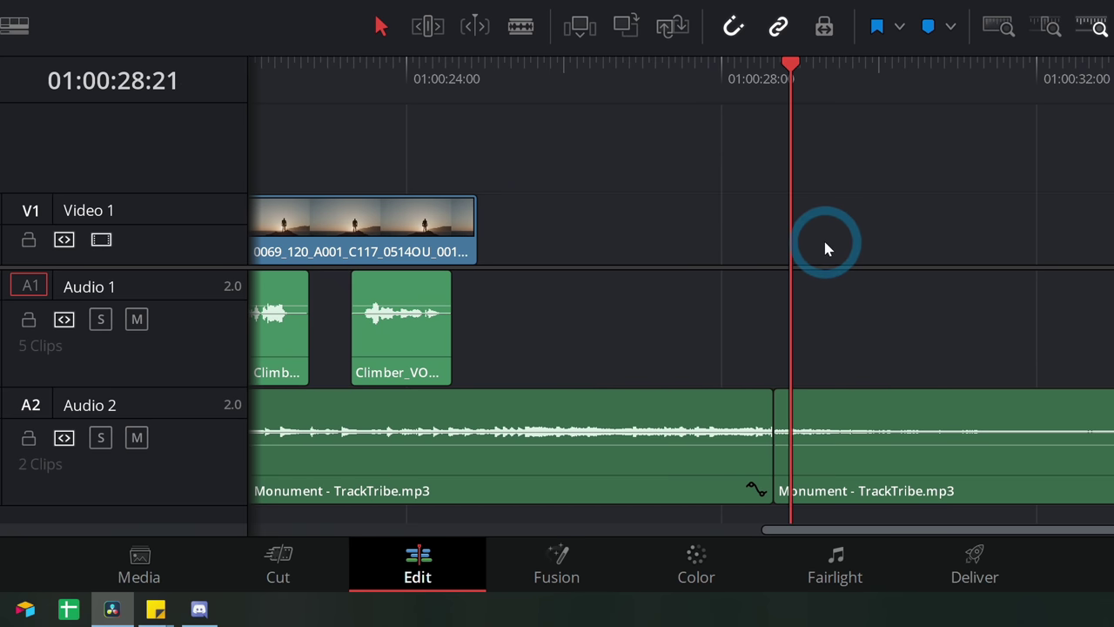
click(720, 141)
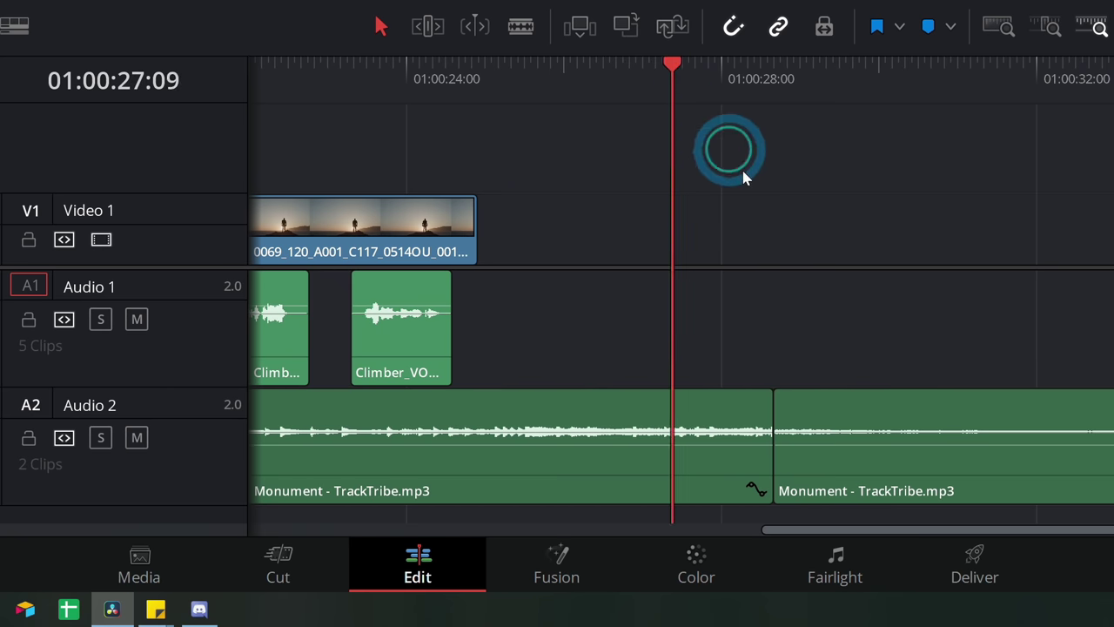
Select the ending music segment on Audio 2 and nudge it frame by frame in both directions, finishing one frame earlier at 01:00:28:15
click(848, 392)
scroll(925, 331, up, 4)
click(649, 409)
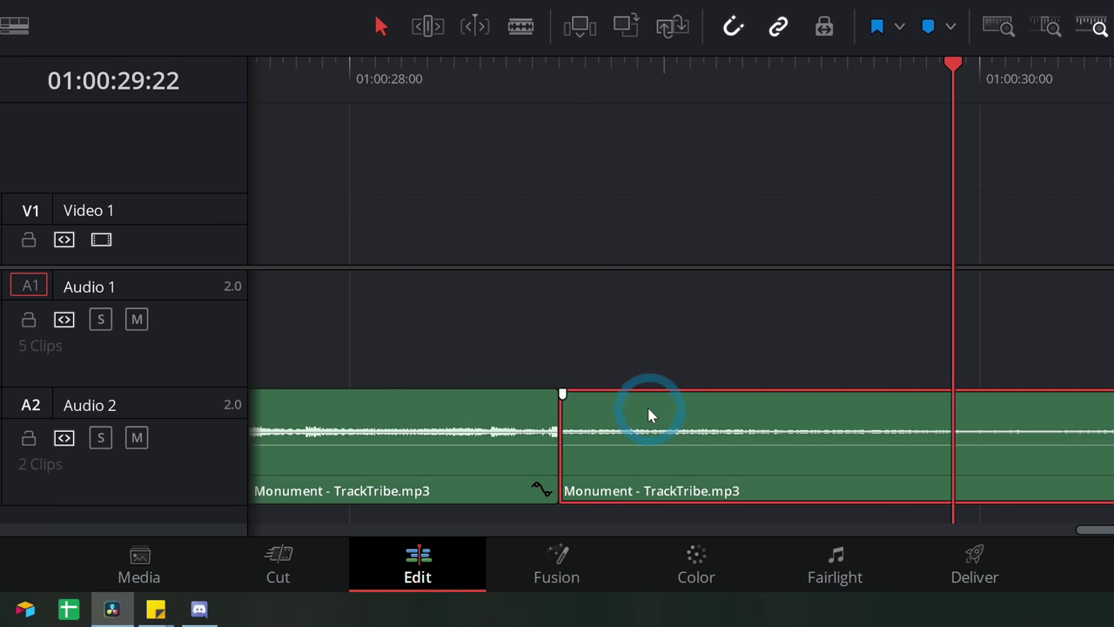
click(545, 377)
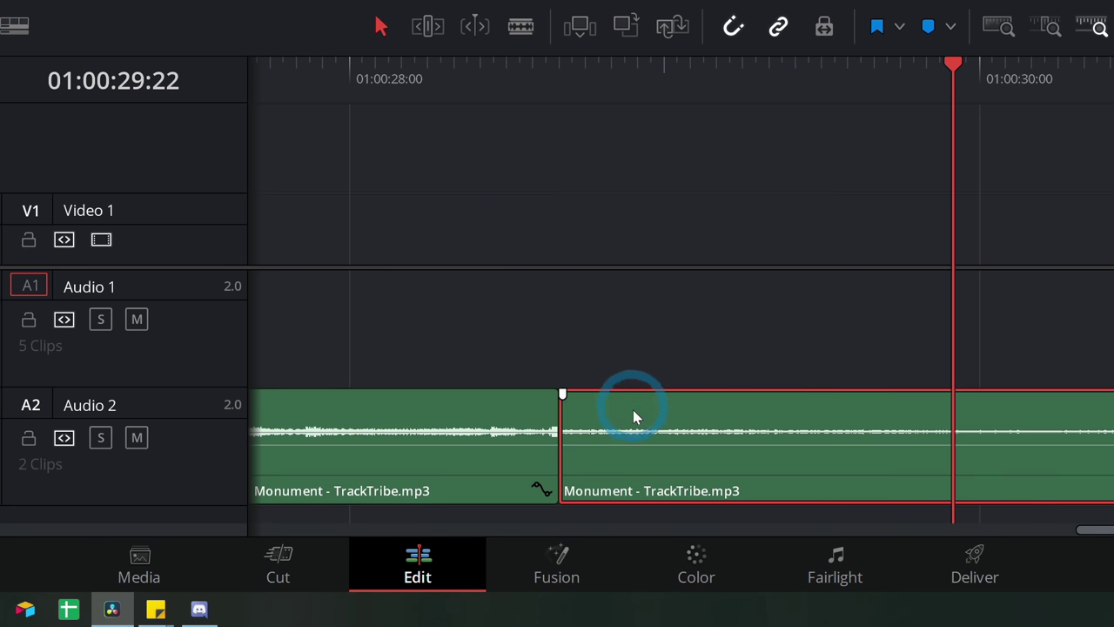
click(773, 421)
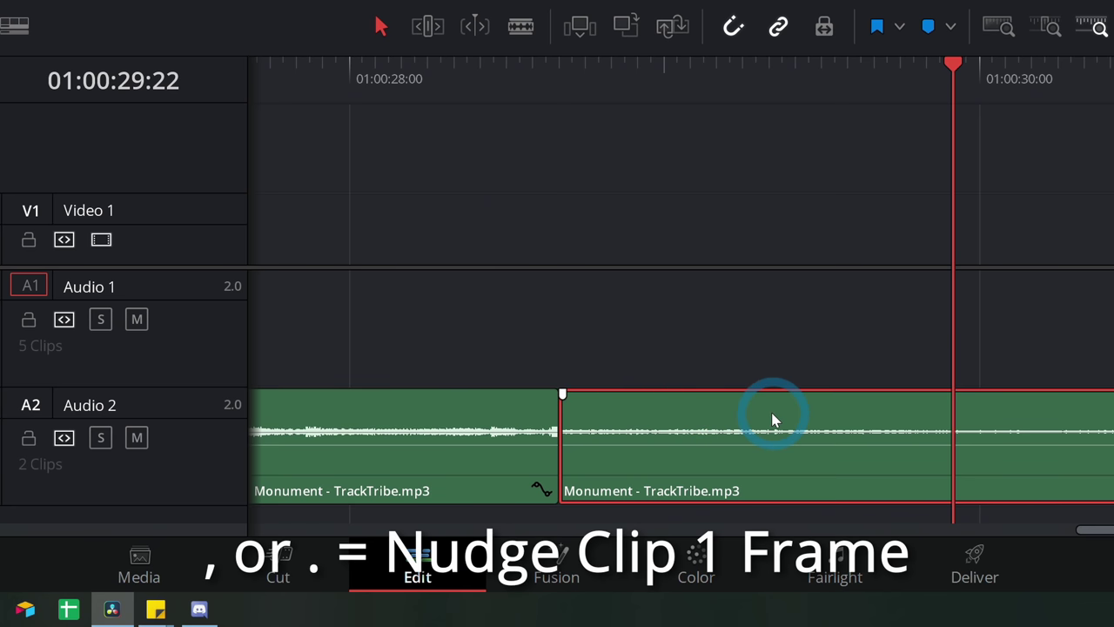
key(period)
key(period)
key(period)
key(comma)
key(comma)
key(period)
key(period)
key(comma)
key(comma)
key(comma)
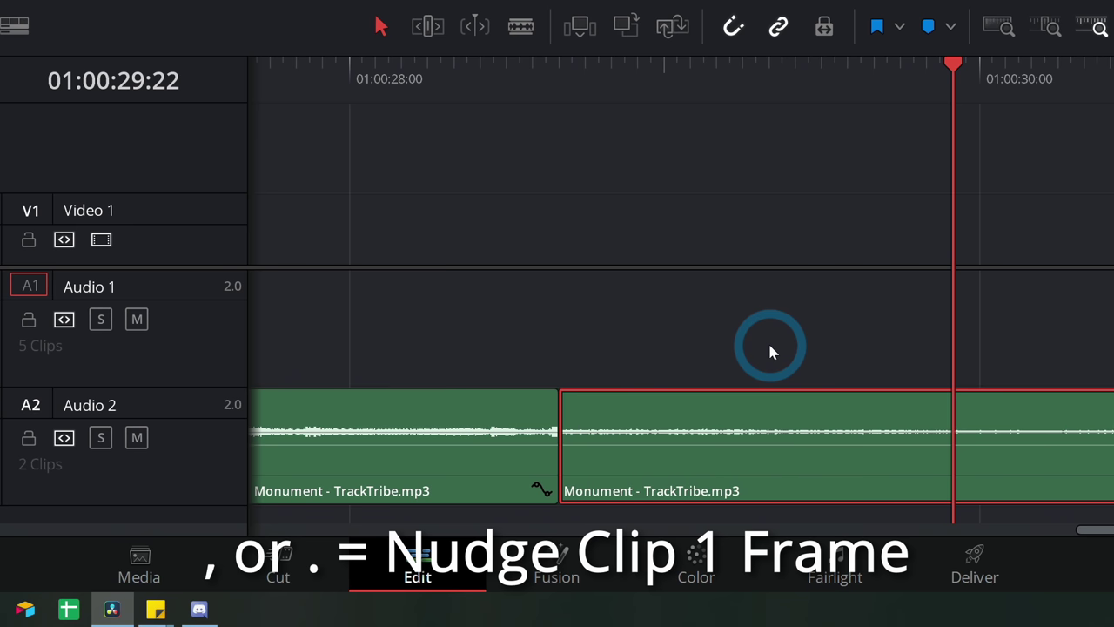
key(comma)
Play the music across the join between the two Audio 2 segments to check the nudged timing
scroll(652, 224, left, 5)
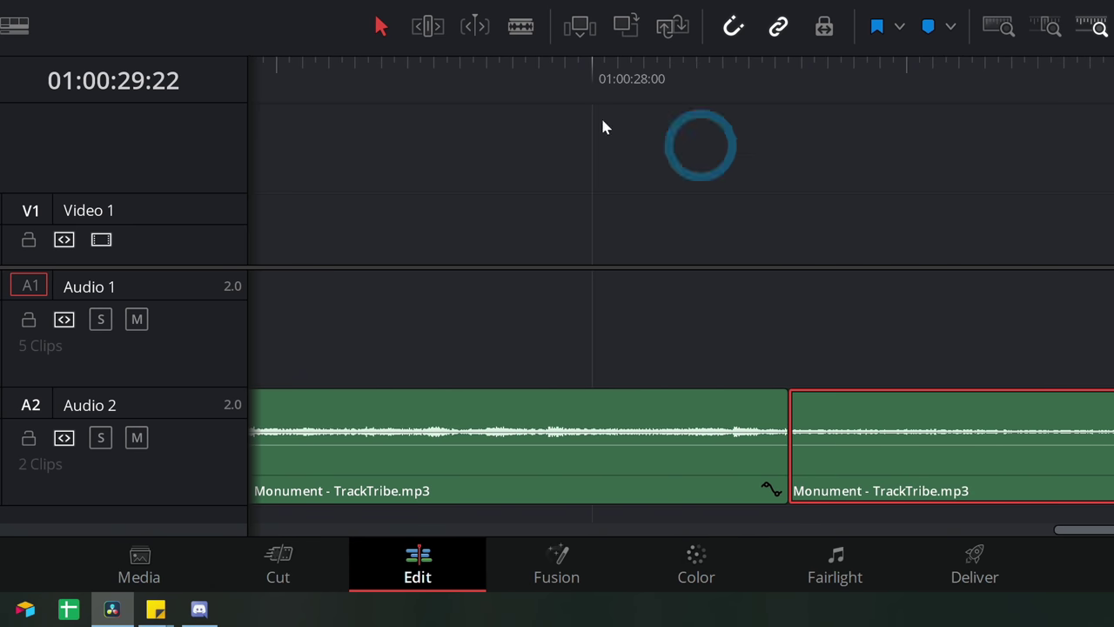
click(315, 85)
key(space)
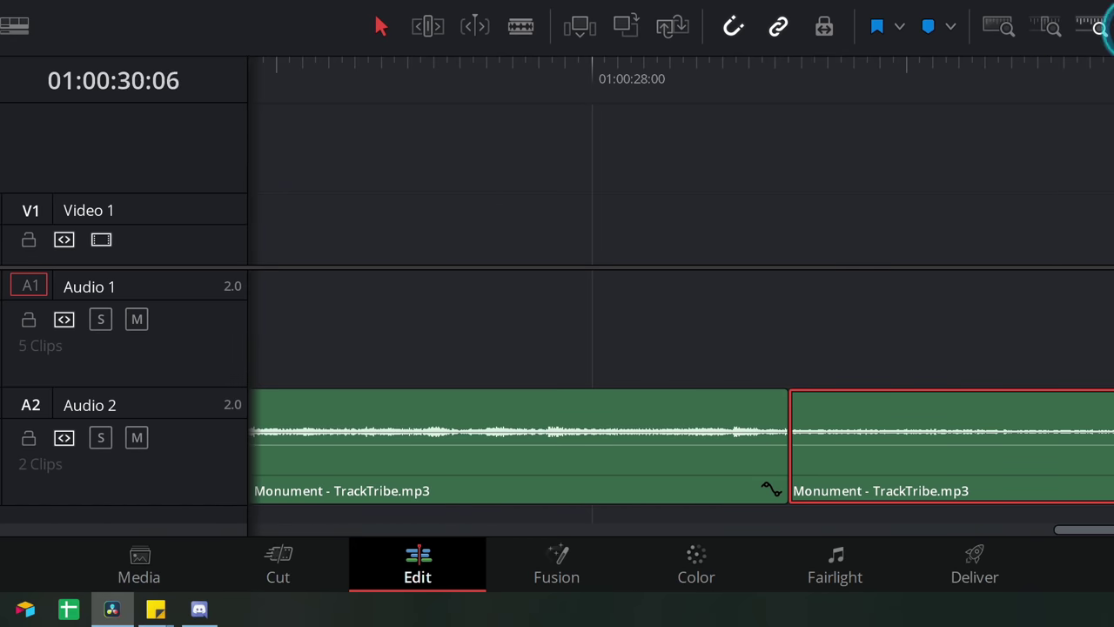
key(ctrl+minus)
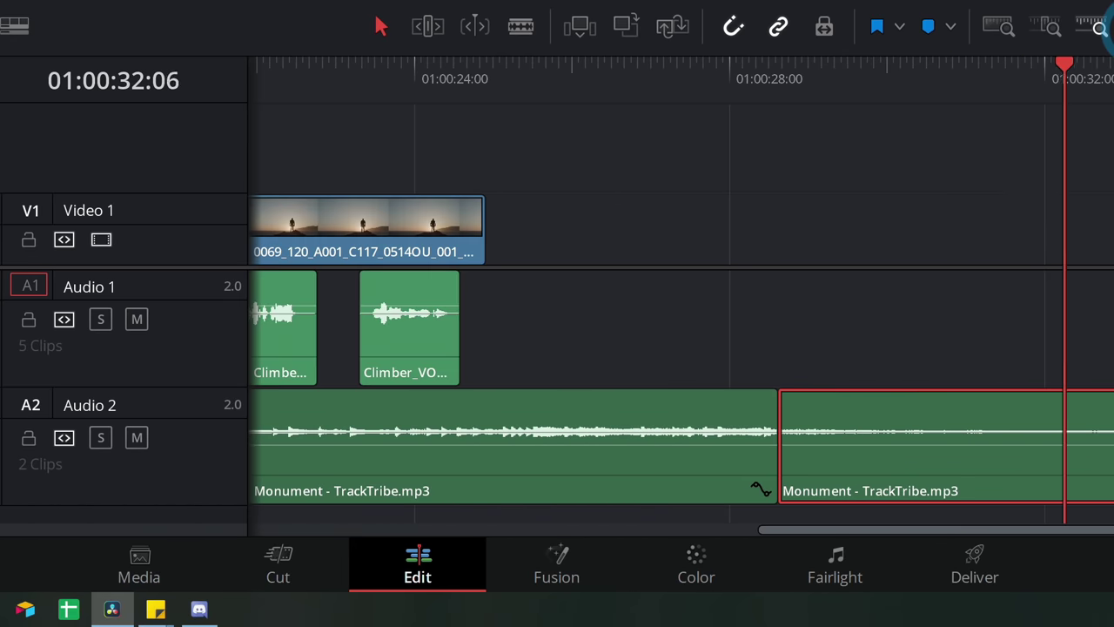
key(space)
key(Up)
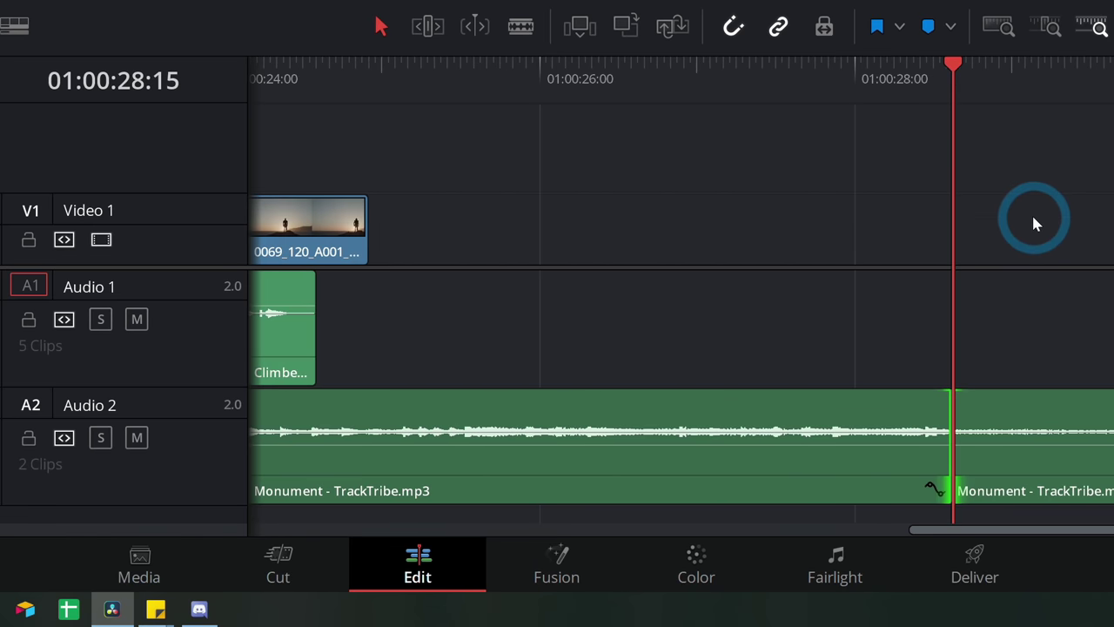
click(1049, 69)
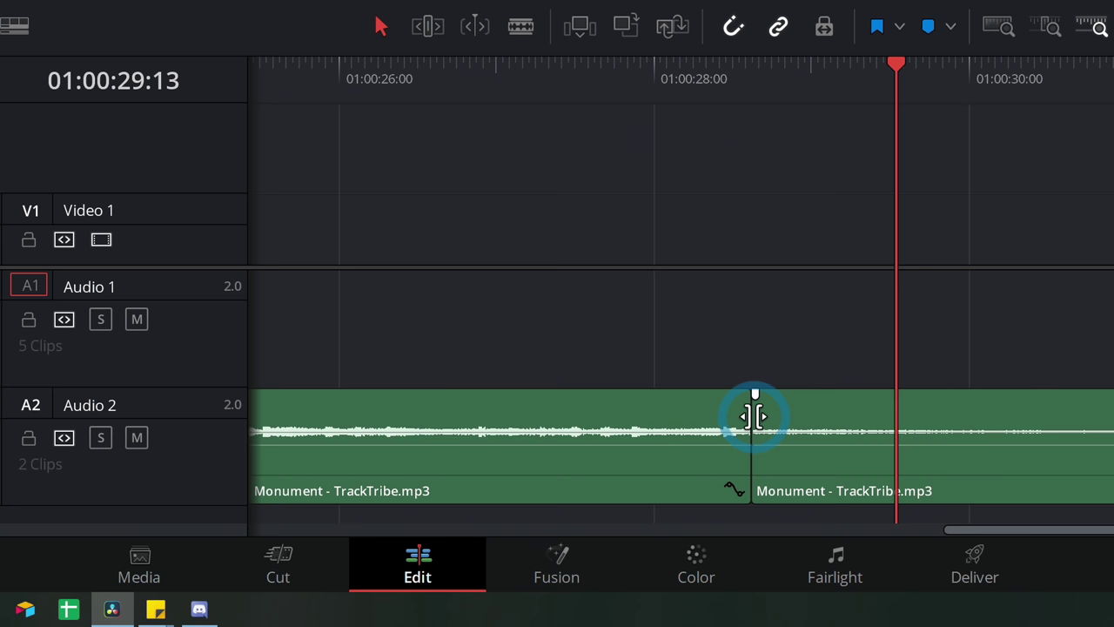
Add a 12 frame Cross Fade 0 dB at the join between the two music segments and play across it
right_click(754, 416)
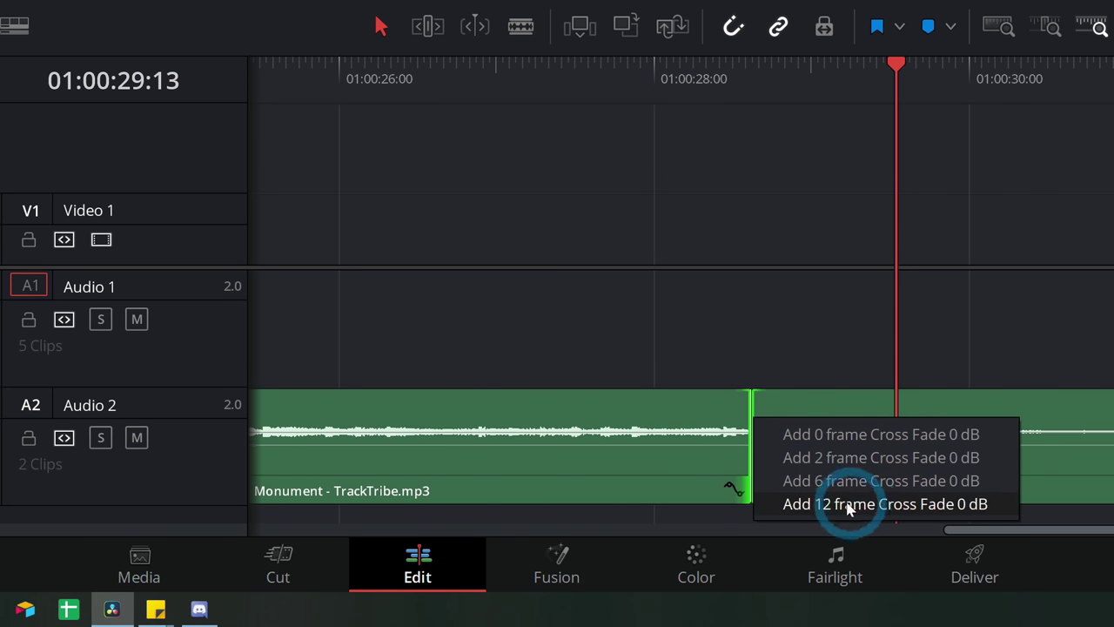
click(830, 504)
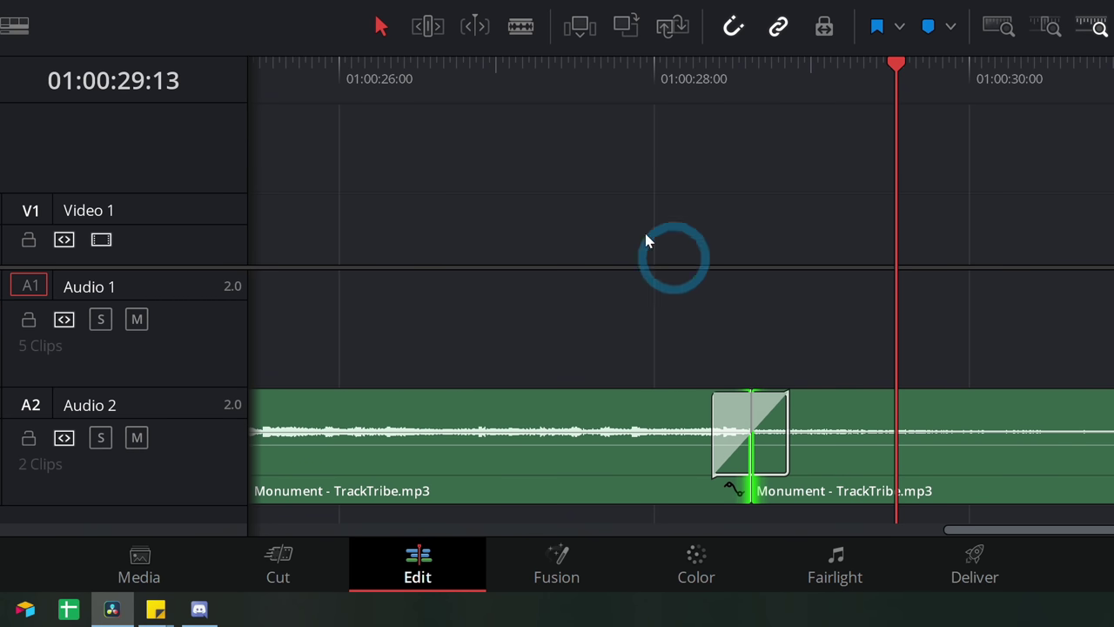
click(465, 80)
key(space)
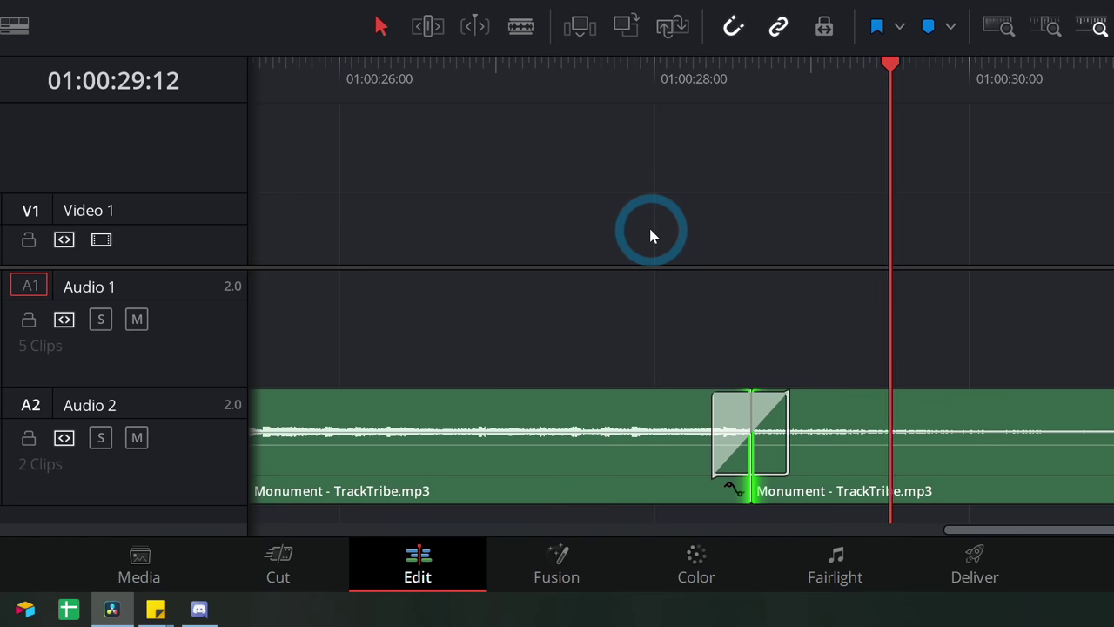
Listen through the music's ending and add a fade-out to the end of the last segment on Audio 2
scroll(920, 131, down, 4)
click(797, 75)
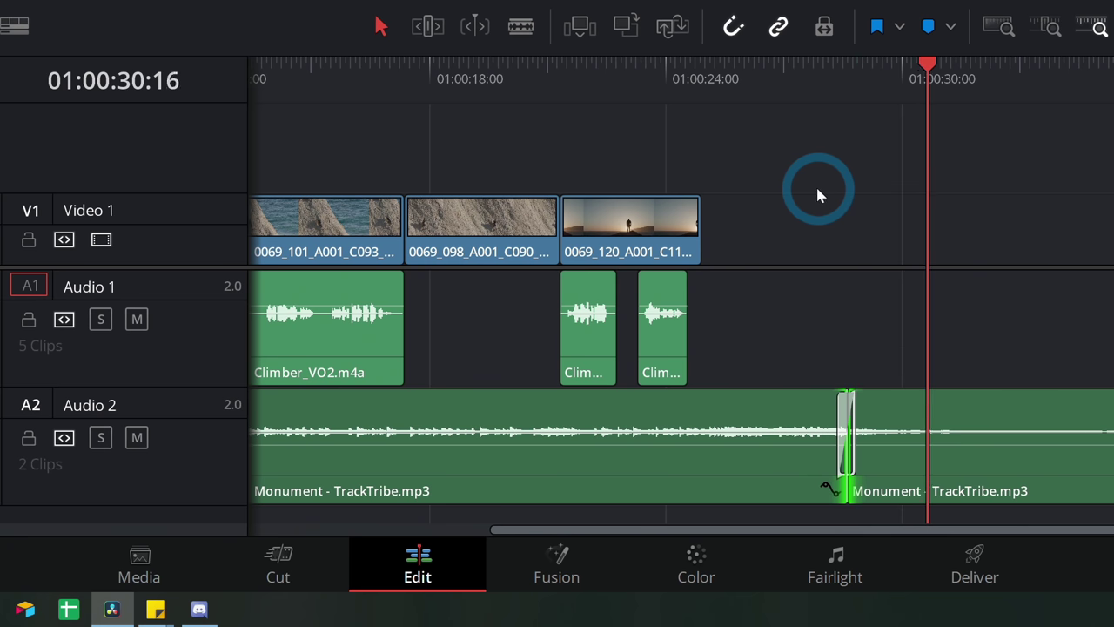
key(ctrl+minus)
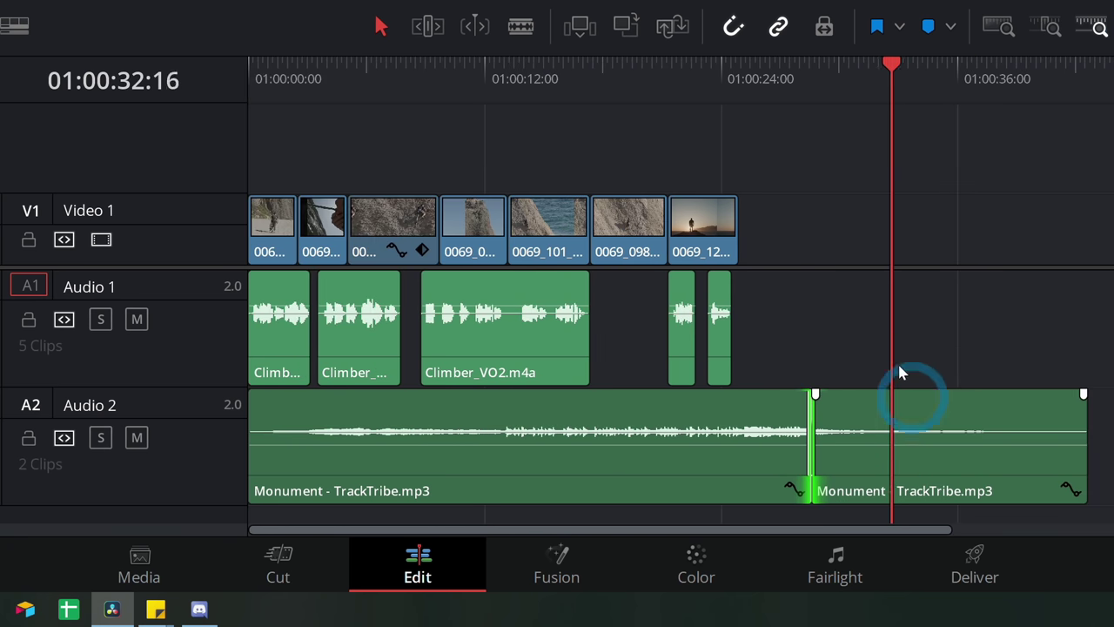
key(ctrl+minus)
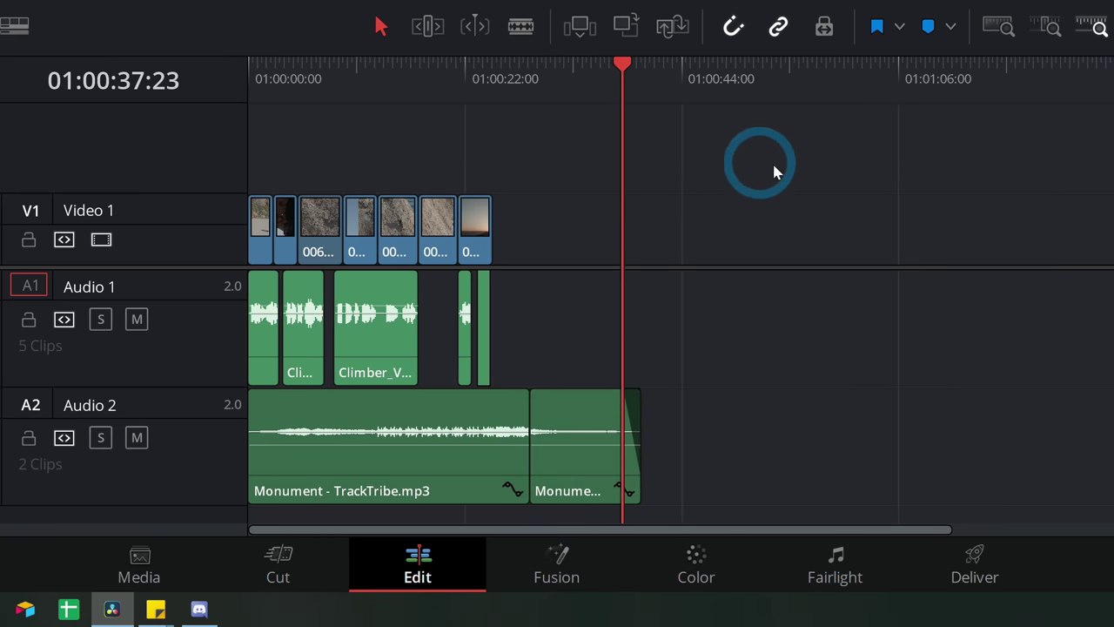
Return the playhead to about 01:00:02:13 and play the timeline at increased speed to review the edit
drag(622, 165, 272, 131)
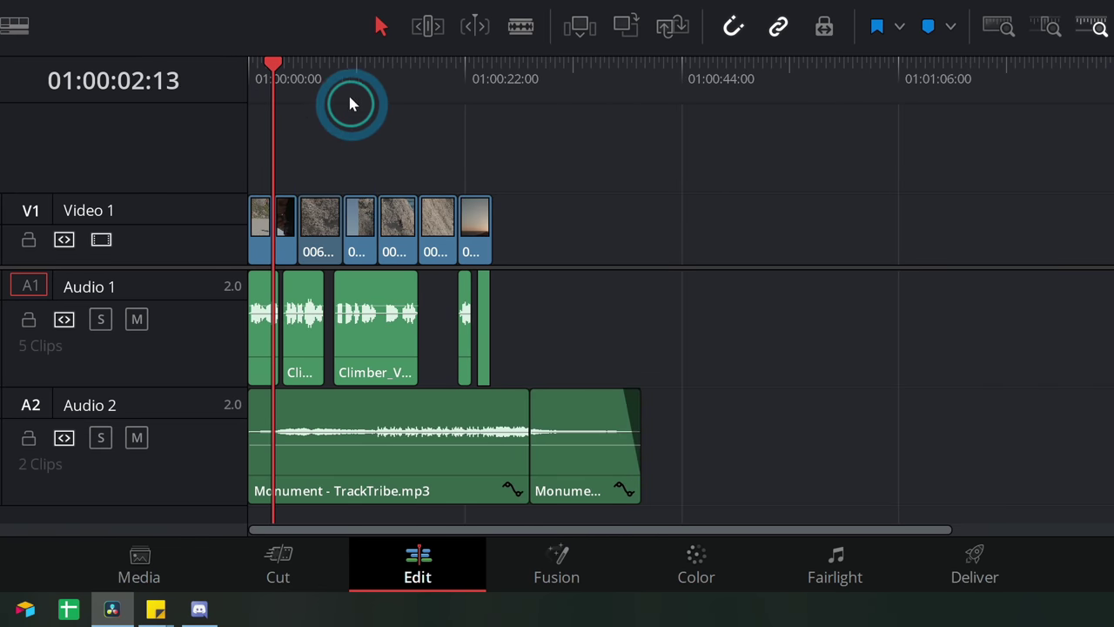
key(l)
key(l)
key(l)
key(l)
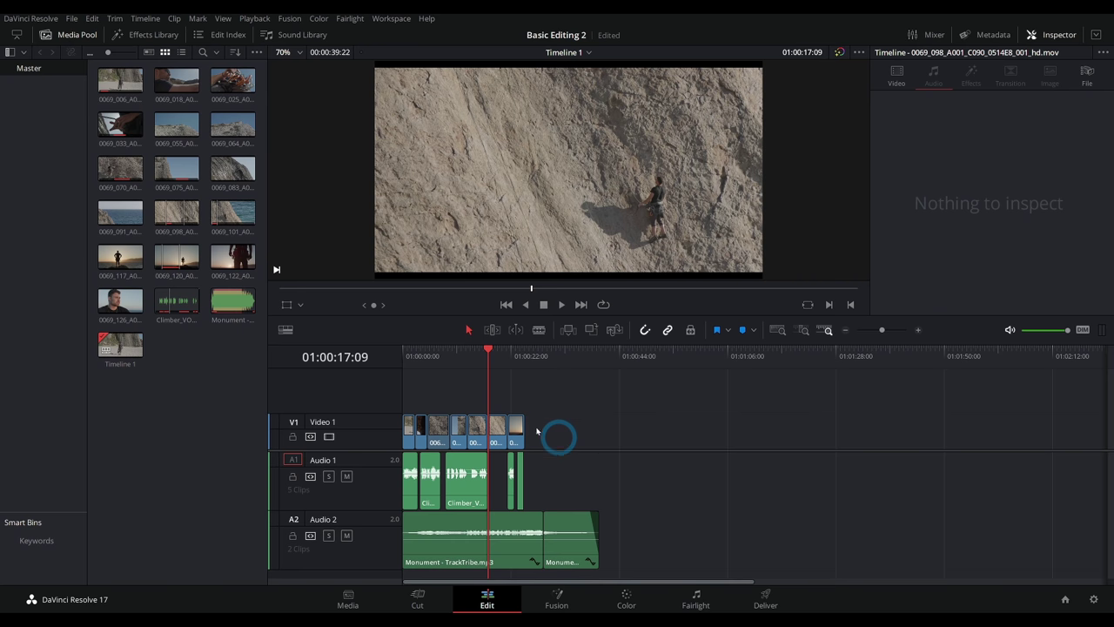
Try a Blur Dissolve video transition between the 0069_101 and 0069_098 clips on Video 1 and play across it
click(153, 125)
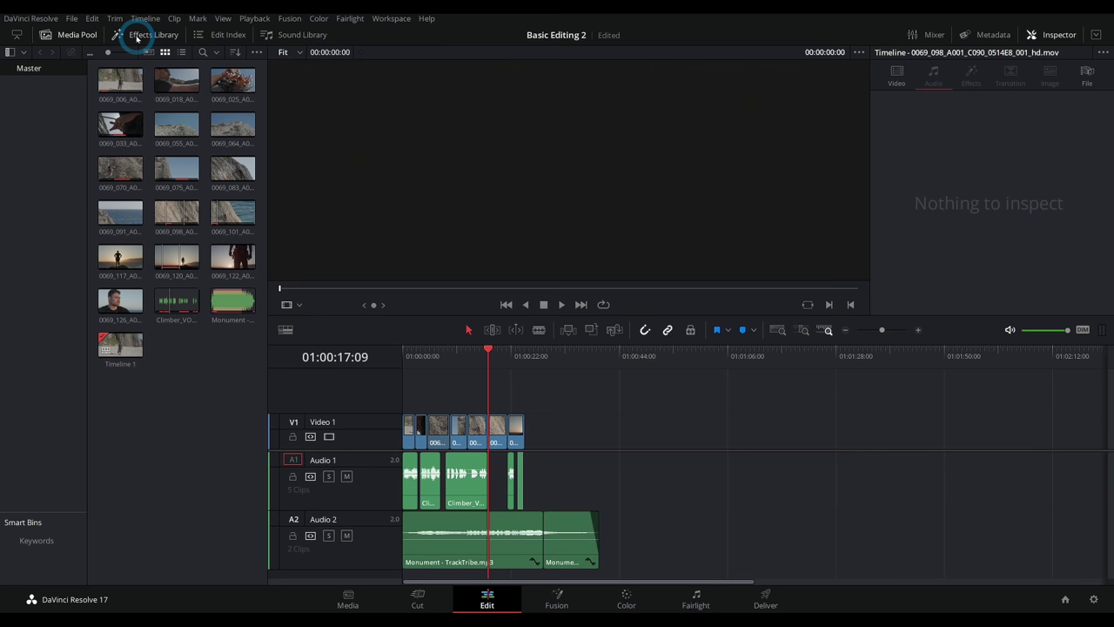
click(137, 36)
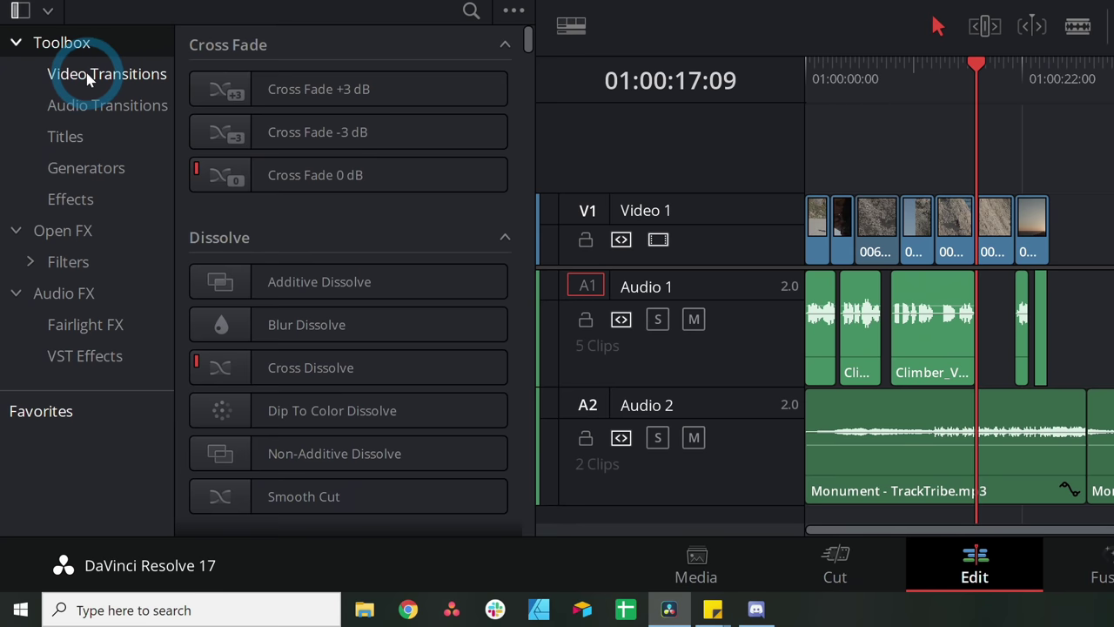
click(88, 77)
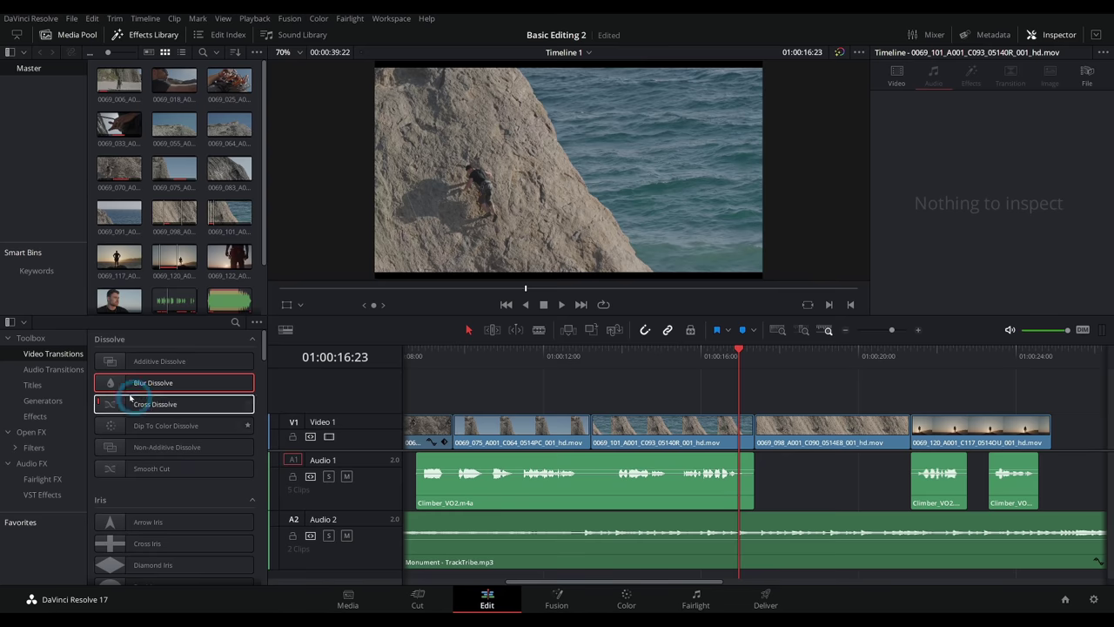
mouse_move(137, 390)
mouse_down()
mouse_move(116, 385)
mouse_move(691, 391)
mouse_move(755, 431)
mouse_up()
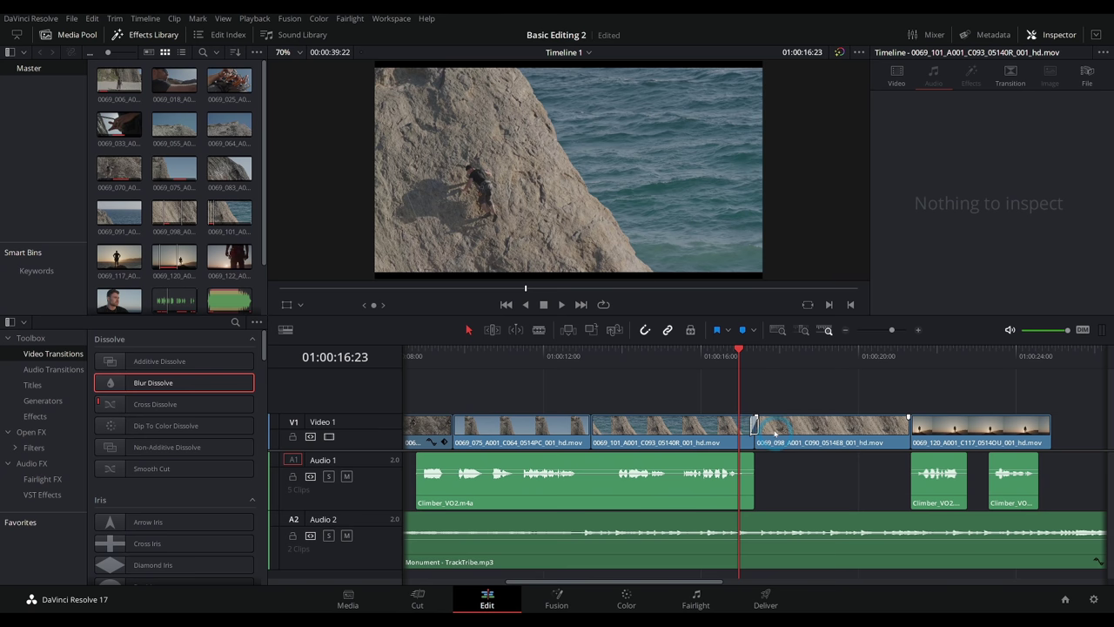
key(space)
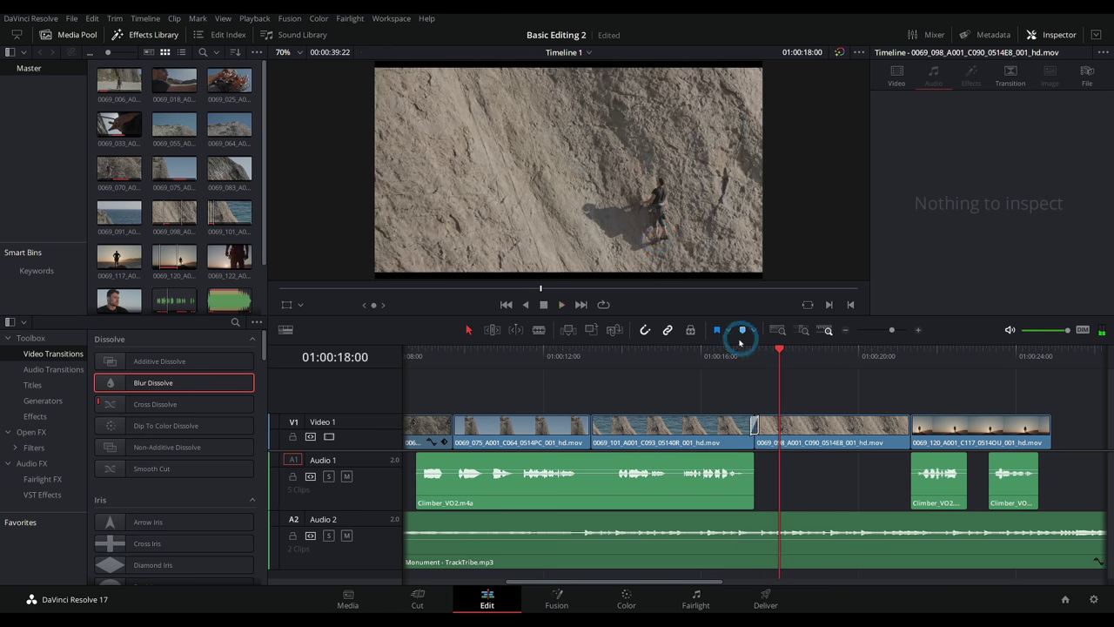
click(731, 349)
click(726, 372)
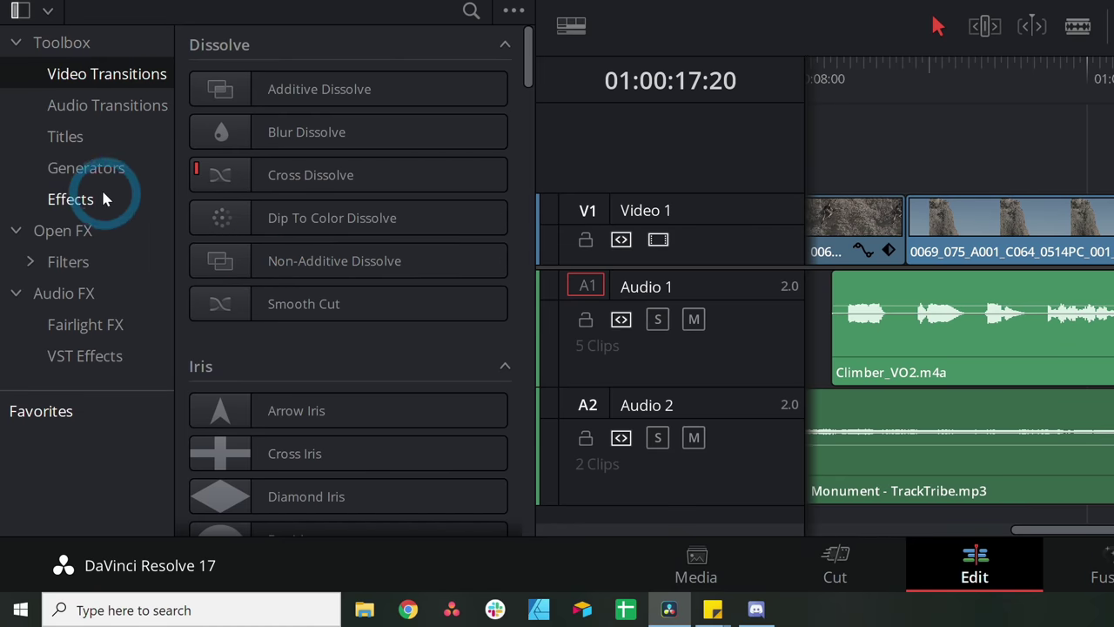
Browse the titles in the Effects Library and place a basic Text title after the last clip on Video 1
click(70, 142)
click(446, 398)
click(389, 359)
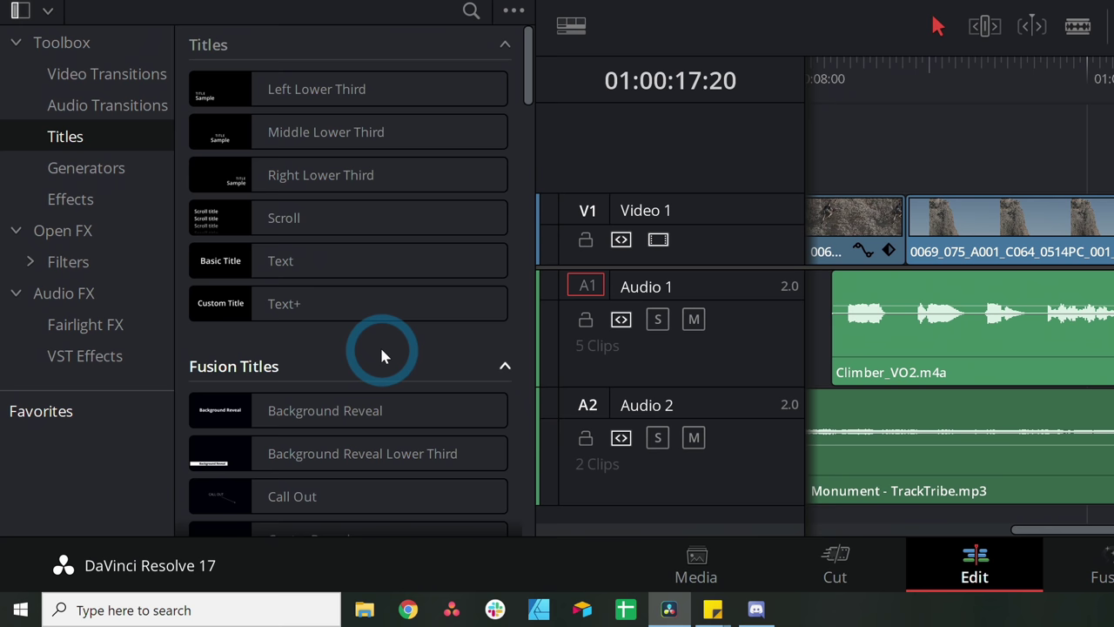
scroll(376, 336, down, 1)
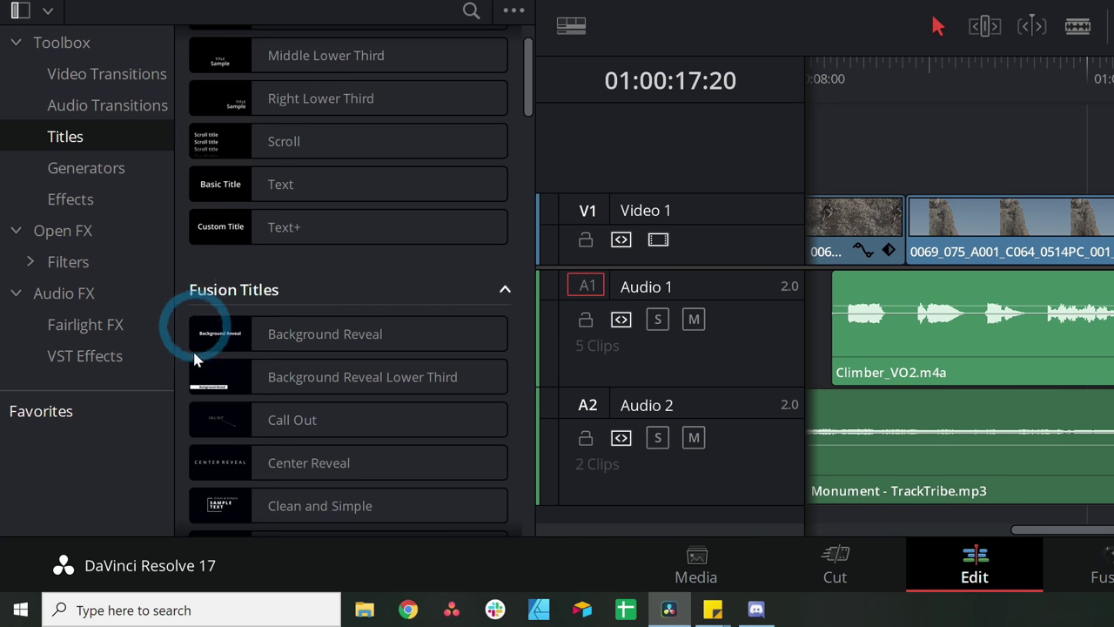
scroll(360, 372, down, 1)
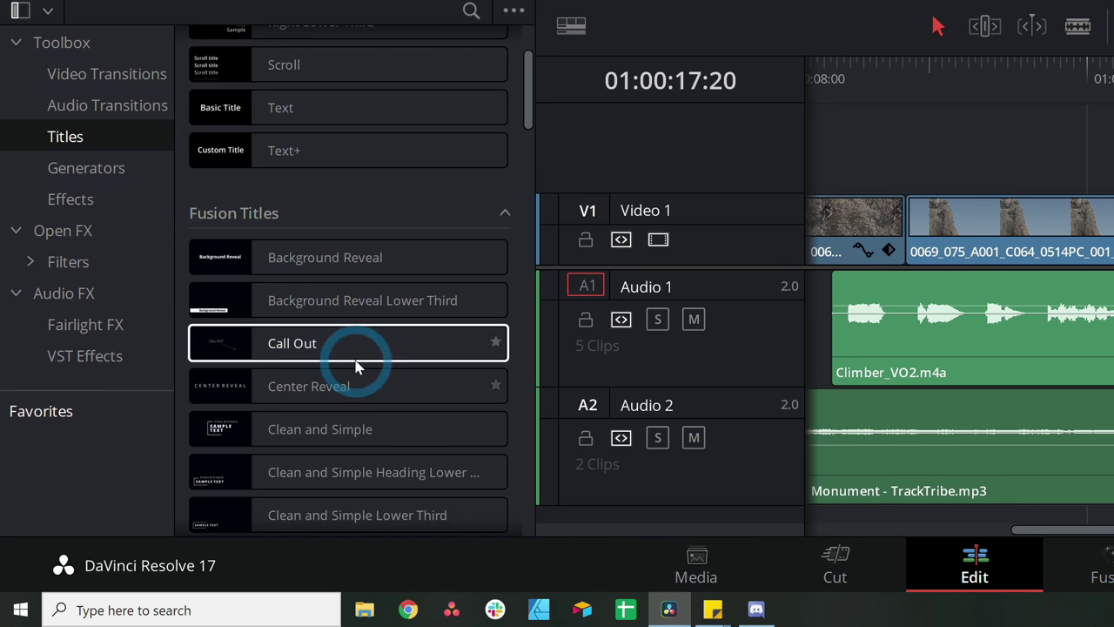
scroll(353, 365, up, 2)
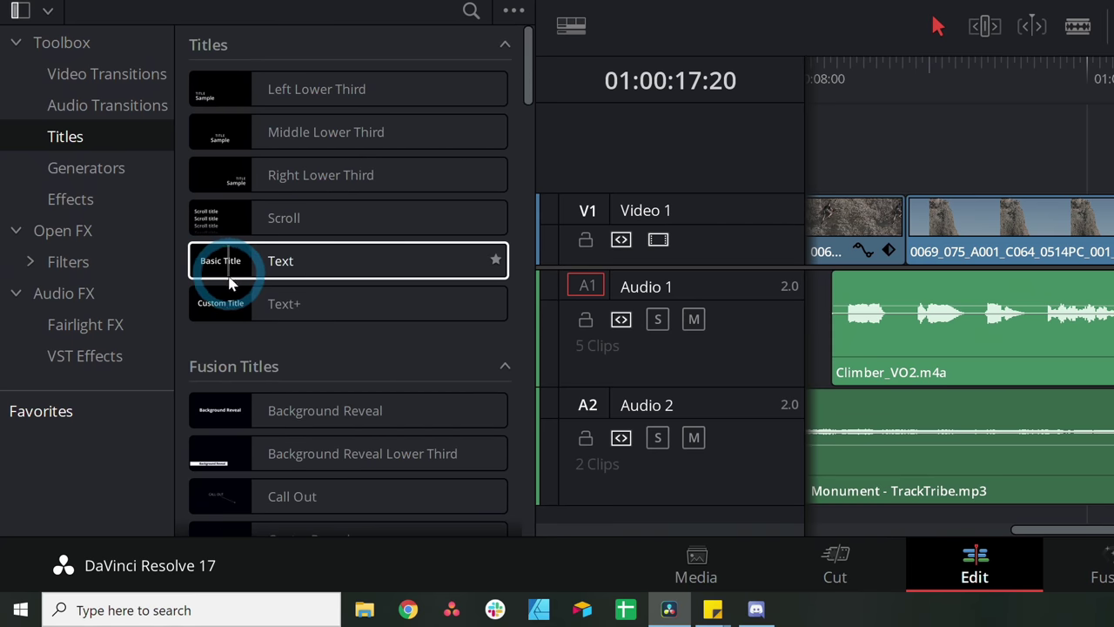
click(230, 273)
drag(230, 273, 1017, 253)
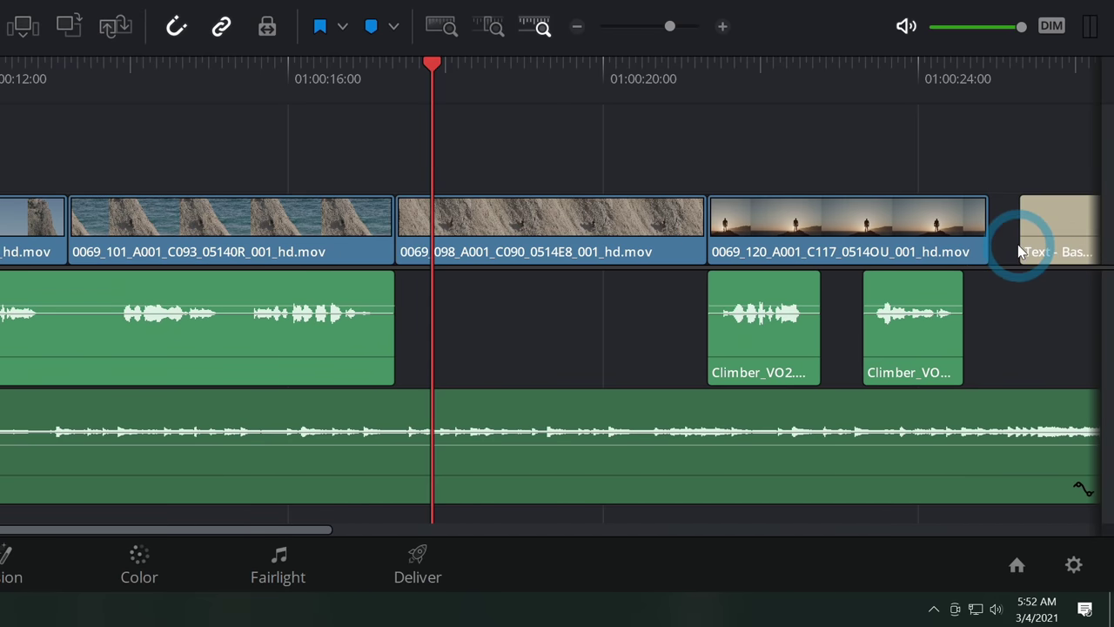
Move the title directly against the last video clip, shorten its end, and place the playhead over it
scroll(142, 164, right, 10)
drag(164, 73, 174, 73)
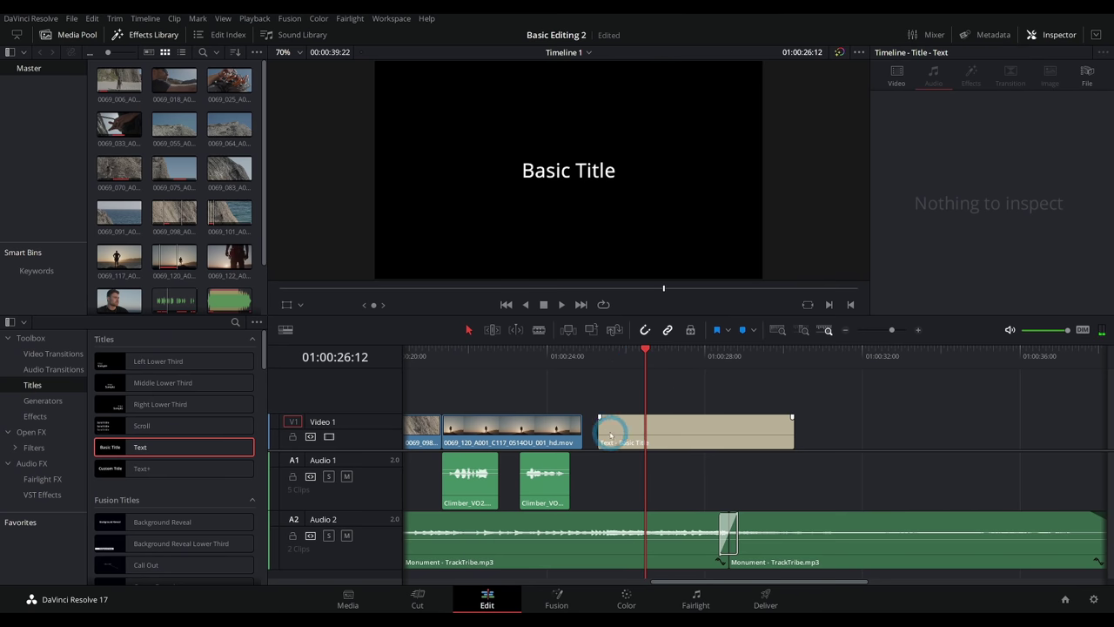
drag(603, 428, 605, 428)
drag(787, 424, 627, 435)
click(500, 352)
click(636, 353)
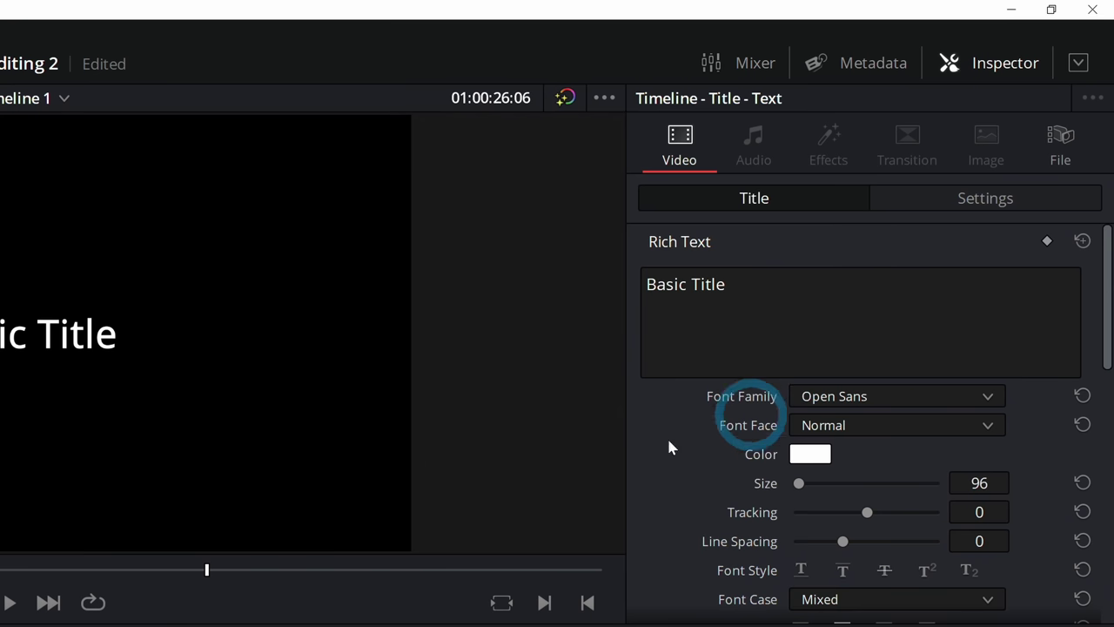
Replace the title's text with "CLIMBING IS FUN" and set its font family to Microsoft Himalaya
triple_click(691, 290)
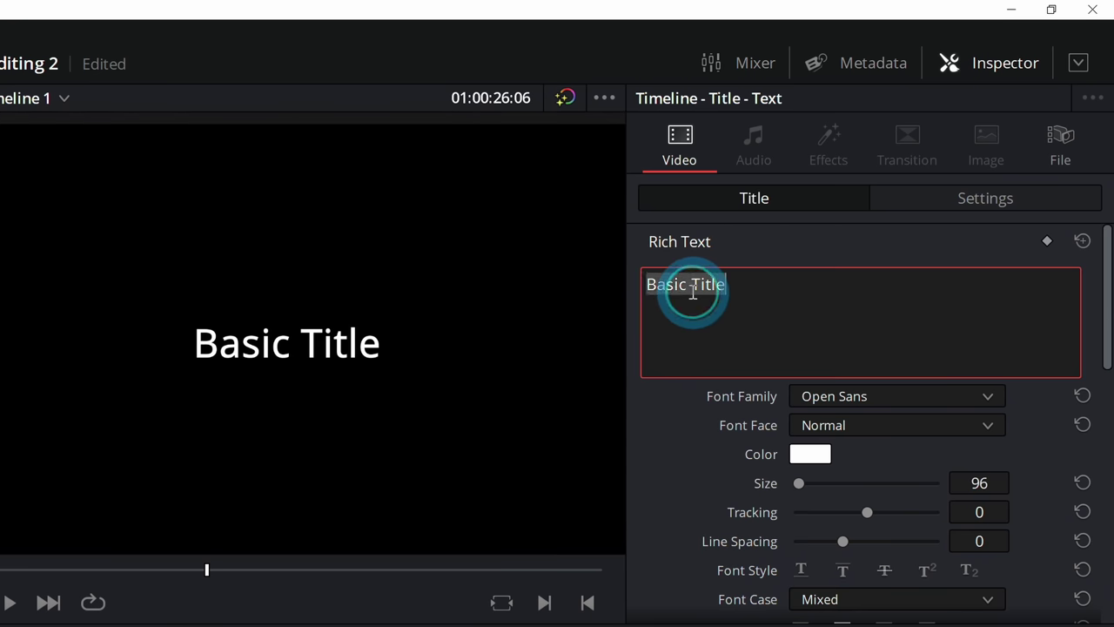
text(CLI)
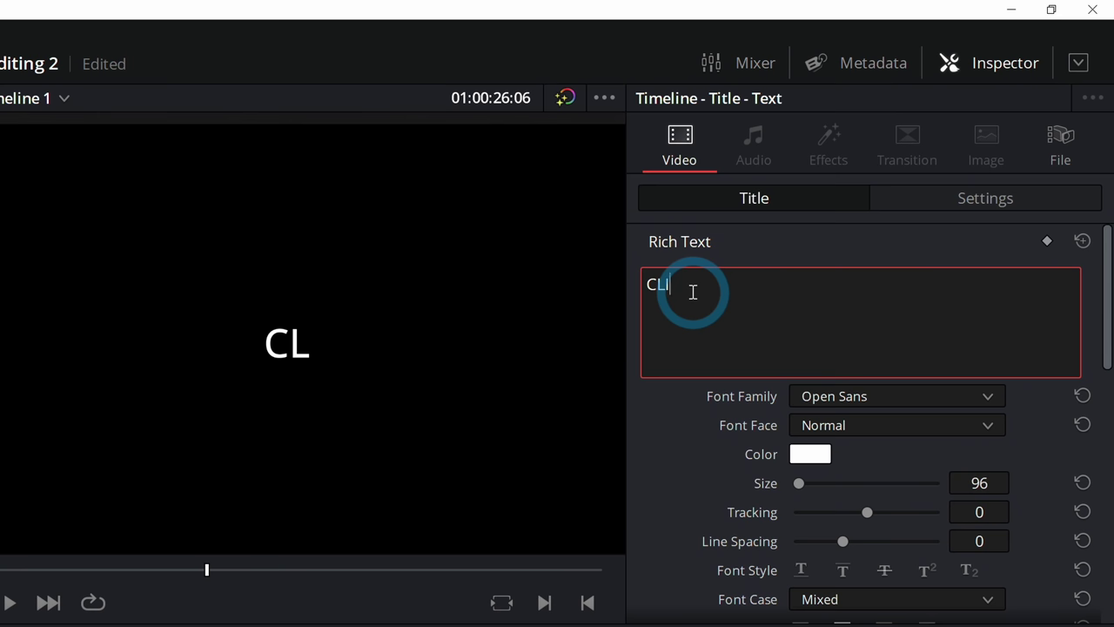
text(MBING IS FUN)
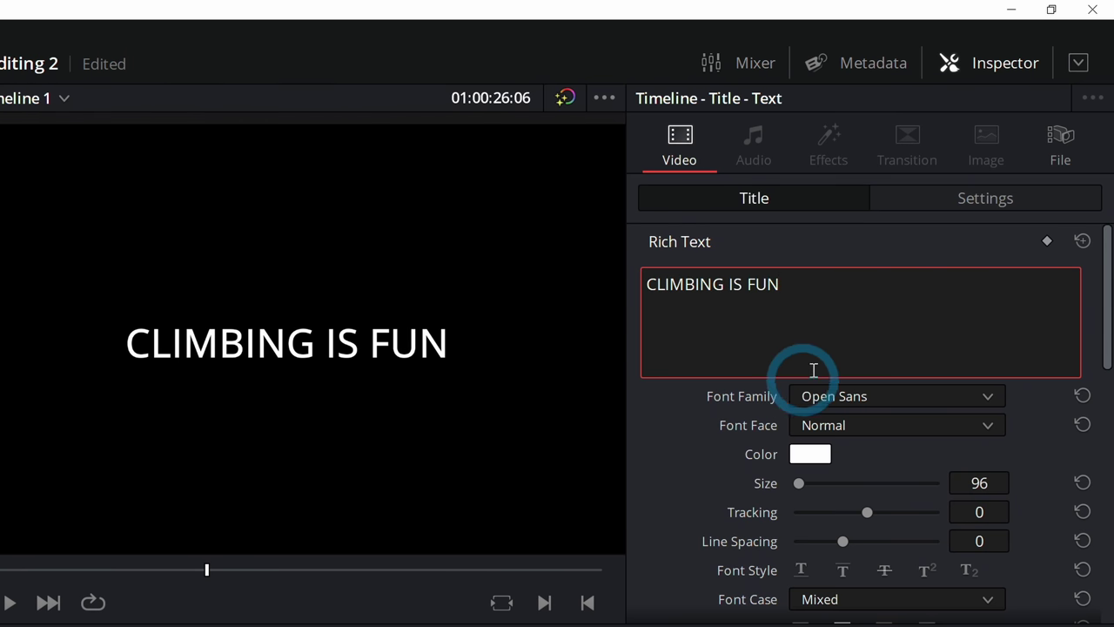
click(849, 398)
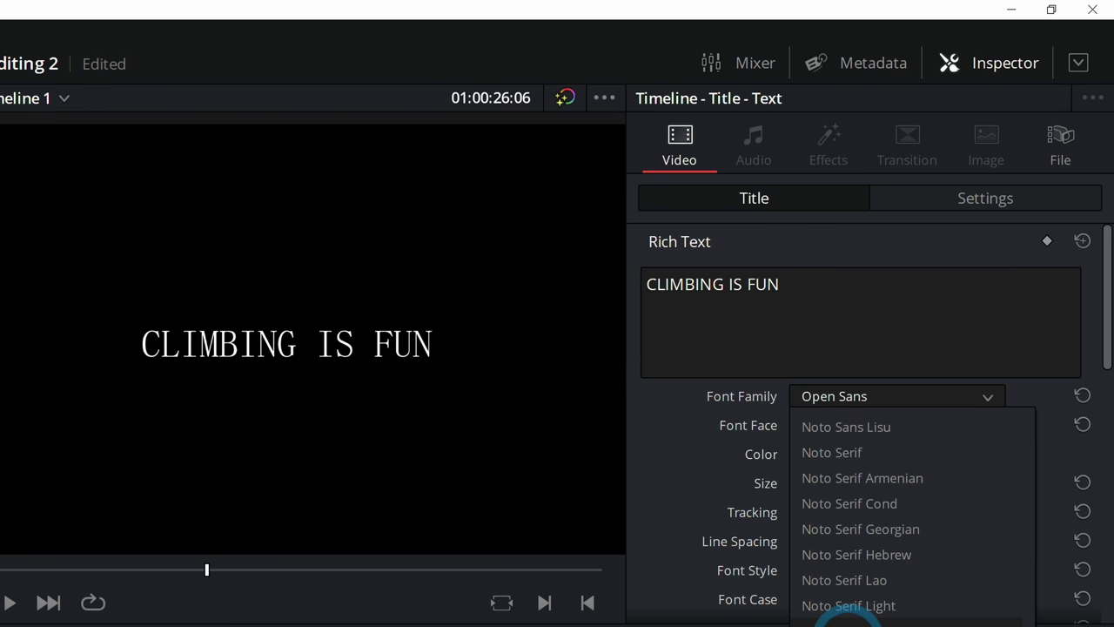
click(848, 618)
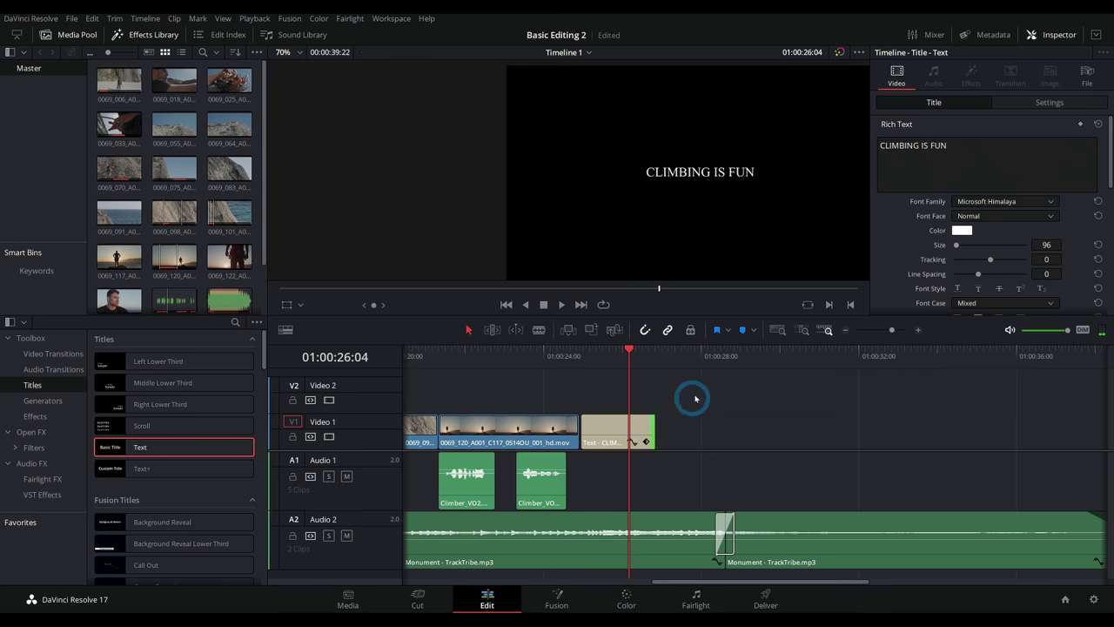
Play the timeline across the CLIMBING IS FUN title to review how it follows the last video clip
click(567, 356)
key(space)
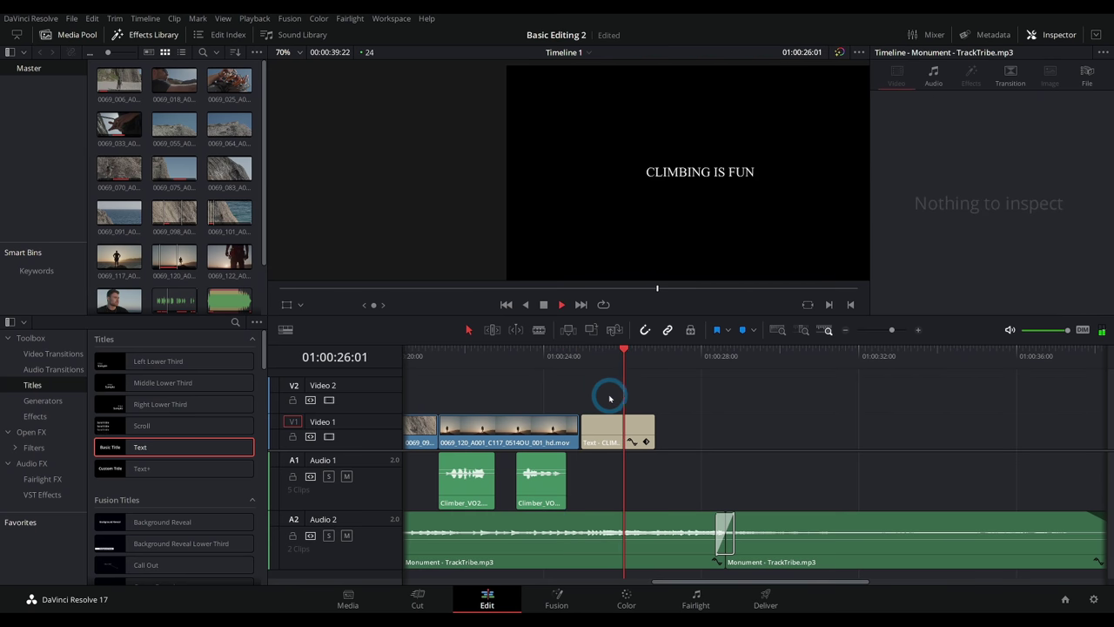
key(space)
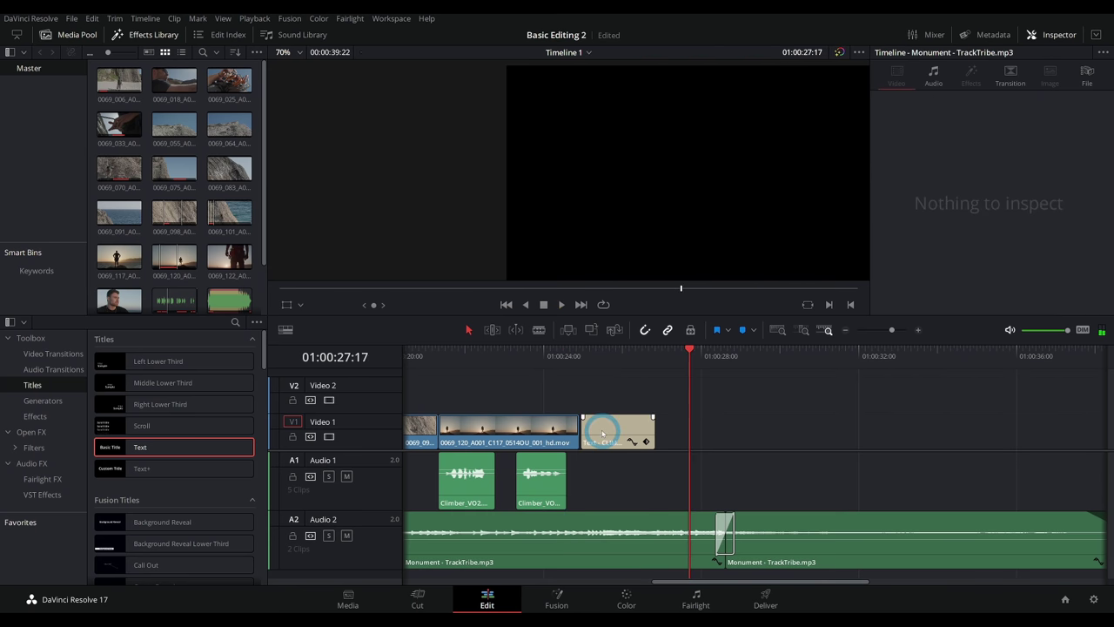
Move the CLIMBING IS FUN title to start at 01:00:25:13, leaving a gap after the last video clip, and park the playhead there
drag(603, 433, 626, 432)
click(580, 356)
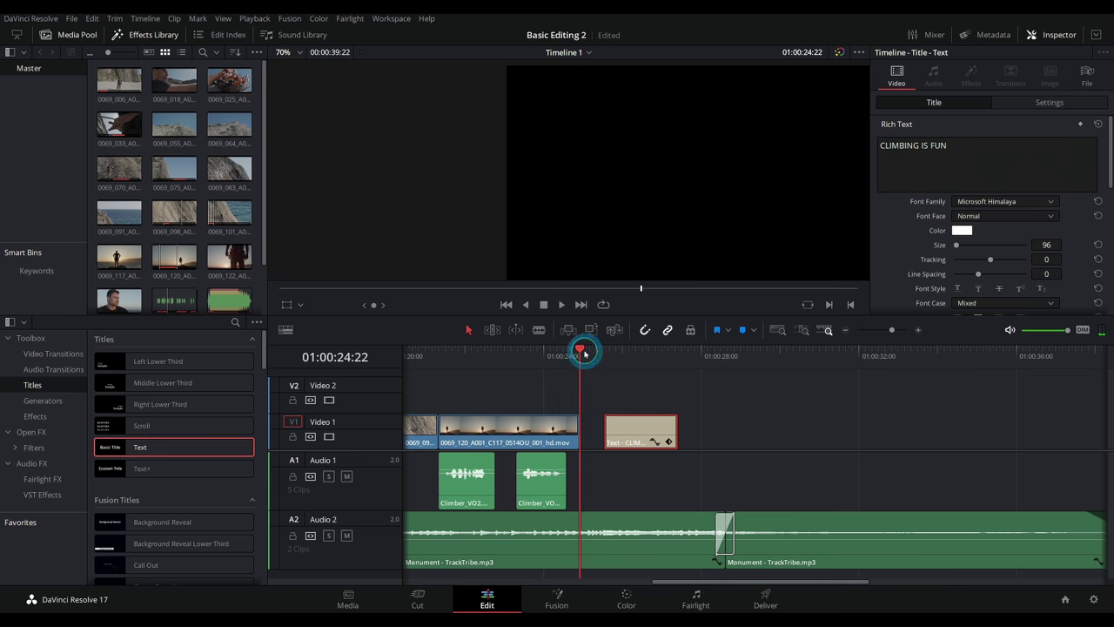
click(918, 331)
click(918, 331)
key(j)
key(l)
click(853, 351)
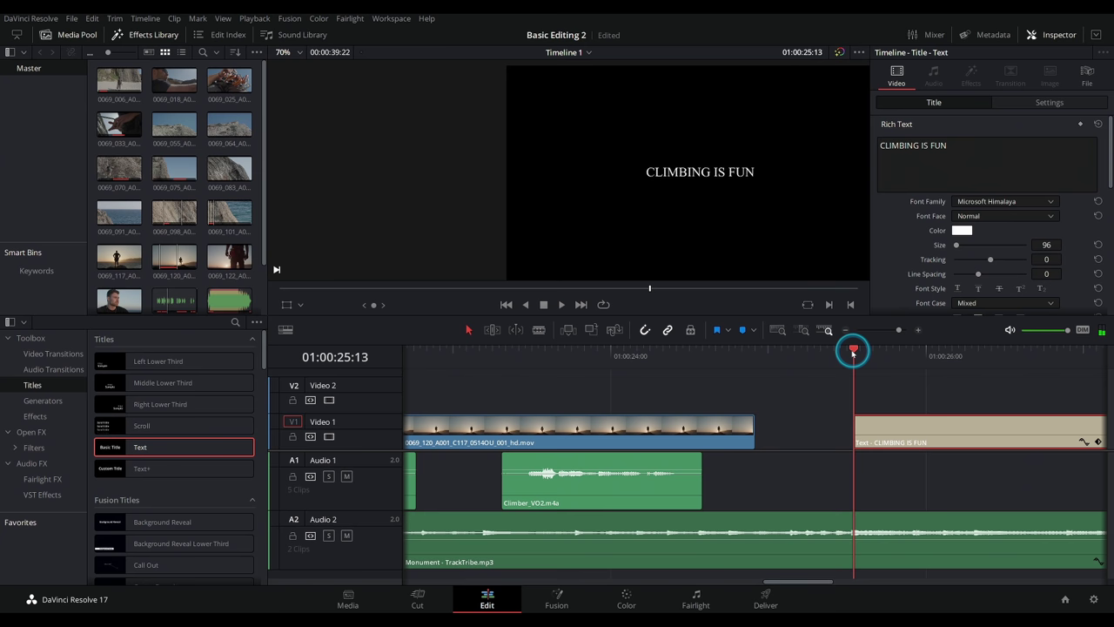
Play repeatedly across the start of the CLIMBING IS FUN title to check its timing against the music on Audio 2
scroll(896, 477, right, 5)
click(546, 354)
key(space)
click(603, 350)
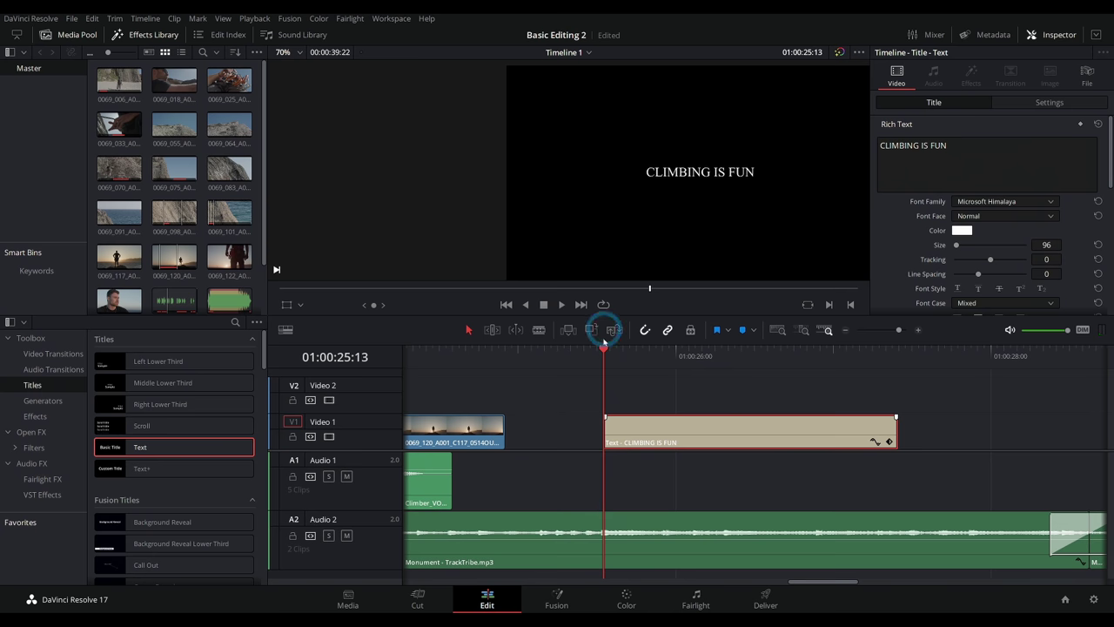
click(564, 350)
click(605, 350)
click(632, 426)
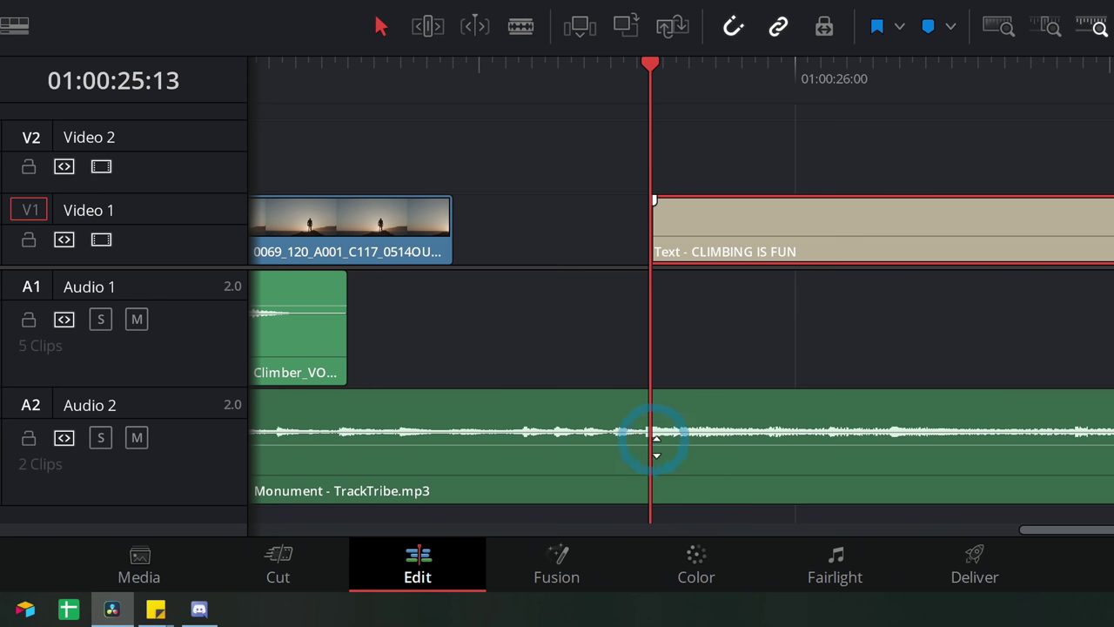
drag(652, 64, 658, 157)
key(space)
key(space)
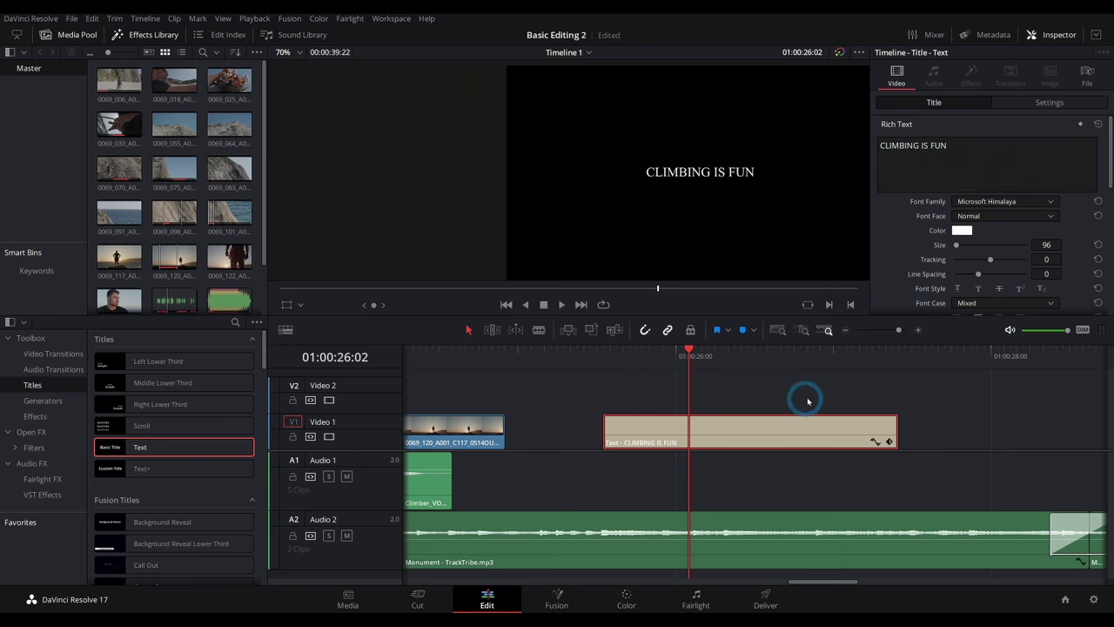
click(555, 350)
key(space)
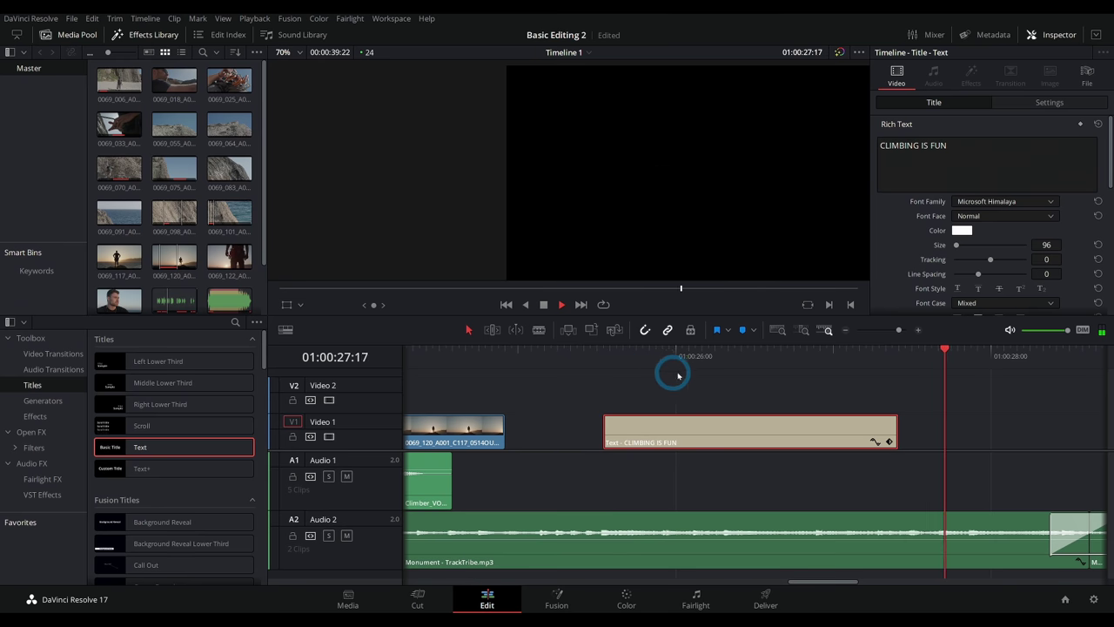
key(space)
key(alt+k)
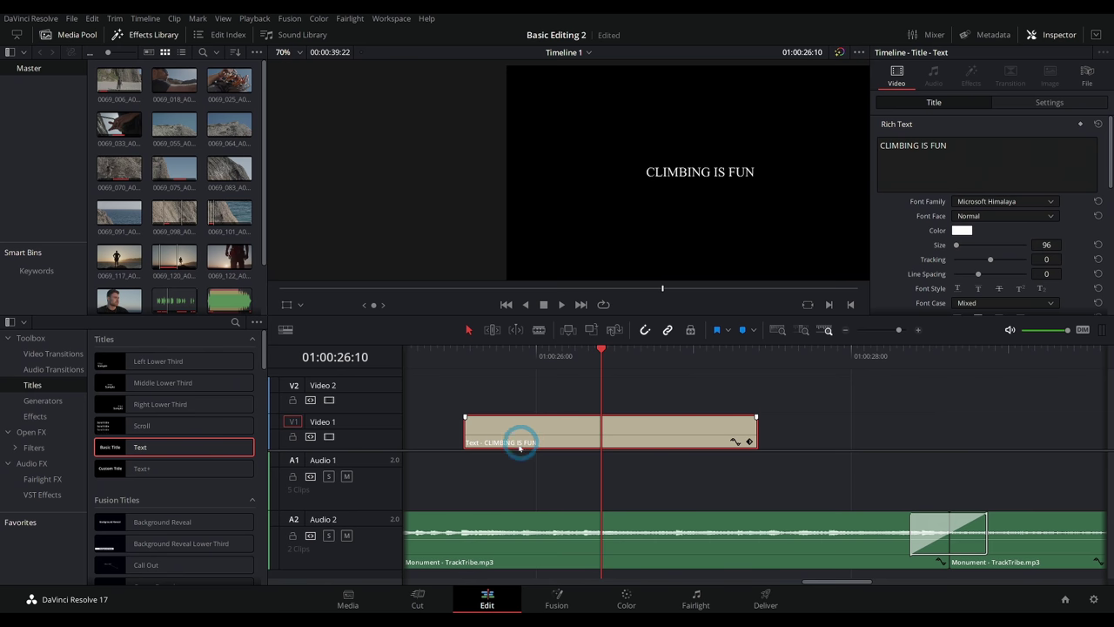
Duplicate the title directly after itself on Video 1 and replace the copy's text with "EDITED BY" followed by the editor's full name
drag(494, 431, 840, 435)
click(824, 355)
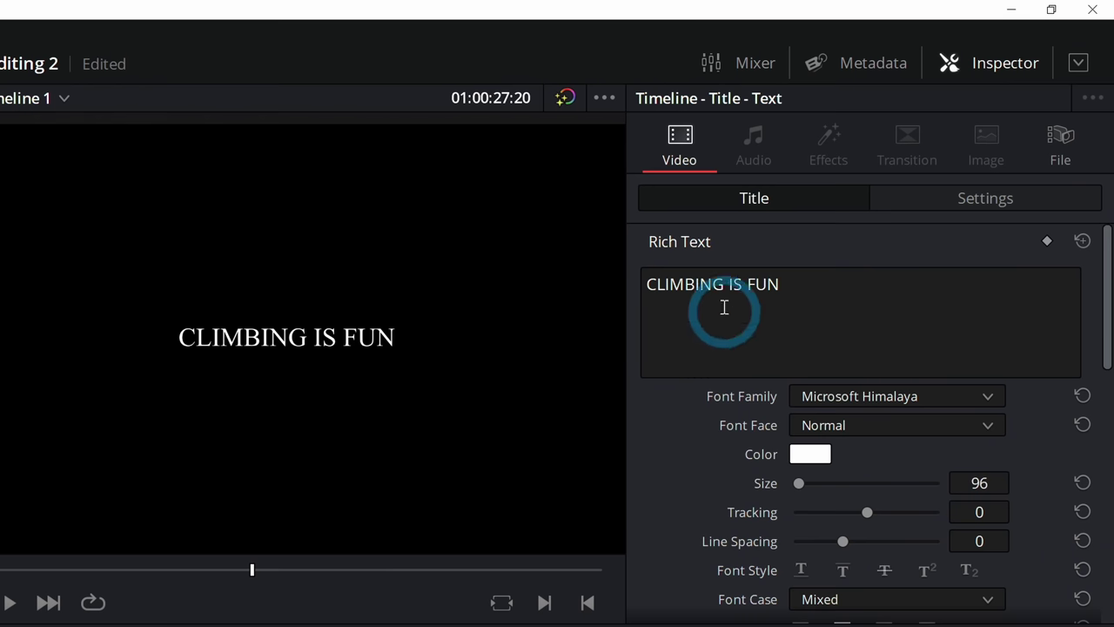
triple_click(919, 148)
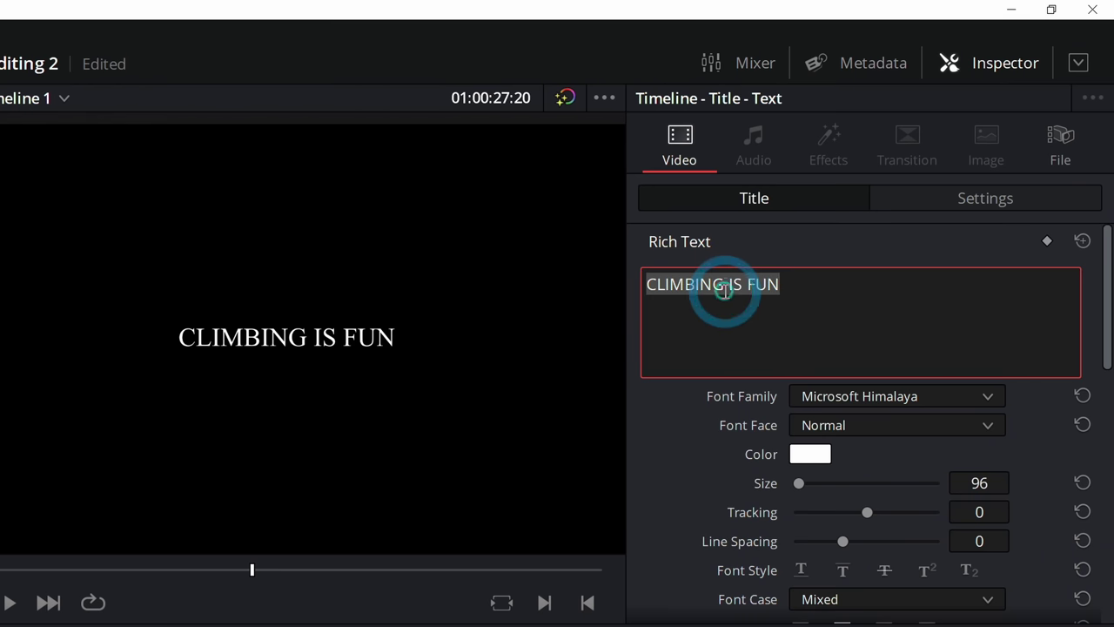
text(EDITED BY JOHN)
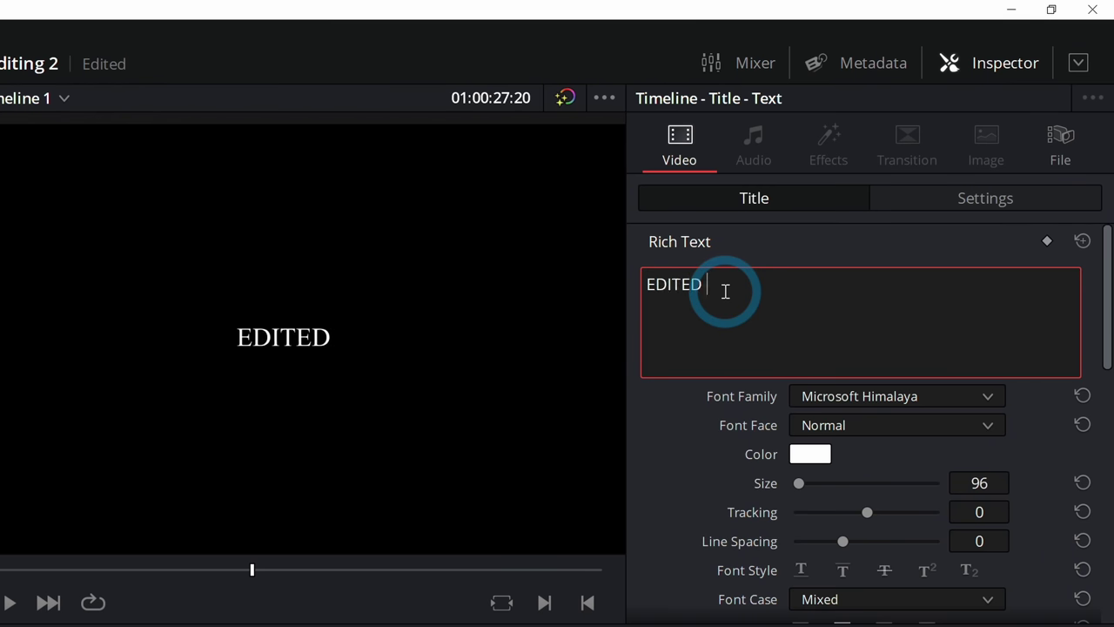
text( JACOBS)
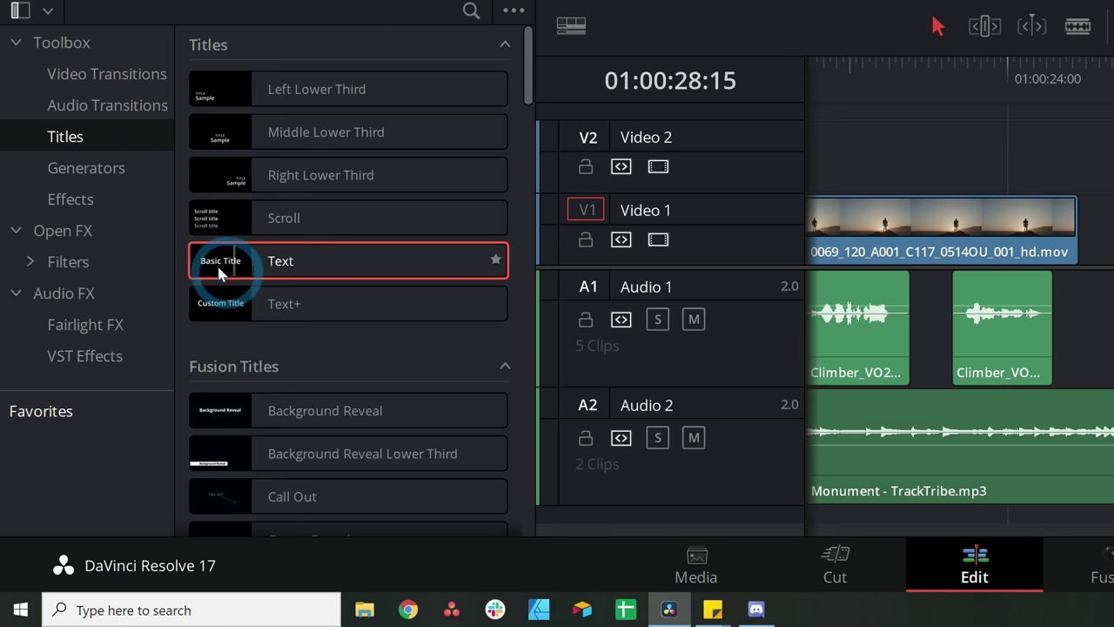
Try a Scroll title after the two text titles on Video 1, play it, and return to the timeline's start
drag(218, 226, 758, 427)
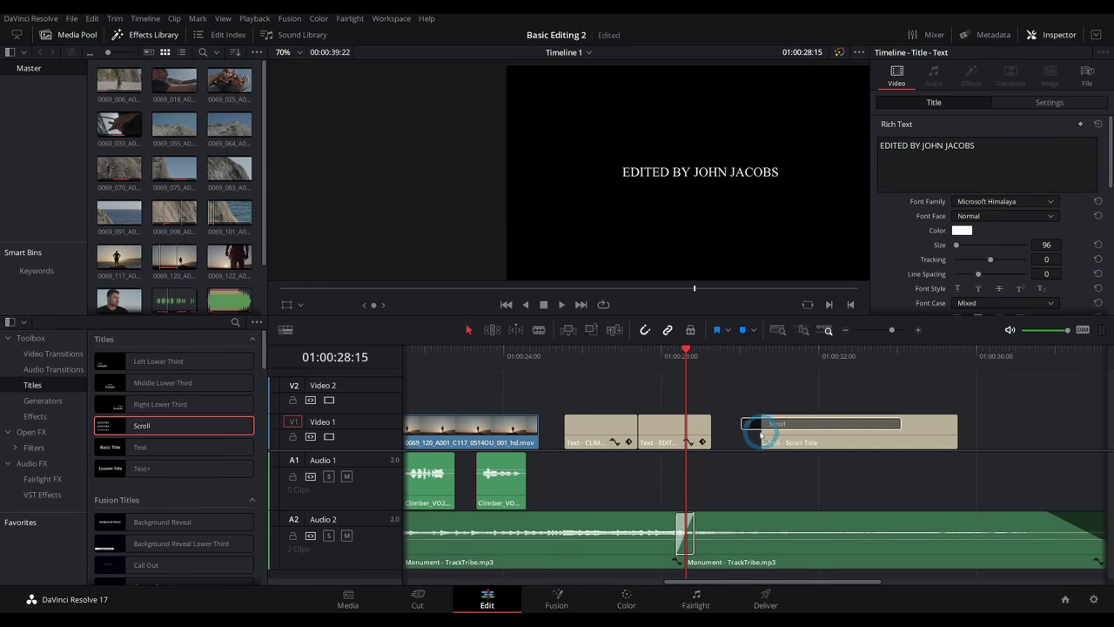
click(754, 366)
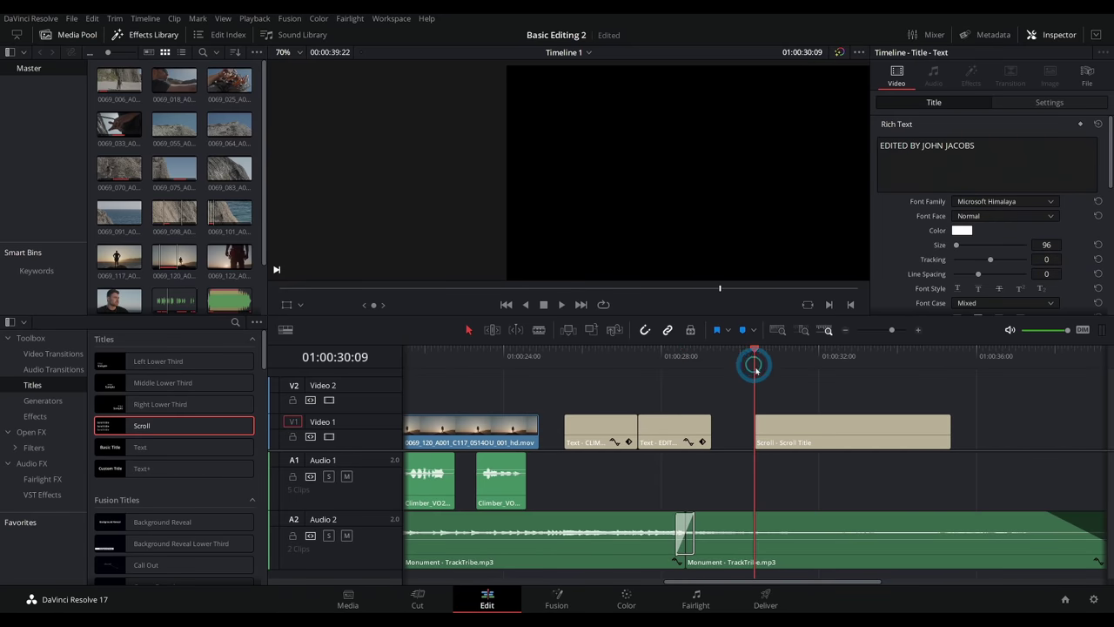
key(space)
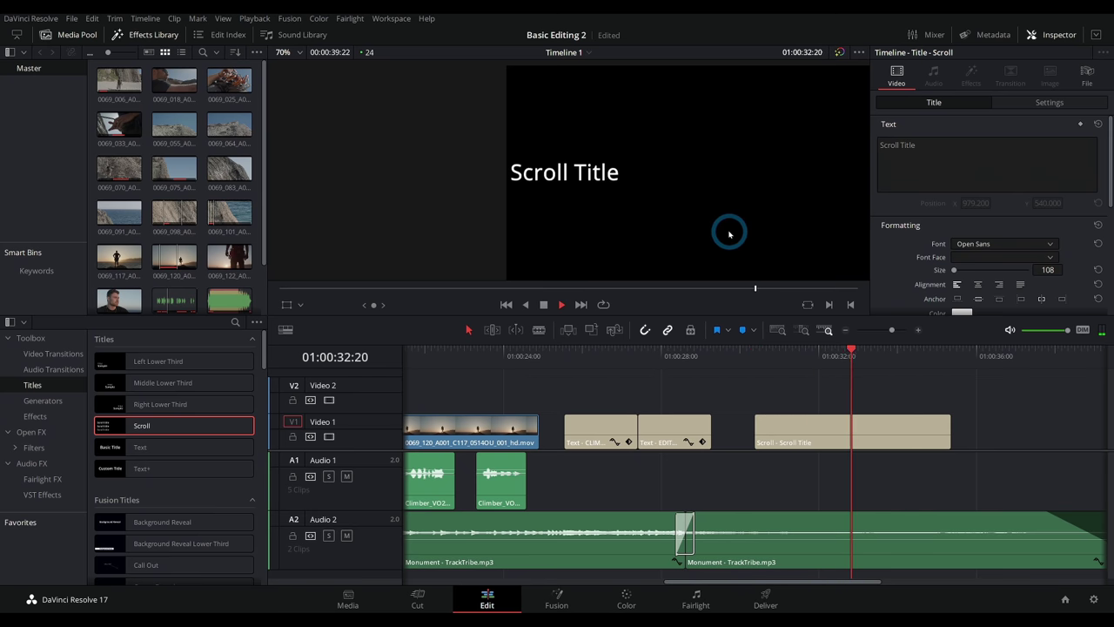
key(Home)
key(shift+z)
click(579, 400)
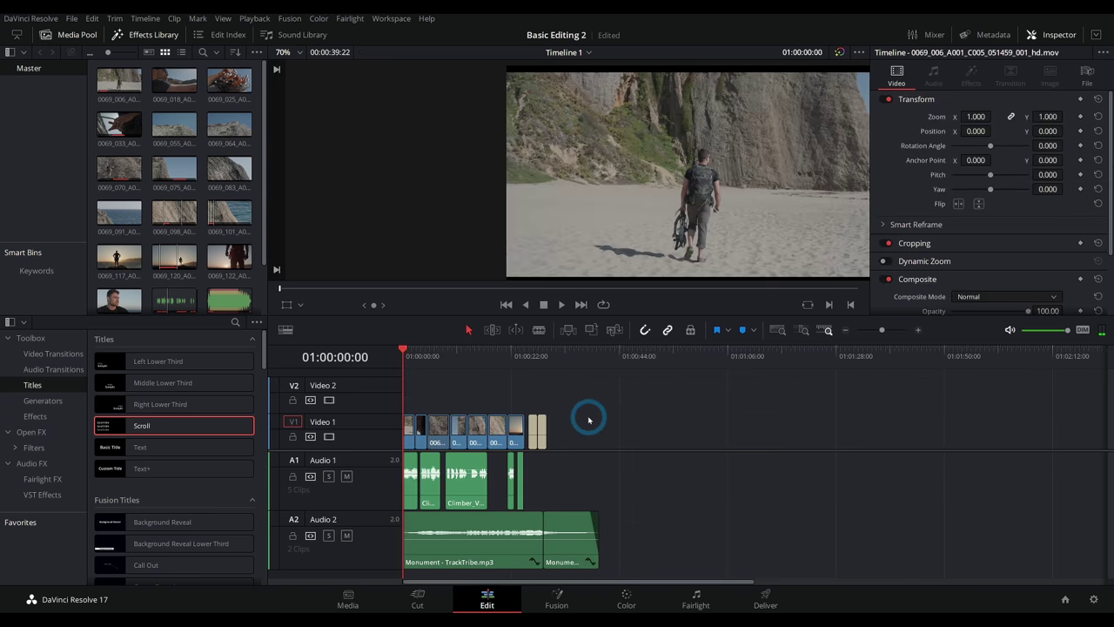
scroll(782, 409, up, 2)
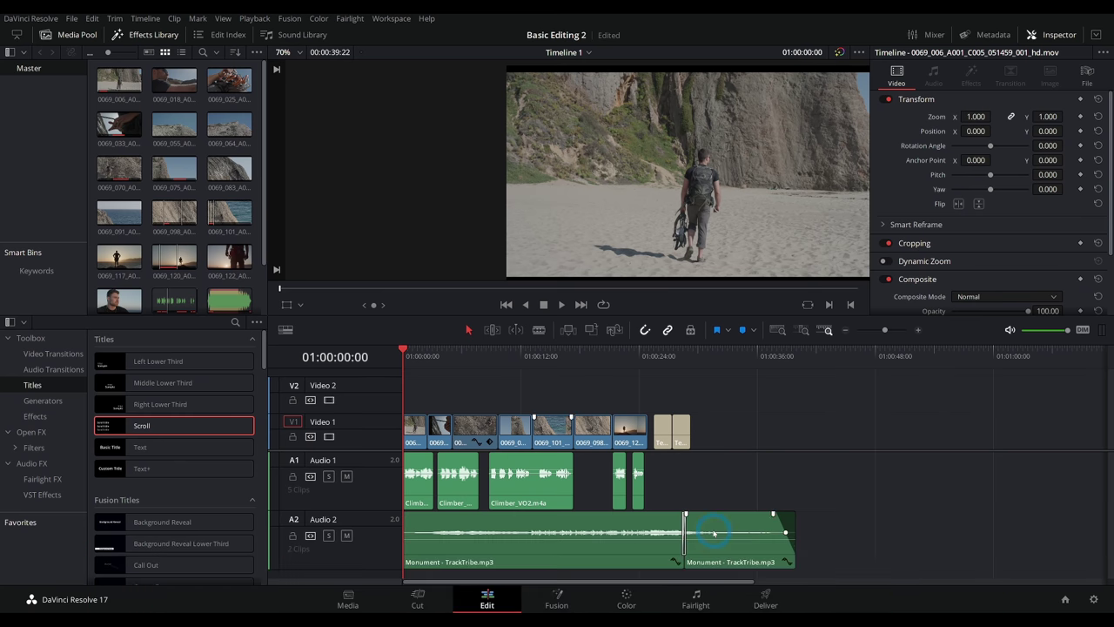
Switch to the Color page and go through the timeline clips, ending on clip 05 with the climber above the sea
click(627, 601)
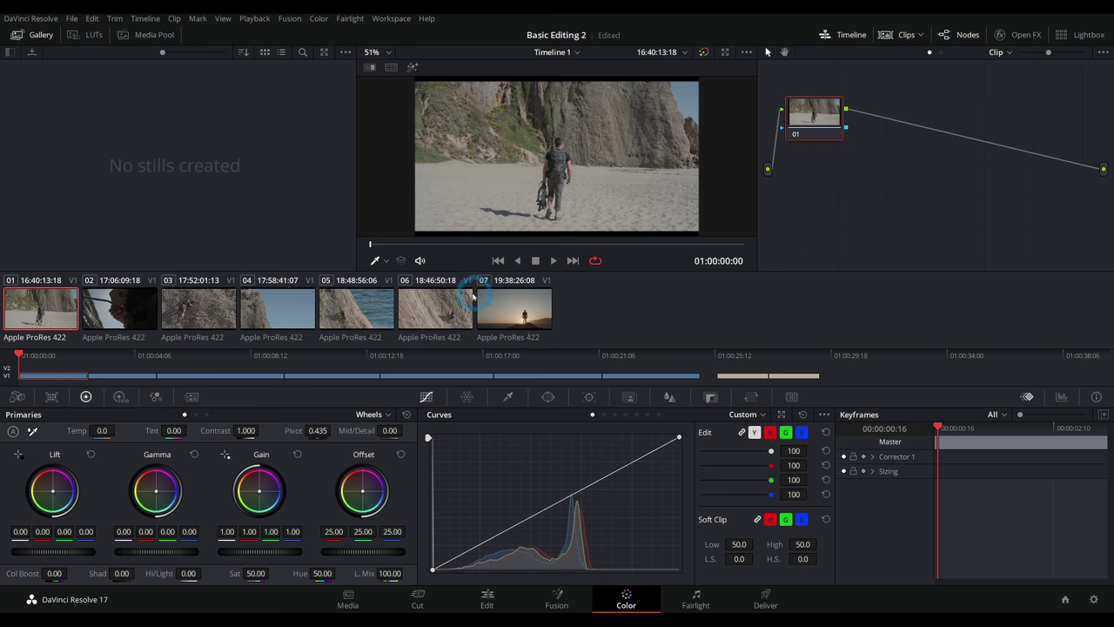
click(306, 322)
click(362, 313)
click(429, 310)
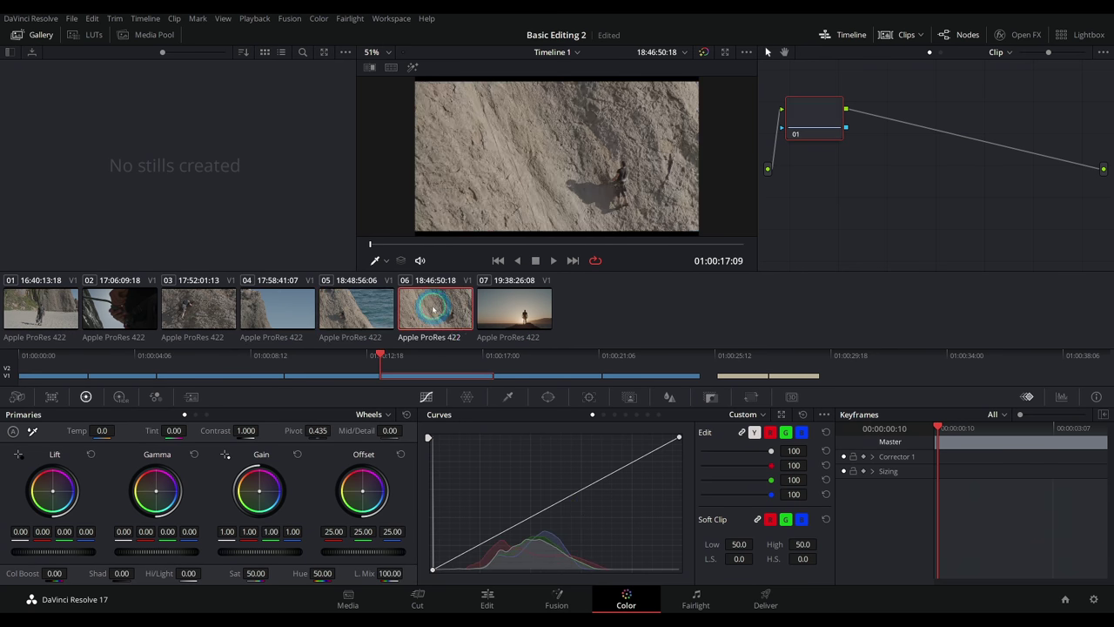
click(505, 310)
key(Up)
key(Up)
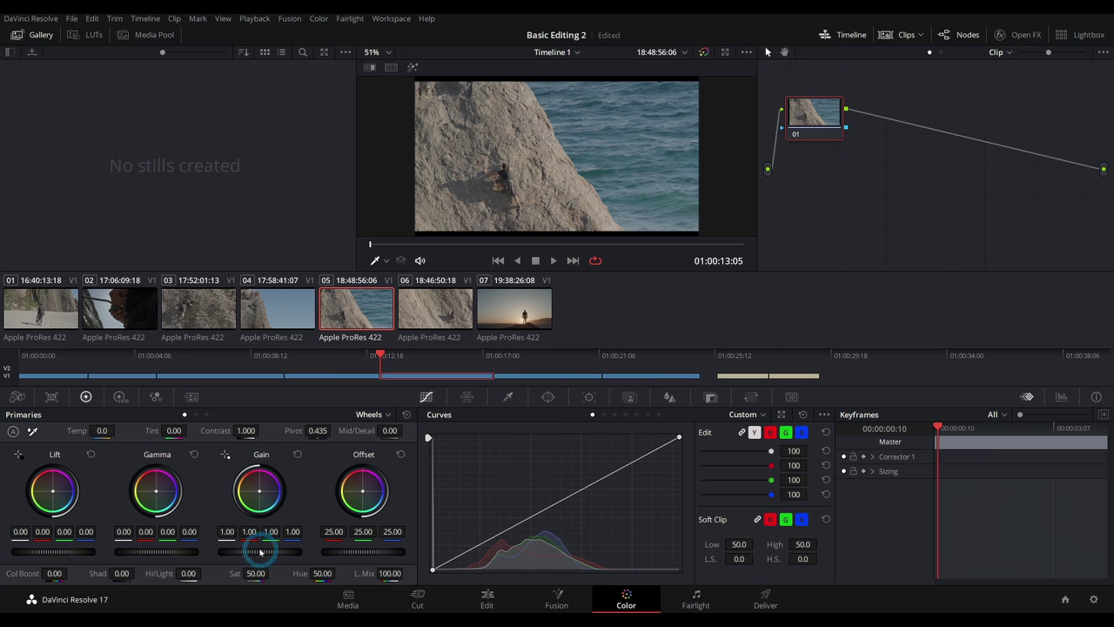
Grade clip 05 with lift -0.06, gain 1.18, saturation 77, color boost -9.50, slightly warm gamma and an S-shaped custom curve, using the Parade scope
drag(259, 548, 597, 517)
key(ctrl+shift+w)
drag(67, 557, 30, 557)
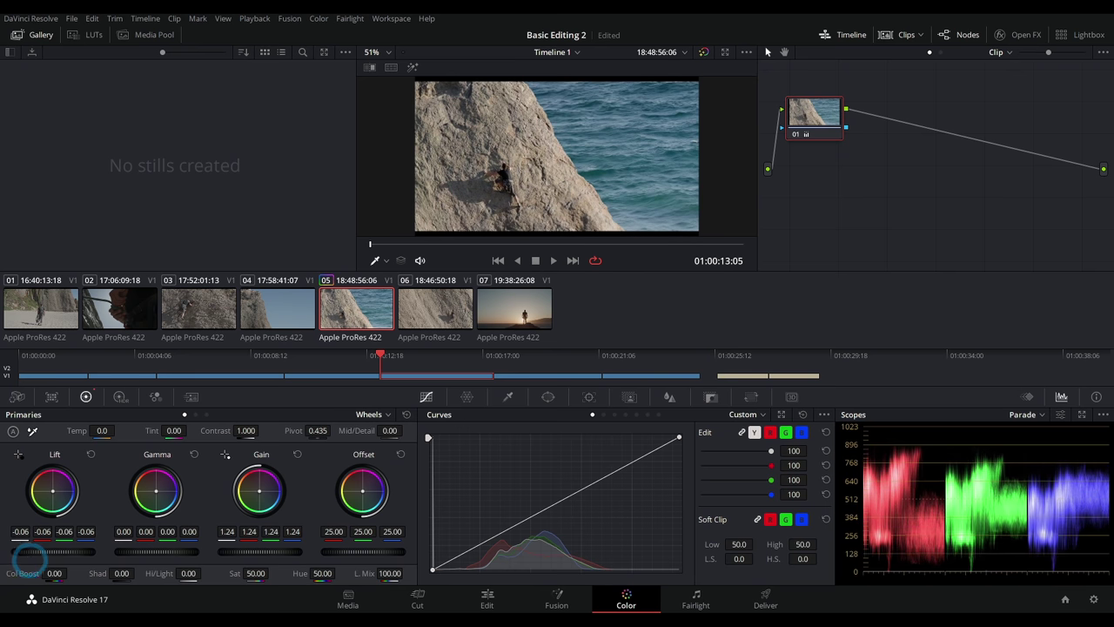
drag(249, 572, 622, 460)
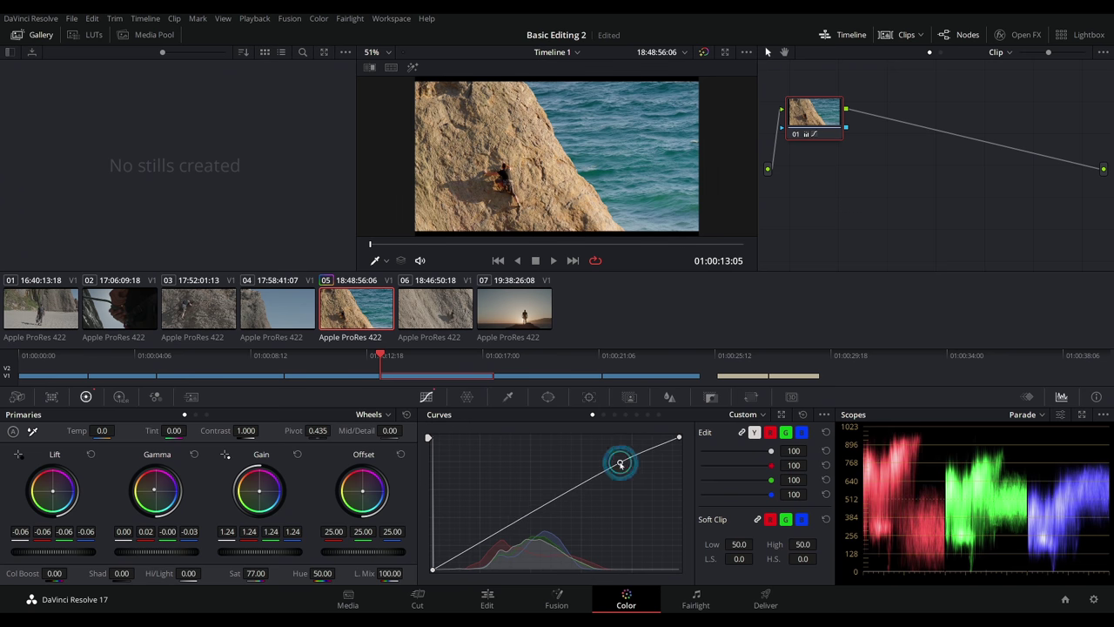
drag(465, 548, 479, 553)
drag(291, 551, 277, 549)
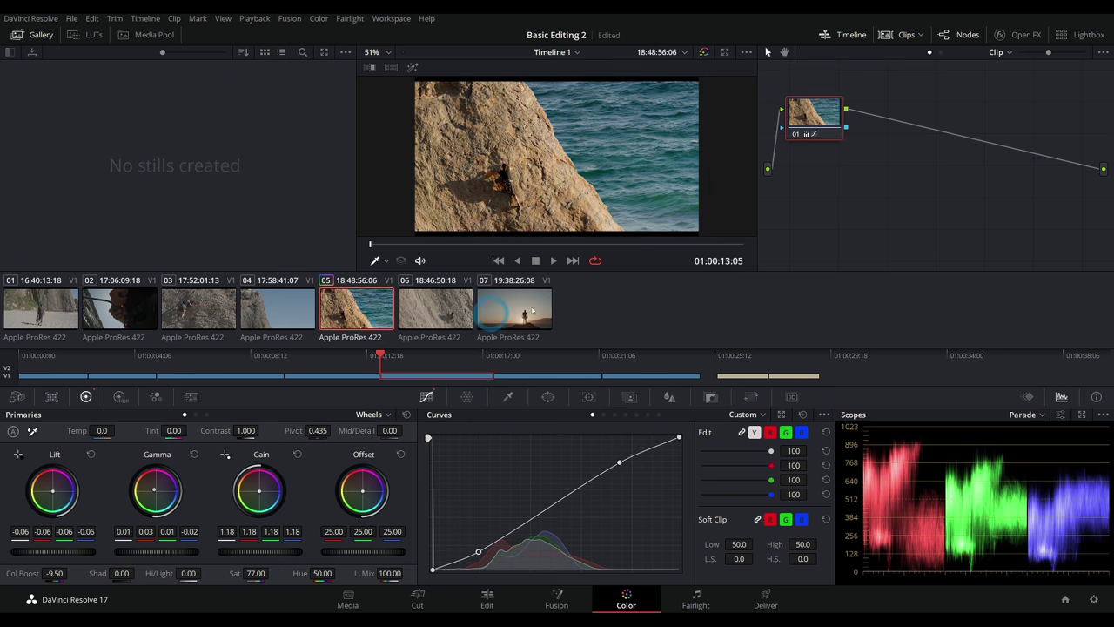
Apply the grade from clip 05 to all the other video clips and check the result on several of them
click(522, 308)
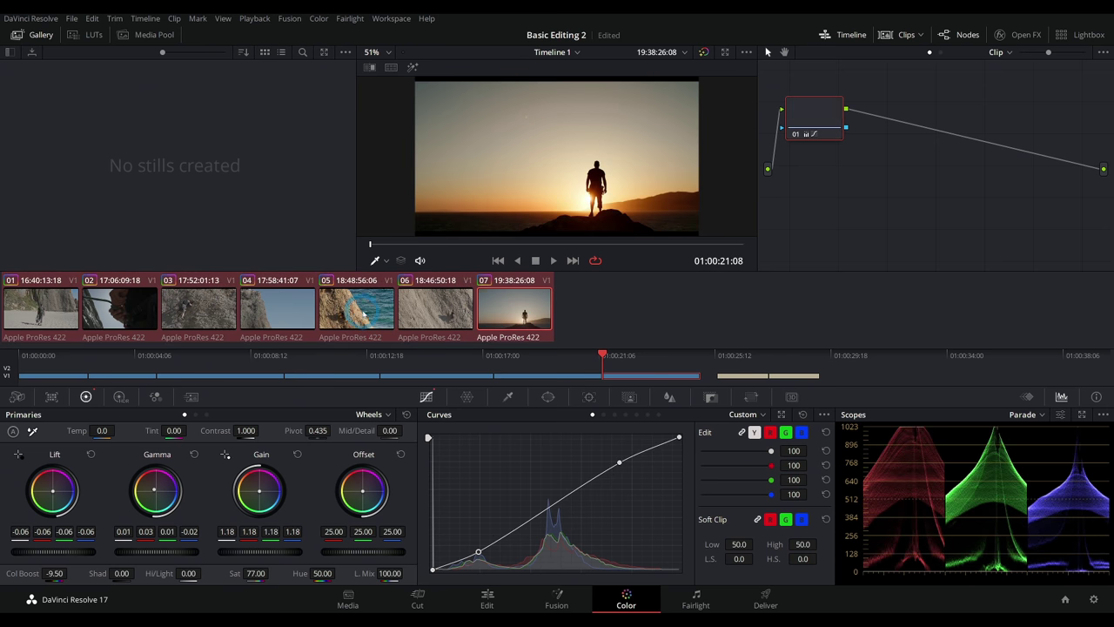
click(431, 318)
click(284, 324)
click(231, 321)
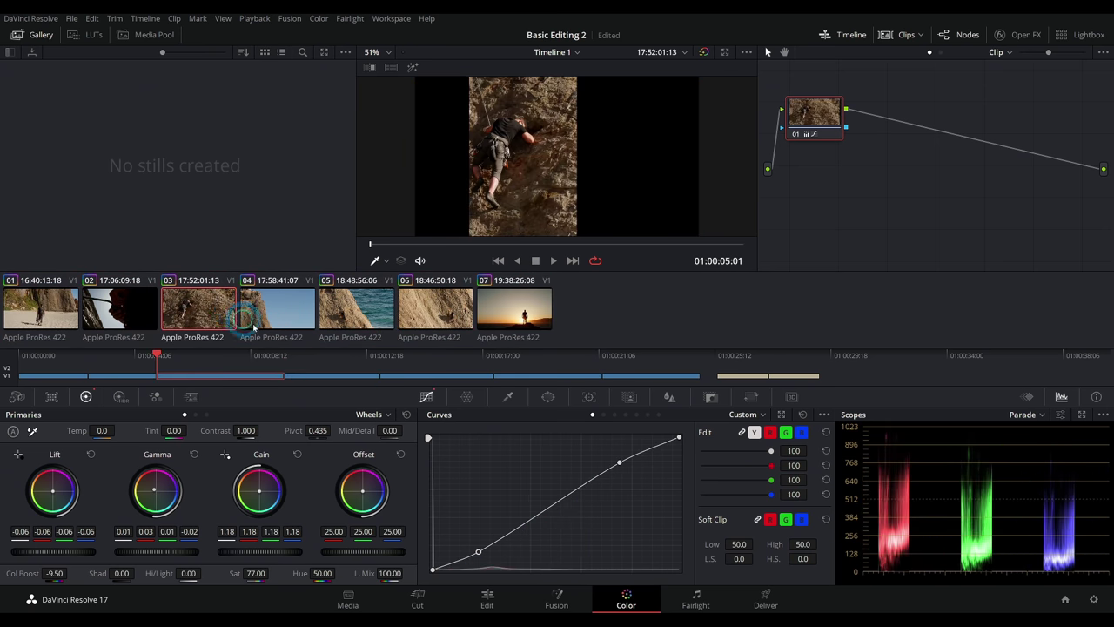
click(142, 308)
Add a second node to clip 04, place a window over the climber, and set gain to 1.30 and gamma to 0.03
click(308, 376)
click(547, 396)
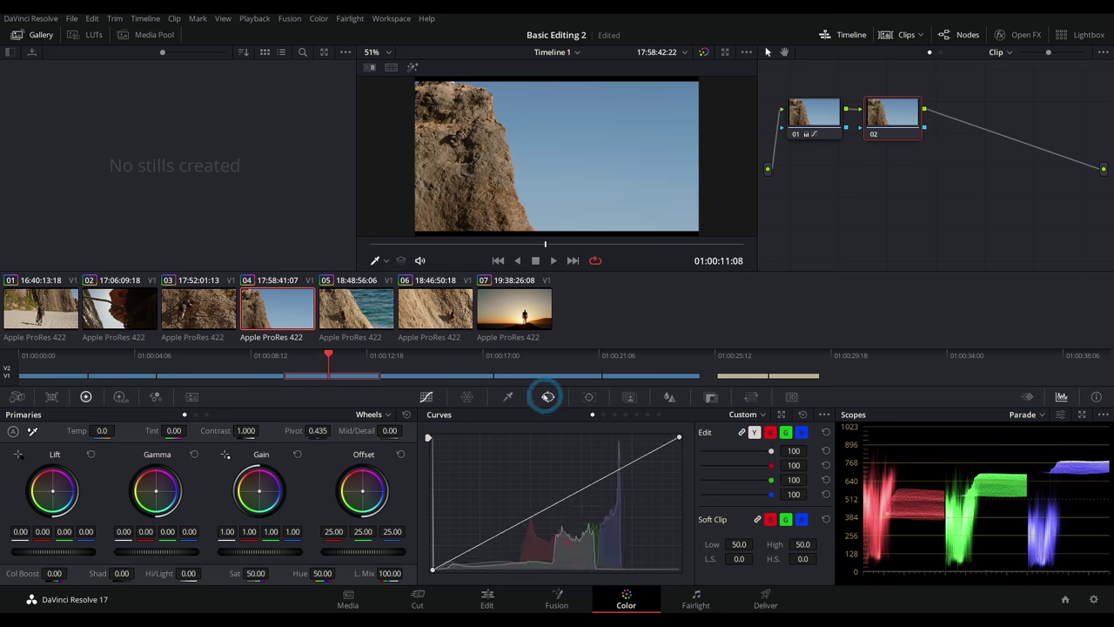
click(443, 488)
drag(581, 164, 492, 138)
drag(279, 551, 373, 546)
drag(126, 564, 131, 564)
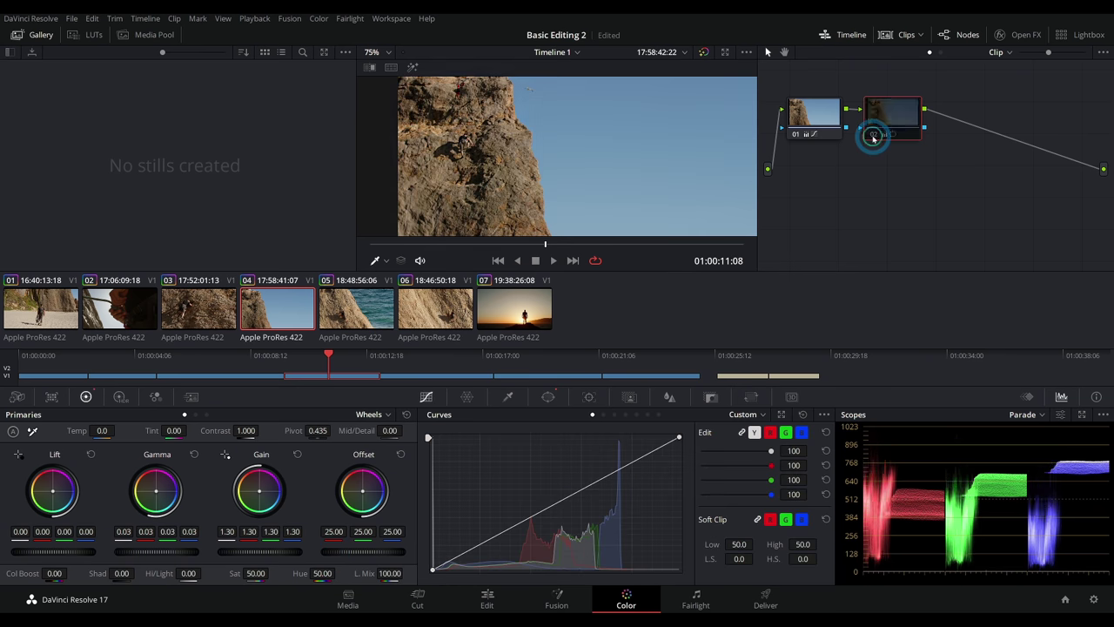
Toggle clip 04's second node off and on to compare the image with and without the windowed correction
click(873, 135)
click(873, 135)
click(874, 135)
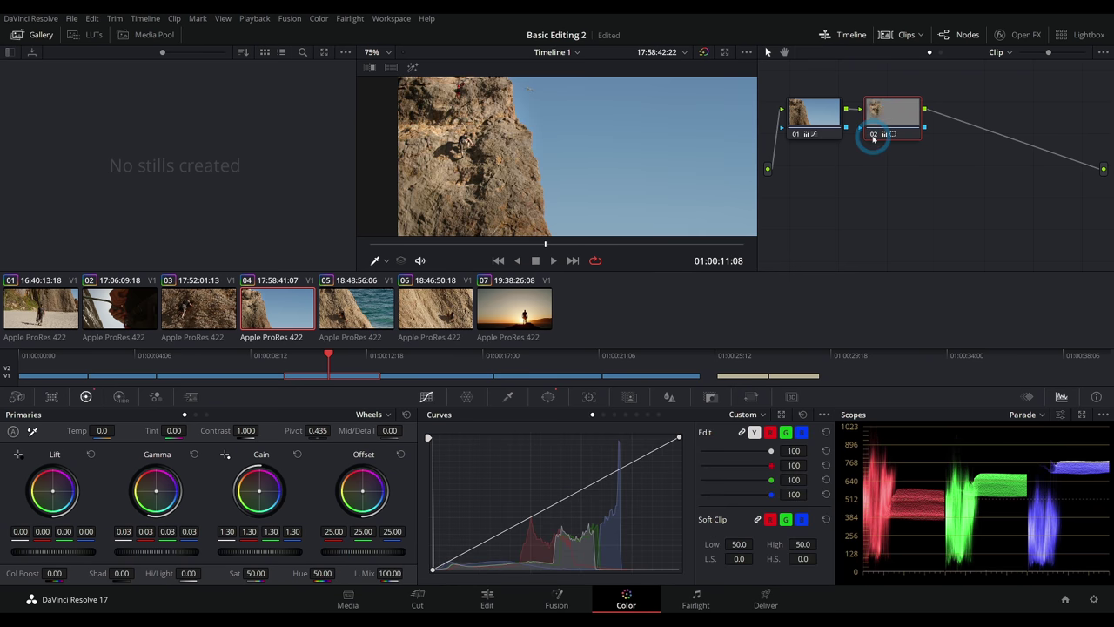
scroll(582, 186, down, 3)
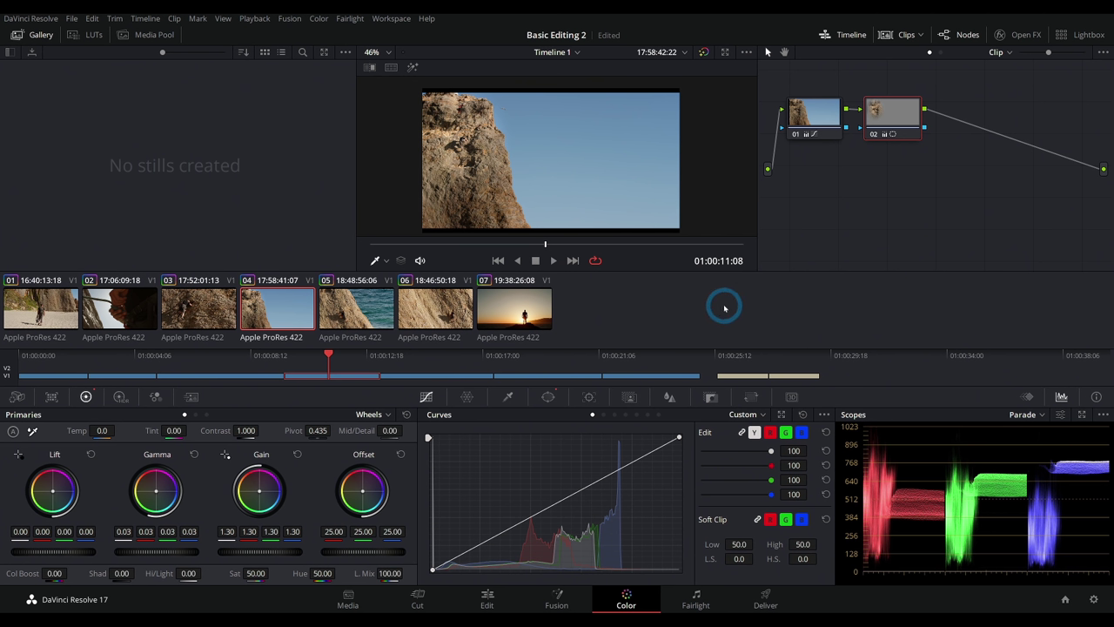
Switch to the Fairlight page and examine the enlarged Audio 2 waveforms and the Dynamics settings of Audio 1
click(695, 603)
drag(108, 338, 130, 510)
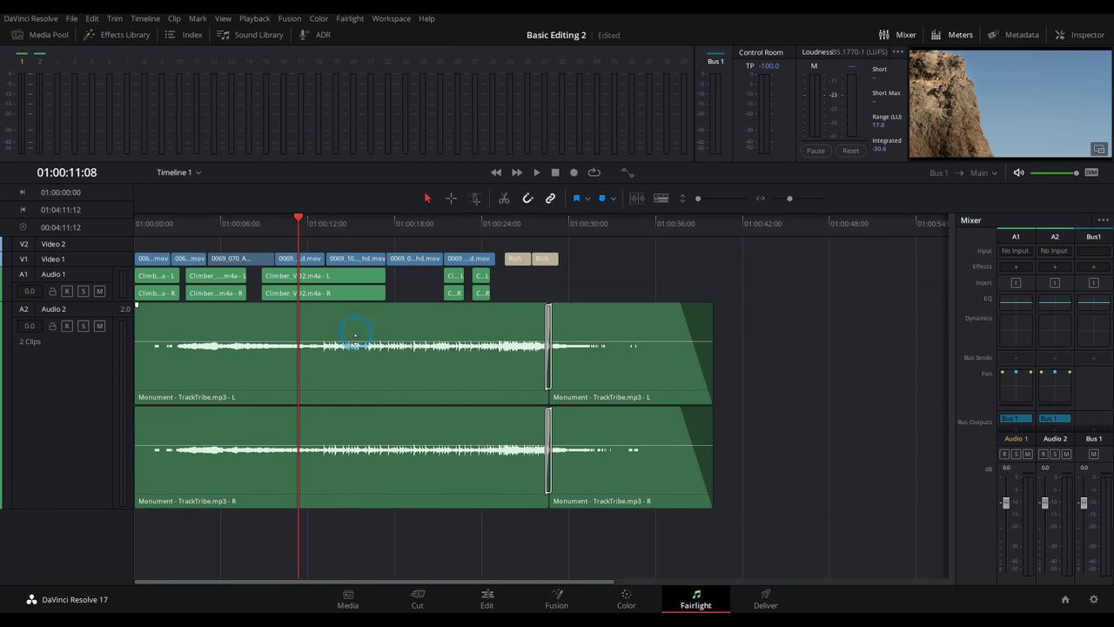
double_click(1014, 329)
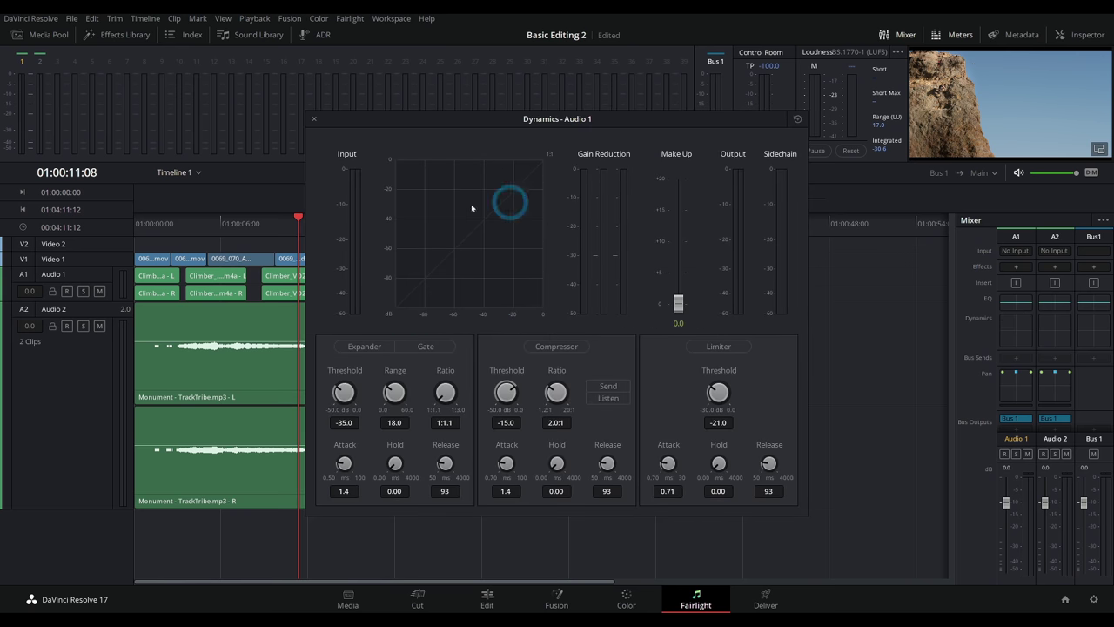
click(314, 120)
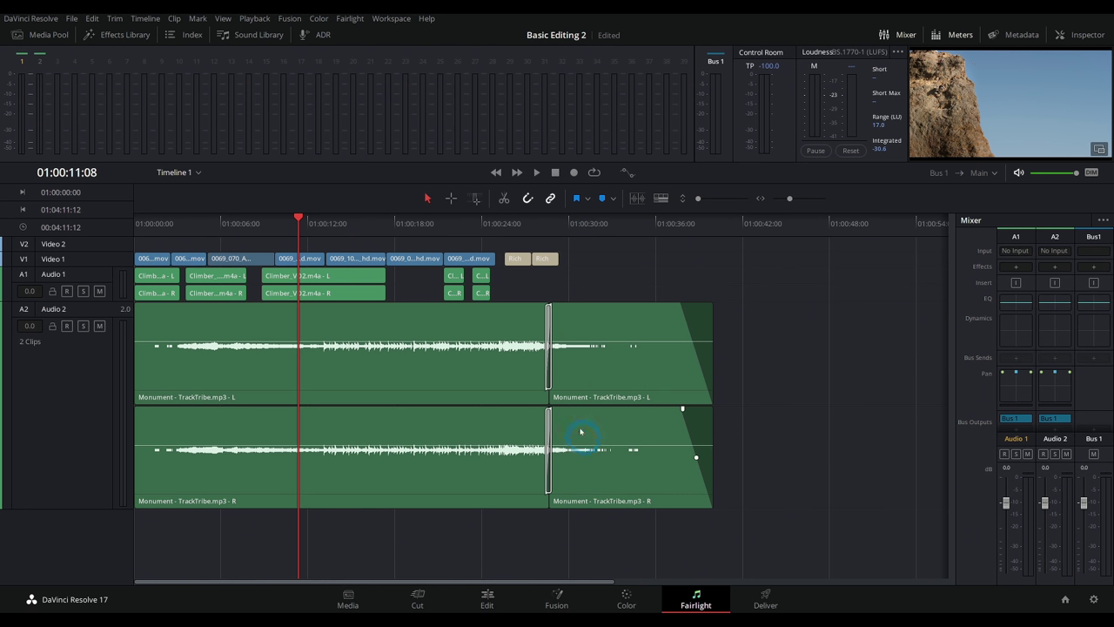
Switch to the Fusion page and bring CLouds.jpg in from File Explorer, merged over MediaIn1's output
click(562, 602)
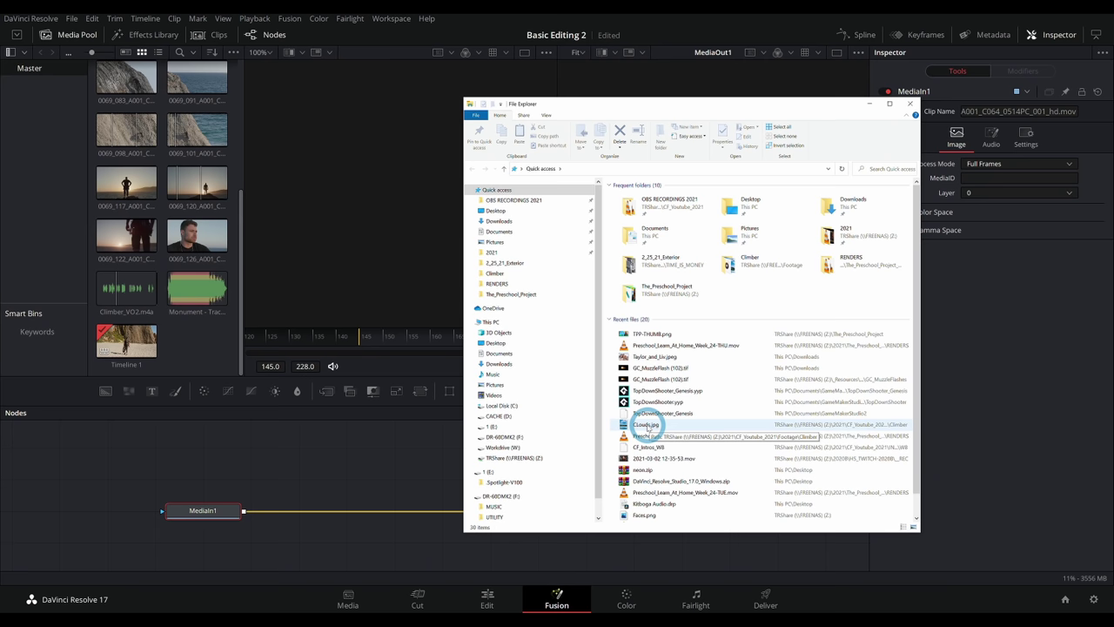
drag(647, 423, 248, 512)
click(421, 457)
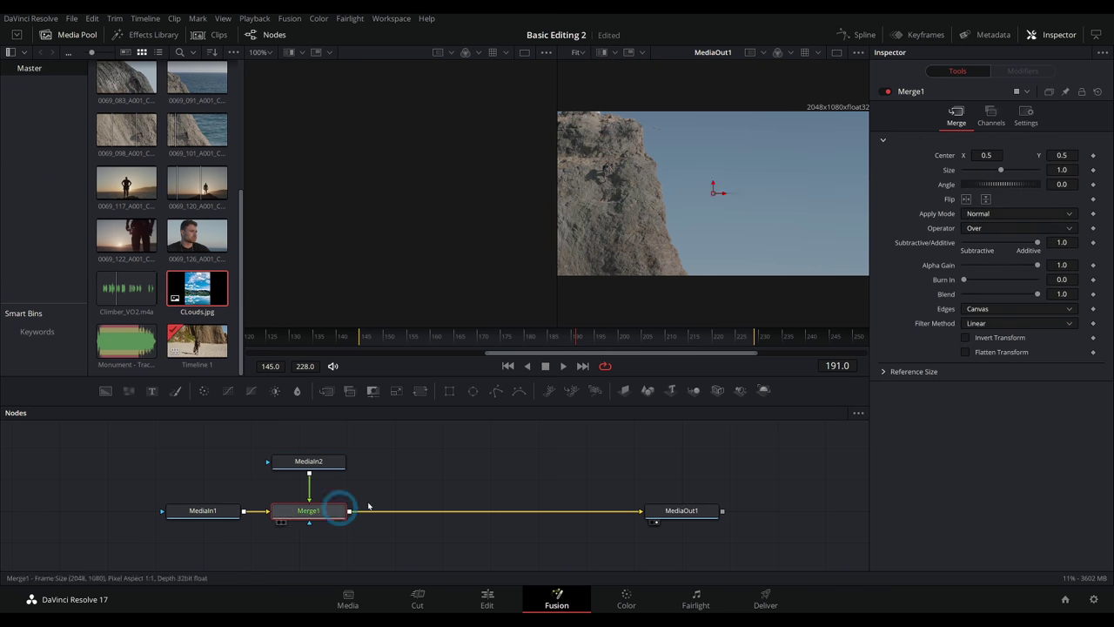
Mask Merge1 with a polygon that follows the cliff edge and encloses the sky
click(651, 148)
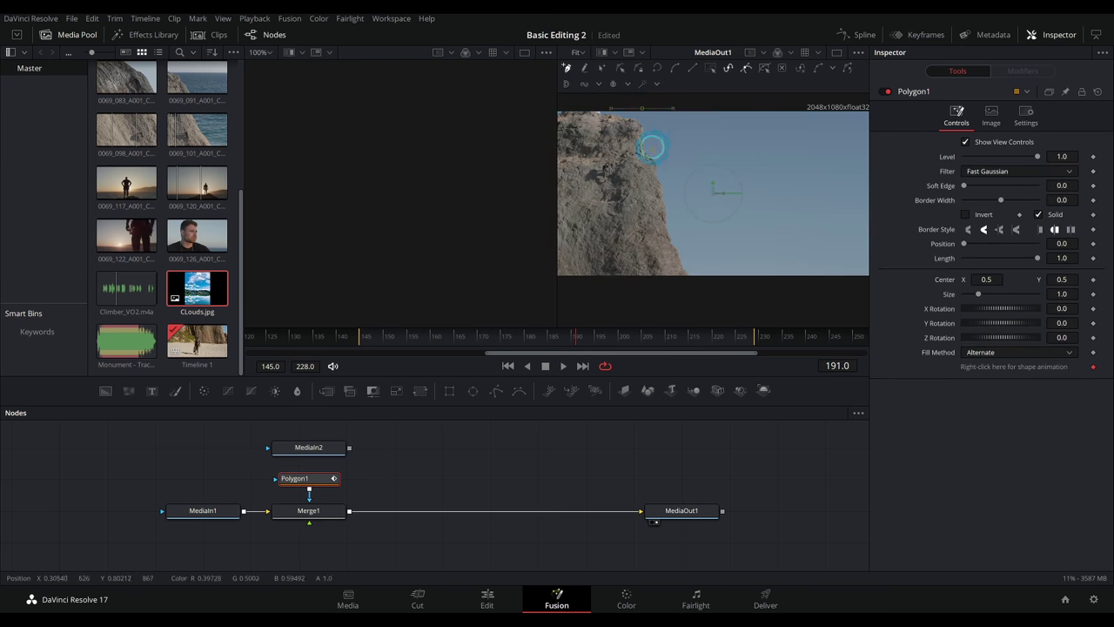
click(671, 187)
click(670, 218)
click(683, 243)
click(696, 279)
scroll(699, 289, down, 2)
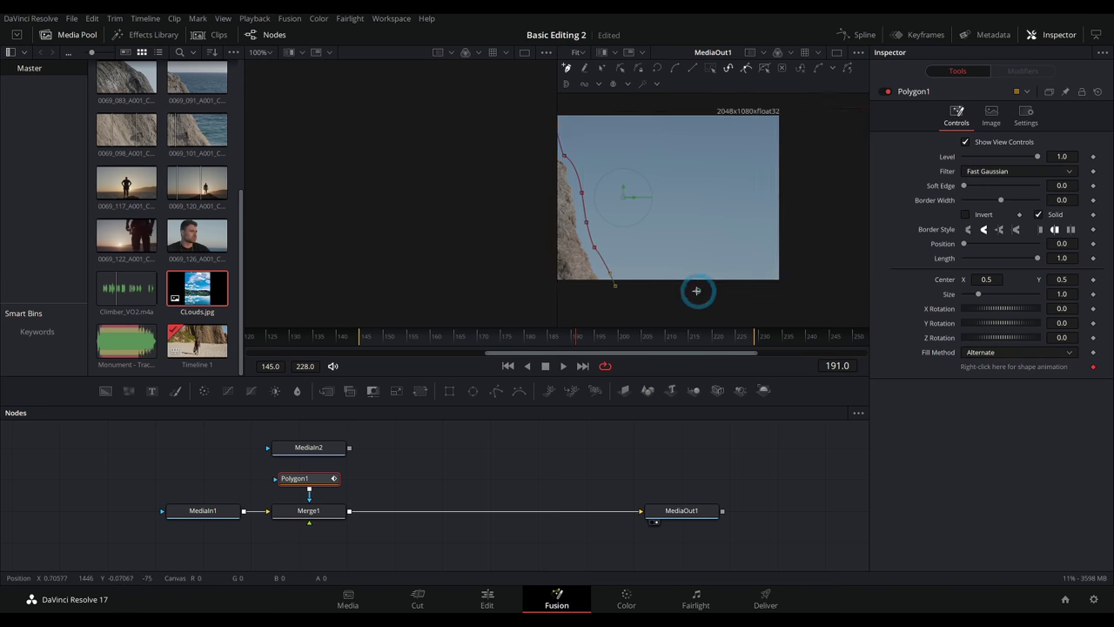
Enlarge and reposition the clouds over the sky at a merge size of about 2.02, and set Polygon1's soft edge to about 0.0898
click(330, 511)
drag(330, 510, 331, 510)
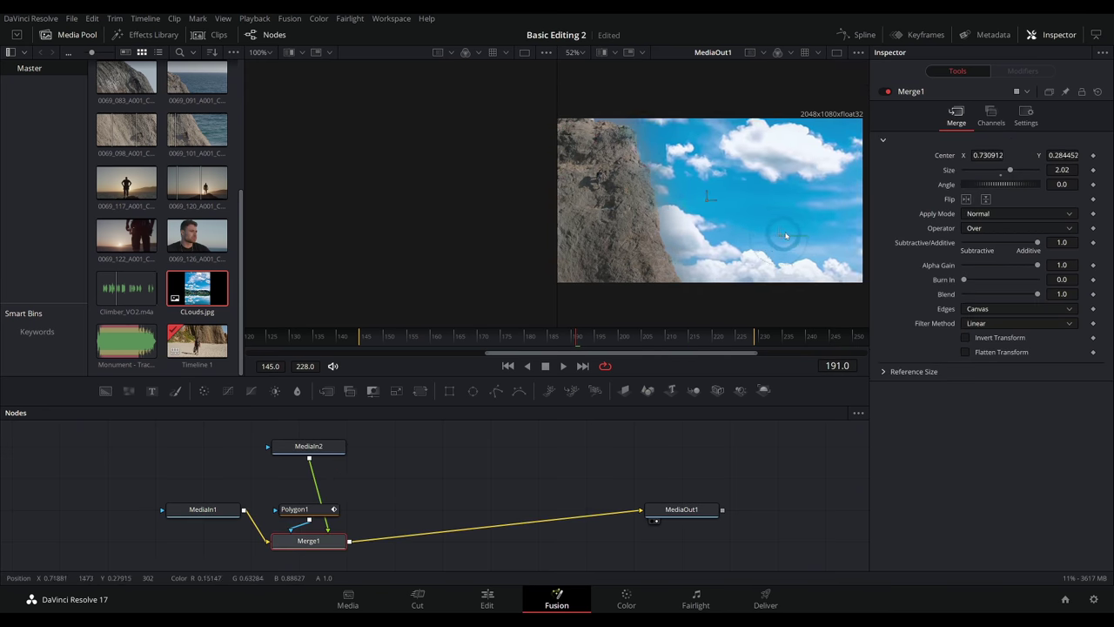
drag(783, 238, 816, 235)
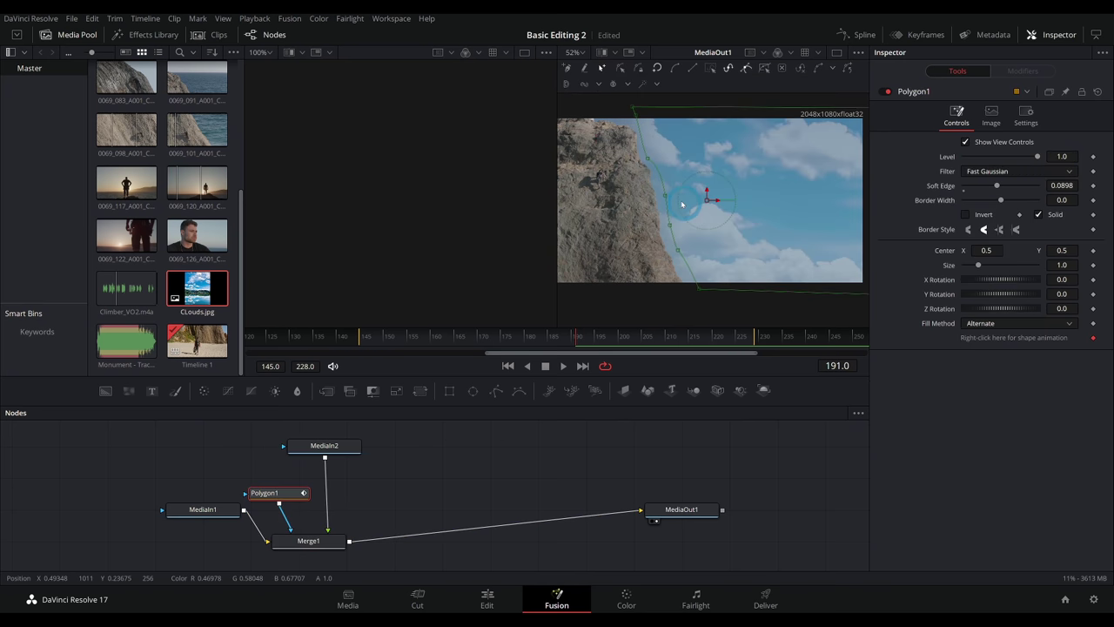
click(607, 488)
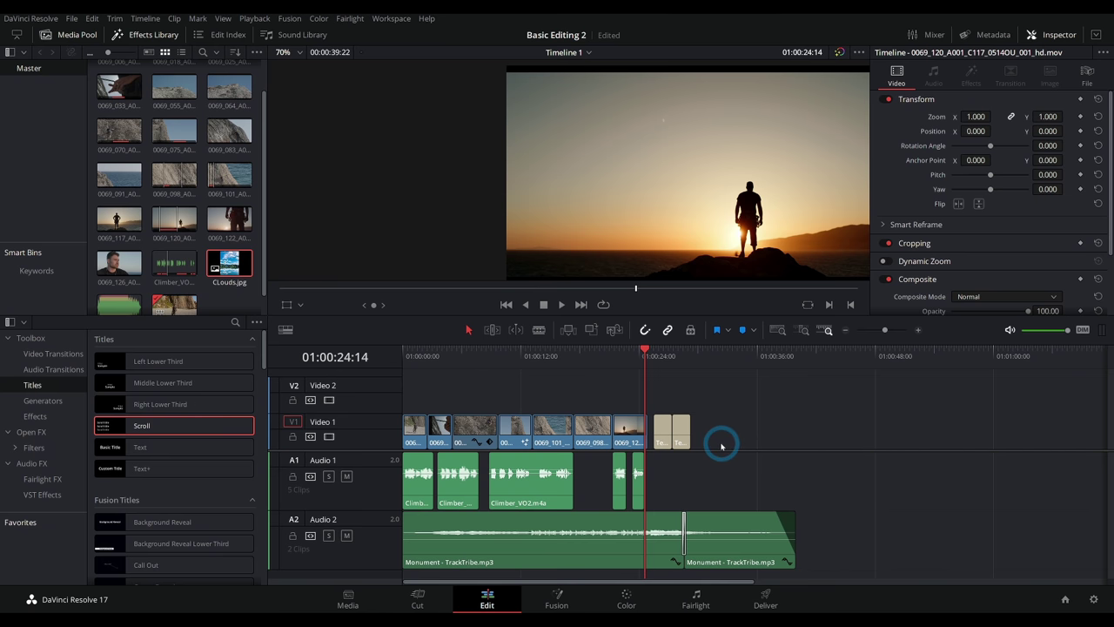
Examine Quick Export's format summary and its YouTube preset for the timeline on the Edit page, and cancel without exporting
click(140, 68)
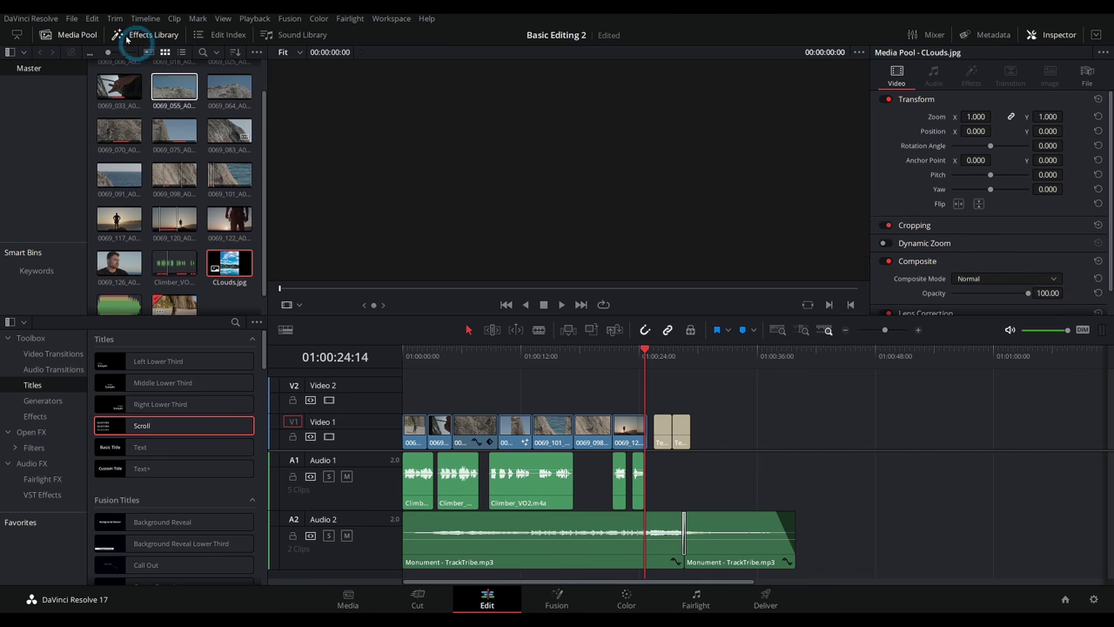
click(73, 19)
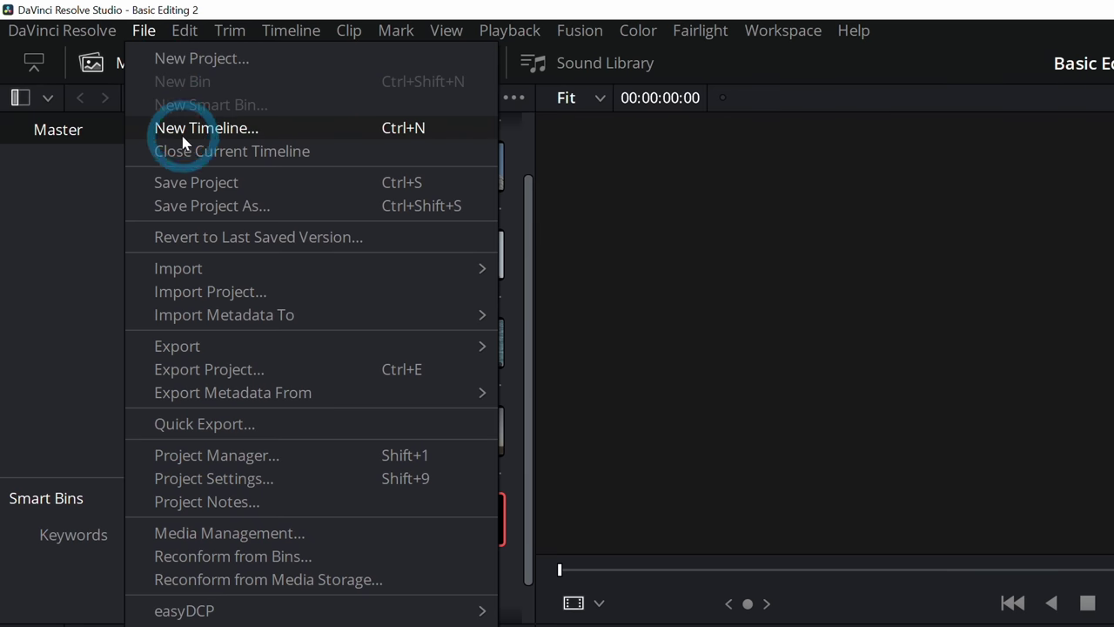
click(258, 424)
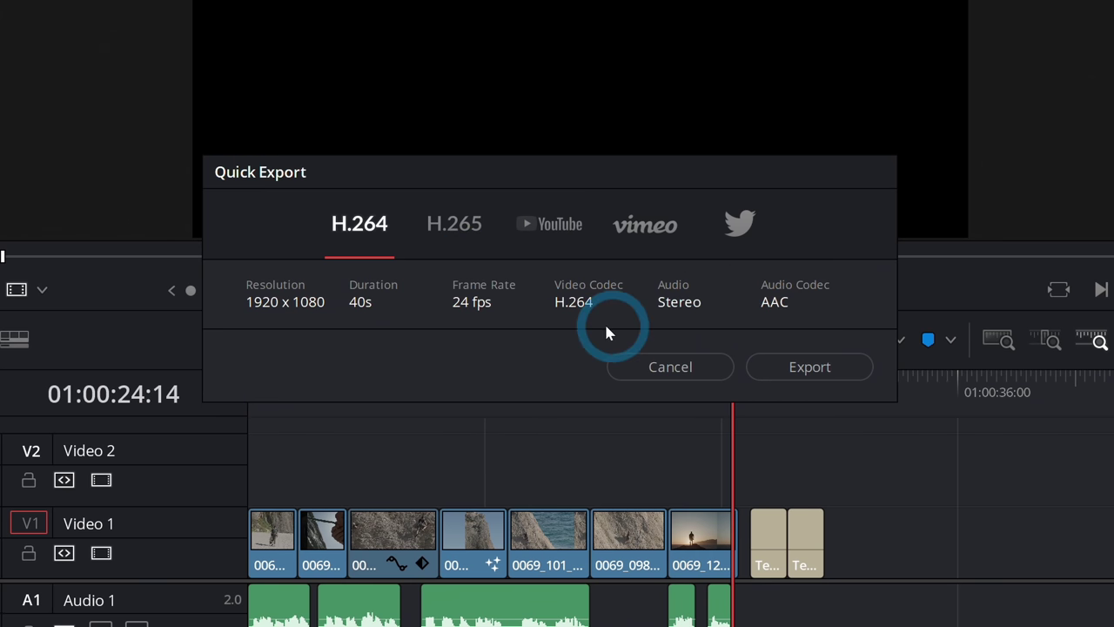
click(549, 234)
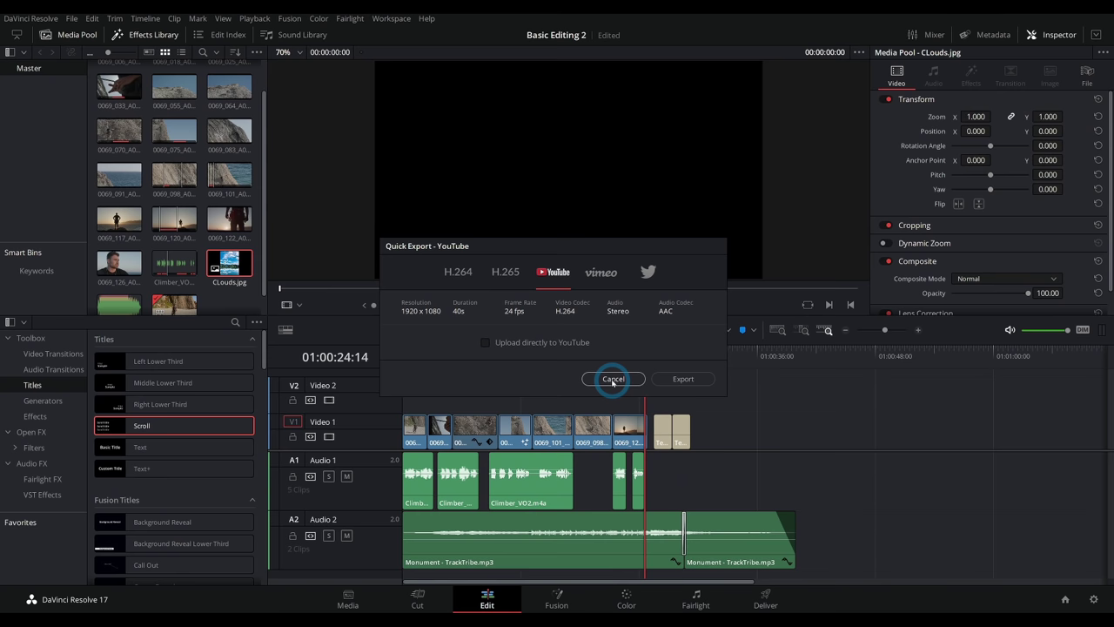
click(666, 438)
Check the Internet Accounts section of the system preferences and close it without changes
click(41, 24)
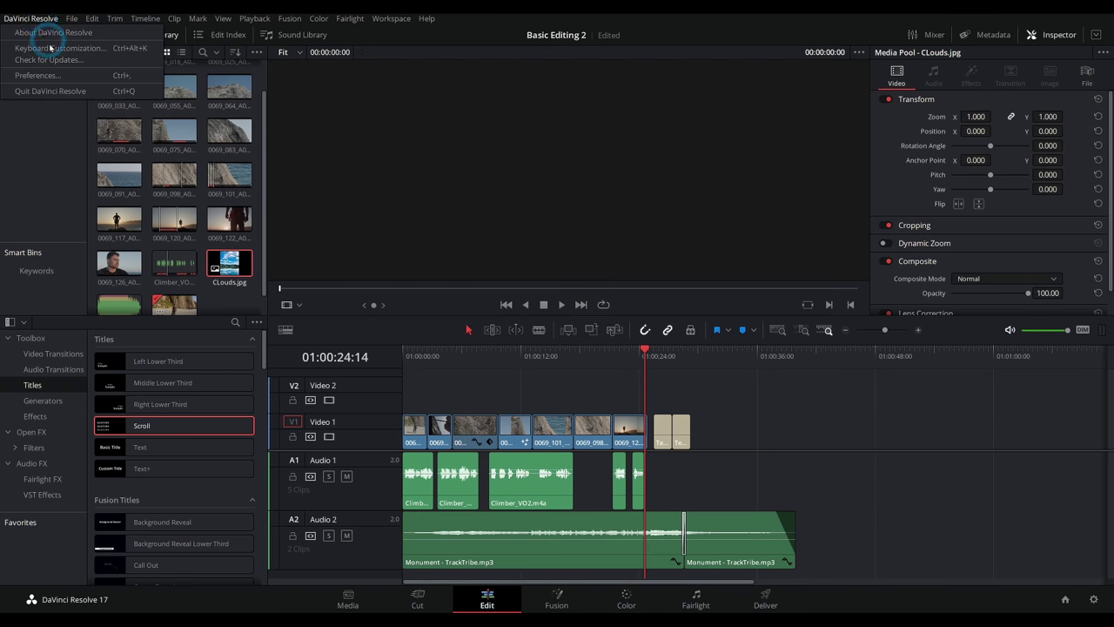
click(61, 76)
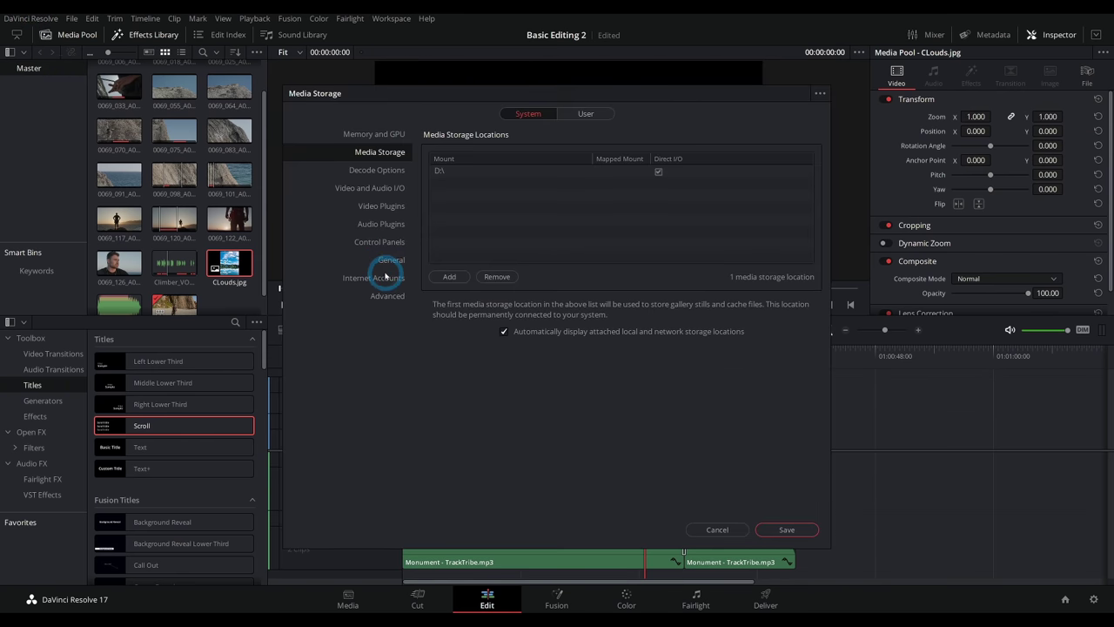
click(383, 277)
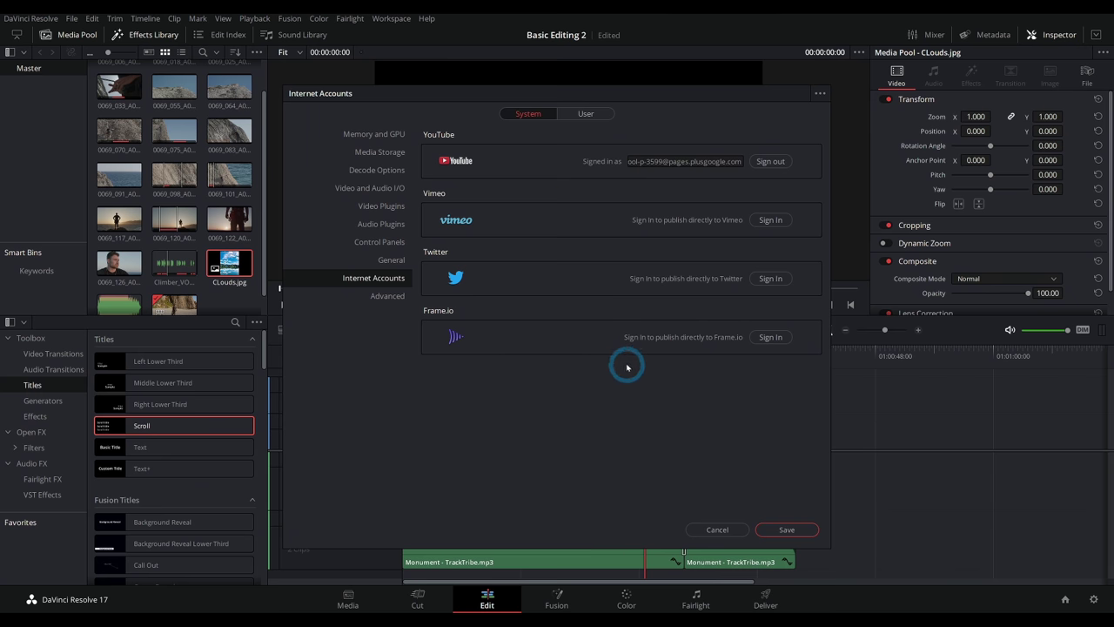
click(719, 528)
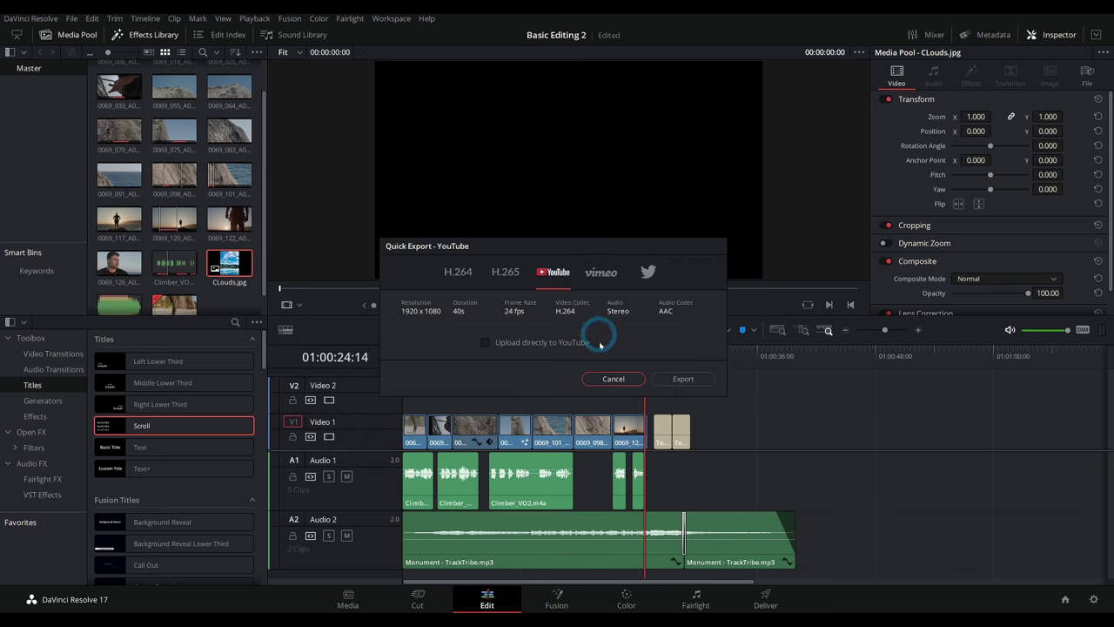
Examine the direct-upload options of Quick Export's YouTube preset, and cancel the export
click(506, 344)
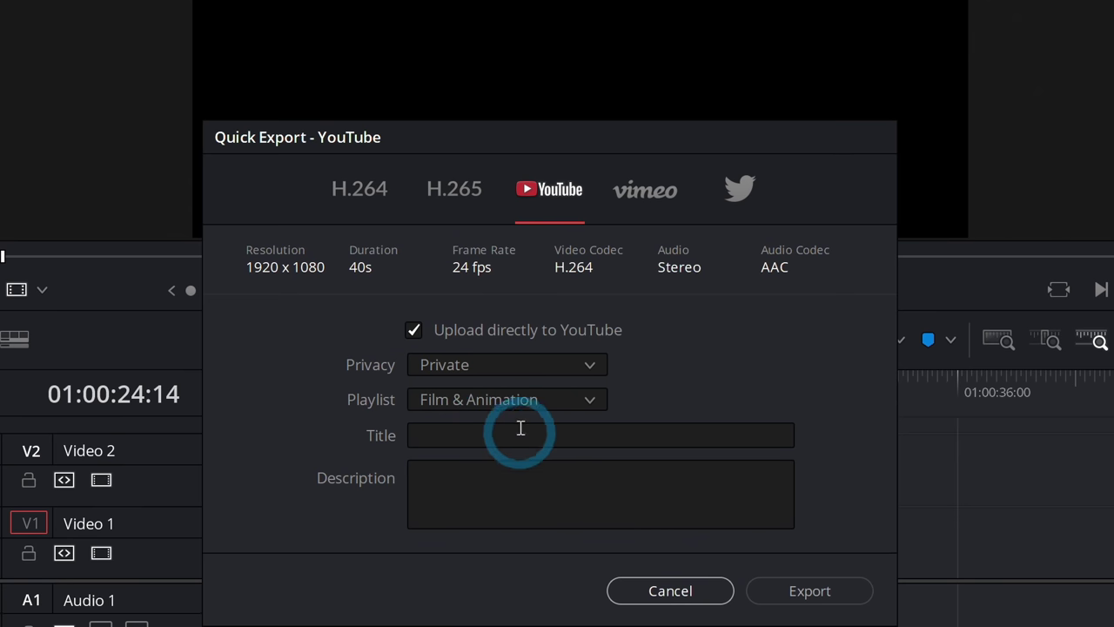
click(414, 331)
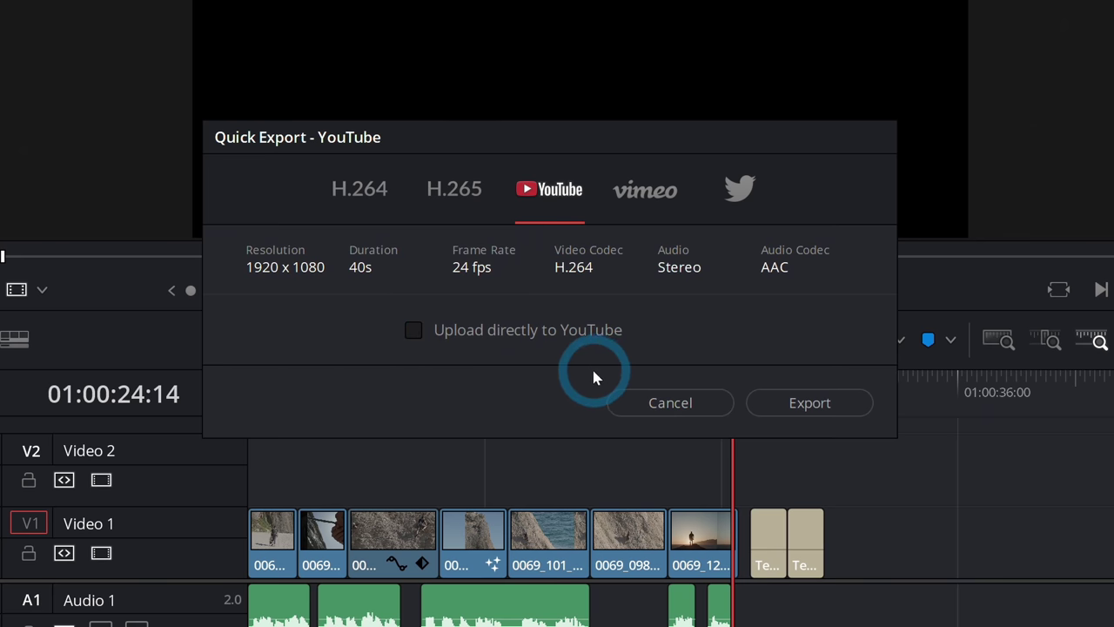
click(670, 402)
click(570, 355)
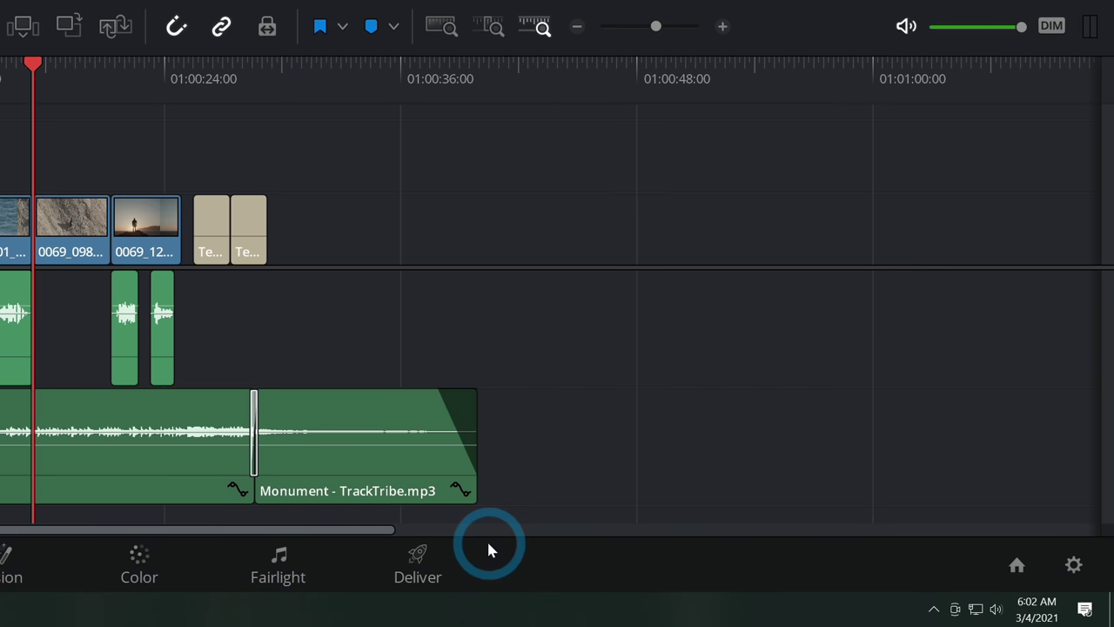
Switch to the Deliver page, view the YouTube 1080p render preset, and choose the Custom preset
click(796, 597)
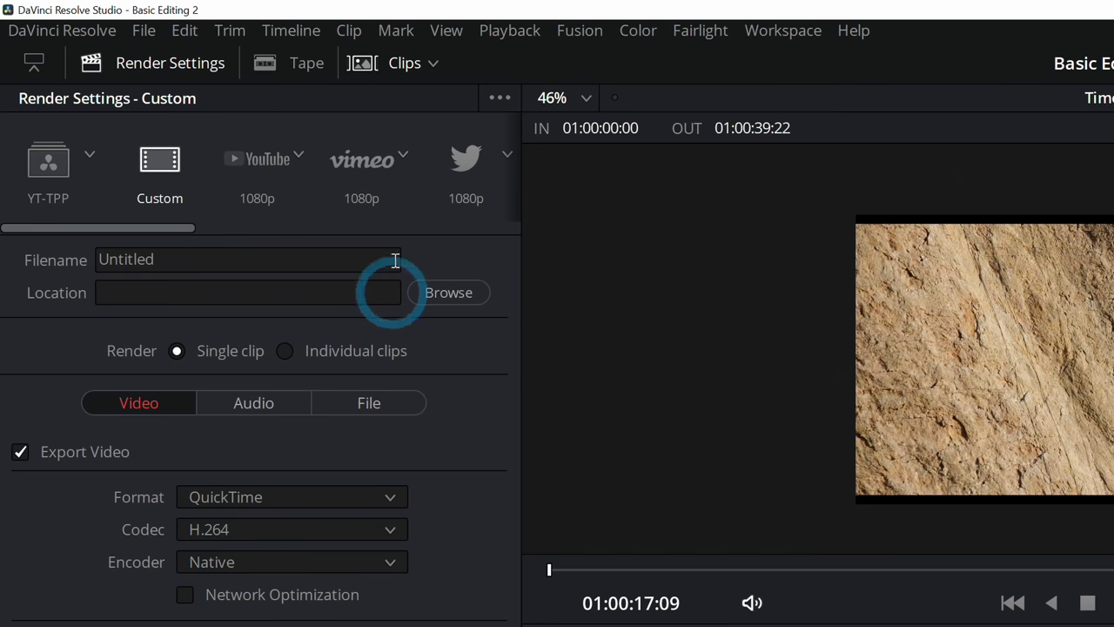
click(260, 174)
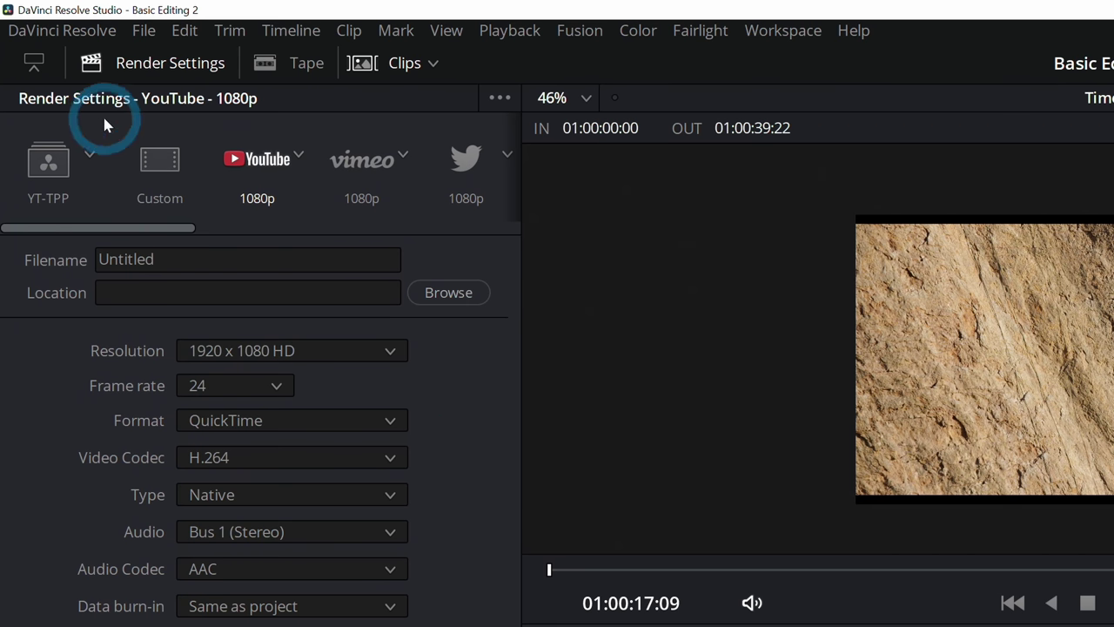
click(163, 168)
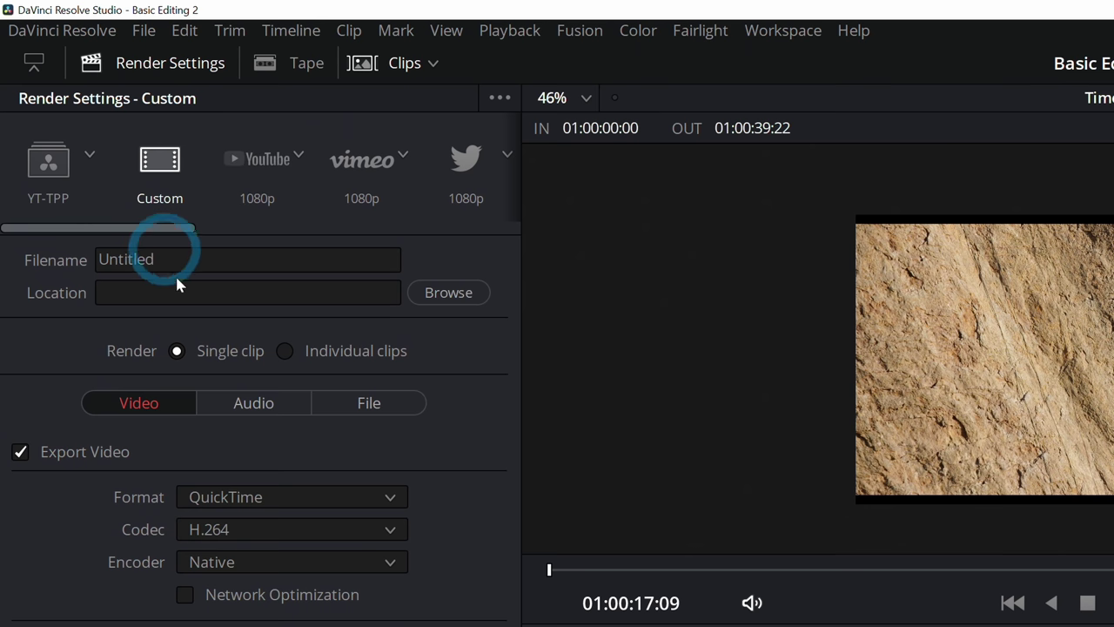
Restrict the render quality to 60000 Kb/s and set the resolution to 3840 x 2160 Ultra HD
scroll(445, 392, down, 6)
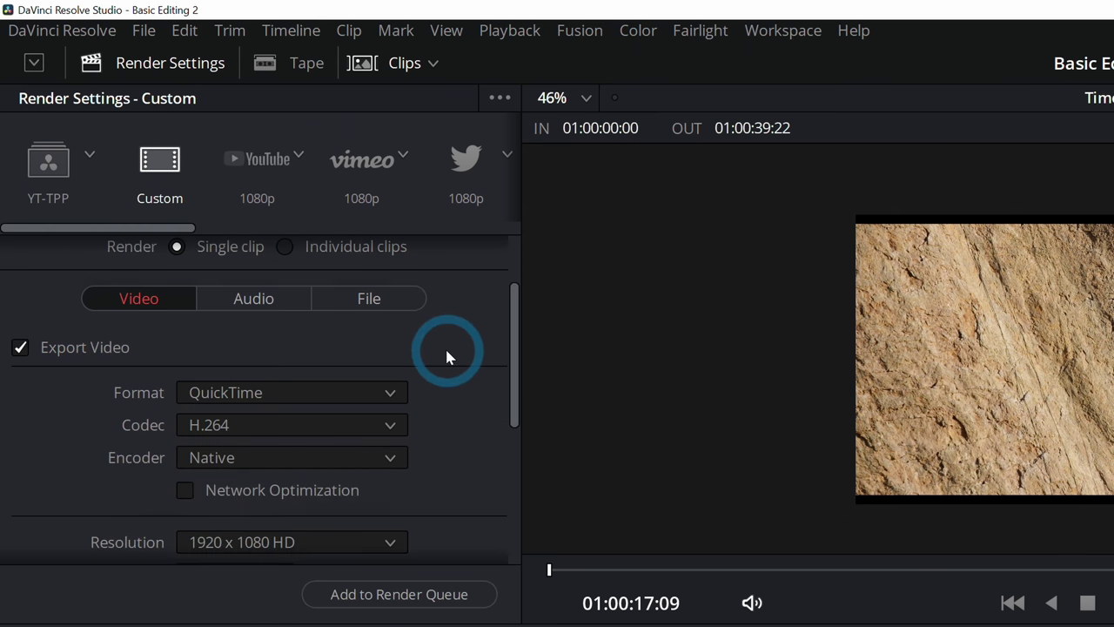
scroll(456, 333, up, 1)
scroll(455, 336, down, 1)
scroll(452, 348, down, 2)
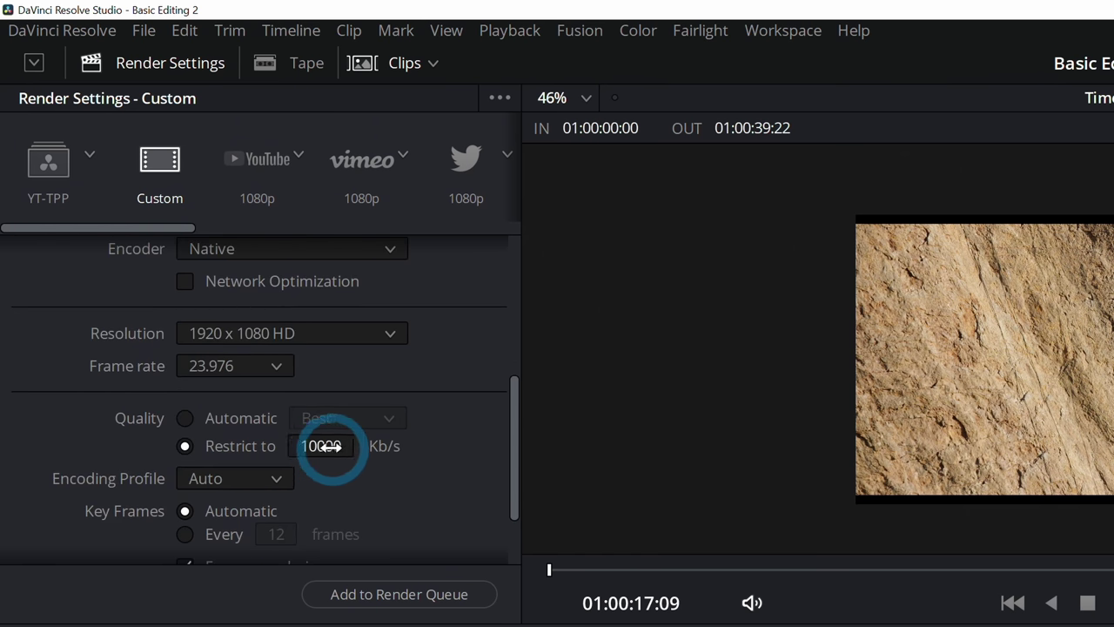
click(319, 446)
click(319, 446)
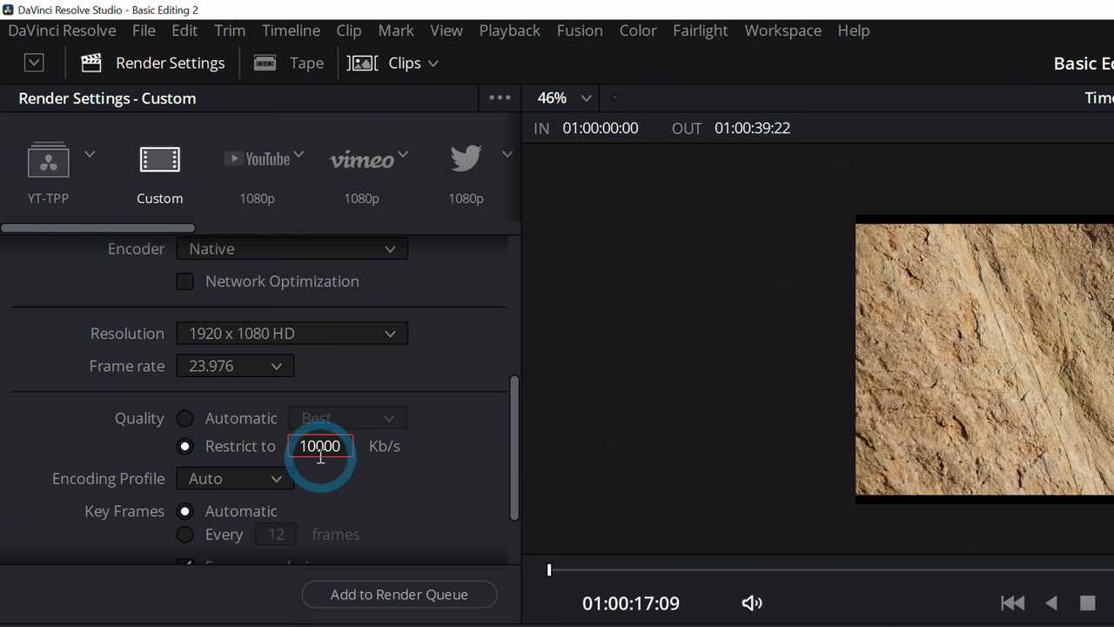
text(6)
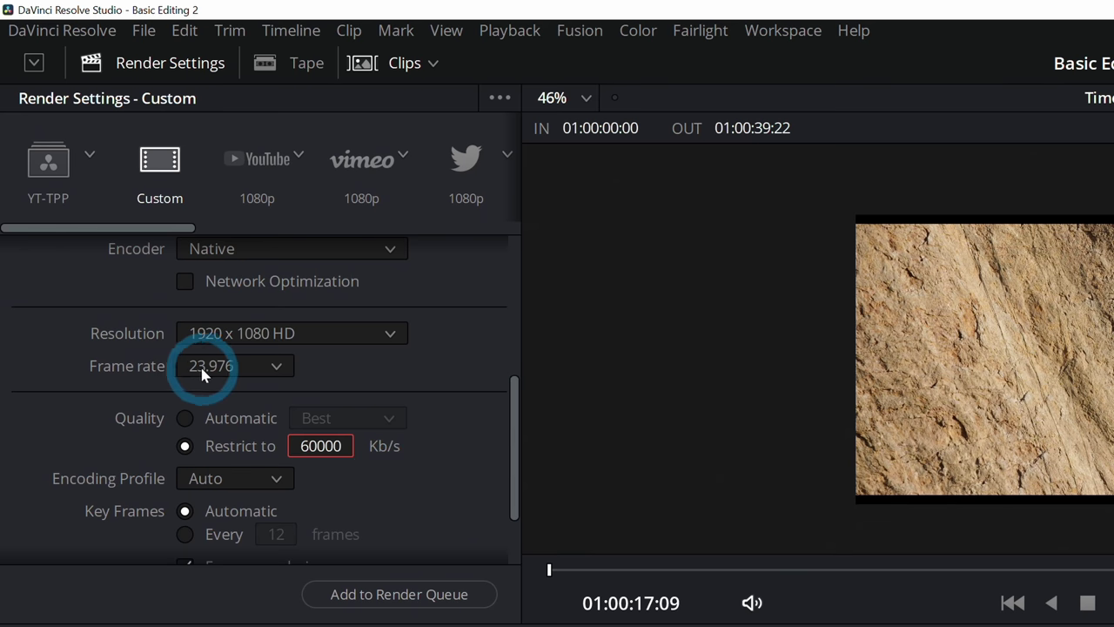
click(293, 338)
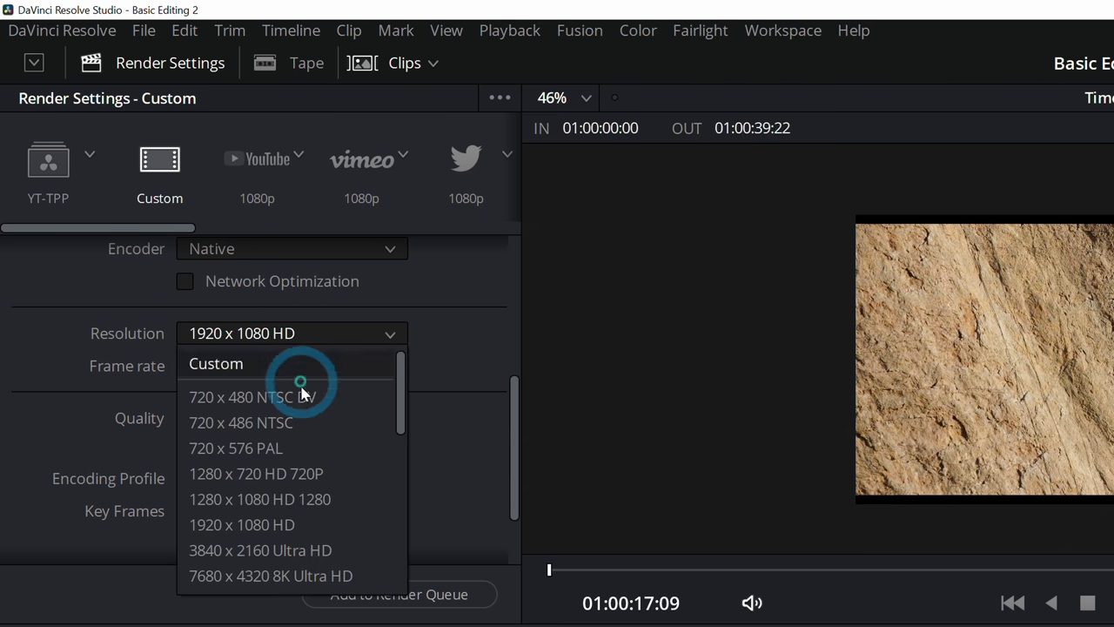
click(315, 549)
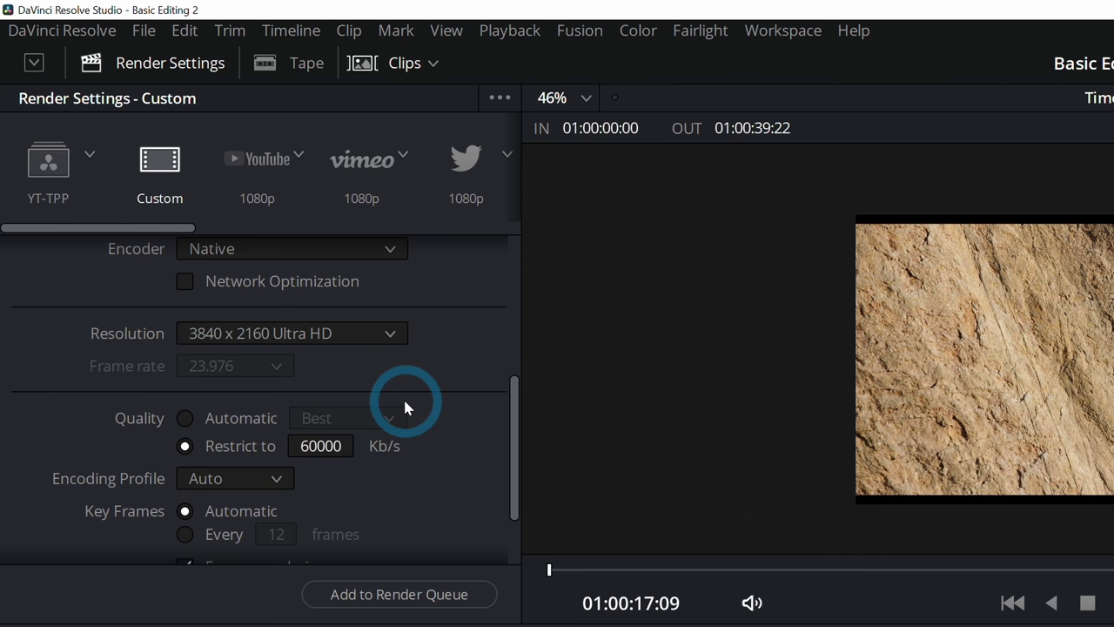
Try H.265 as the render codec, and return it to H.264
scroll(416, 383, up, 2)
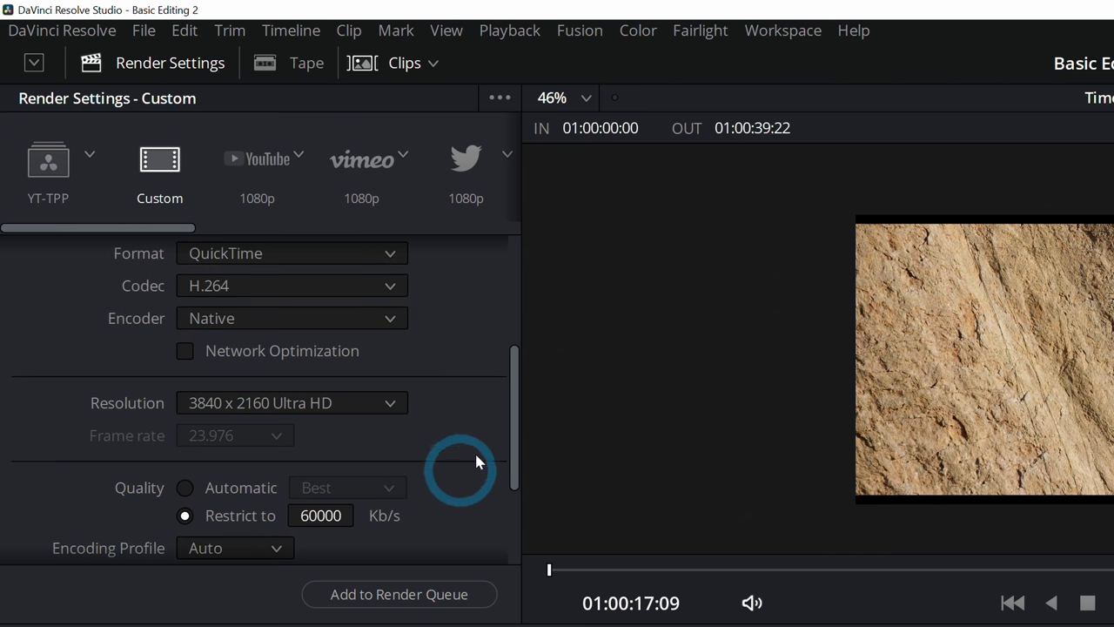
scroll(479, 438, up, 3)
scroll(480, 440, down, 3)
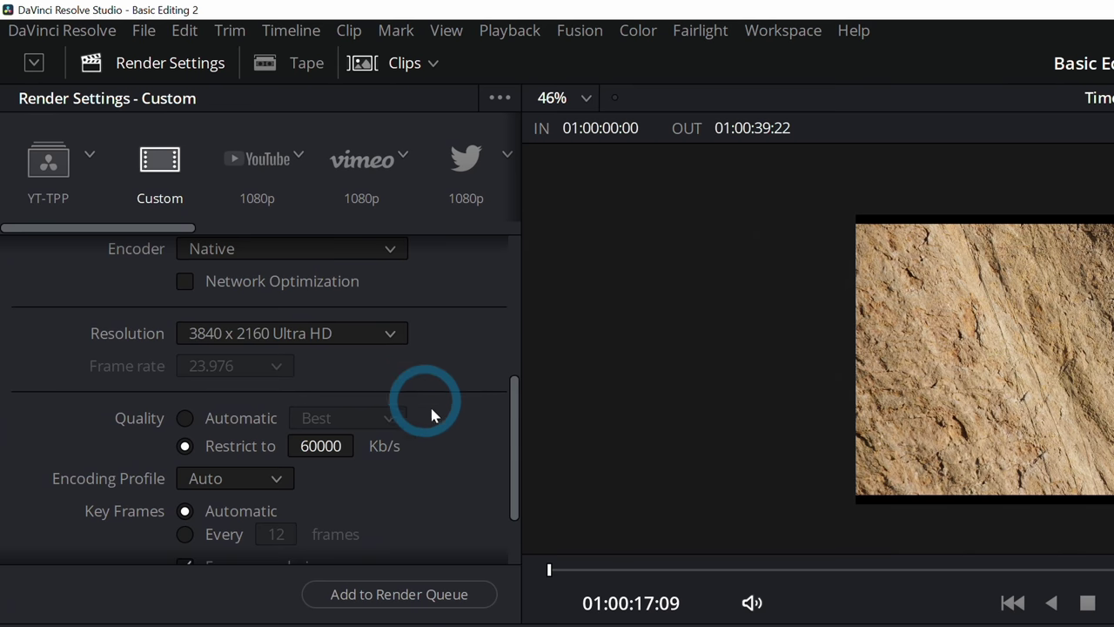
scroll(440, 414, down, 3)
scroll(454, 366, up, 5)
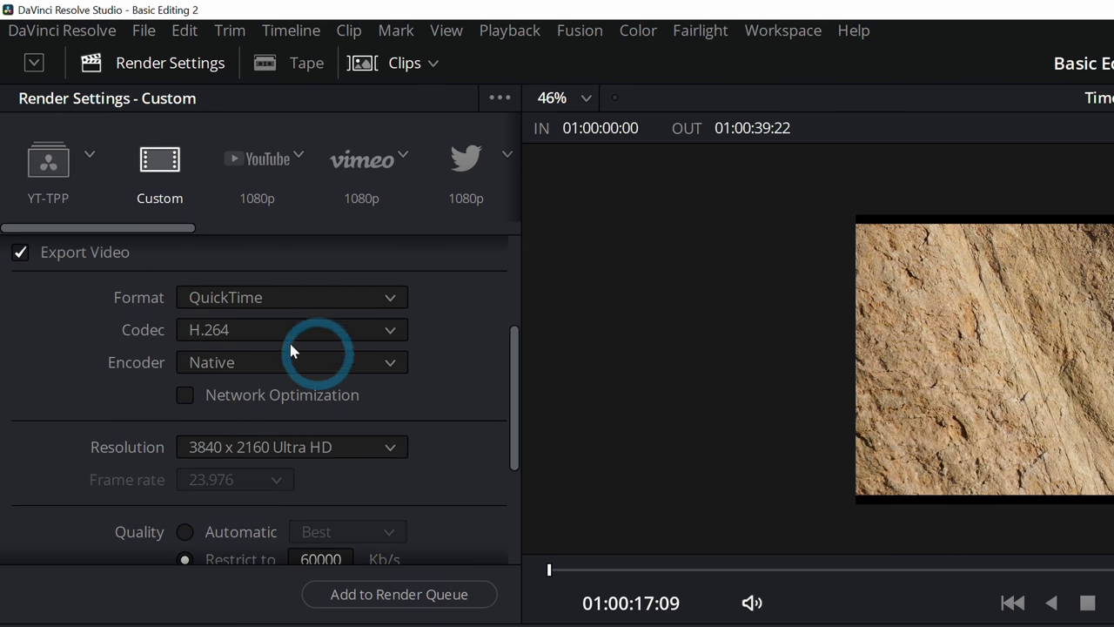
click(233, 327)
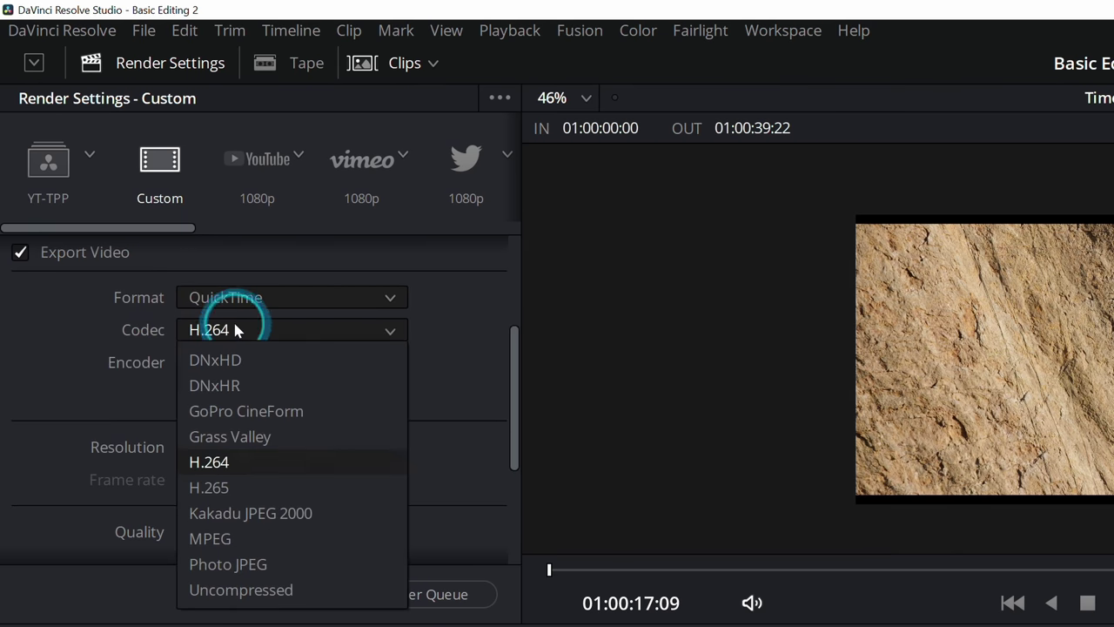
click(258, 486)
click(304, 338)
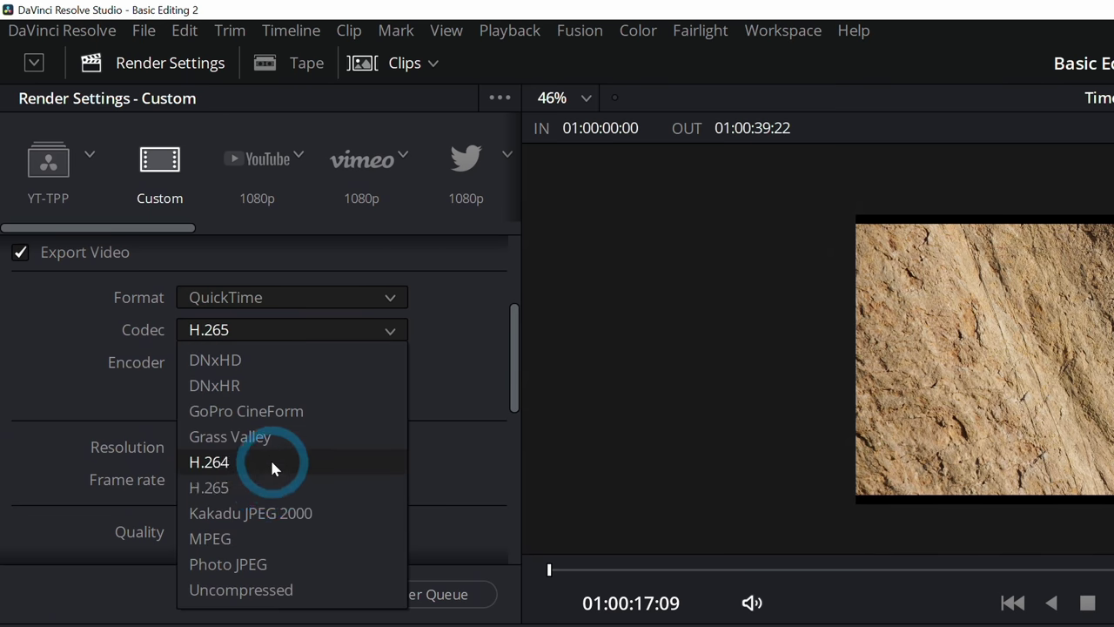
click(273, 460)
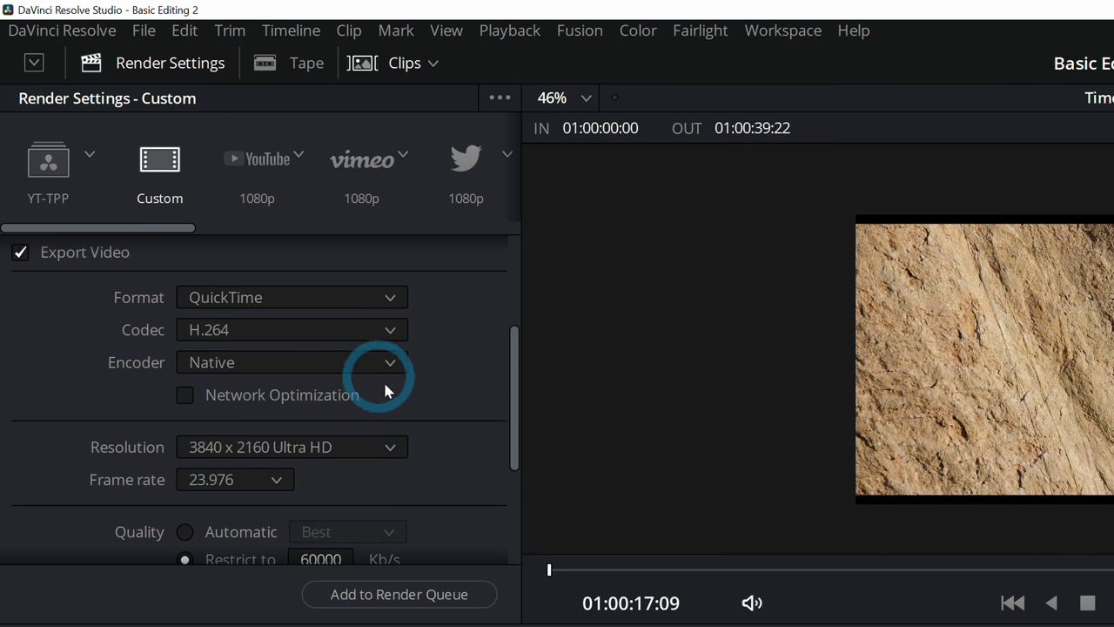
Add the timeline to the render queue as Untitled.mov on the Desktop, accepting the larger-than-timeline resolution
scroll(461, 418, up, 2)
scroll(464, 427, down, 3)
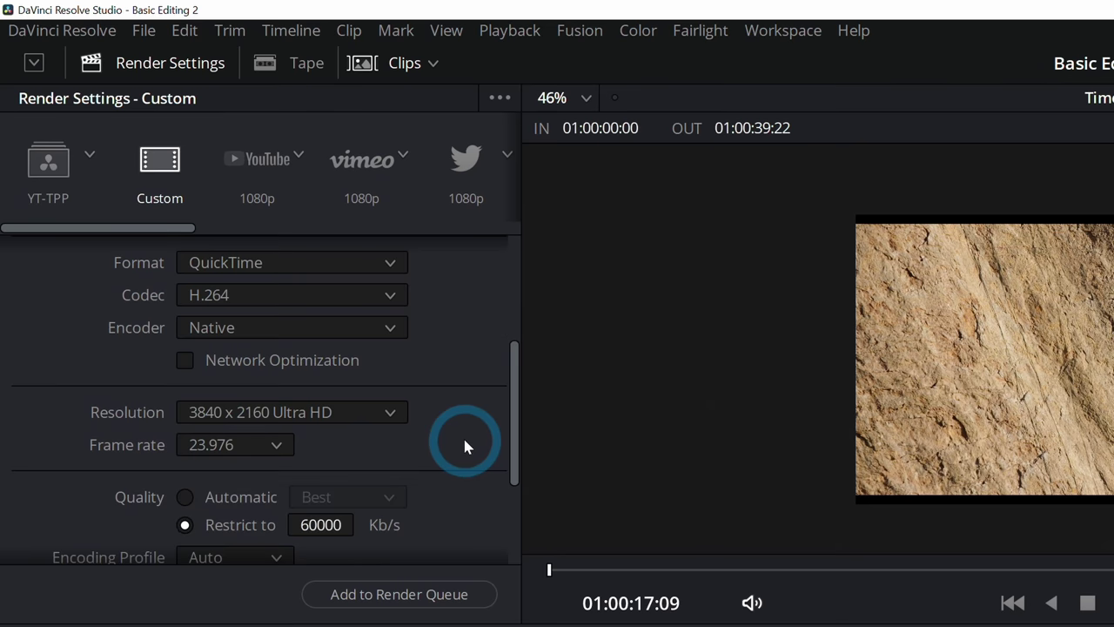
click(431, 597)
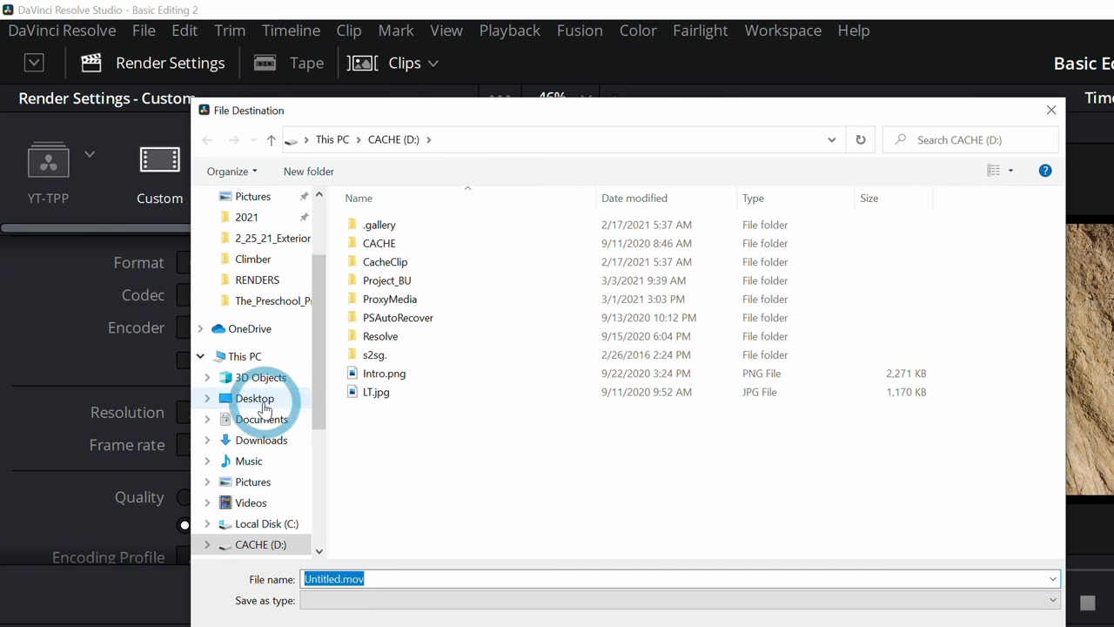
click(261, 397)
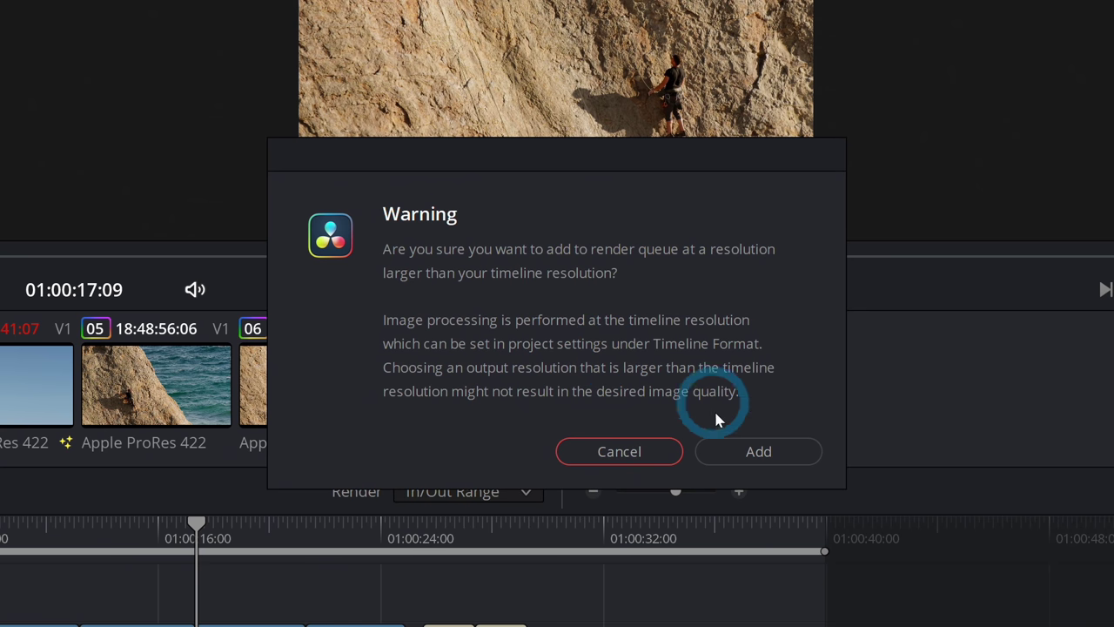
click(734, 453)
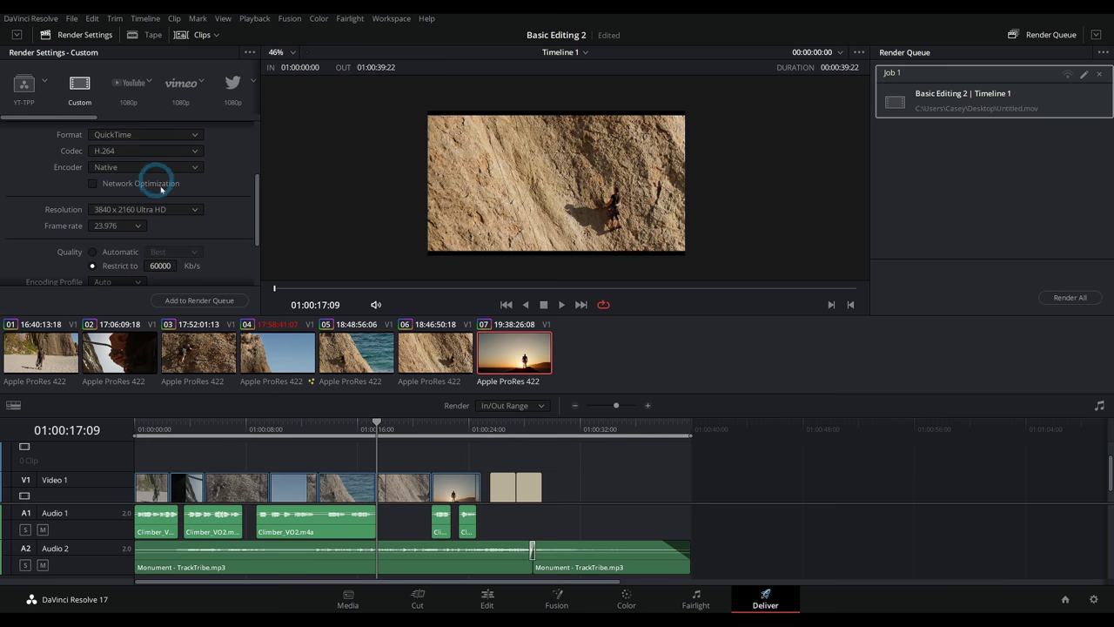
Render all jobs in the render queue with the restricted 60000 Kb/s quality setting
mouse_move(255, 202)
mouse_down()
mouse_move(252, 137)
mouse_move(246, 220)
mouse_up()
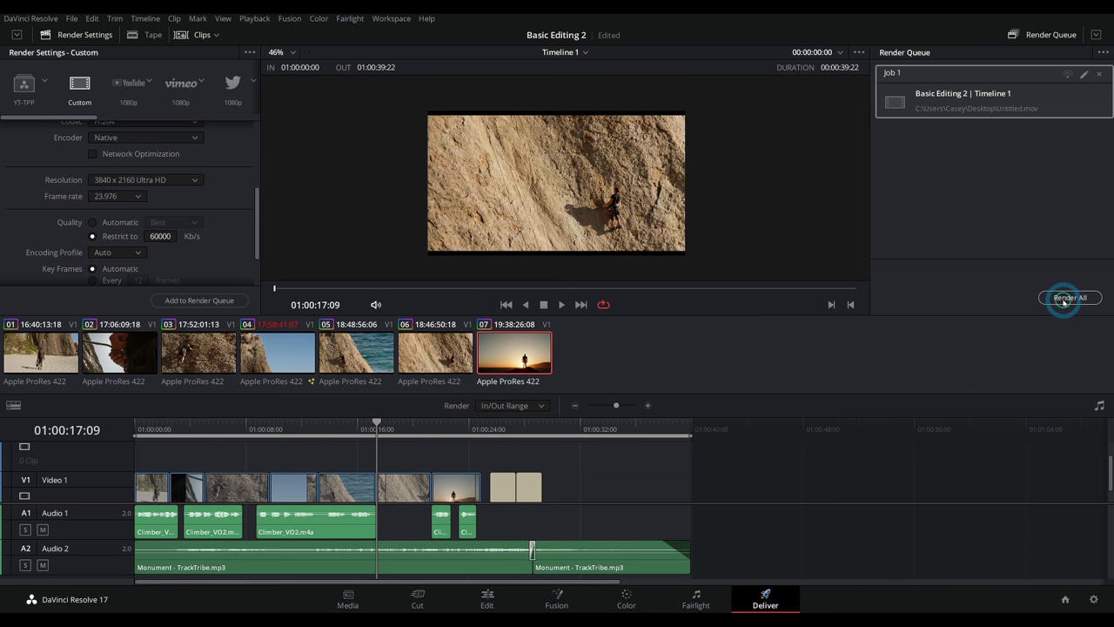
click(1064, 300)
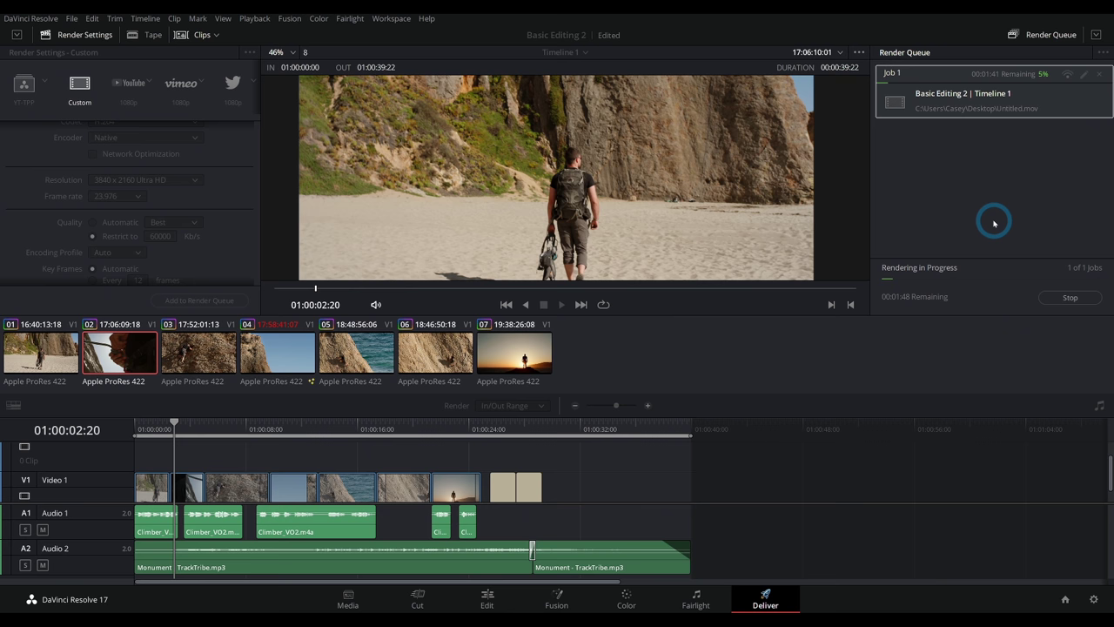
key(Escape)
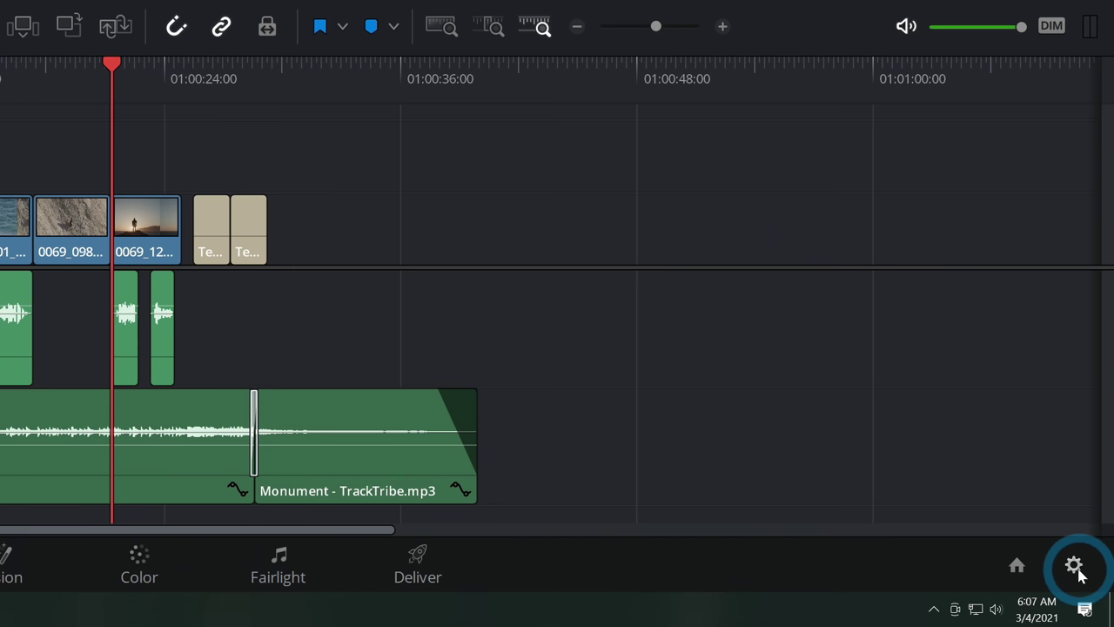
Open the project settings and view the available timeline resolutions in the master settings
click(1076, 568)
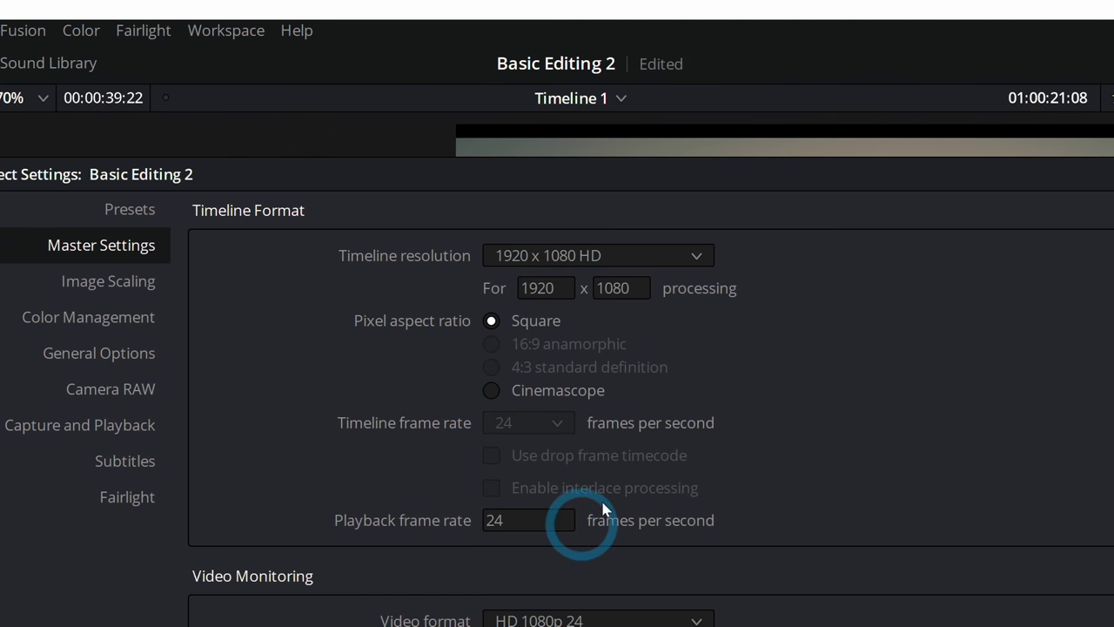
click(672, 256)
scroll(665, 375, down, 1)
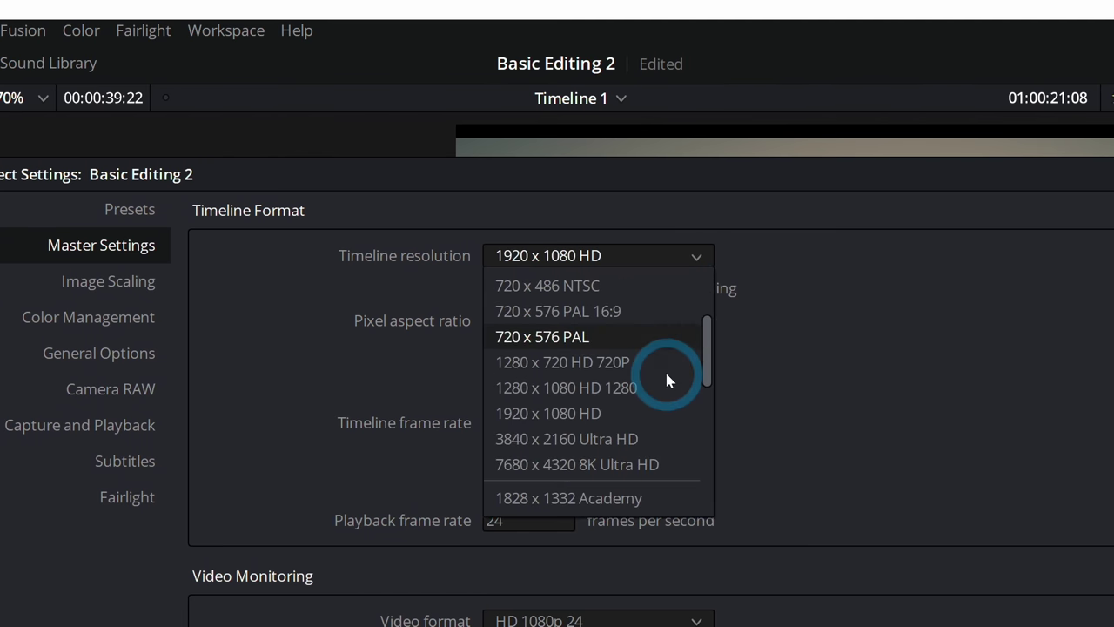
scroll(663, 374, up, 1)
click(840, 242)
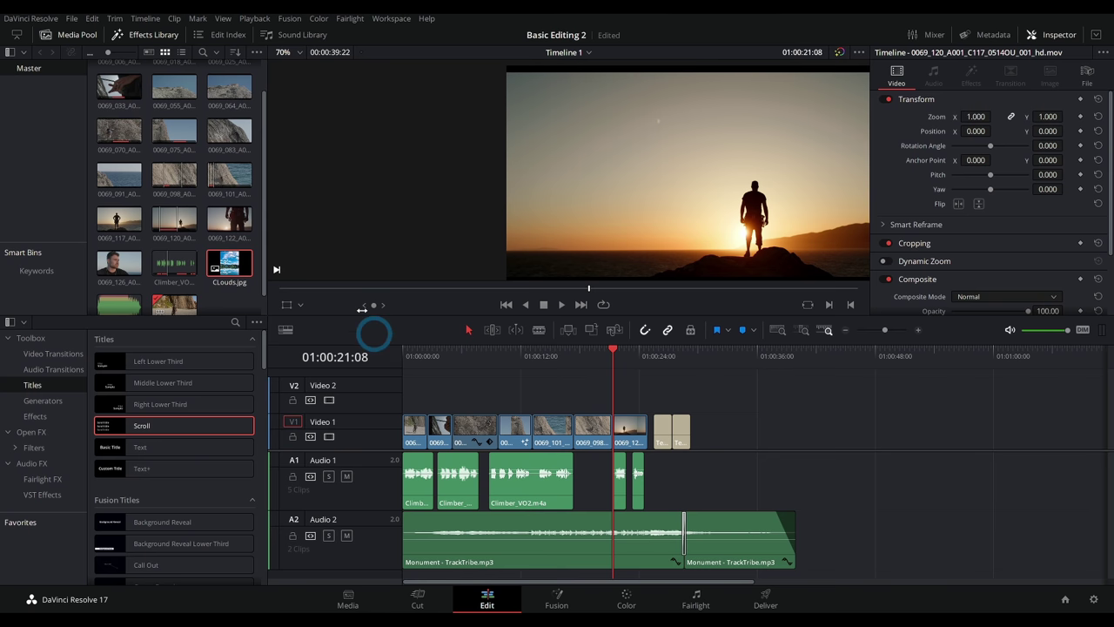
Switch the single viewer between the CLouds.jpg source and the timeline's final sunset clip
key(q)
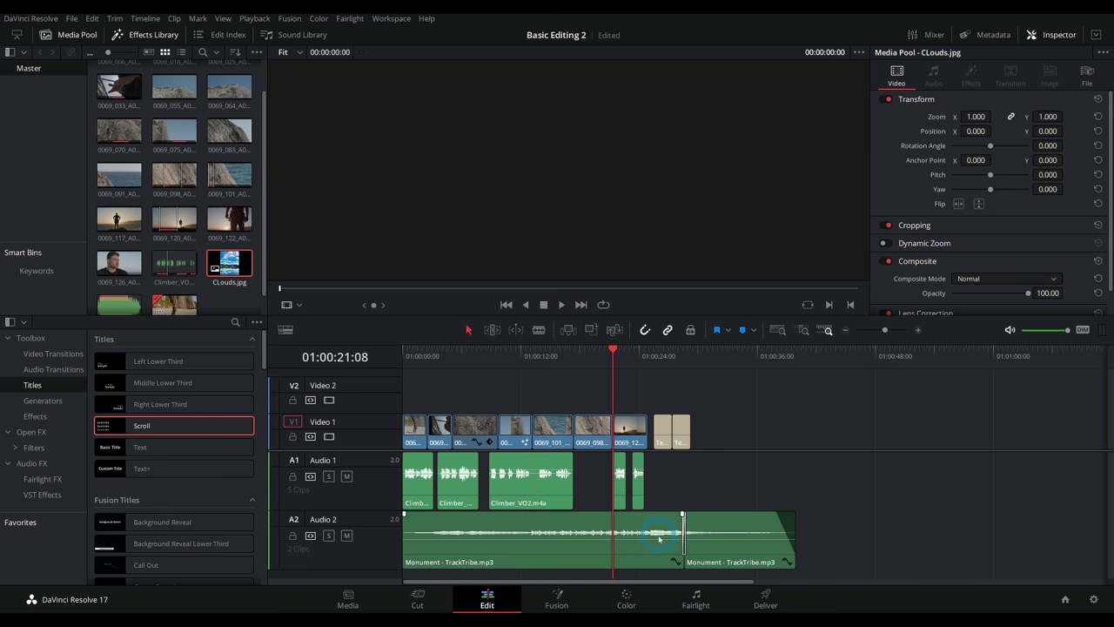
click(626, 432)
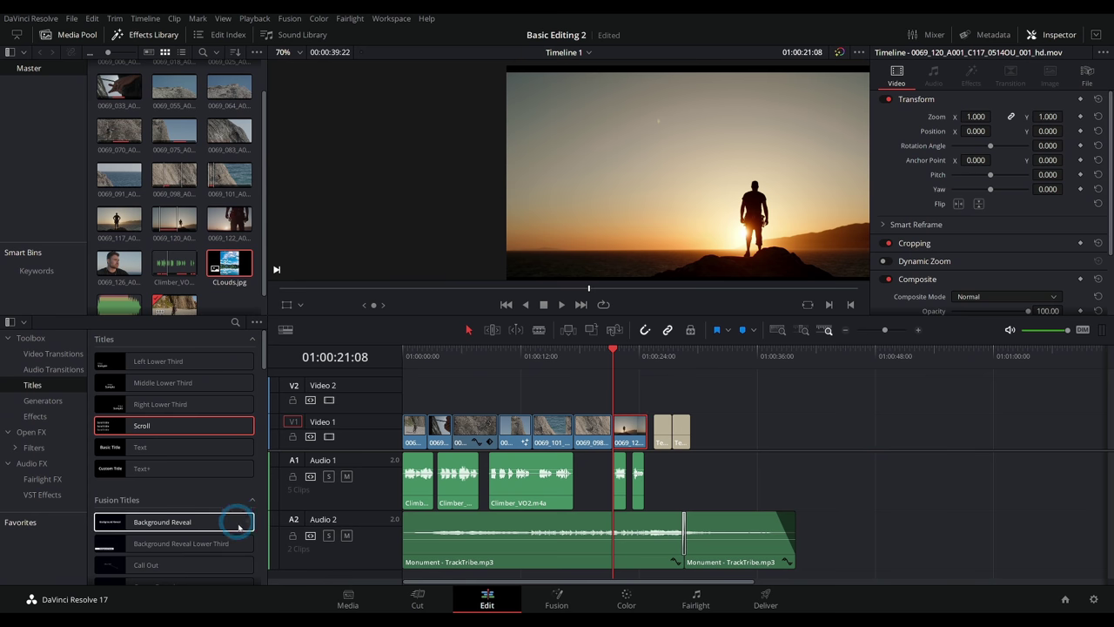
click(229, 263)
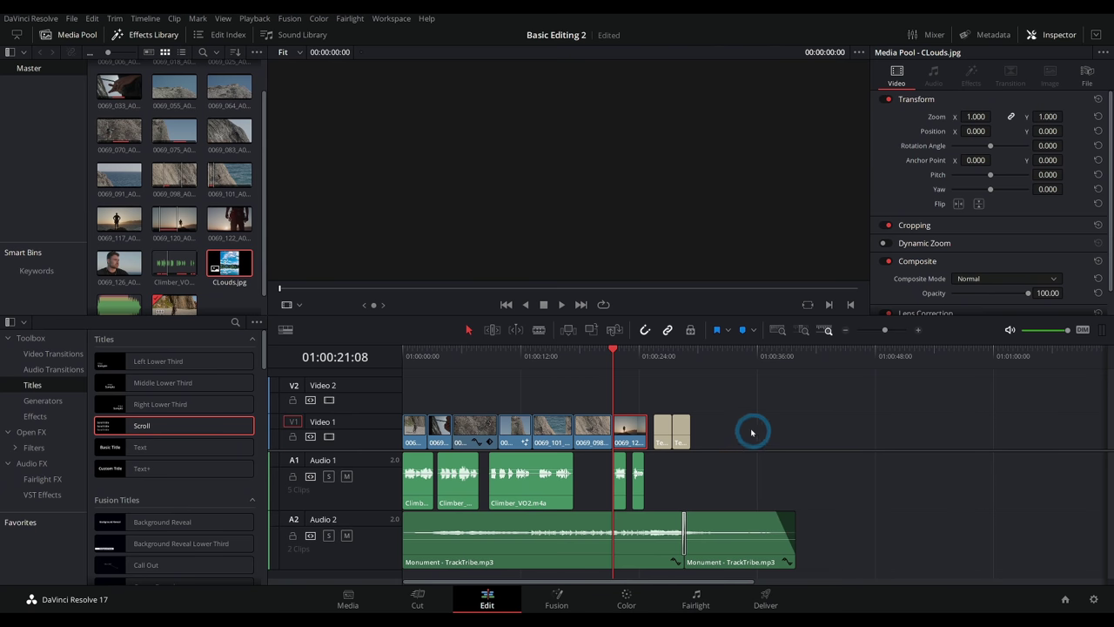
click(781, 422)
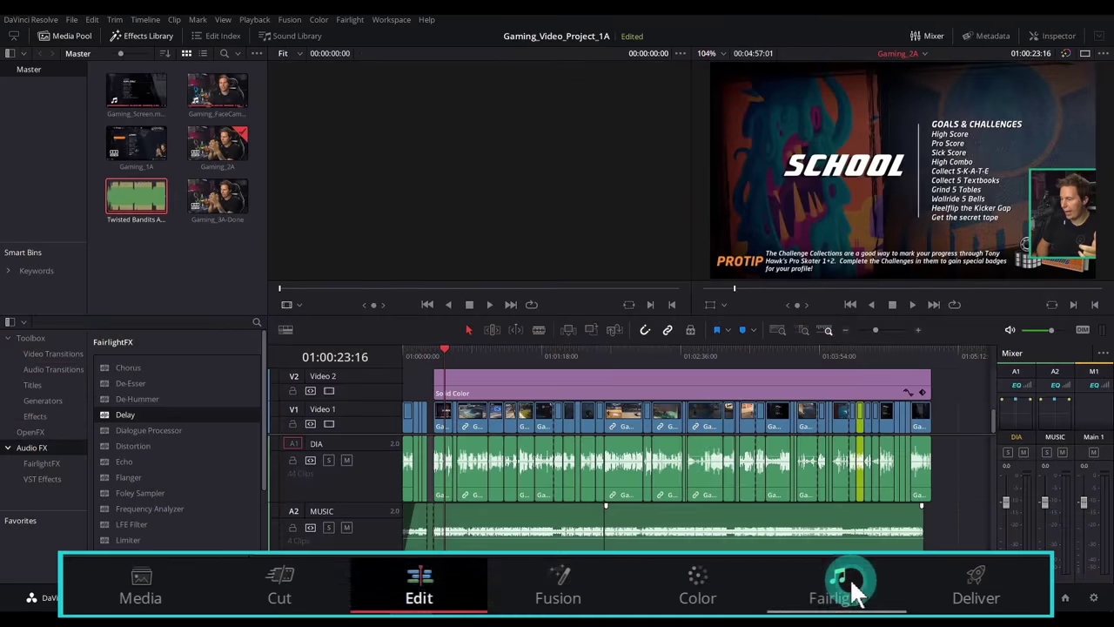
Switch to the Fairlight page in the Gaming_Video_Project_1A project
click(850, 585)
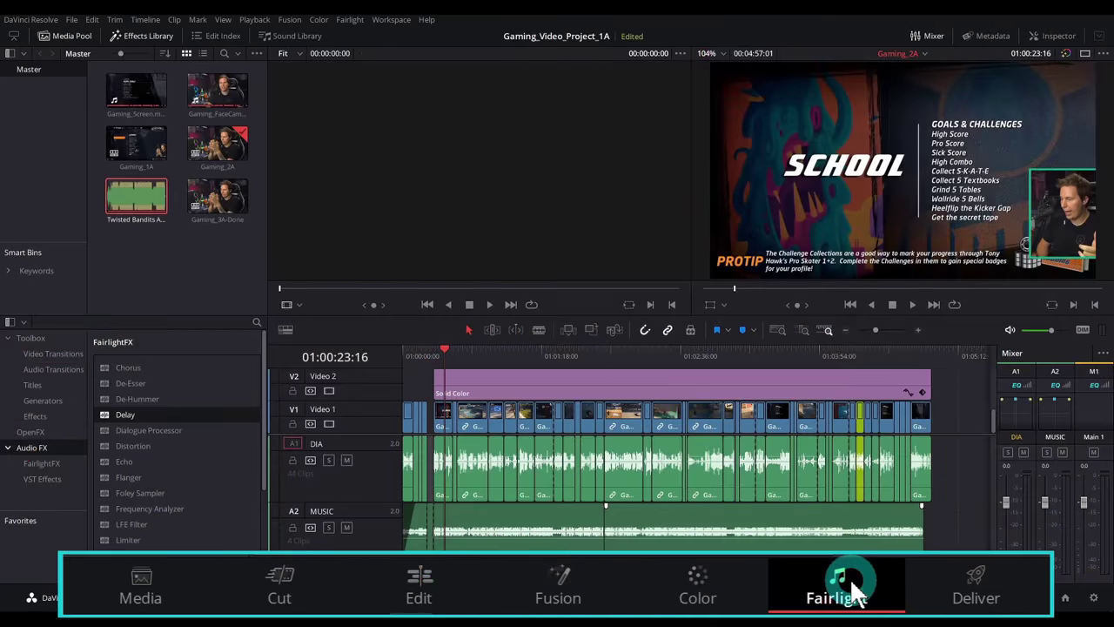